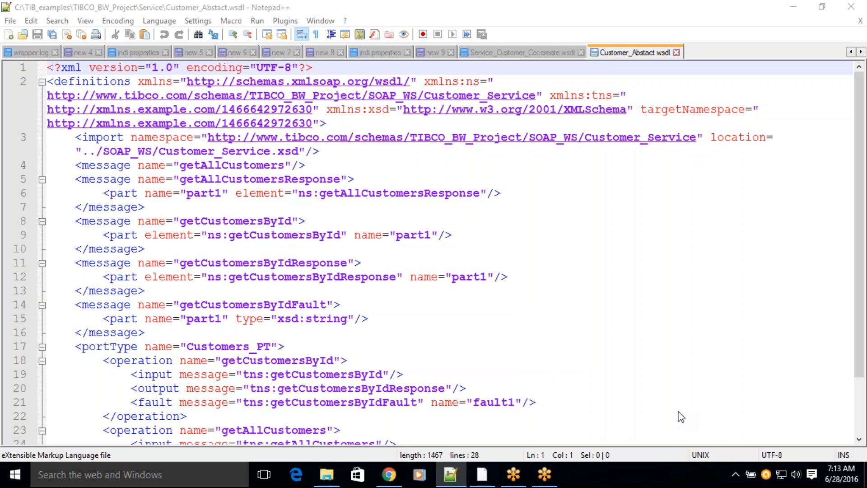
Step: Examine the getAllCustomers and getCustomersById operations and their messages in the Customers_PT port type of Customer_Abstact.wsdl
{"action": "scroll", "coordinate": [328, 327], "scroll_direction": "down", "scroll_amount": 2}
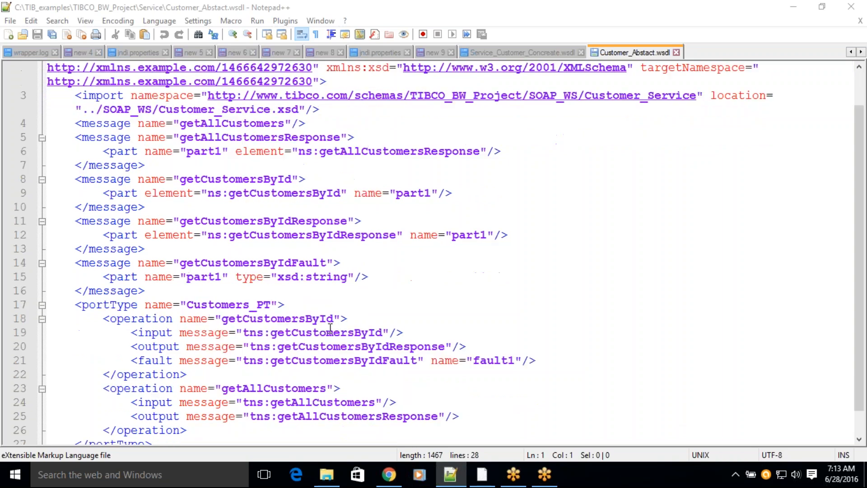
{"action": "double_click", "coordinate": [273, 361]}
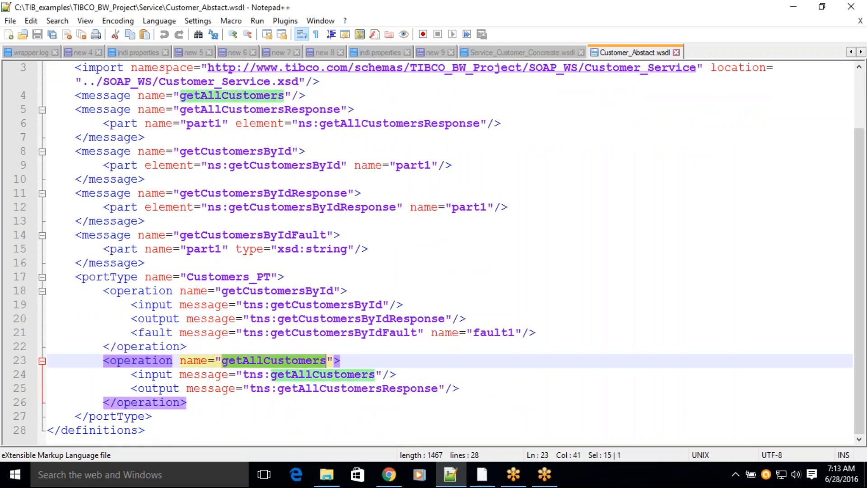
{"action": "double_click", "coordinate": [283, 291]}
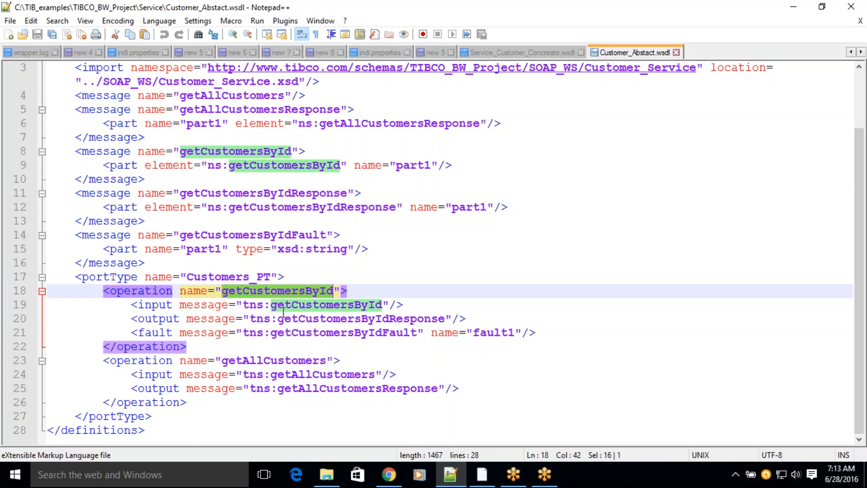
{"action": "key", "text": "Down"}
{"action": "key", "text": "Down"}
{"action": "key", "text": "Down"}
{"action": "key", "text": "Down"}
{"action": "key", "text": "Down"}
{"action": "double_click", "coordinate": [288, 291]}
Step: Create a new blank document and write "DELLBOOMI - SERVER - WEBSERVICE SERVER CONNECTOR" on its third line
{"action": "double_click", "coordinate": [700, 53]}
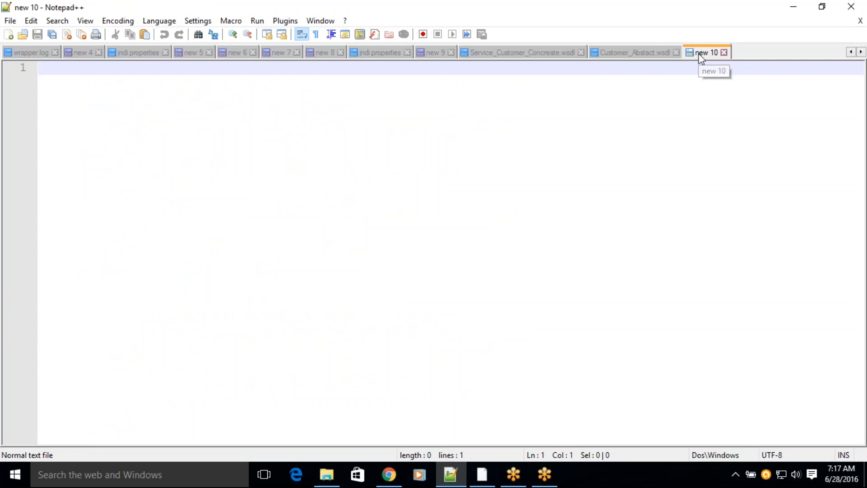
{"action": "key", "text": "Return"}
{"action": "key", "text": "Return"}
{"action": "type", "text": "DE"}
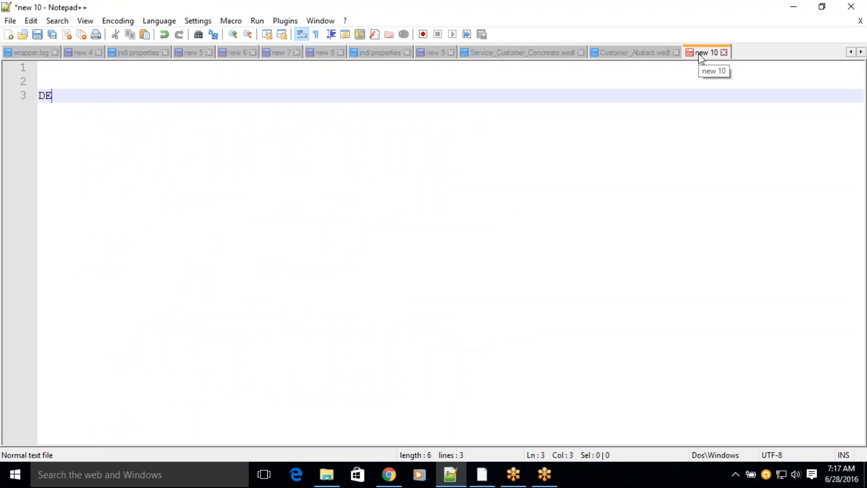
{"action": "type", "text": "LLBOOMI "}
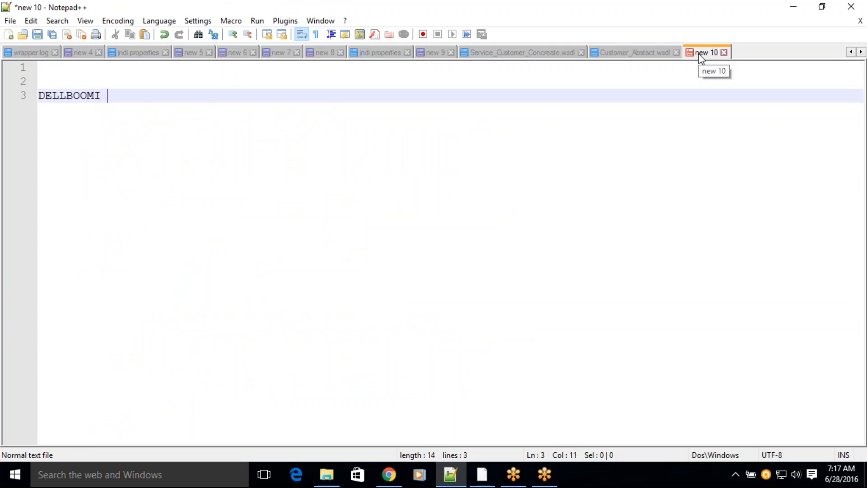
{"action": "type", "text": "- SERVER"}
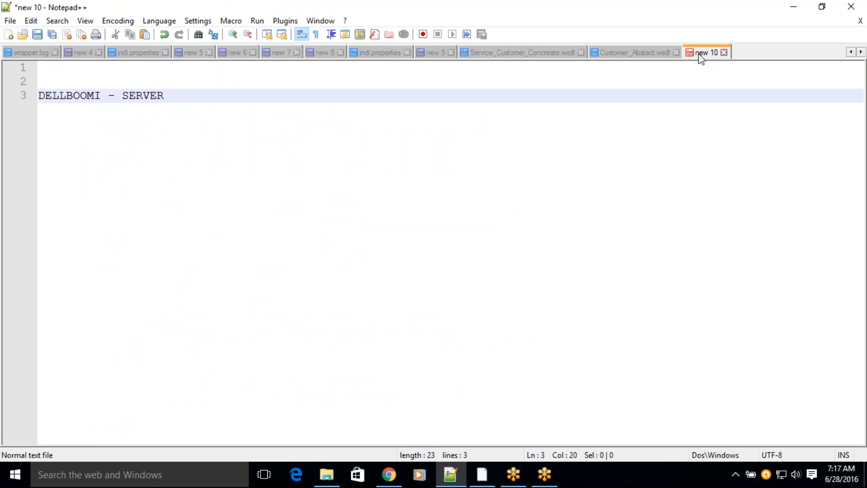
{"action": "type", "text": "- WEBSERVICE SERVER "}
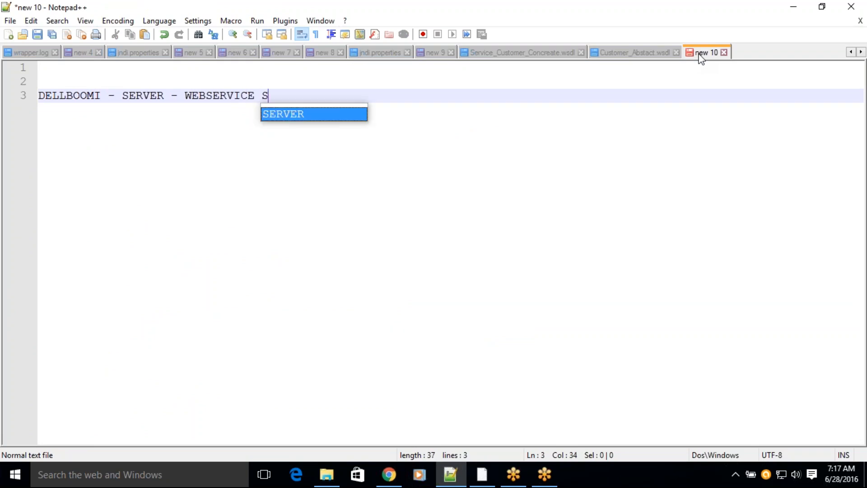
{"action": "type", "text": "CONNECTOR"}
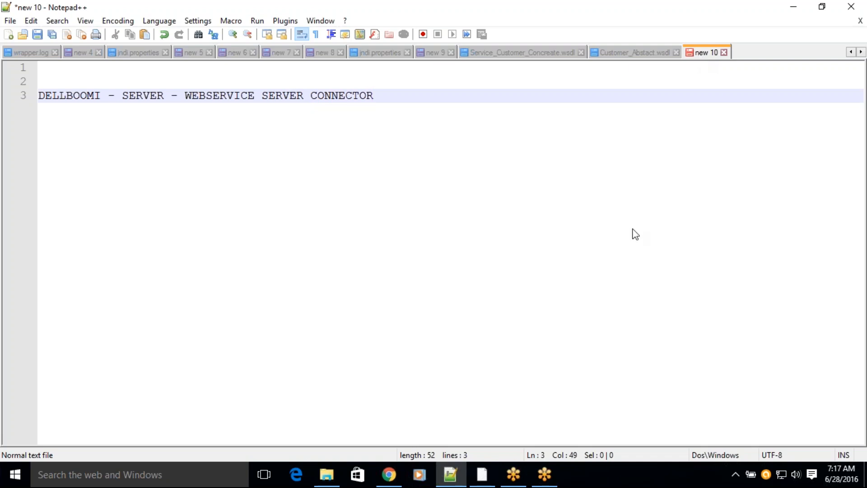
Step: Switch to Boomi AtomSphere in Chrome and check which web services connector types a new Connection component offers
{"action": "left_click", "coordinate": [376, 482]}
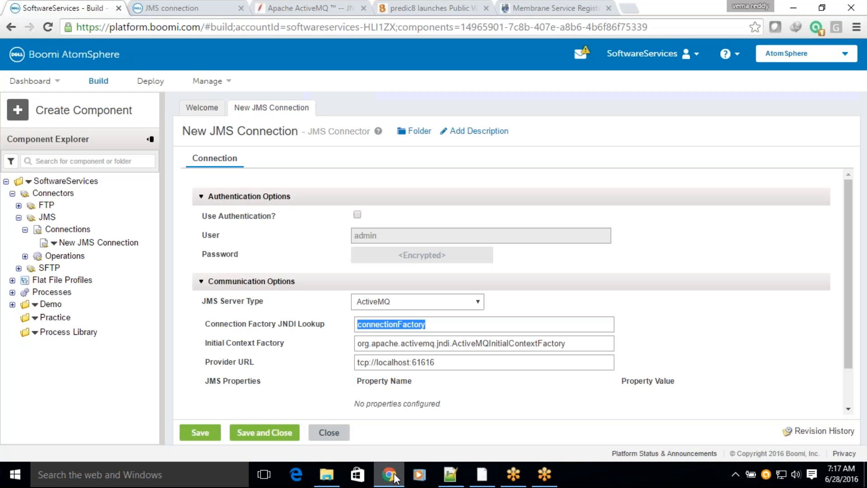
{"action": "left_click", "coordinate": [31, 113]}
{"action": "left_click", "coordinate": [34, 140]}
{"action": "type", "text": "co"}
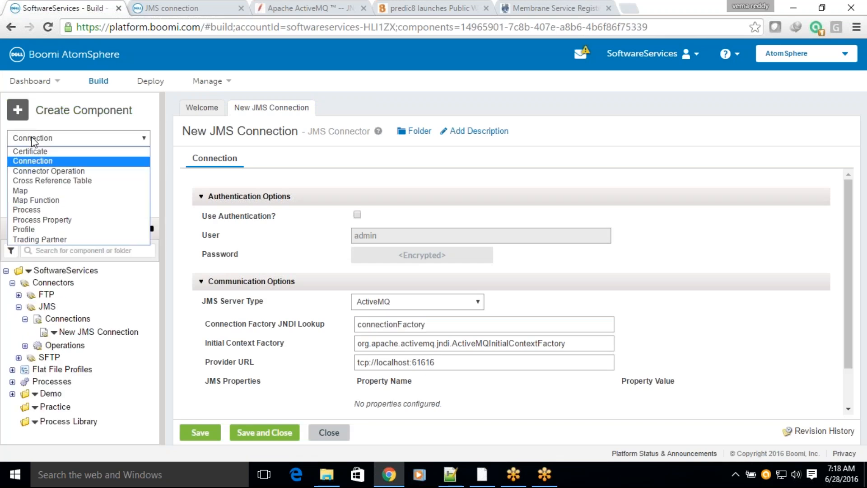
{"action": "key", "text": "Return"}
{"action": "left_click", "coordinate": [63, 199]}
{"action": "type", "text": "w"}
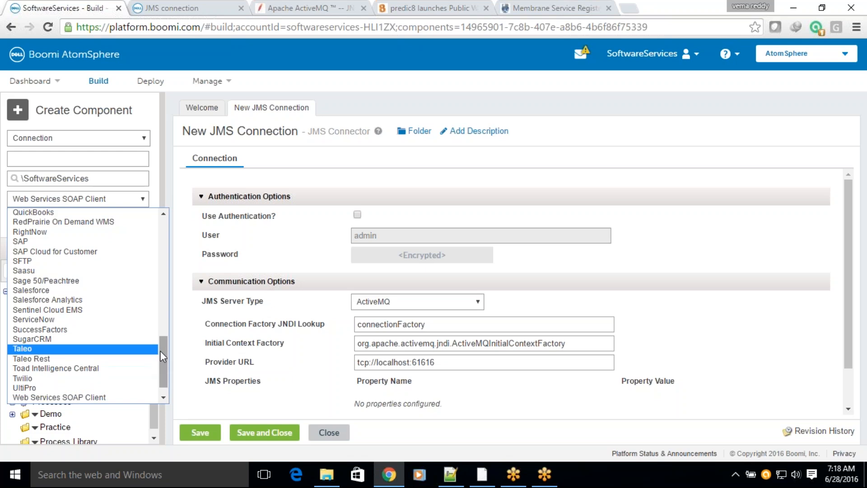
{"action": "left_click_drag", "start_coordinate": [159, 350], "coordinate": [161, 361]}
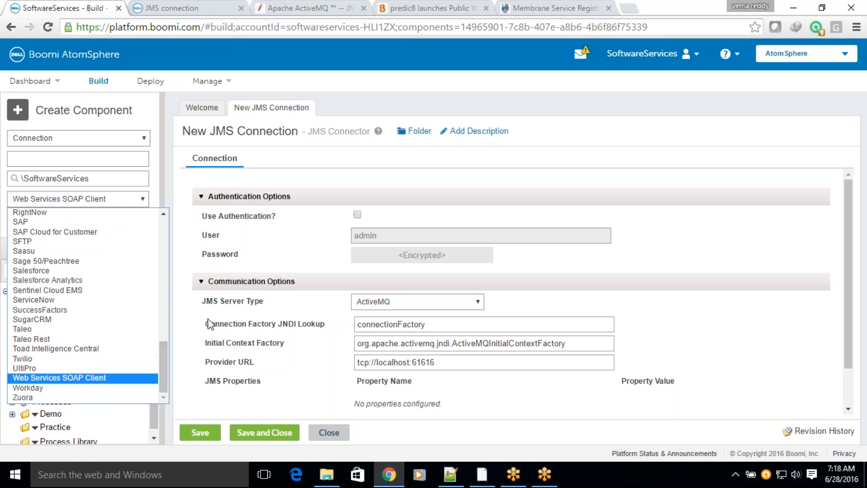
{"action": "left_click", "coordinate": [202, 107]}
Step: Create a new Process component named "test"
{"action": "left_click", "coordinate": [44, 139]}
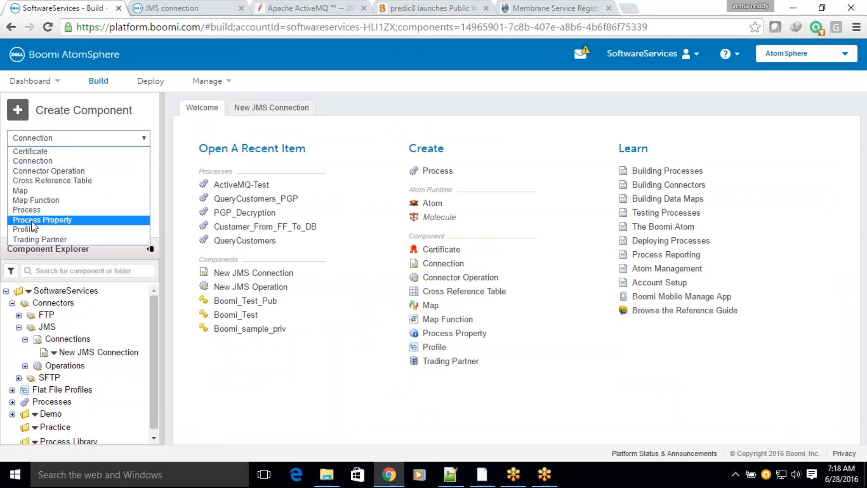
{"action": "left_click", "coordinate": [32, 210]}
{"action": "left_click", "coordinate": [50, 151]}
{"action": "type", "text": "test"}
{"action": "left_click", "coordinate": [27, 199]}
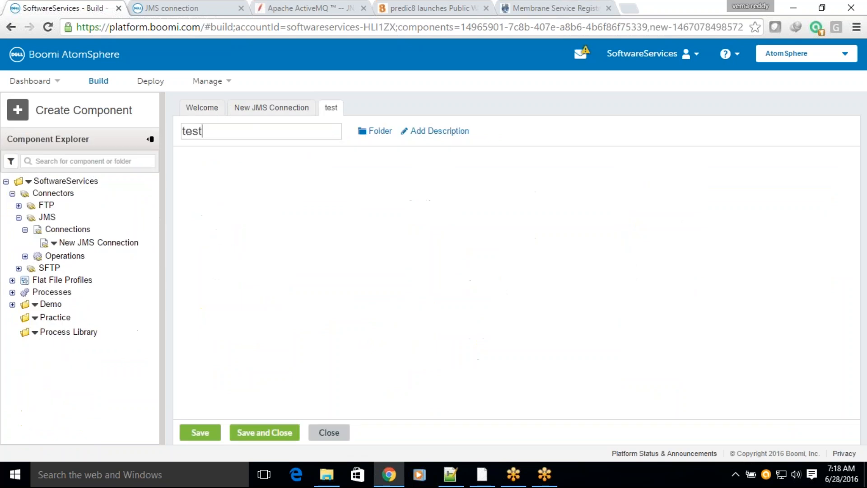
Step: Try the Web Services Server connector on the test process's Start shape, compare it with the Notepad++ note, and discard the configuration
{"action": "left_click", "coordinate": [775, 137]}
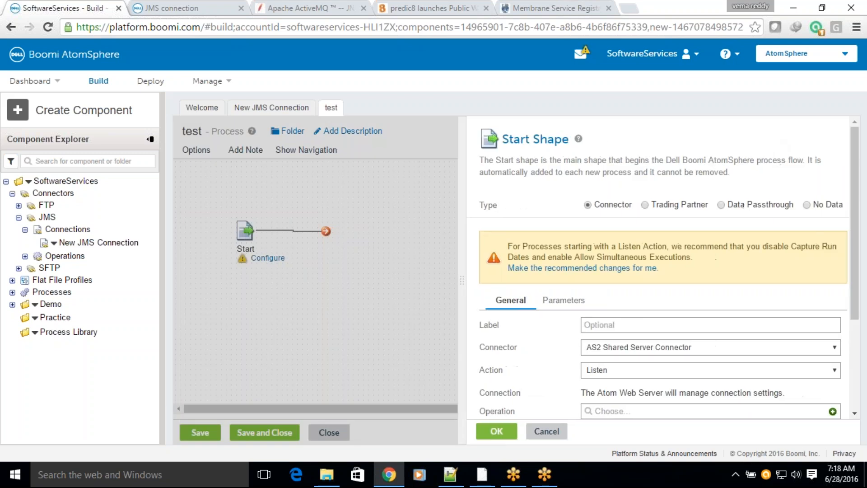
{"action": "left_click", "coordinate": [599, 346]}
{"action": "key", "text": "w"}
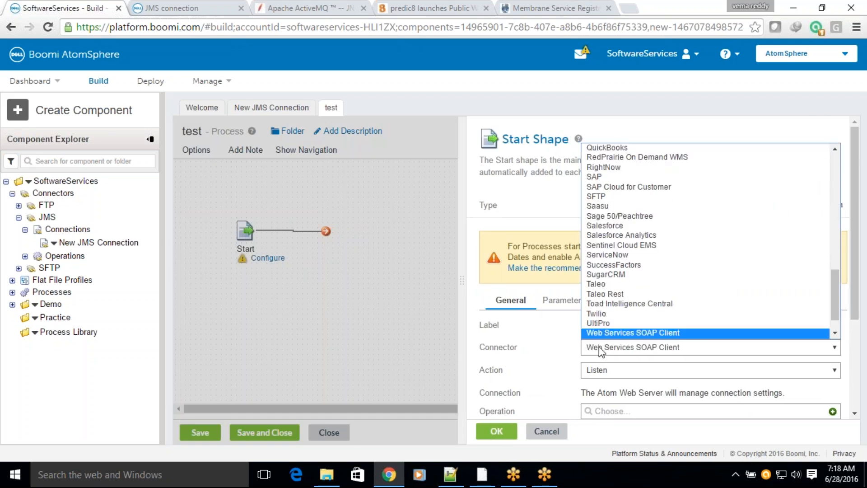
{"action": "key", "text": "Down"}
{"action": "key", "text": "Return"}
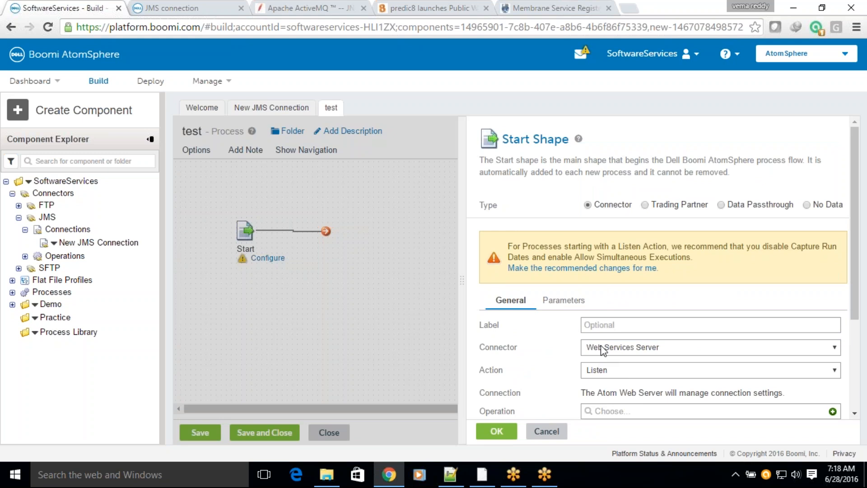
{"action": "scroll", "coordinate": [843, 234], "scroll_direction": "down", "scroll_amount": 3}
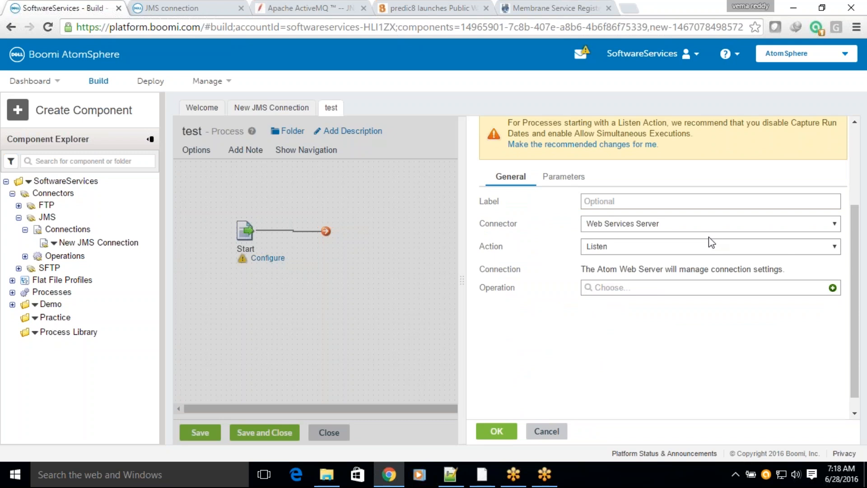
{"action": "left_click", "coordinate": [450, 474]}
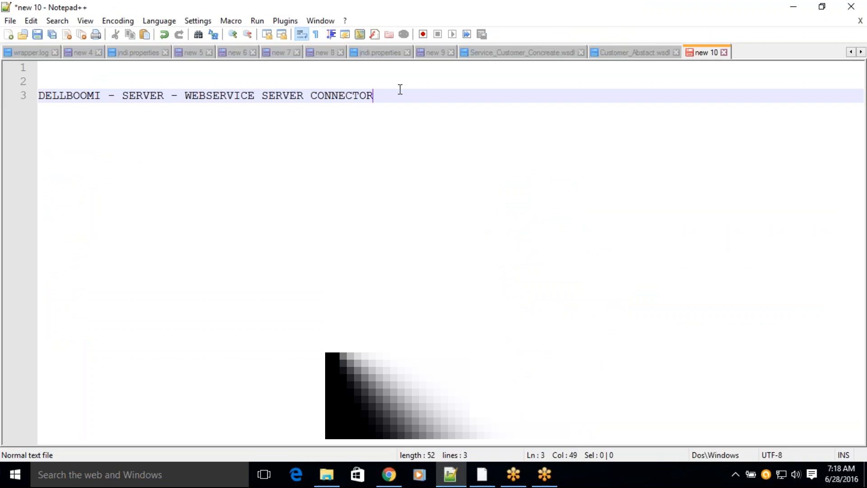
{"action": "key", "text": "alt+Tab"}
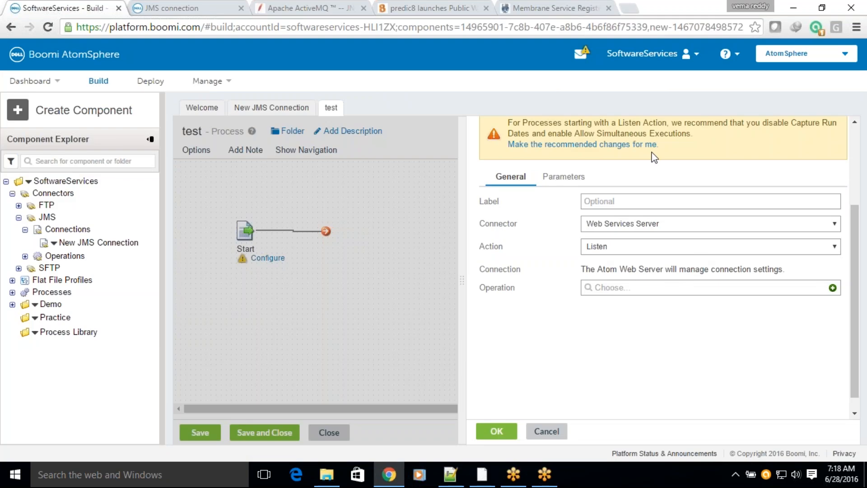
{"action": "key", "text": "alt+Tab"}
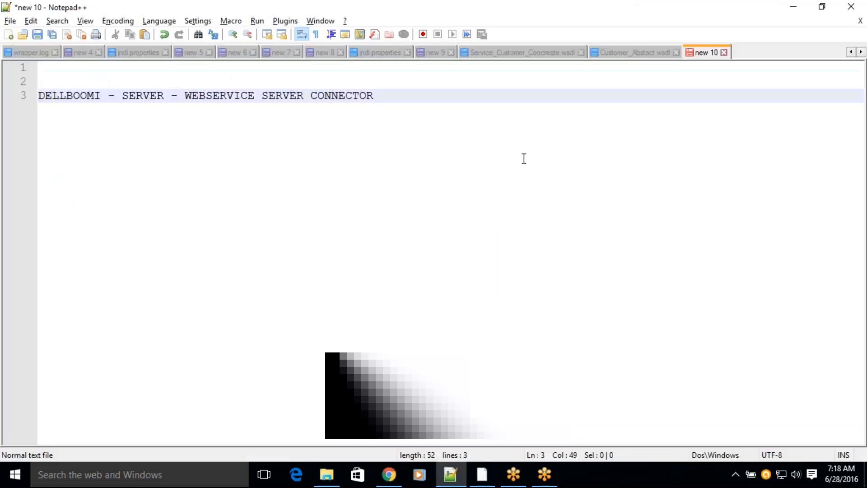
{"action": "key", "text": "alt+Tab"}
{"action": "left_click", "coordinate": [548, 431]}
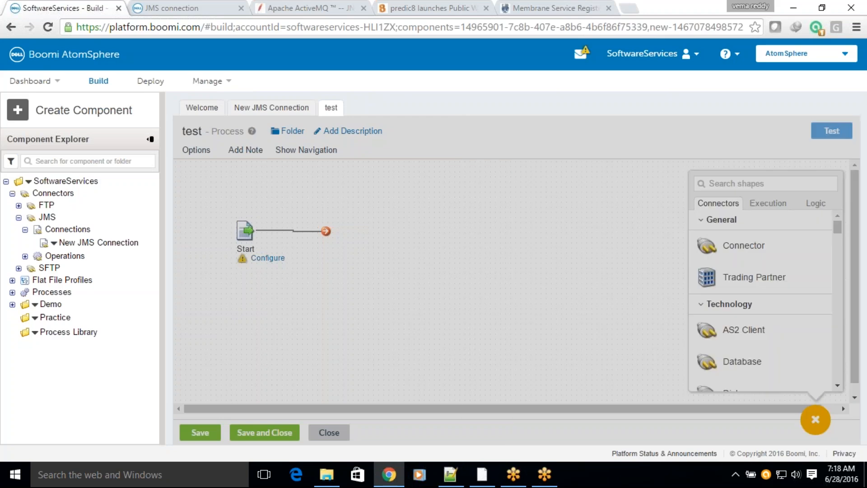
Step: Look up the Return Documents logic shape, and highlight WEBSERVICE SERVER CONNECTOR in the Notepad++ note
{"action": "left_click", "coordinate": [817, 203]}
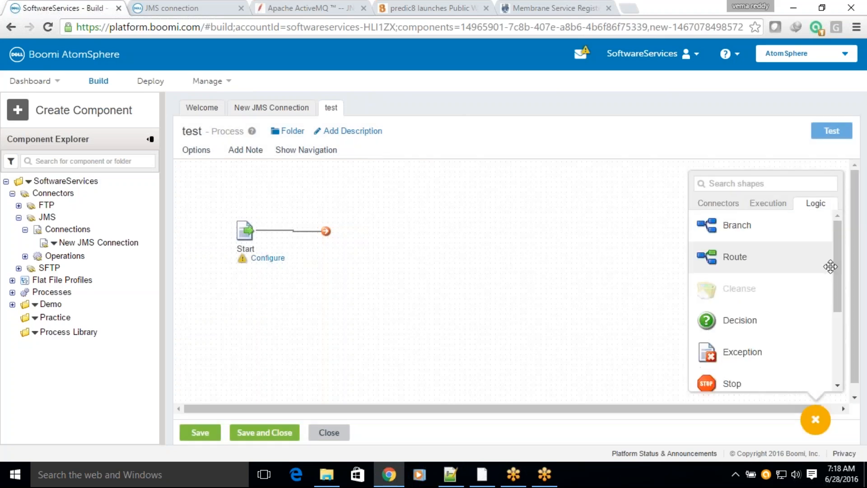
{"action": "left_click_drag", "start_coordinate": [837, 255], "coordinate": [838, 323]}
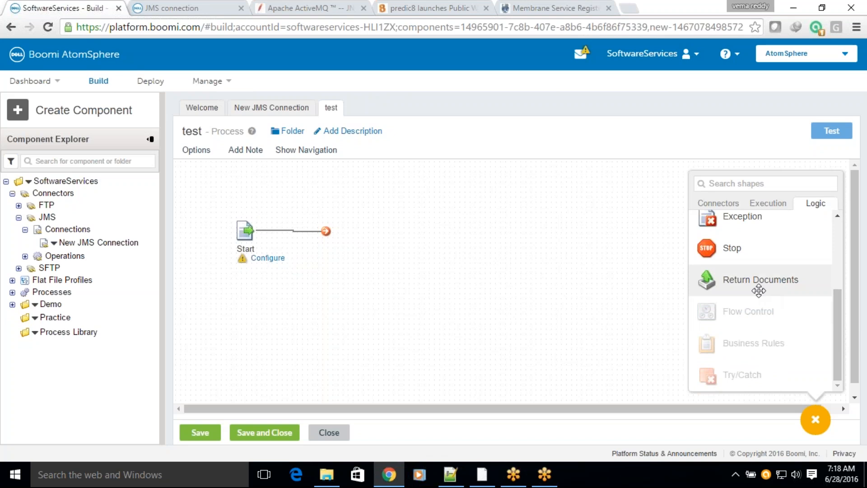
{"action": "key", "text": "alt+Tab"}
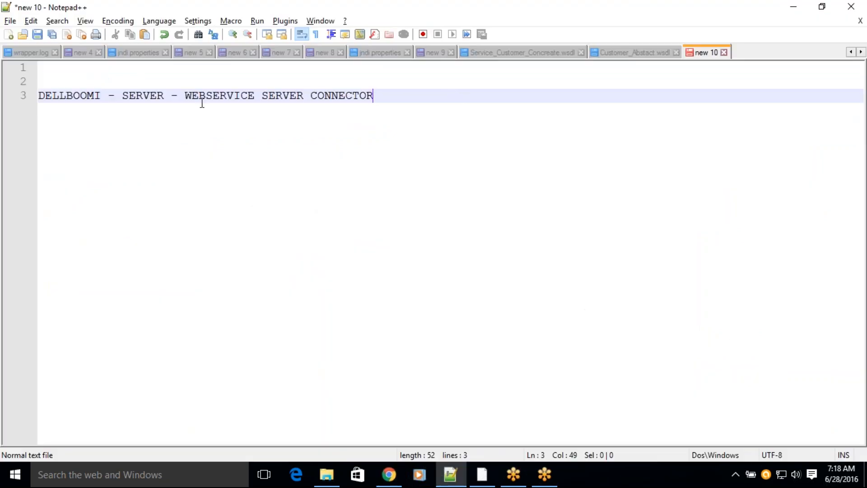
{"action": "left_click_drag", "start_coordinate": [185, 92], "coordinate": [375, 96]}
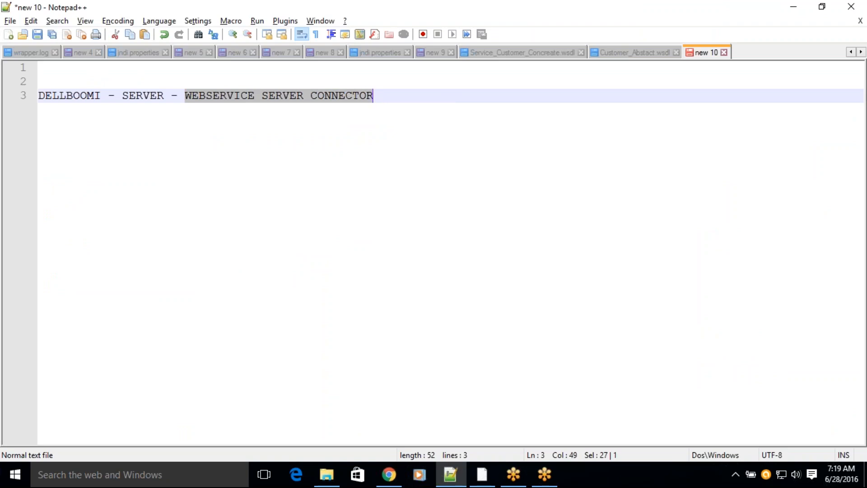
Step: Insert "PHP(Client)" in front of DELLBOOMI in the note, correcting the spelling of the word in parentheses
{"action": "left_click", "coordinate": [44, 94]}
{"action": "type", "text": "EHP"}
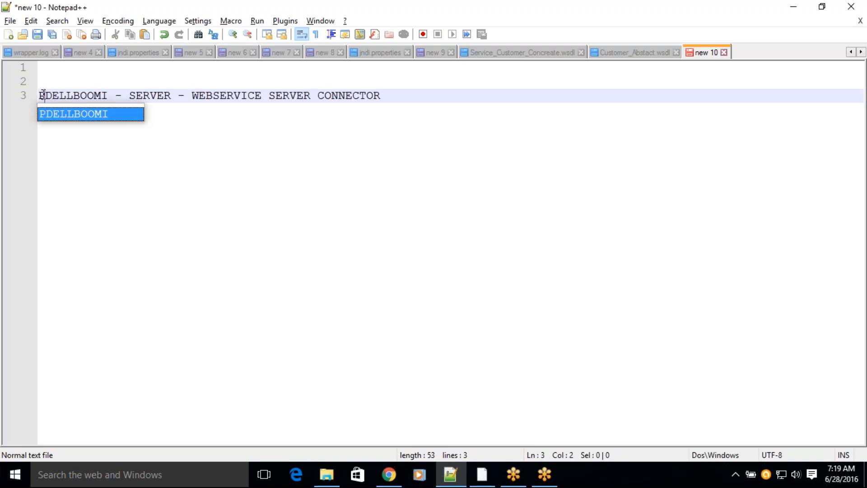
{"action": "key", "text": "Left"}
{"action": "type", "text": "(Clin"}
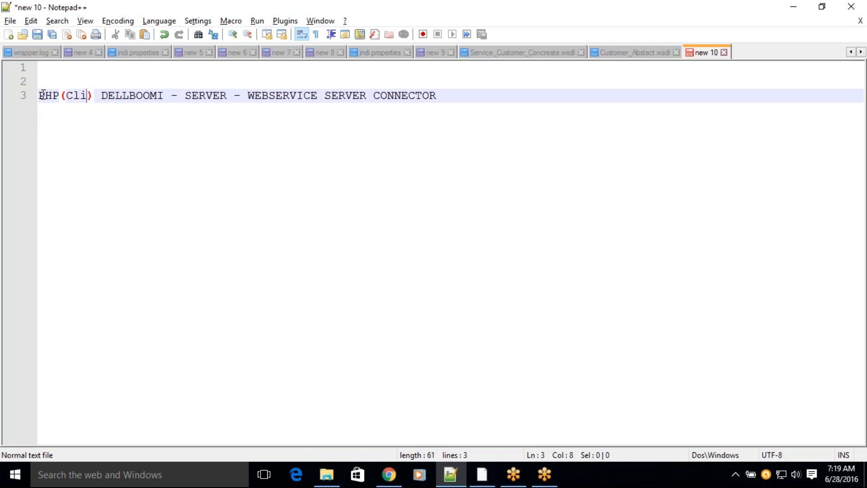
{"action": "type", "text": "=ent)"}
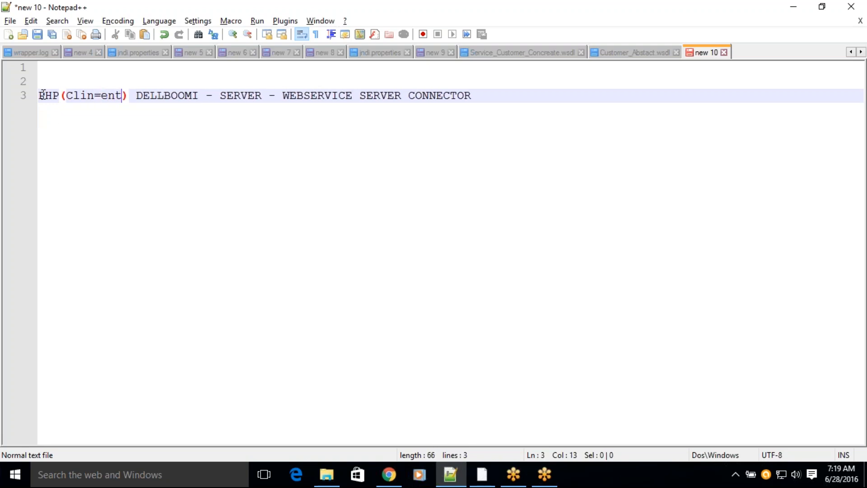
{"action": "key", "text": "Left"}
{"action": "key", "text": "Left"}
{"action": "key", "text": "Left"}
{"action": "key", "text": "Left"}
{"action": "key", "text": "BackSpace"}
{"action": "key", "text": "BackSpace"}
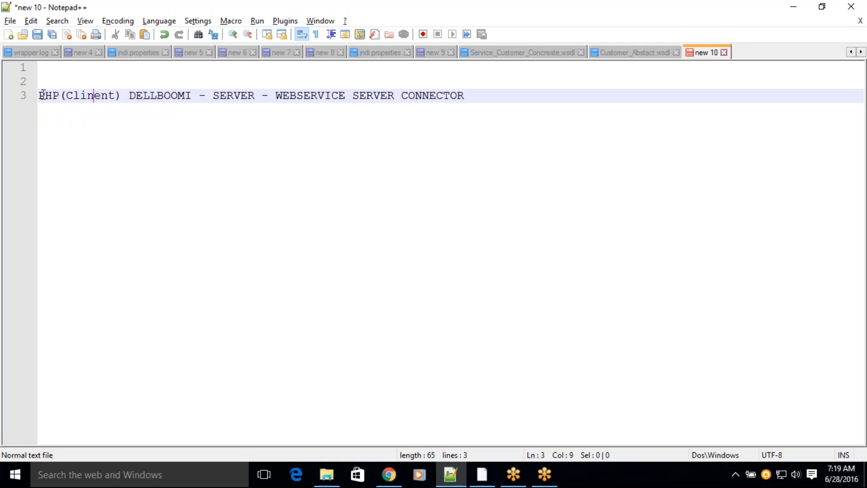
{"action": "key", "text": "Right"}
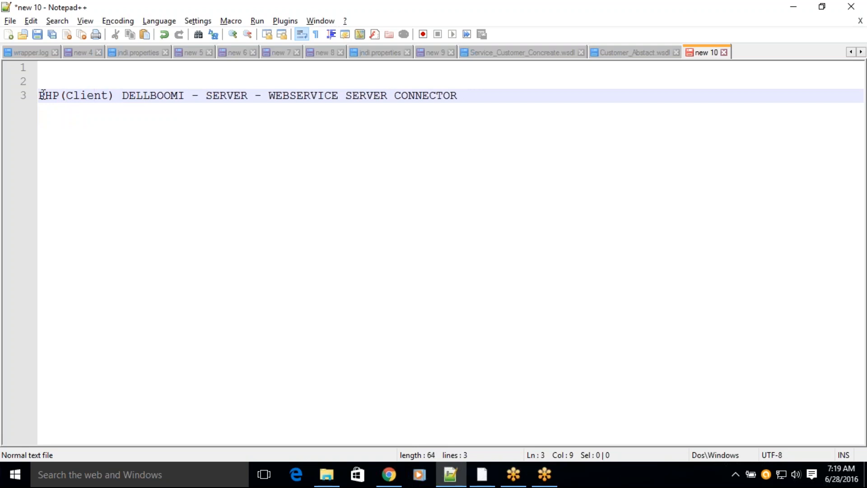
Step: Add a "- >" arrow between the PHP client entry and DELLBOOMI in the note
{"action": "type", "text": "n"}
{"action": "key", "text": "Right"}
{"action": "key", "text": "Right"}
{"action": "key", "text": "Right"}
{"action": "type", "text": "- >"}
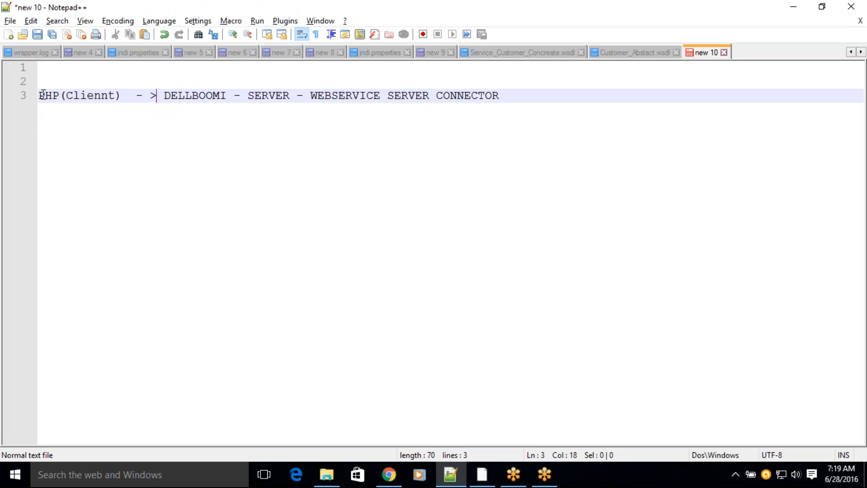
{"action": "type", "text": "Se"}
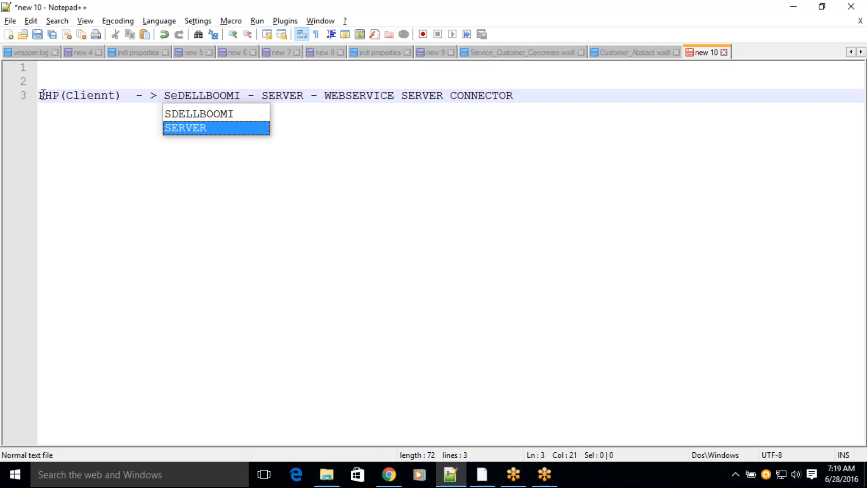
{"action": "key", "text": "BackSpace"}
{"action": "key", "text": "BackSpace"}
{"action": "key", "text": "Right"}
{"action": "key", "text": "Right"}
{"action": "key", "text": "Right"}
{"action": "key", "text": "Right"}
{"action": "key", "text": "Right"}
{"action": "key", "text": "Right"}
{"action": "key", "text": "Right"}
{"action": "key", "text": "Right"}
{"action": "key", "text": "Right"}
{"action": "key", "text": "Right"}
{"action": "key", "text": "Right"}
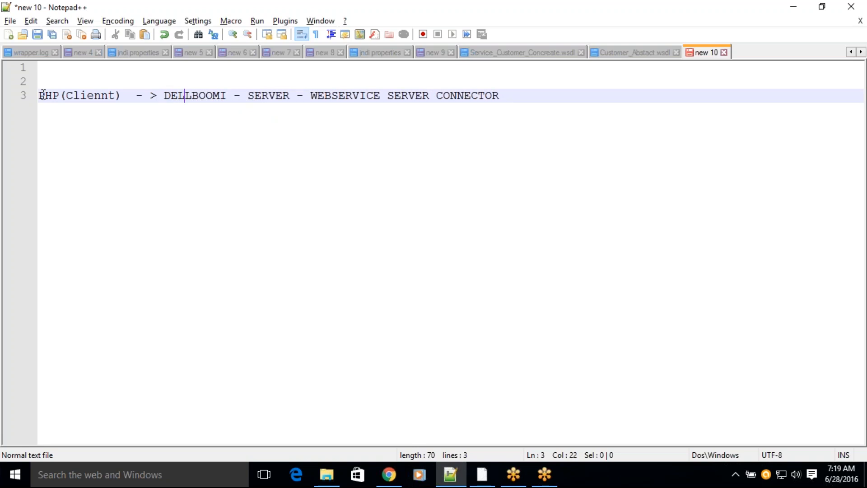
Step: Rewrite the server entry as "DELLBOOMI(SERVER)" and link it to WEBSERVICE SERVER CONNECTOR with a "-->" arrow
{"action": "key", "text": "Right"}
{"action": "key", "text": "BackSpace"}
{"action": "key", "text": "BackSpace"}
{"action": "key", "text": "BackSpace"}
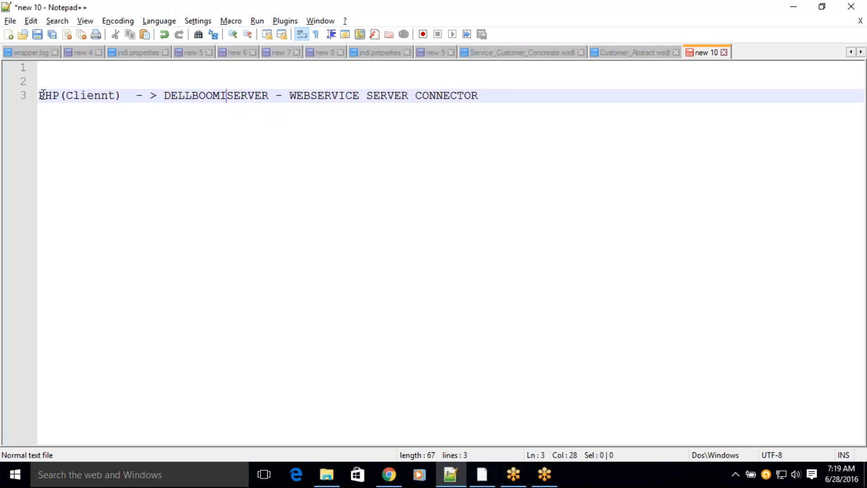
{"action": "type", "text": "("}
{"action": "key", "text": "Right"}
{"action": "key", "text": "Right"}
{"action": "key", "text": "Right"}
{"action": "key", "text": "Right"}
{"action": "key", "text": "Right"}
{"action": "key", "text": "Right"}
{"action": "key", "text": "BackSpace"}
{"action": "key", "text": "BackSpace"}
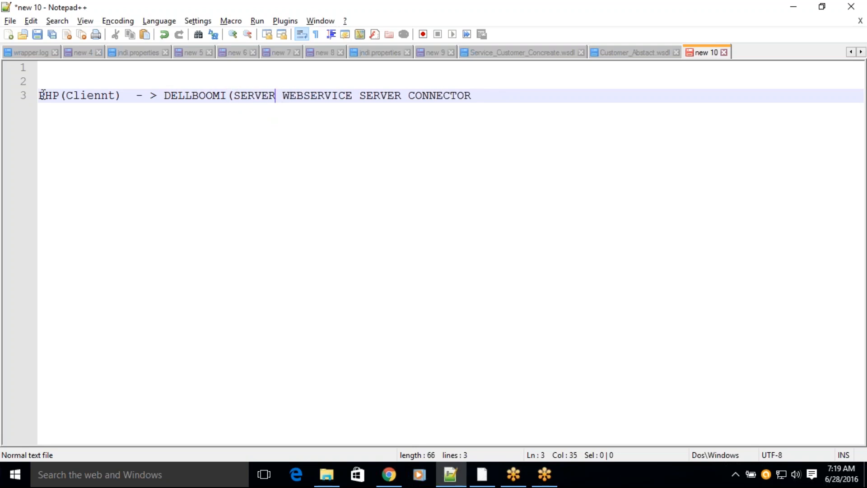
{"action": "type", "text": ")"}
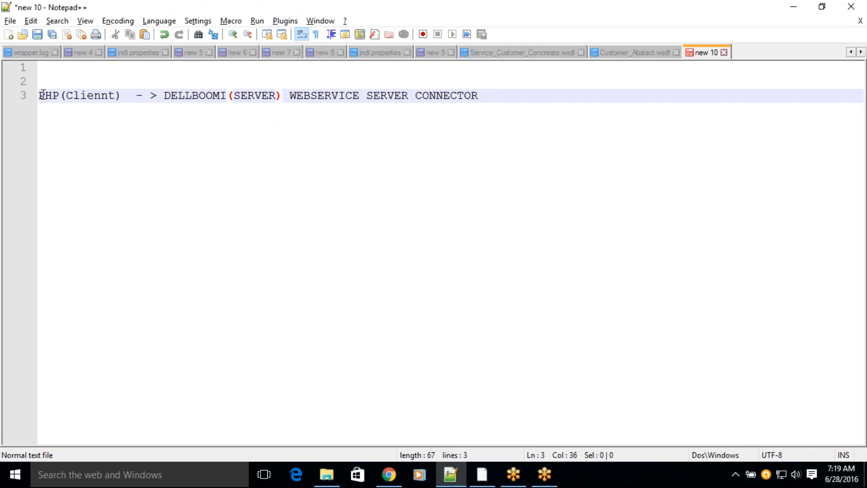
{"action": "type", "text": " -- "}
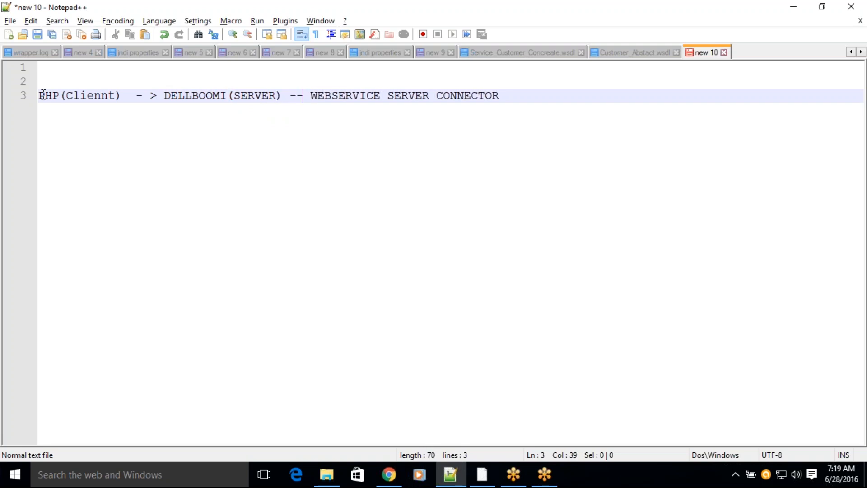
{"action": "type", "text": ">"}
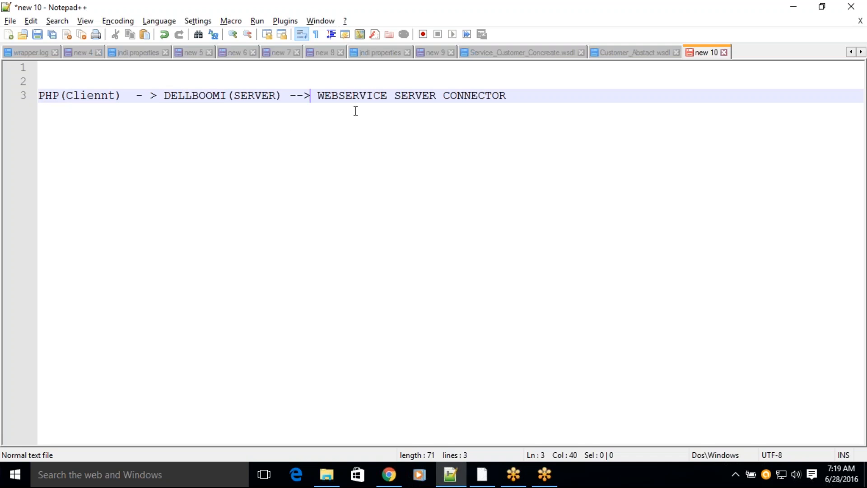
Step: Start an indented line below the PHP client entry with a "<-" return arrow
{"action": "left_click", "coordinate": [517, 96]}
{"action": "key", "text": "Return"}
{"action": "key", "text": "Tab"}
{"action": "key", "text": "Tab"}
{"action": "key", "text": "Tab"}
{"action": "key", "text": "Tab"}
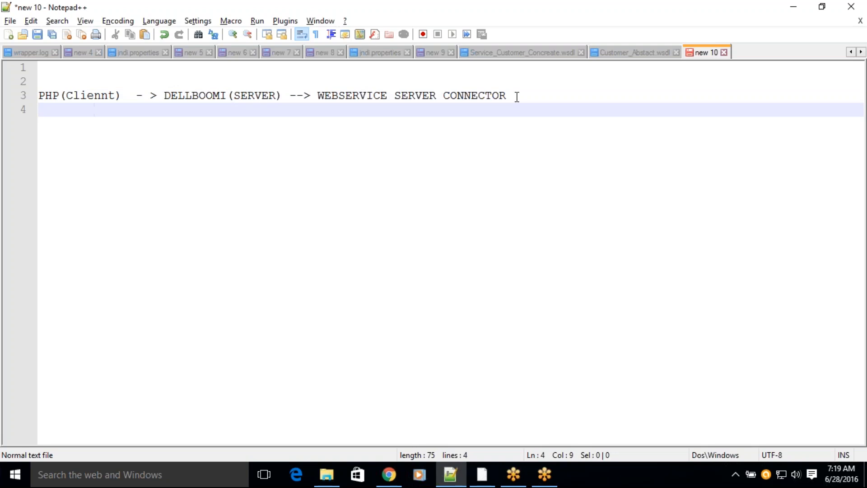
{"action": "type", "text": "-"}
{"action": "type", "text": "<"}
{"action": "key", "text": "BackSpace"}
{"action": "key", "text": "BackSpace"}
{"action": "key", "text": "BackSpace"}
{"action": "type", "text": "<- Retu"}
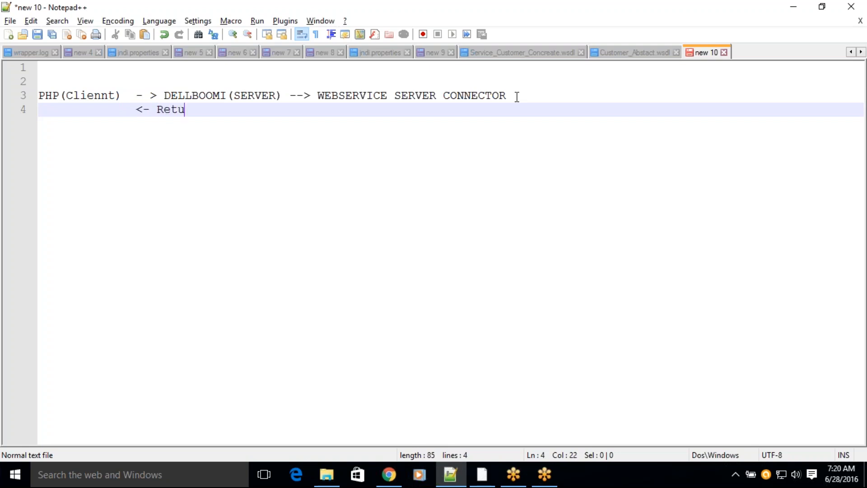
{"action": "type", "text": "rn Document"}
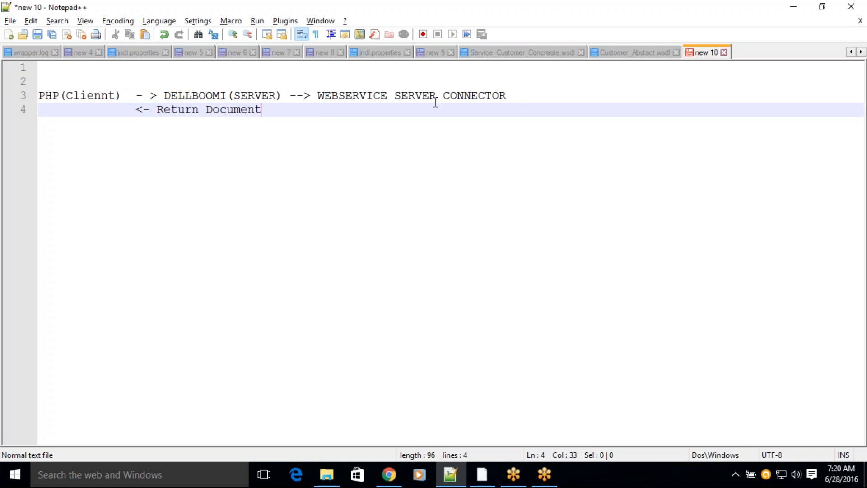
Step: Label the return arrow "Return Document" and highlight that label
{"action": "left_click_drag", "start_coordinate": [268, 111], "coordinate": [159, 109]}
{"action": "left_click", "coordinate": [268, 115]}
Step: Add the entry "DELLBOOMI(Client) - > SAP(Server)" on a new line, leaving two blank lines below the return line
{"action": "key", "text": "Return"}
{"action": "key", "text": "Return"}
{"action": "key", "text": "Return"}
{"action": "key", "text": "BackSpace"}
{"action": "key", "text": "BackSpace"}
{"action": "key", "text": "BackSpace"}
{"action": "key", "text": "BackSpace"}
{"action": "key", "text": "BackSpace"}
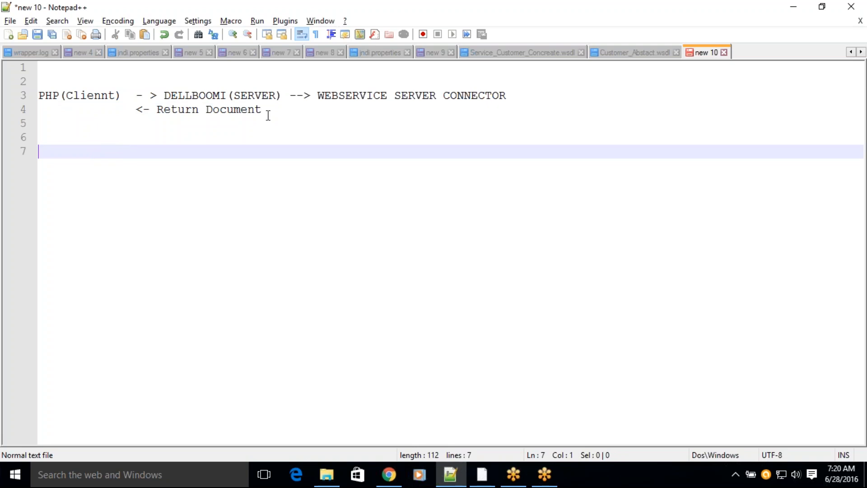
{"action": "type", "text": "DE"}
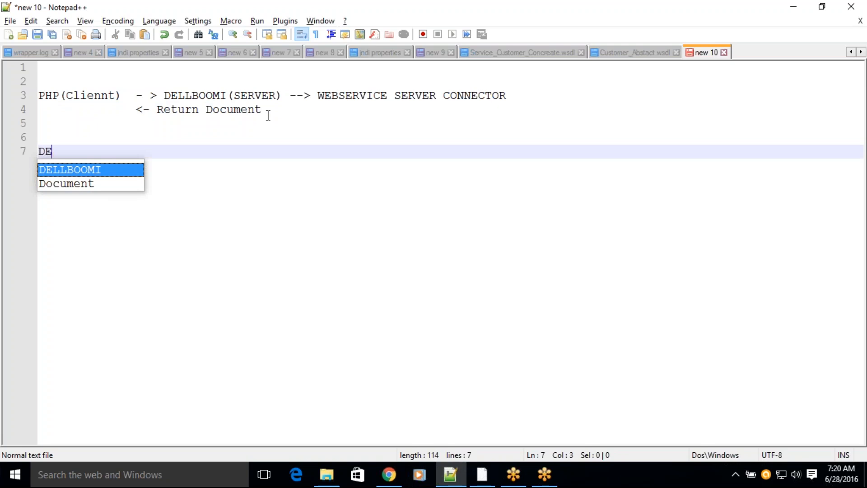
{"action": "type", "text": "LLBOOMI(Client"}
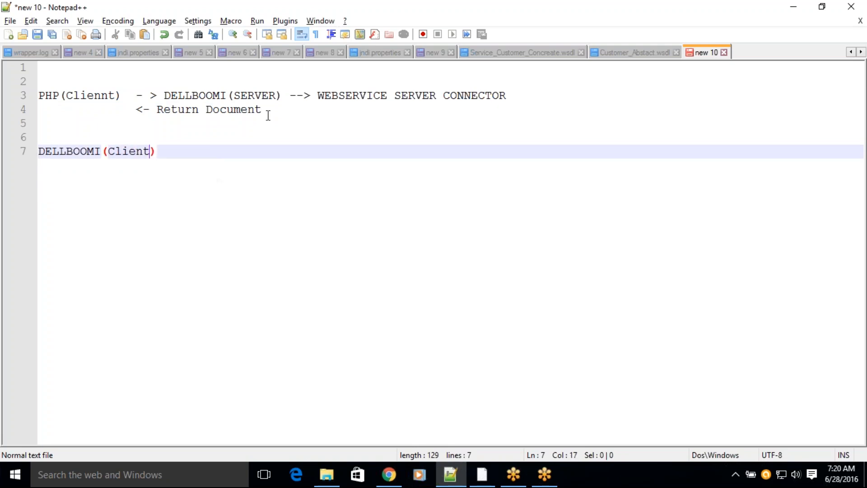
{"action": "type", "text": ") - > SAP"}
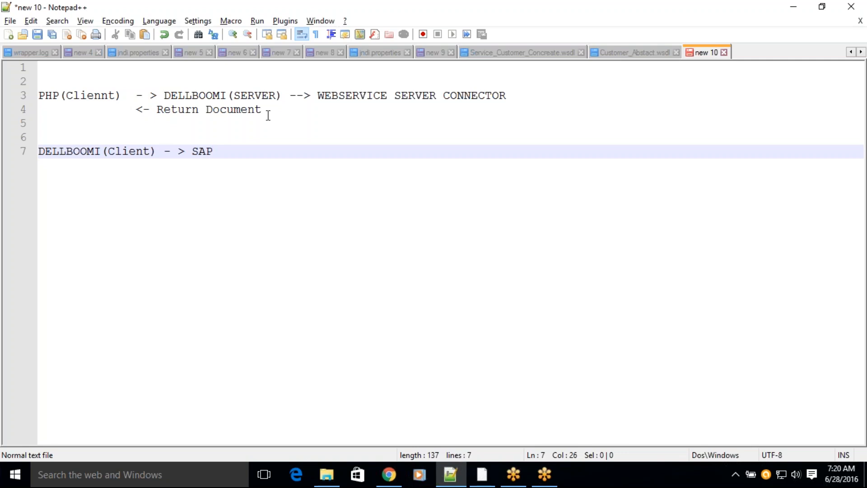
{"action": "type", "text": "(Server"}
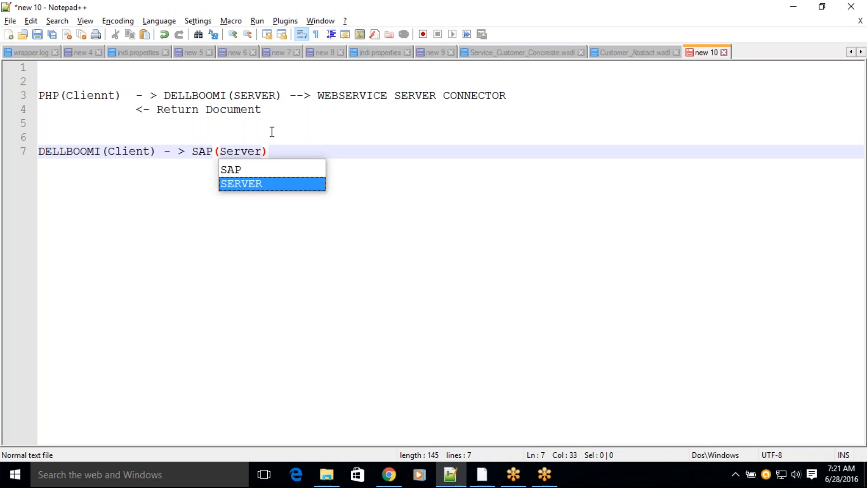
Step: Append "- >Webservice SOAP ClienntConnector" after SAP(Server) in the client scenario line
{"action": "left_click", "coordinate": [302, 153]}
{"action": "type", "text": "- "}
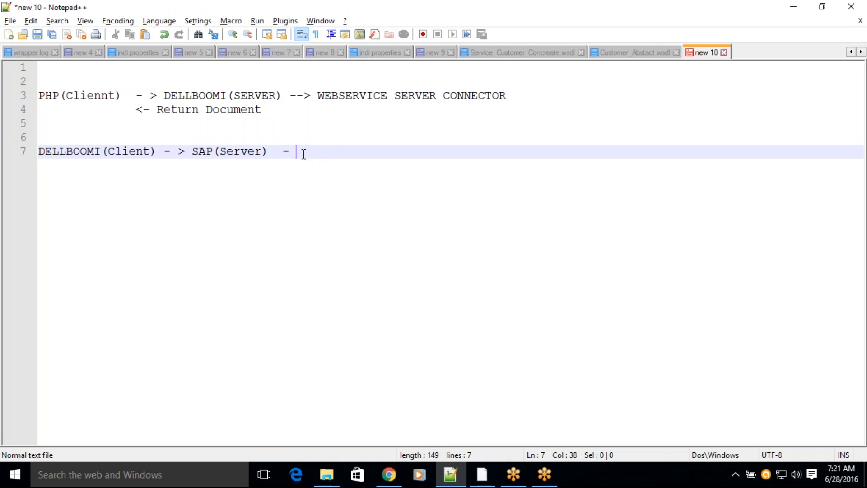
{"action": "type", "text": ">W"}
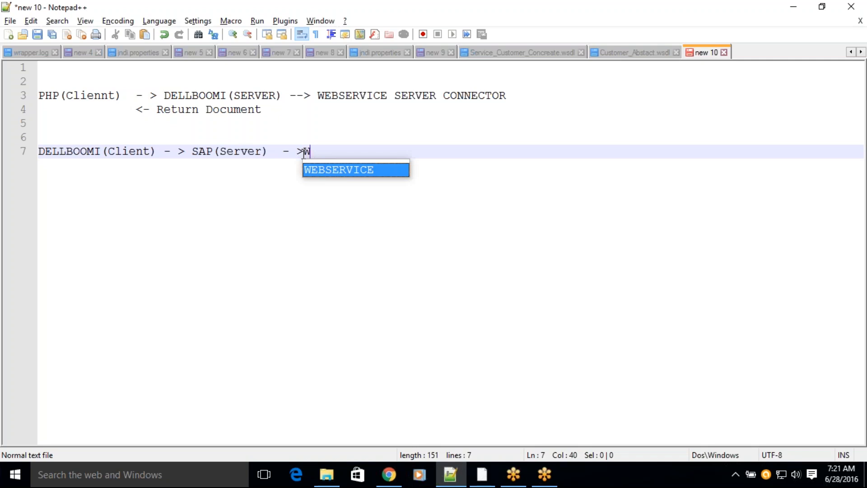
{"action": "type", "text": "ebservice SOAP CLIEN"}
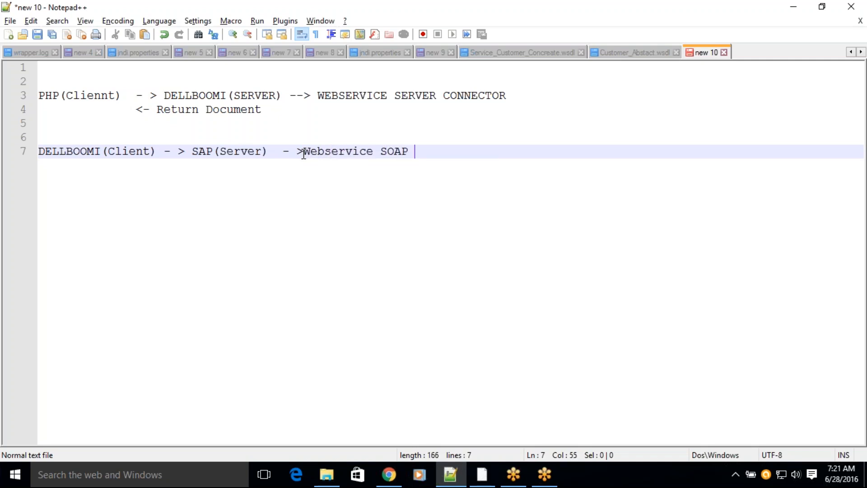
{"action": "key", "text": "Return"}
{"action": "type", "text": "COnne"}
{"action": "type", "text": "c"}
{"action": "key", "text": "BackSpace"}
{"action": "key", "text": "BackSpace"}
{"action": "key", "text": "BackSpace"}
{"action": "key", "text": "BackSpace"}
{"action": "key", "text": "BackSpace"}
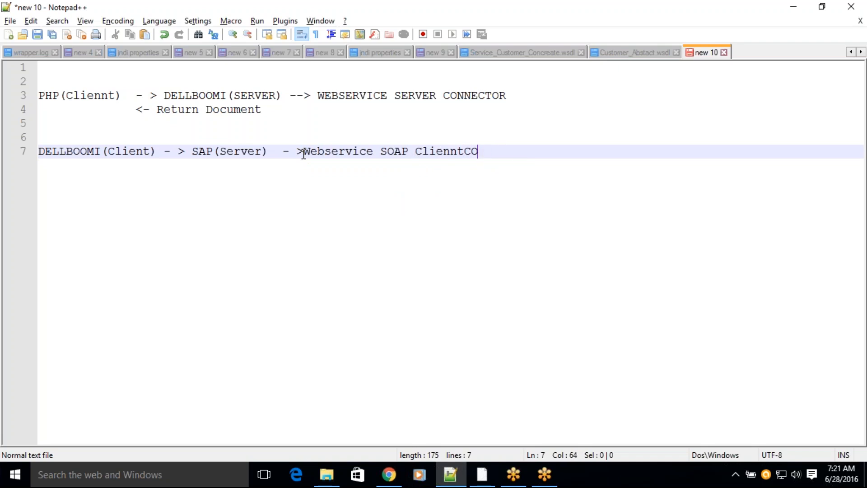
{"action": "type", "text": "onnector"}
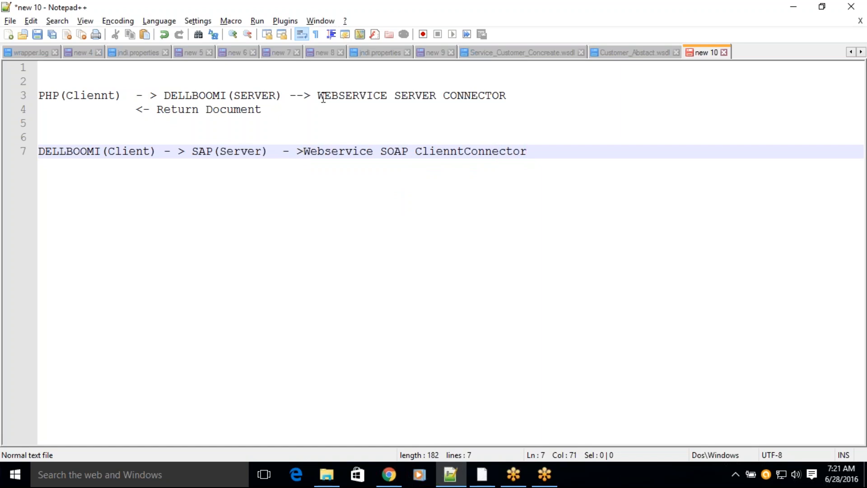
Step: Highlight WEBSERVICE SERVER CONNECTOR and the Webservice SOAP client connector in turn to compare the two roles
{"action": "left_click_drag", "start_coordinate": [317, 96], "coordinate": [507, 95]}
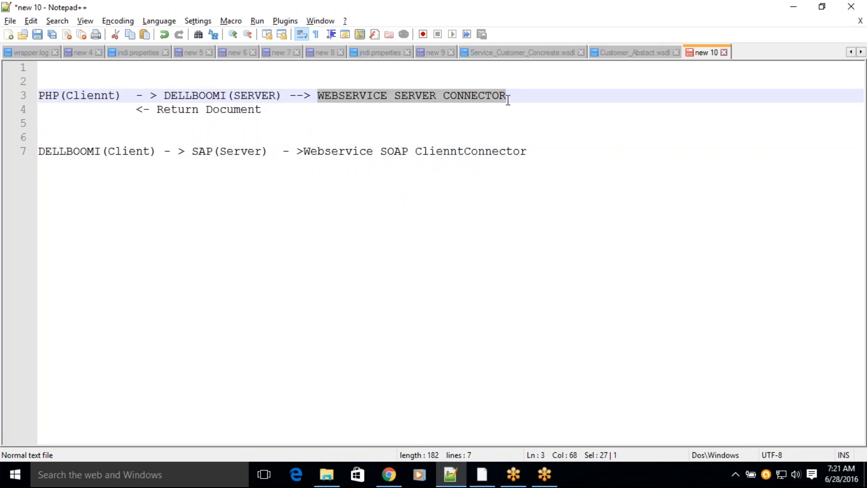
{"action": "left_click", "coordinate": [305, 151]}
{"action": "left_click_drag", "start_coordinate": [305, 152], "coordinate": [528, 151]}
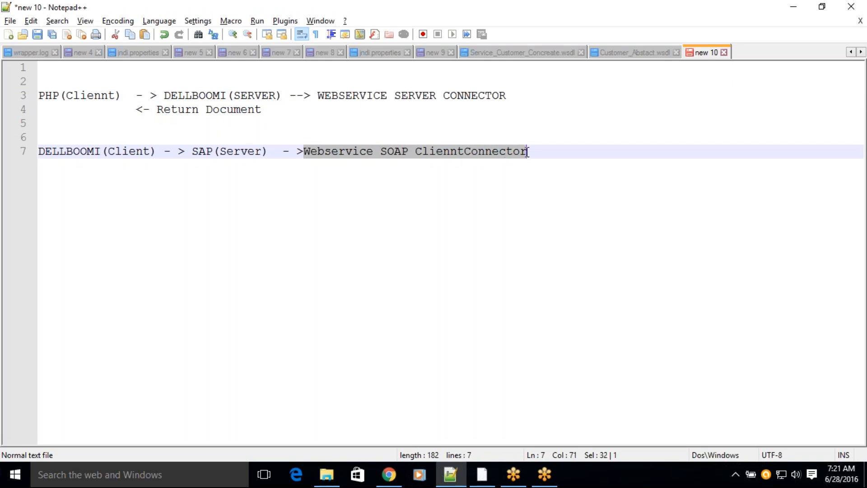
{"action": "left_click", "coordinate": [313, 183]}
{"action": "left_click_drag", "start_coordinate": [303, 151], "coordinate": [524, 154]}
{"action": "left_click_drag", "start_coordinate": [317, 96], "coordinate": [506, 99]}
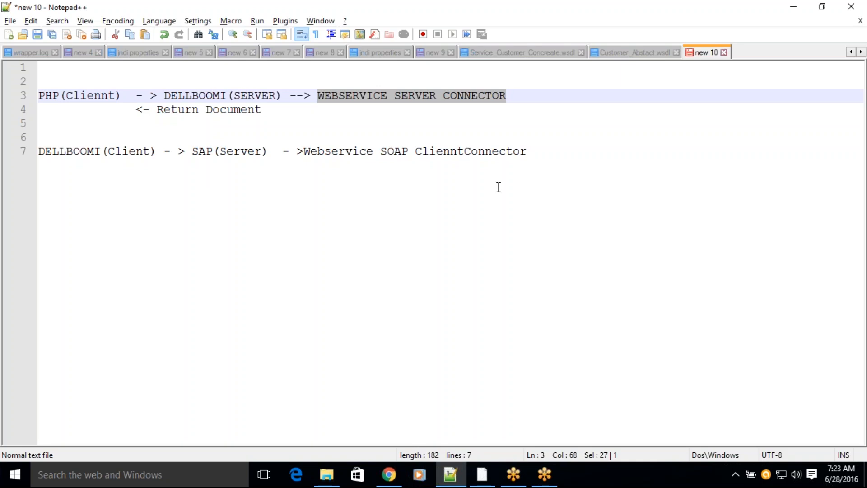
Step: Add the entry "WSDL(WEBSERVICE Description Language)" below the client scenario, separated by a blank line
{"action": "left_click", "coordinate": [543, 151]}
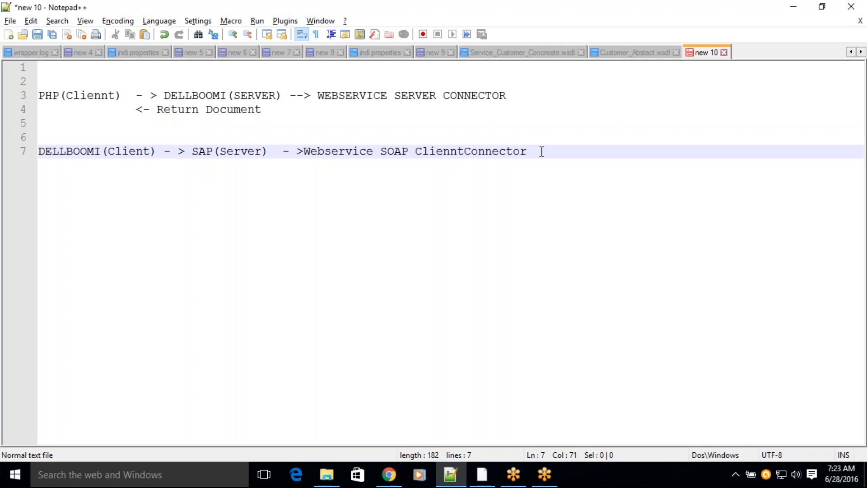
{"action": "key", "text": "Return"}
{"action": "key", "text": "Return"}
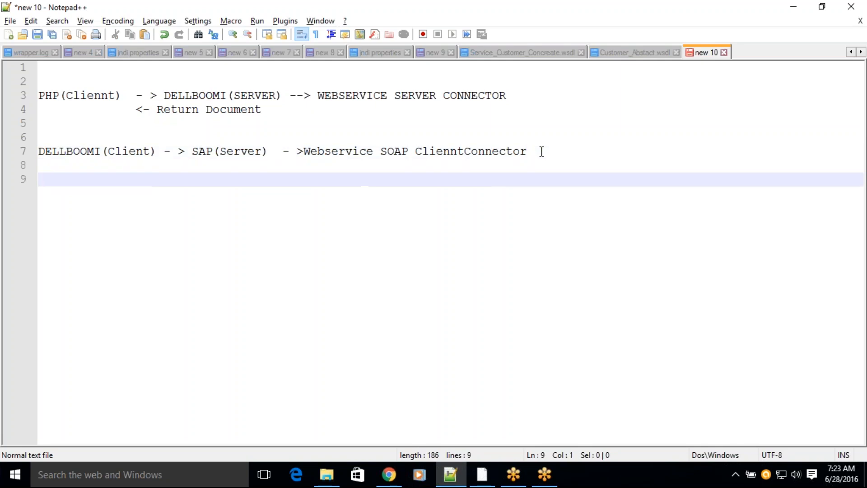
{"action": "type", "text": "WSDL"}
{"action": "type", "text": "("}
{"action": "type", "text": "WEBSERVICE"}
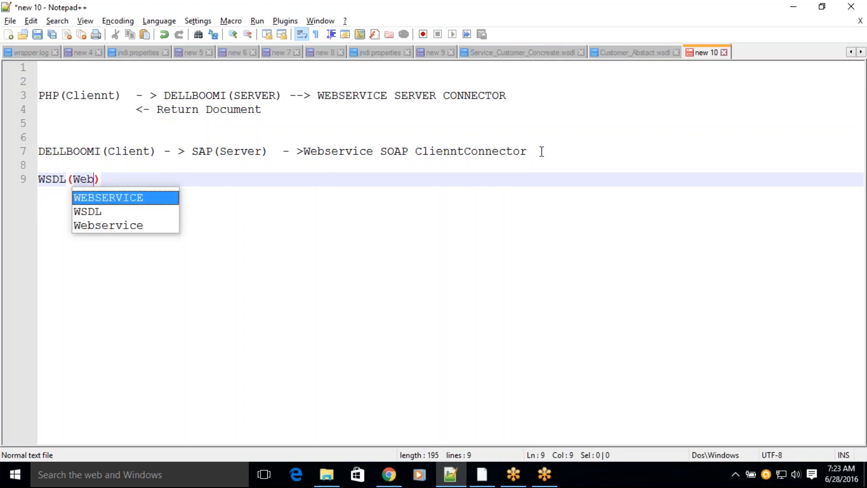
{"action": "key", "text": "Return"}
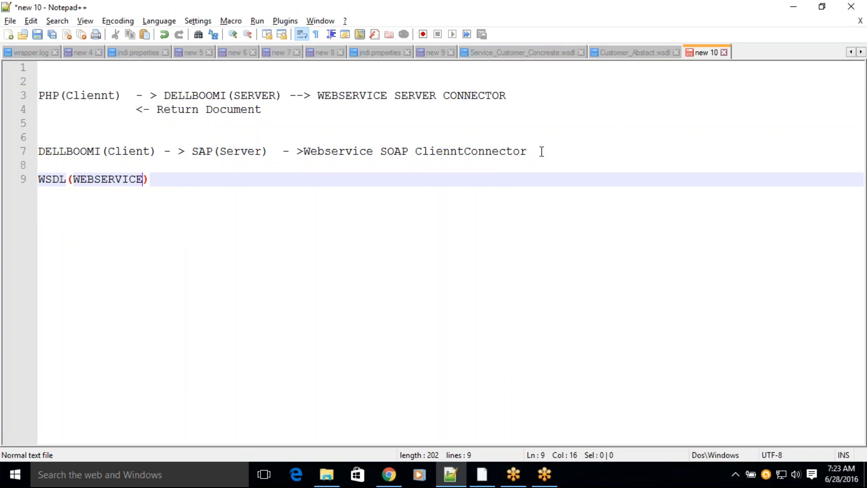
{"action": "type", "text": "De"}
{"action": "type", "text": "scrip"}
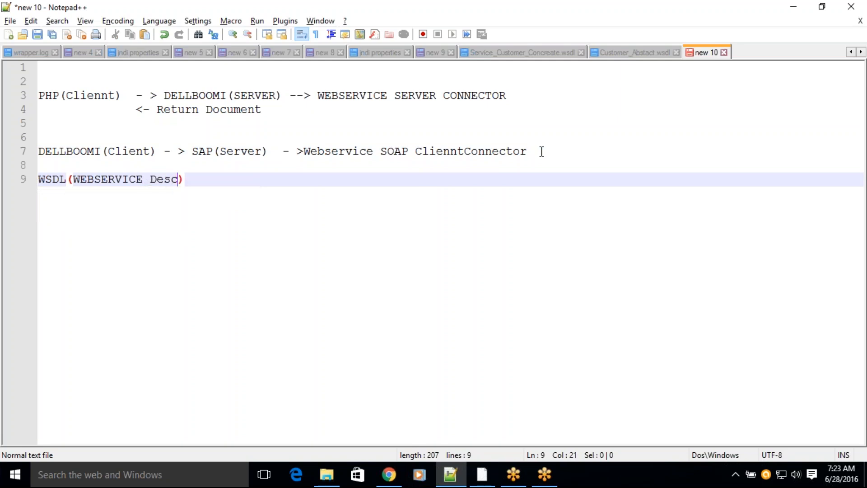
{"action": "type", "text": "tion "}
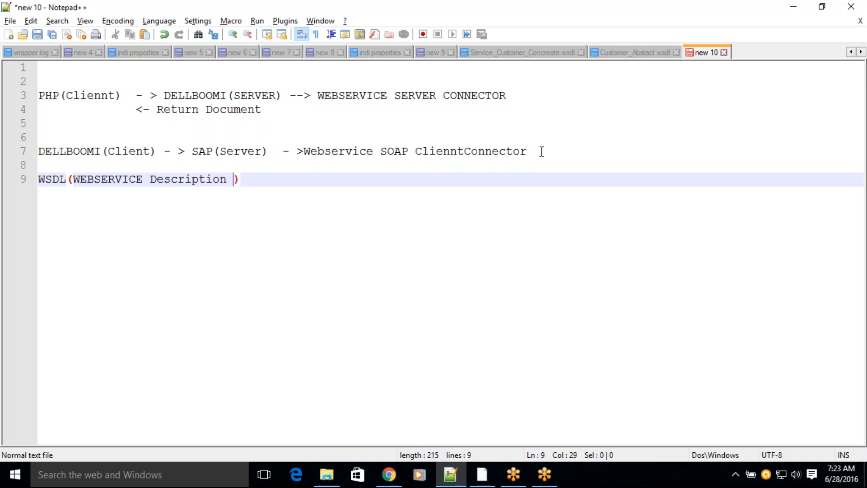
{"action": "type", "text": "Language"}
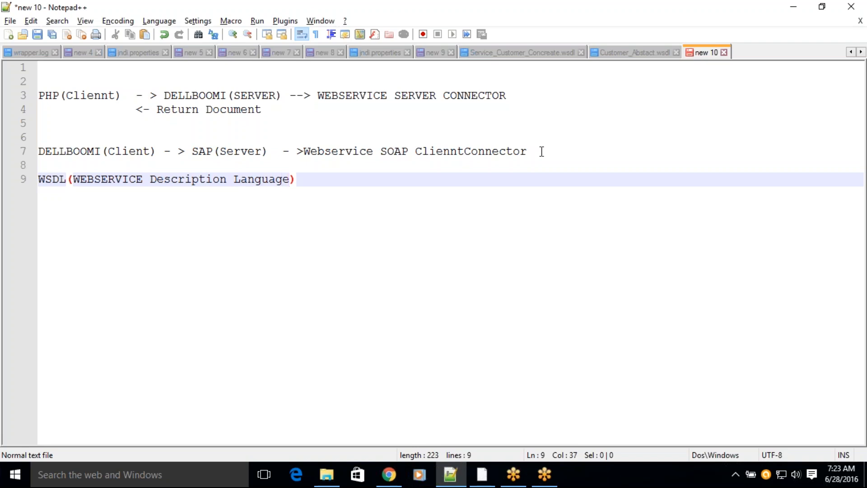
{"action": "type", "text": ") - > XML"}
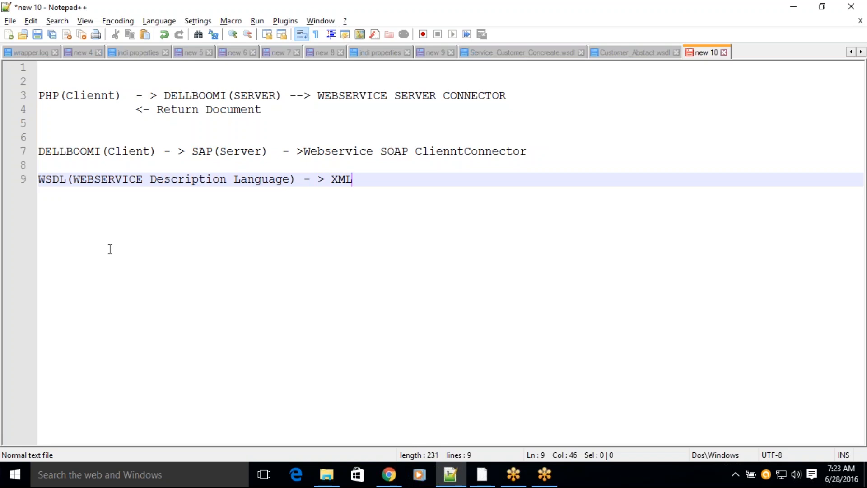
Step: Highlight WSDL in the note, and examine the portType and types sections of Service_Customer_Concreate.wsdl by expanding them
{"action": "double_click", "coordinate": [52, 179]}
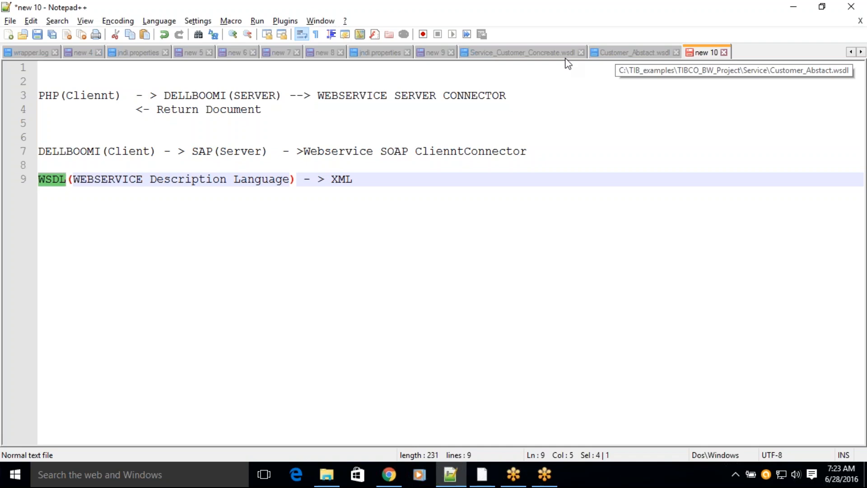
{"action": "left_click", "coordinate": [534, 49]}
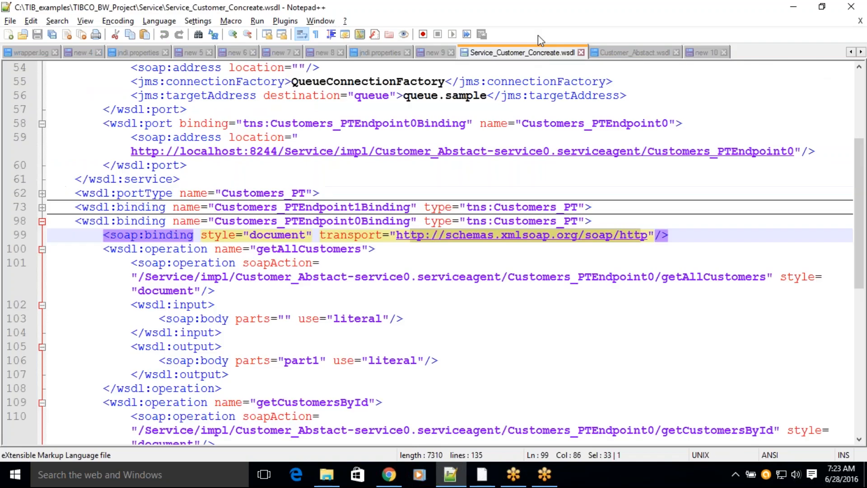
{"action": "left_click", "coordinate": [42, 193]}
{"action": "scroll", "coordinate": [40, 194], "scroll_direction": "up", "scroll_amount": 4}
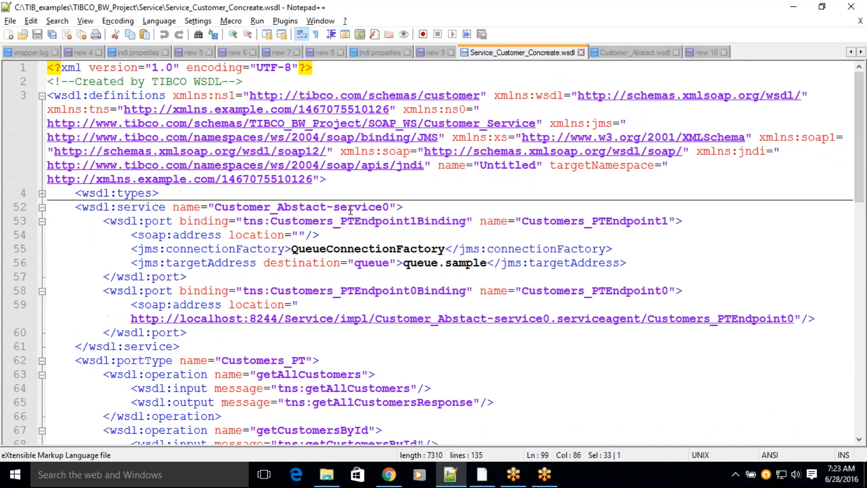
{"action": "left_click", "coordinate": [42, 193]}
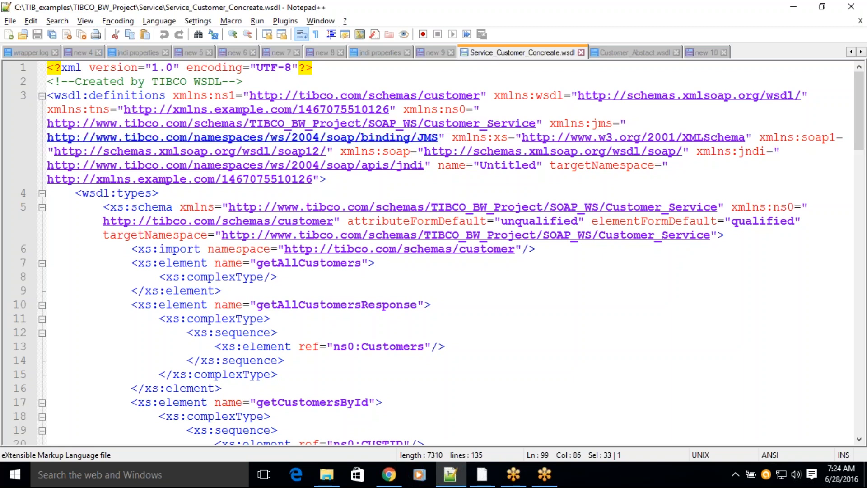
Step: Return to the new 10 note and highlight the Webservice SOAP client connector text
{"action": "left_click", "coordinate": [712, 53]}
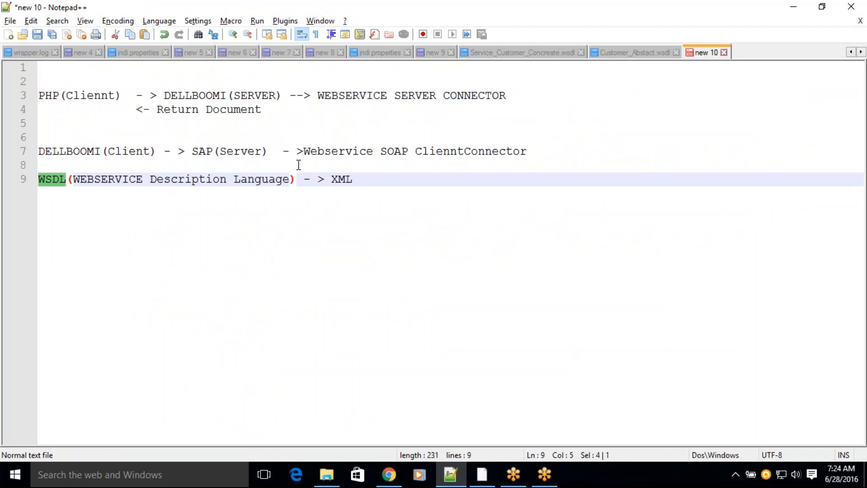
{"action": "left_click", "coordinate": [303, 151]}
{"action": "left_click_drag", "start_coordinate": [307, 150], "coordinate": [533, 151]}
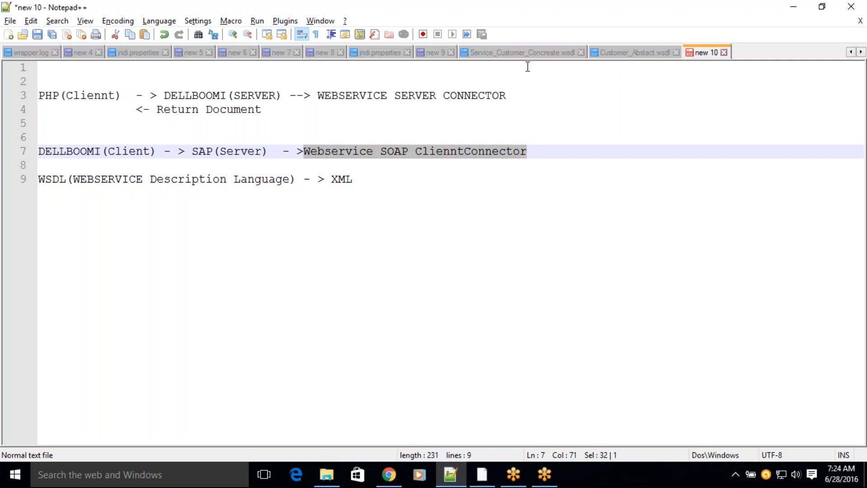
Step: Open Service_Customer_Concreate.wsdl and examine its XML declaration and wsdl:definitions element, collapsing and re-expanding the definitions
{"action": "left_click", "coordinate": [514, 53]}
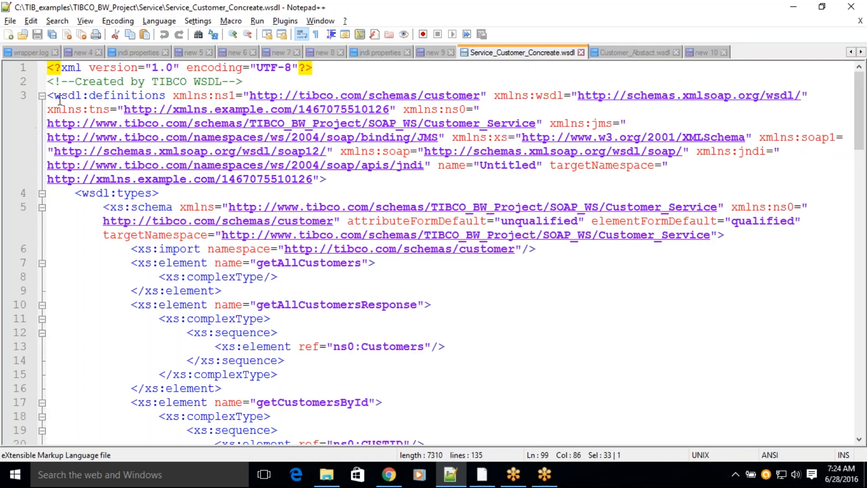
{"action": "left_click_drag", "start_coordinate": [243, 82], "coordinate": [3, 65]}
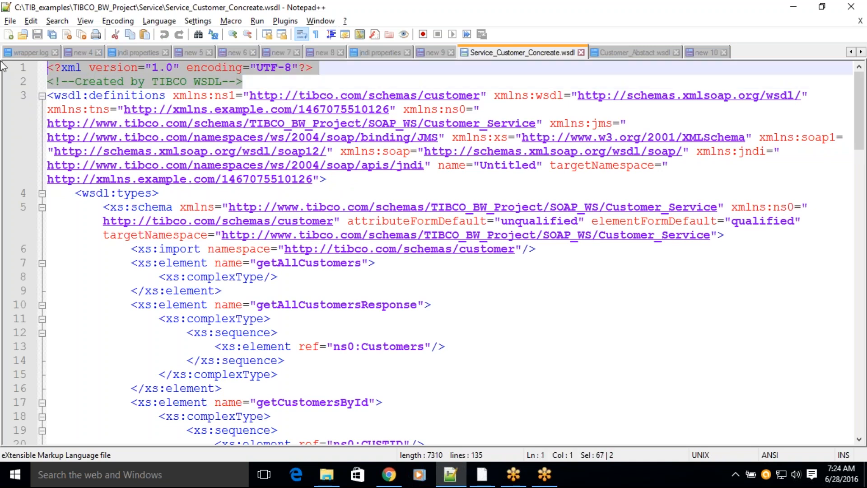
{"action": "left_click", "coordinate": [41, 96]}
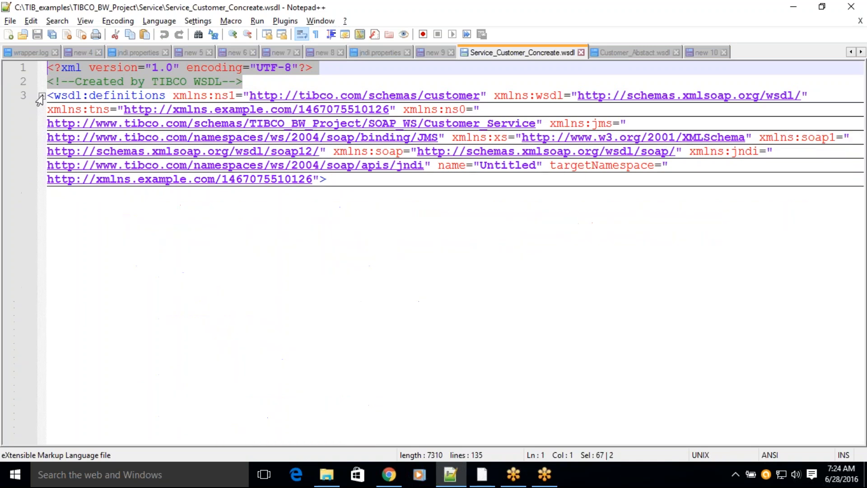
{"action": "triple_click", "coordinate": [114, 93]}
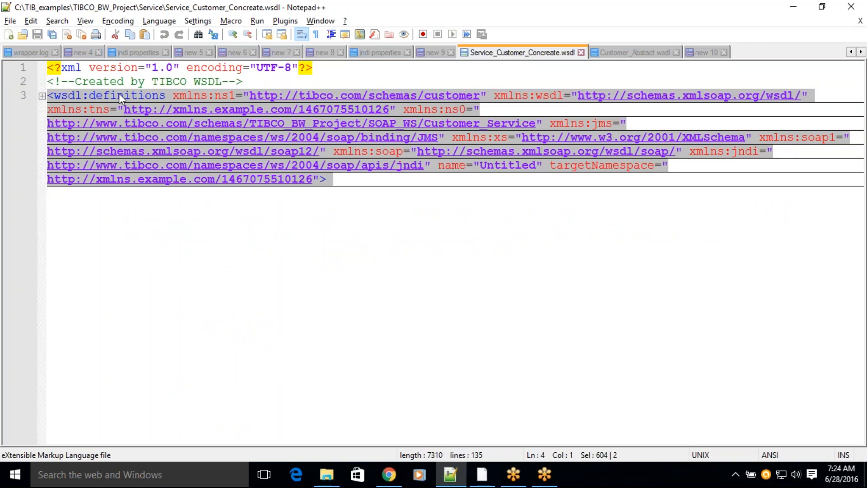
{"action": "left_click", "coordinate": [41, 96]}
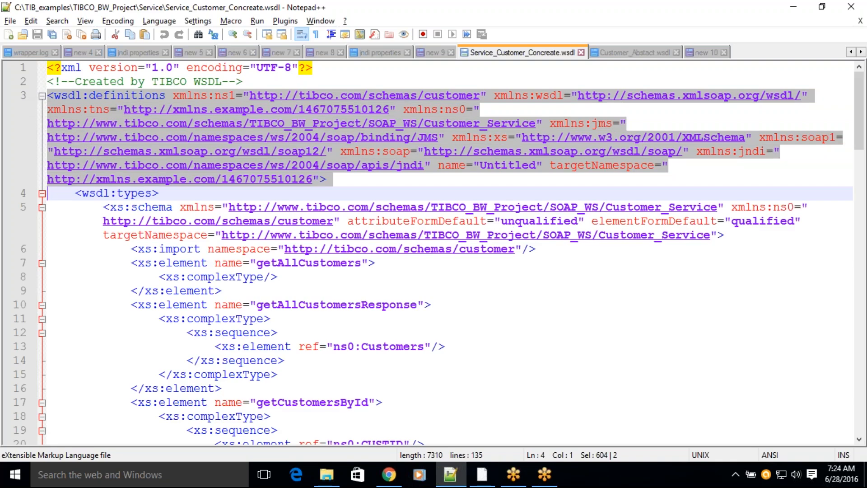
Step: Collapse the types, service, portType, binding and message sections of the WSDL to show only its top-level outline
{"action": "left_click", "coordinate": [42, 193]}
{"action": "left_click", "coordinate": [42, 207]}
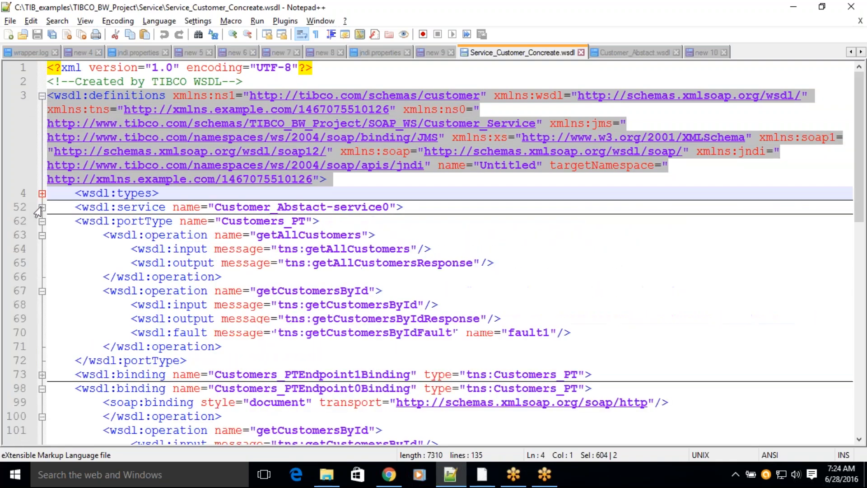
{"action": "left_click", "coordinate": [42, 221]}
{"action": "left_click", "coordinate": [42, 234]}
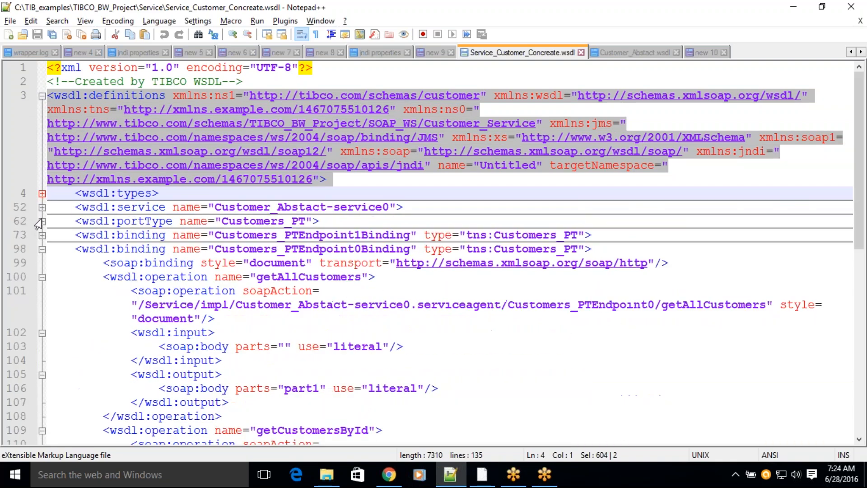
{"action": "left_click", "coordinate": [42, 248]}
{"action": "left_click", "coordinate": [42, 276]}
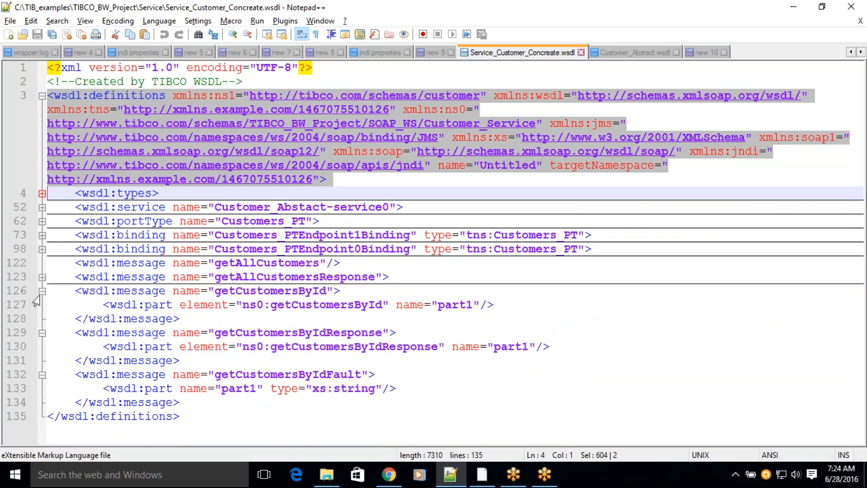
{"action": "left_click", "coordinate": [42, 291]}
{"action": "left_click", "coordinate": [42, 304]}
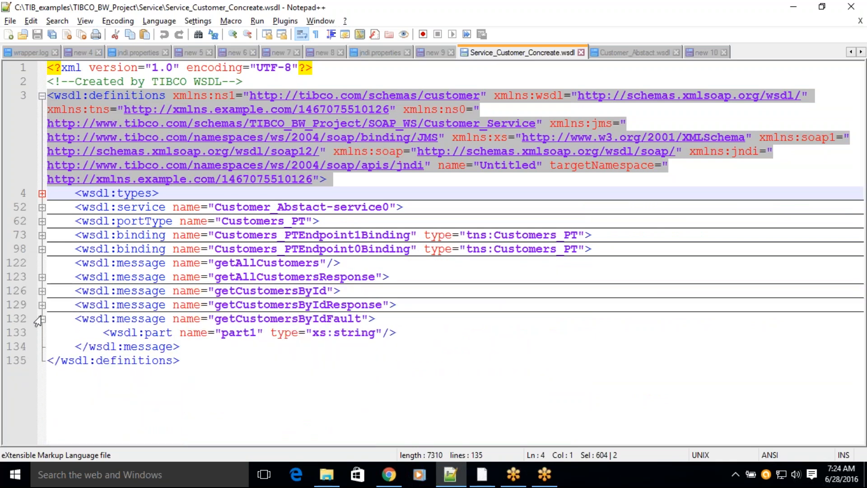
{"action": "left_click", "coordinate": [42, 319]}
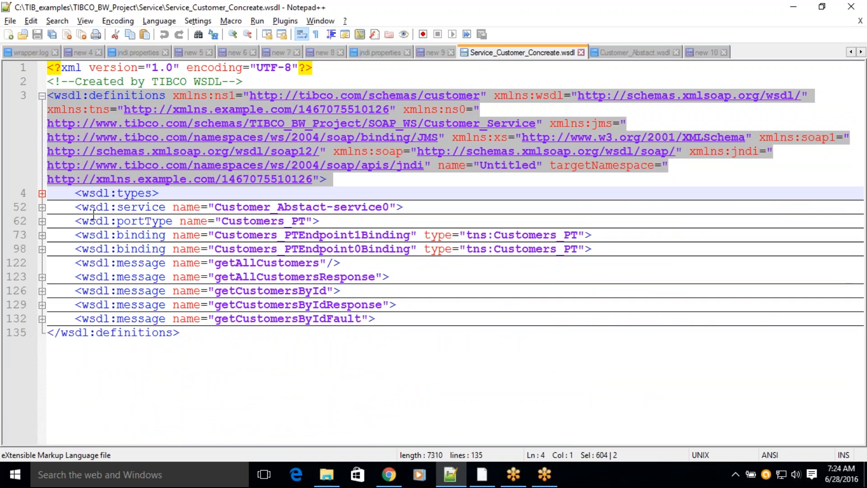
Step: Expand wsdl:types to examine its schema and the getAllCustomersResponse element, and collapse both xs:schema blocks
{"action": "left_click_drag", "start_coordinate": [116, 193], "coordinate": [149, 195]}
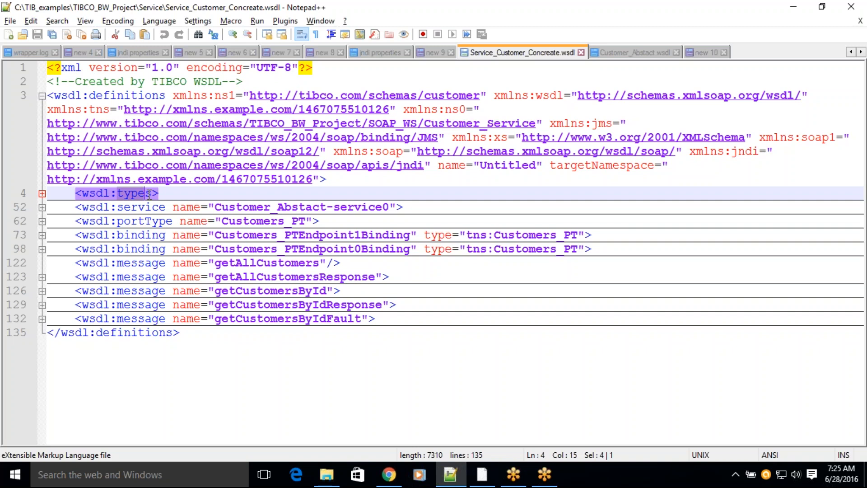
{"action": "left_click", "coordinate": [42, 193]}
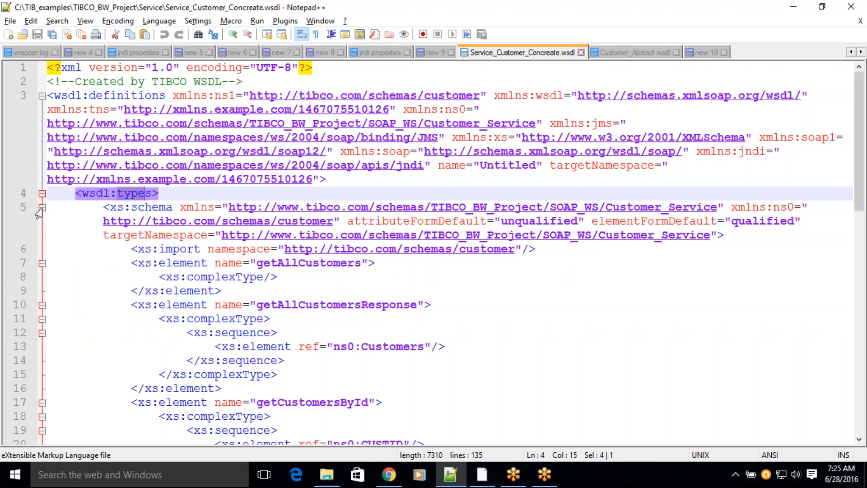
{"action": "left_click", "coordinate": [153, 207]}
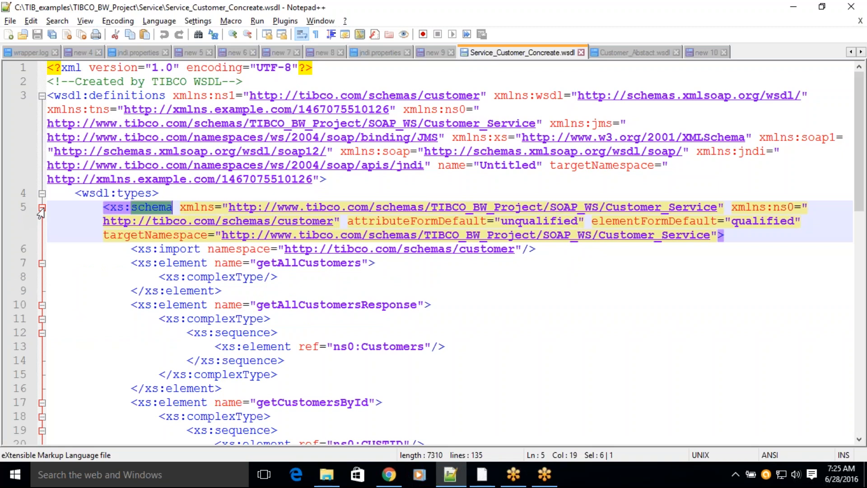
{"action": "double_click", "coordinate": [287, 306]}
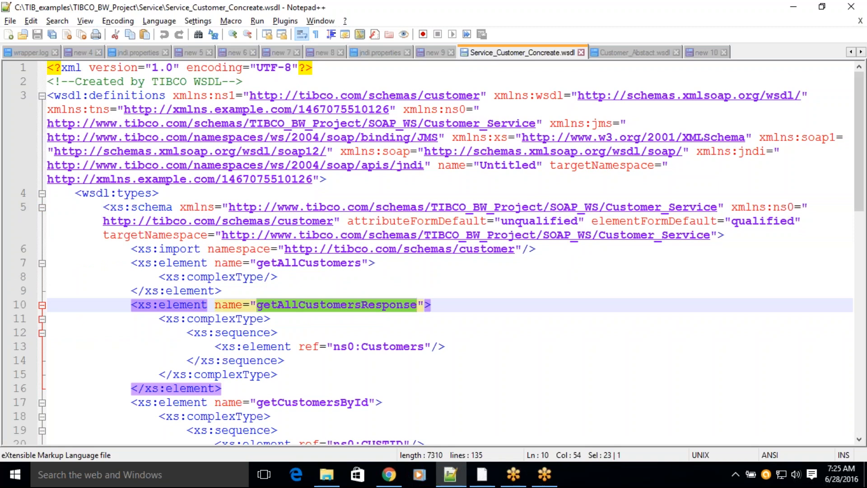
{"action": "left_click", "coordinate": [42, 208]}
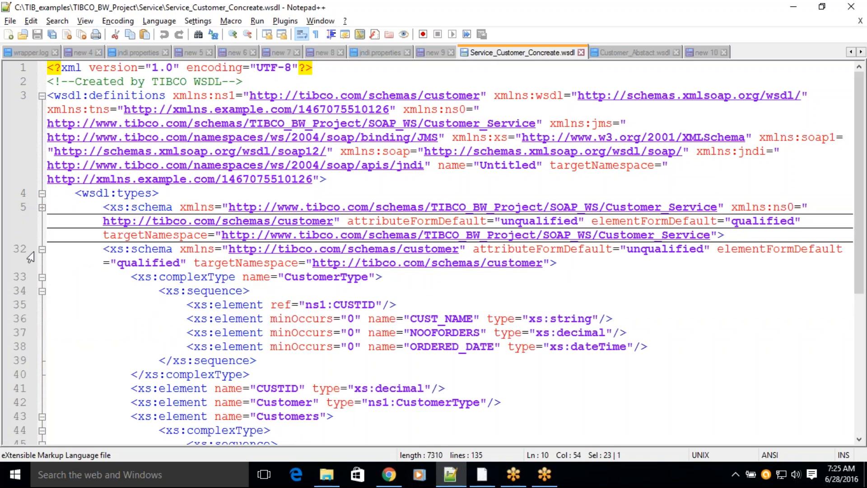
{"action": "left_click", "coordinate": [42, 249]}
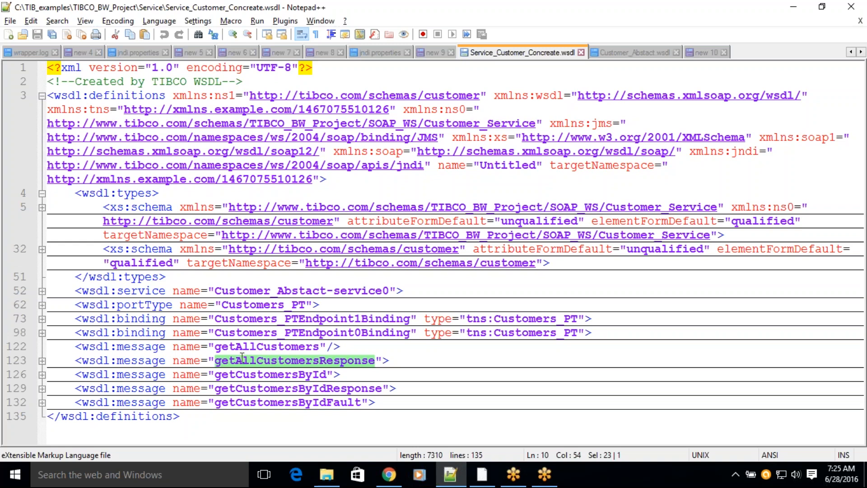
Step: Go through the five wsdl:message elements one by one, from getAllCustomers to getCustomersByIdFault
{"action": "left_click", "coordinate": [228, 346]}
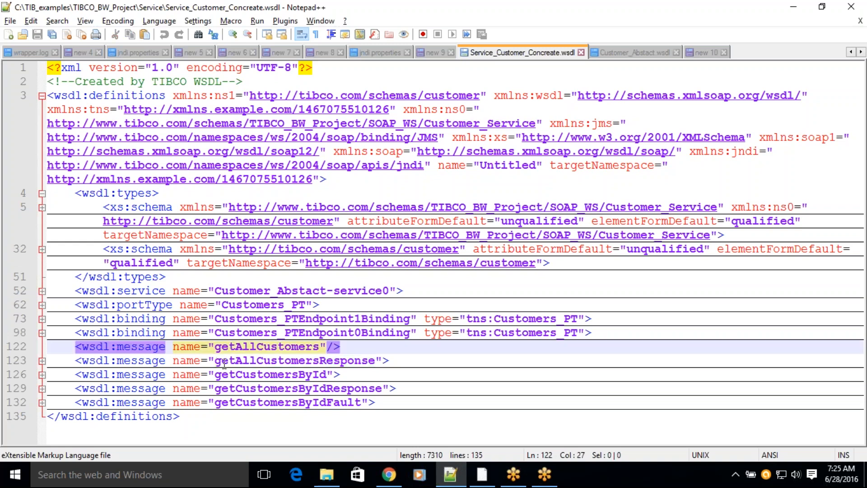
{"action": "left_click", "coordinate": [235, 361]}
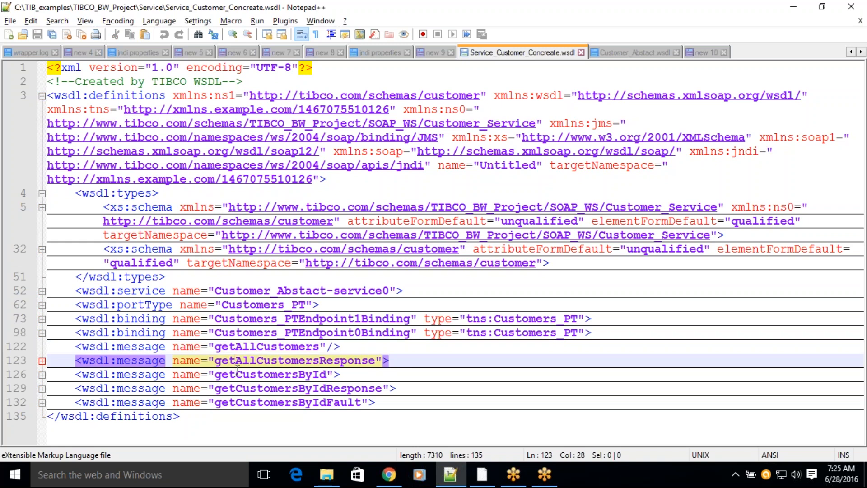
{"action": "left_click", "coordinate": [236, 374]}
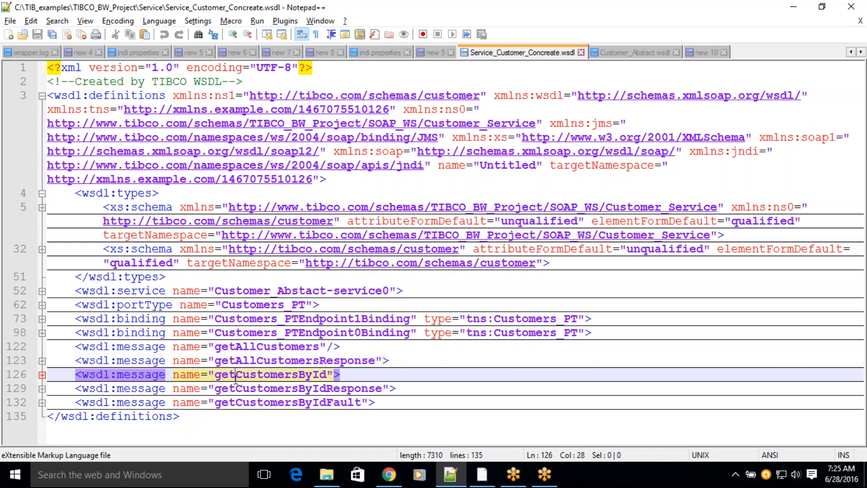
{"action": "left_click", "coordinate": [229, 388]}
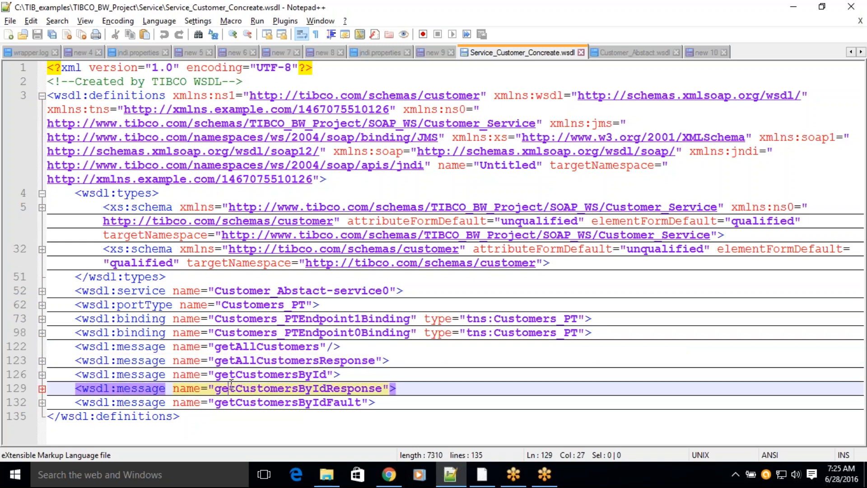
{"action": "left_click", "coordinate": [227, 409]}
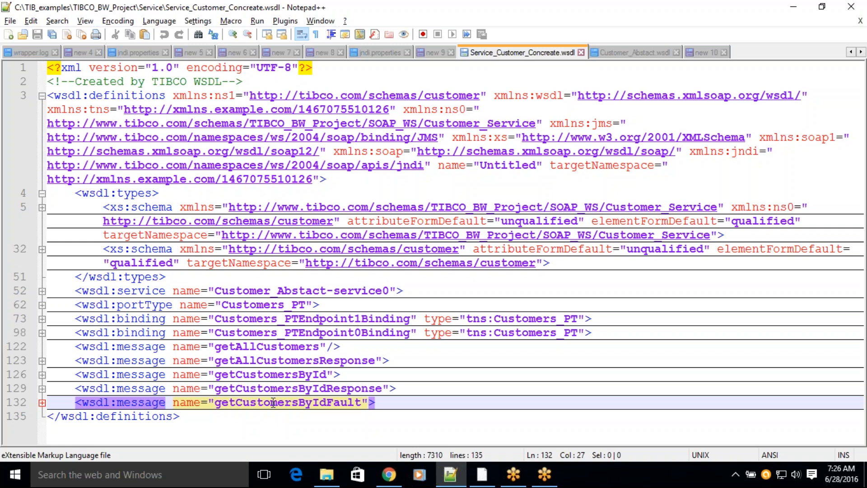
Step: Highlight the whole wsdl:types block, followed by the getAllCustomersResponse and getCustomersById message lines
{"action": "left_click_drag", "start_coordinate": [76, 193], "coordinate": [184, 277]}
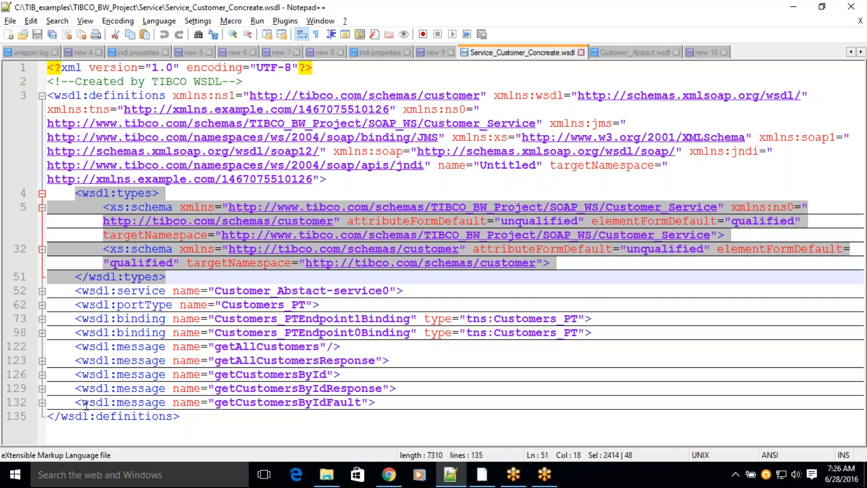
{"action": "left_click_drag", "start_coordinate": [75, 361], "coordinate": [389, 359]}
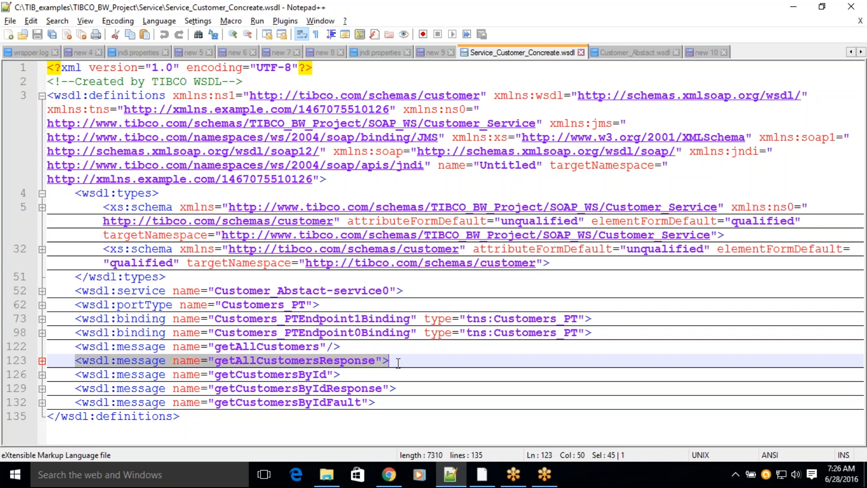
{"action": "left_click_drag", "start_coordinate": [75, 374], "coordinate": [340, 375]}
{"action": "left_click_drag", "start_coordinate": [70, 390], "coordinate": [340, 374]}
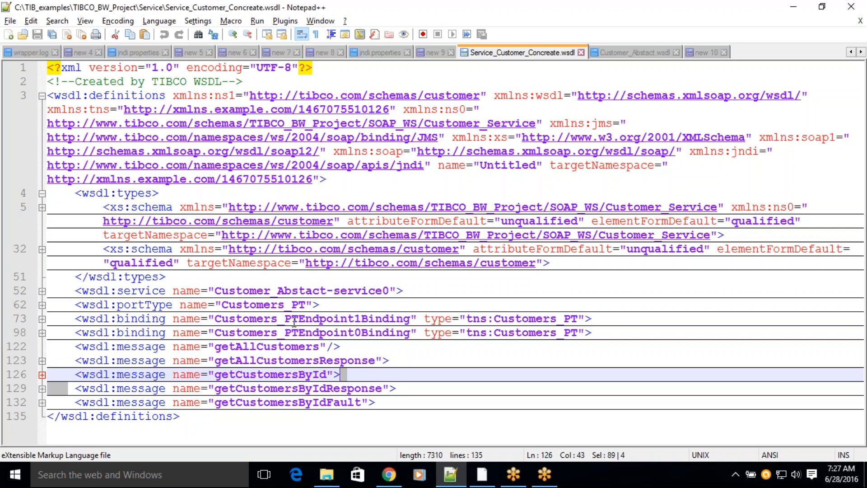
Step: Expand the Customers_PT portType, collapse its two operations, and highlight the names getAllCustomers and getCustomersById
{"action": "left_click", "coordinate": [42, 304]}
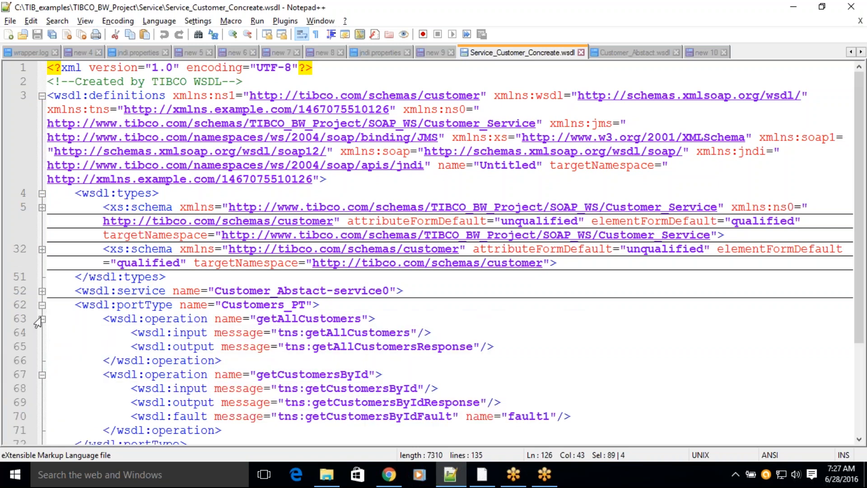
{"action": "left_click", "coordinate": [42, 319]}
{"action": "left_click", "coordinate": [42, 332]}
{"action": "double_click", "coordinate": [288, 318]}
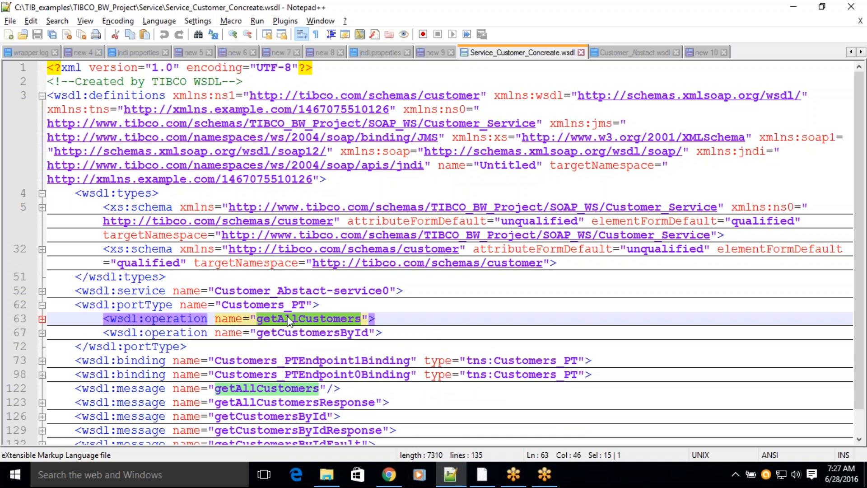
{"action": "double_click", "coordinate": [301, 333]}
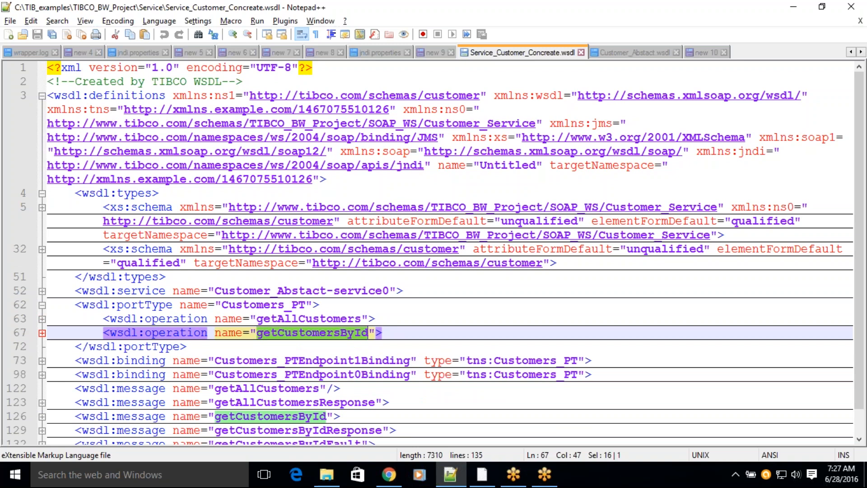
{"action": "double_click", "coordinate": [293, 306]}
{"action": "double_click", "coordinate": [292, 318]}
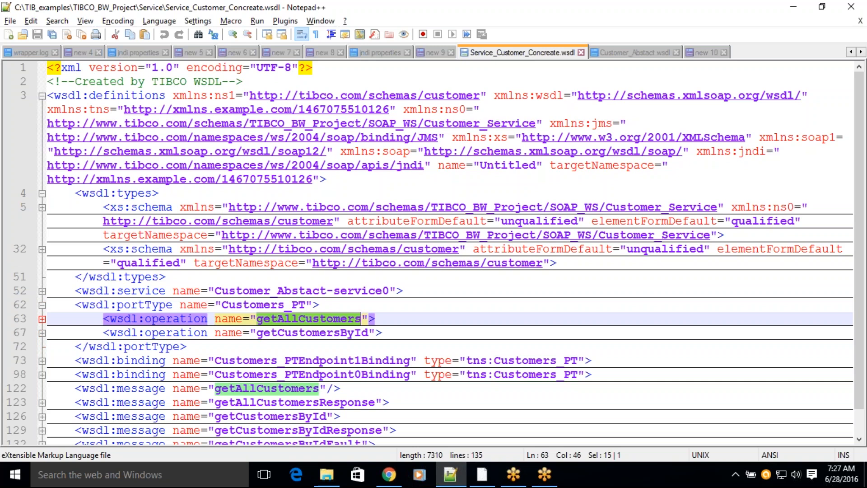
Step: Highlight the getAllCustomers message, expand the operation of that name, and examine its input and output messages
{"action": "left_click_drag", "start_coordinate": [77, 387], "coordinate": [371, 386]}
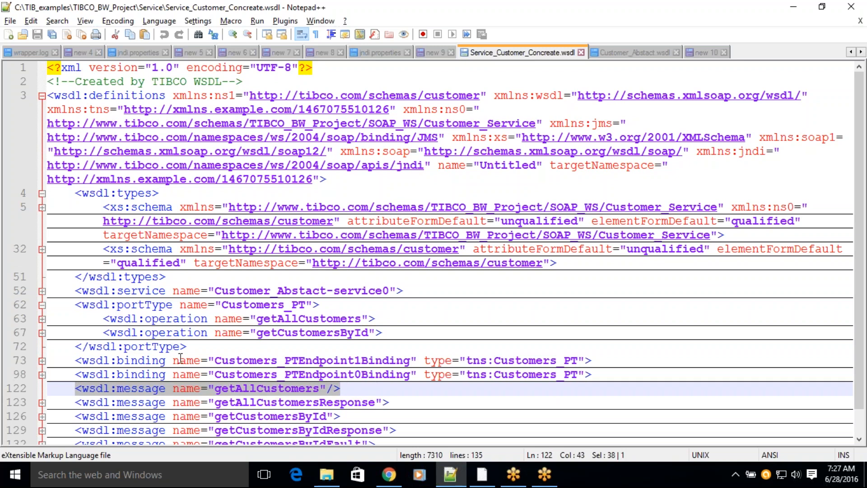
{"action": "left_click", "coordinate": [42, 318]}
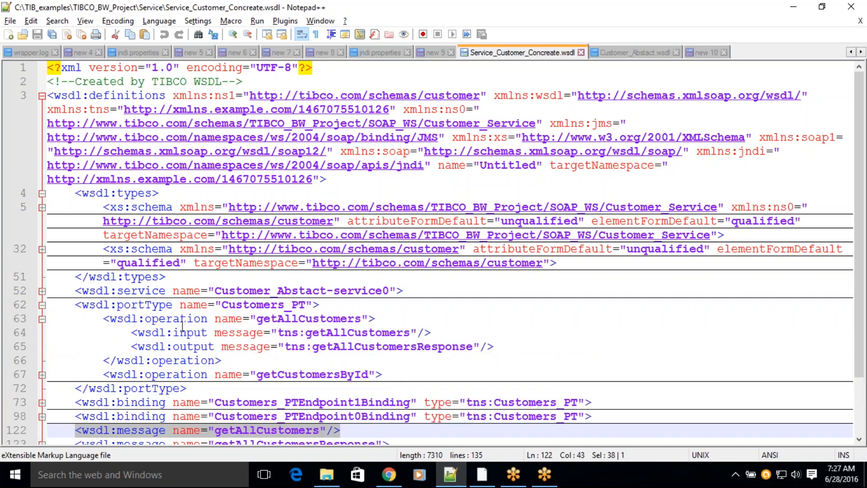
{"action": "scroll", "coordinate": [183, 325], "scroll_direction": "down", "scroll_amount": 2}
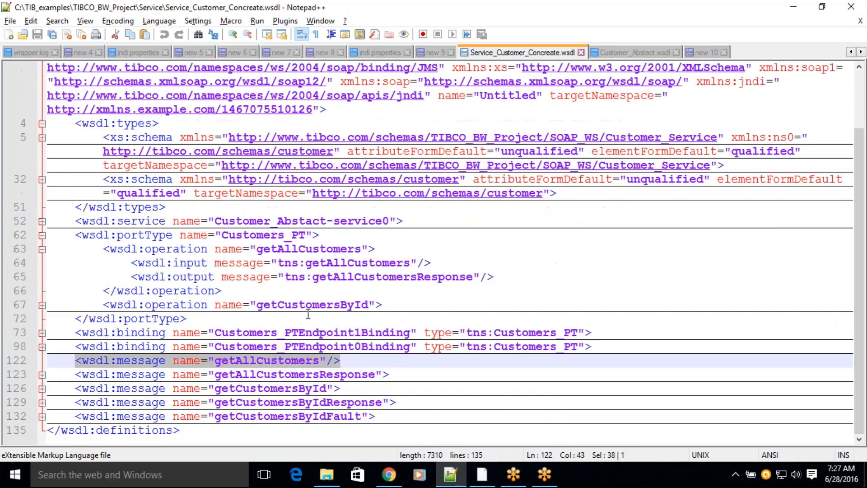
{"action": "double_click", "coordinate": [381, 277]}
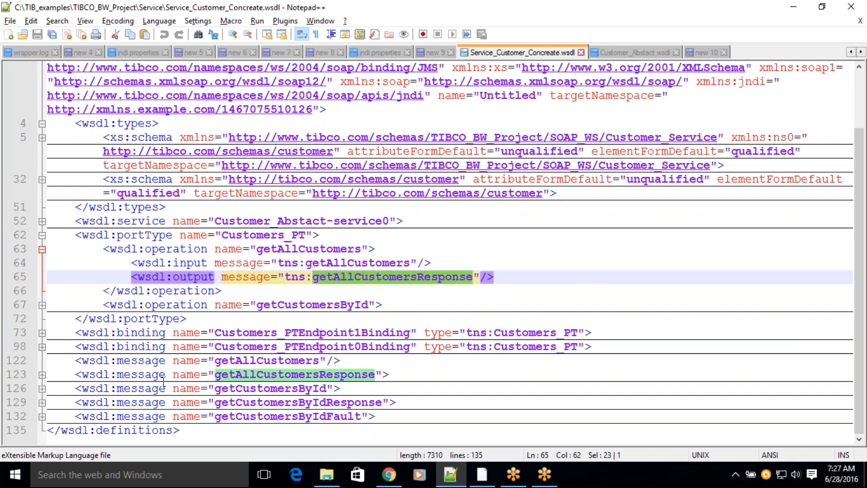
{"action": "double_click", "coordinate": [338, 265]}
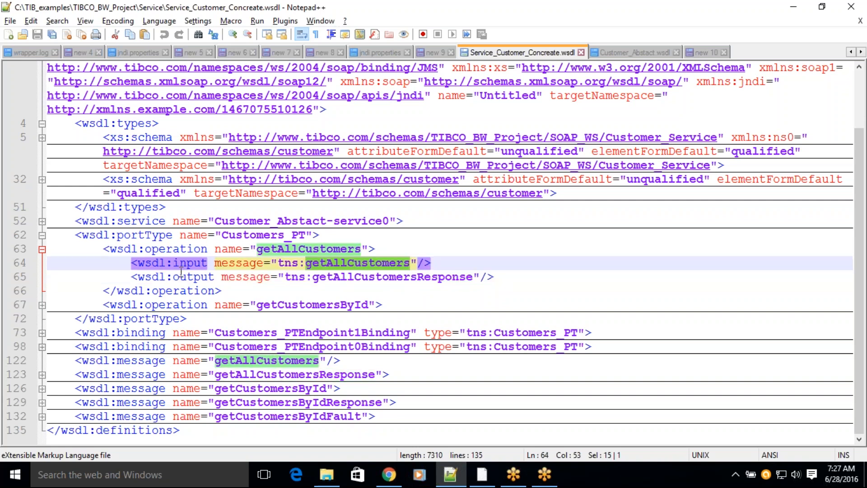
{"action": "left_click", "coordinate": [191, 249]}
{"action": "double_click", "coordinate": [191, 249]}
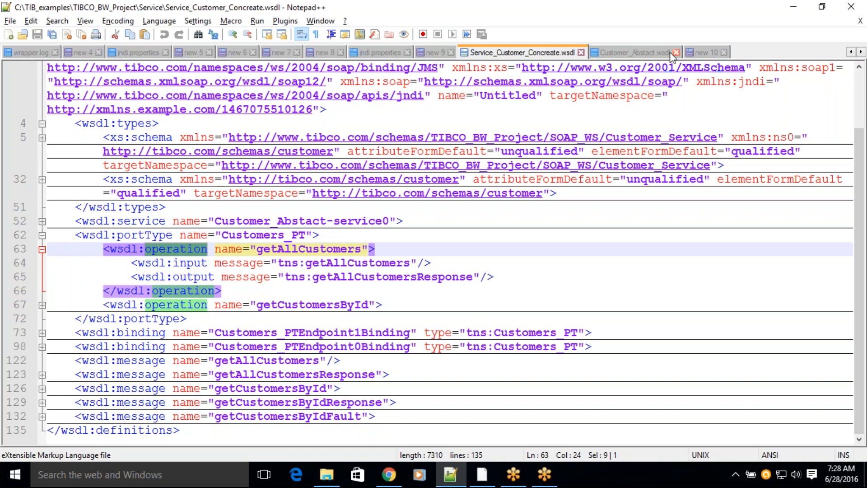
Step: Return to the new 10 note and highlight WEBSERVICE SERVER CONNECTOR in the PHP client line
{"action": "left_click", "coordinate": [652, 57]}
{"action": "left_click", "coordinate": [699, 58]}
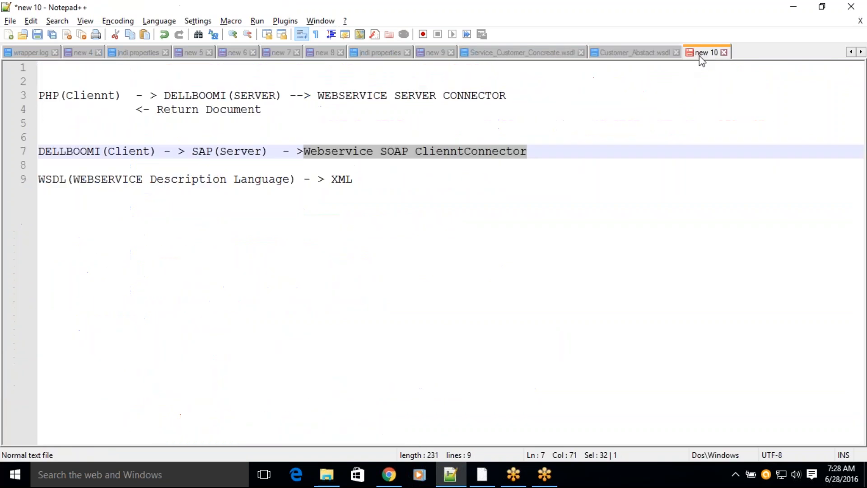
{"action": "left_click", "coordinate": [266, 178]}
{"action": "left_click_drag", "start_coordinate": [318, 96], "coordinate": [515, 90]}
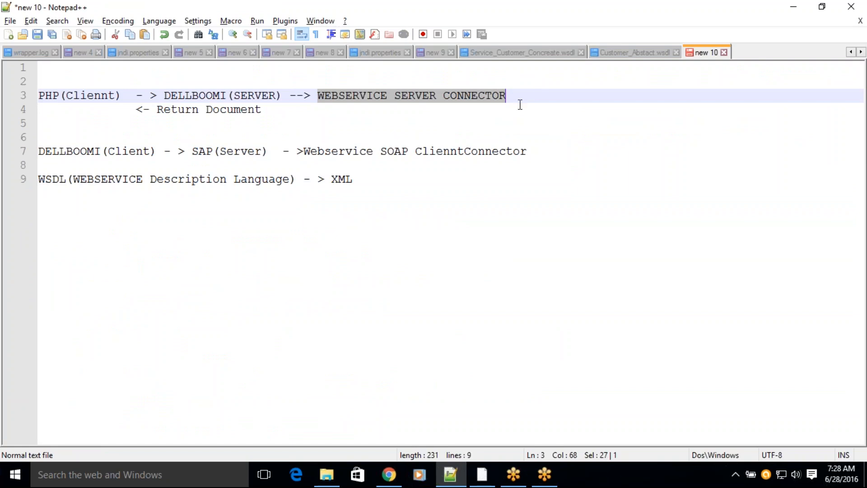
Step: In Service_Customer_Concreate.wsdl, highlight the getAllCustomers operation name, followed by its input and output message names
{"action": "left_click", "coordinate": [626, 54]}
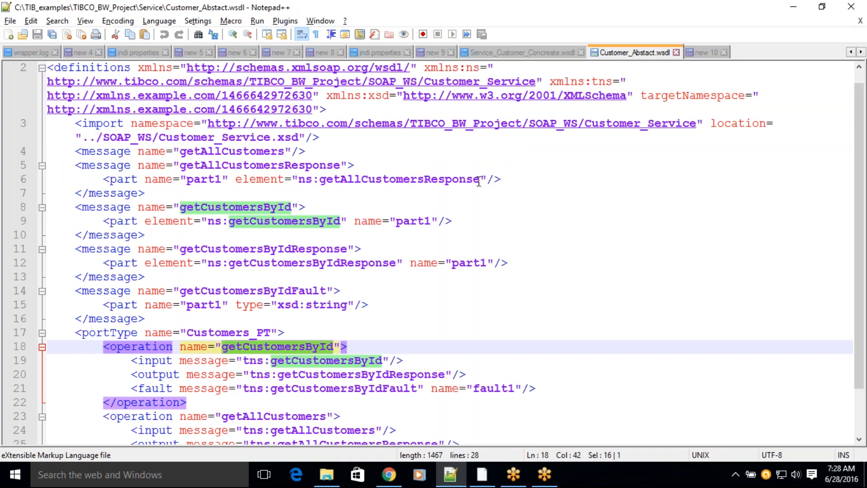
{"action": "left_click", "coordinate": [532, 51]}
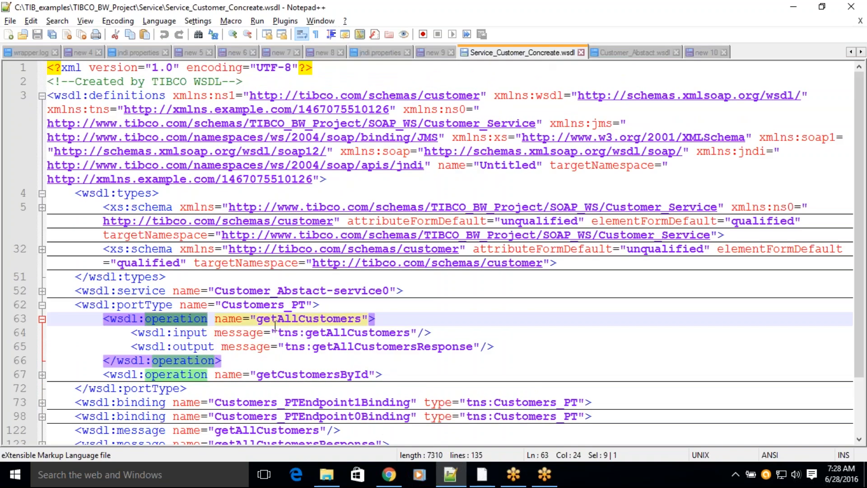
{"action": "left_click_drag", "start_coordinate": [257, 318], "coordinate": [363, 319]}
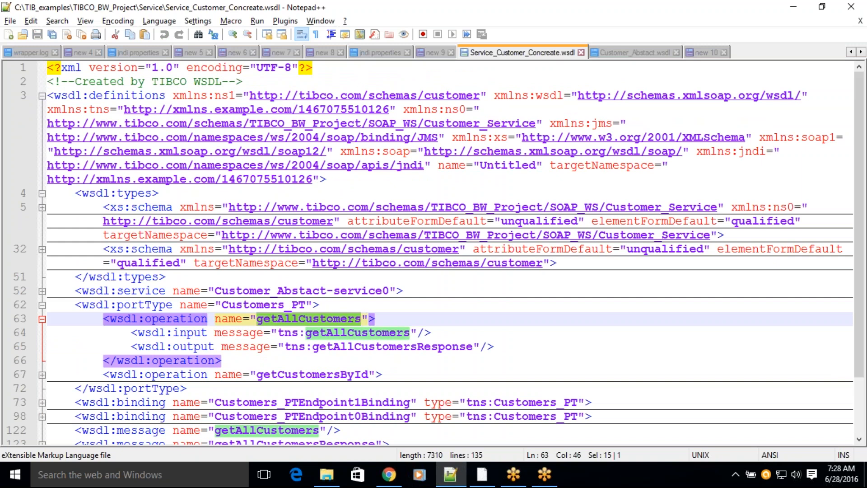
{"action": "left_click", "coordinate": [306, 333]}
{"action": "left_click_drag", "start_coordinate": [307, 333], "coordinate": [410, 332]}
{"action": "left_click_drag", "start_coordinate": [312, 347], "coordinate": [463, 341]}
Step: Expand the getCustomersById operation and highlight its name, its output message and its fault message
{"action": "scroll", "coordinate": [462, 340], "scroll_direction": "down", "scroll_amount": 1}
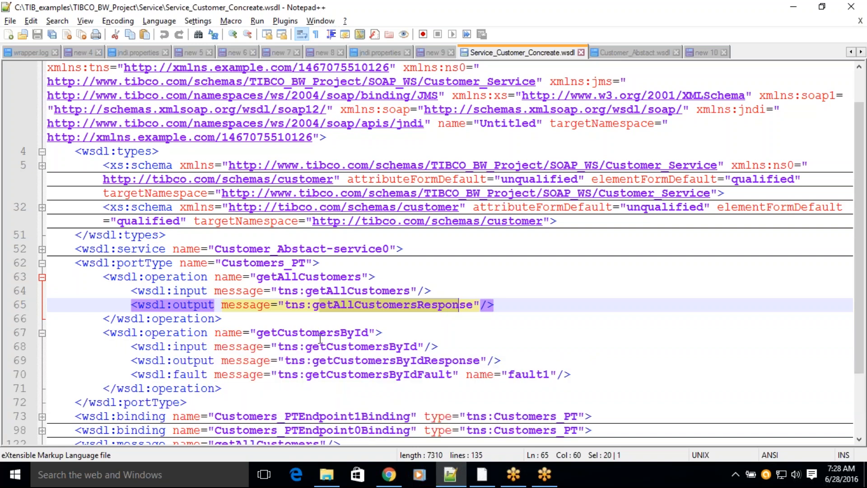
{"action": "scroll", "coordinate": [320, 337], "scroll_direction": "down", "scroll_amount": 2}
{"action": "double_click", "coordinate": [283, 250]}
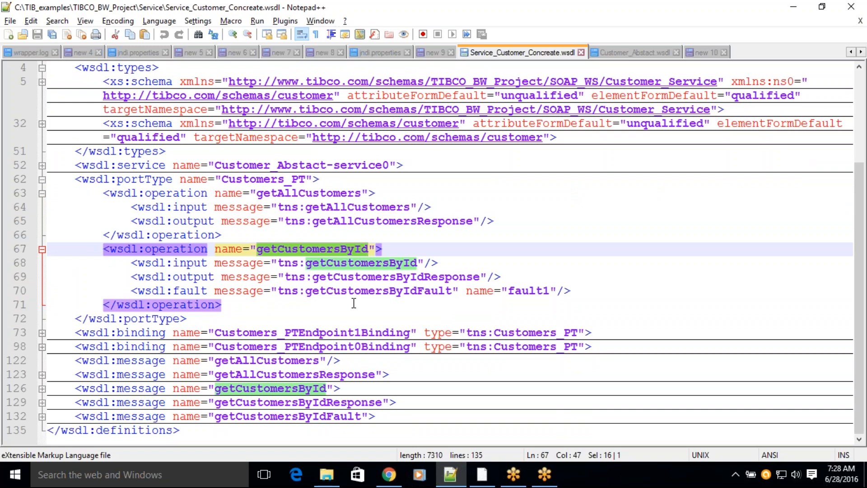
{"action": "double_click", "coordinate": [377, 277]}
{"action": "double_click", "coordinate": [365, 291]}
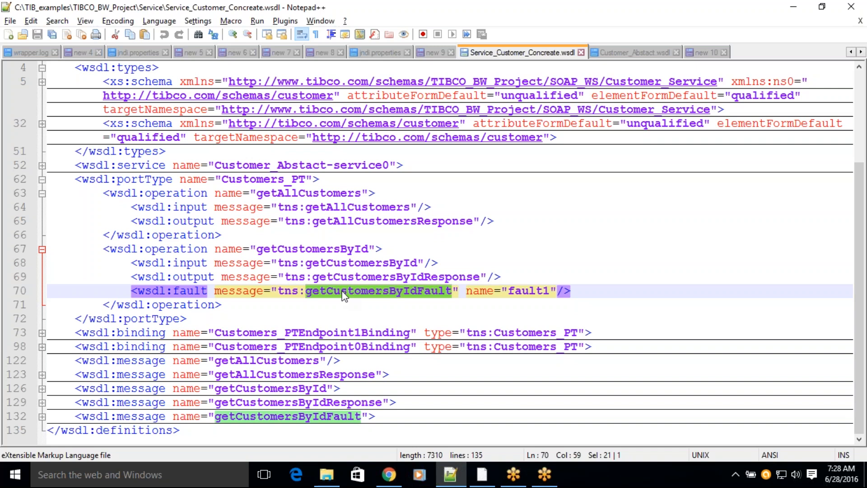
Step: Highlight the portType element name, followed by the full getAllCustomers and getCustomersById operation blocks
{"action": "double_click", "coordinate": [152, 183]}
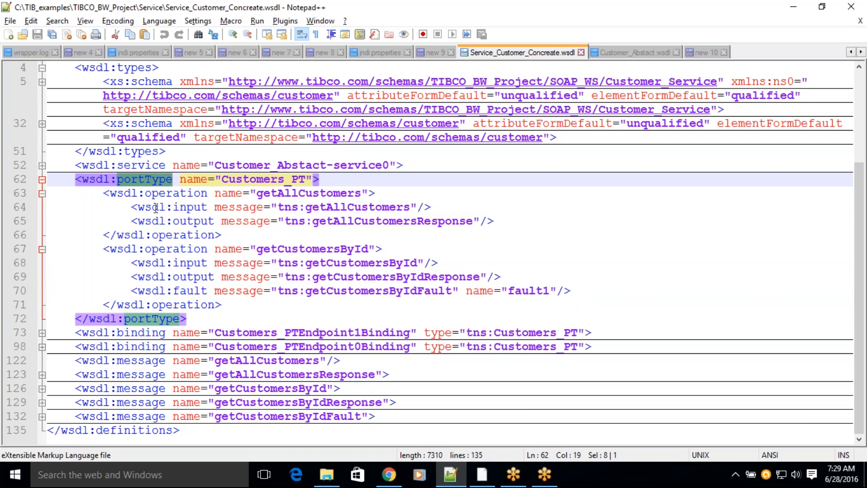
{"action": "left_click", "coordinate": [183, 207]}
{"action": "double_click", "coordinate": [158, 180]}
{"action": "left_click_drag", "start_coordinate": [105, 188], "coordinate": [223, 234]}
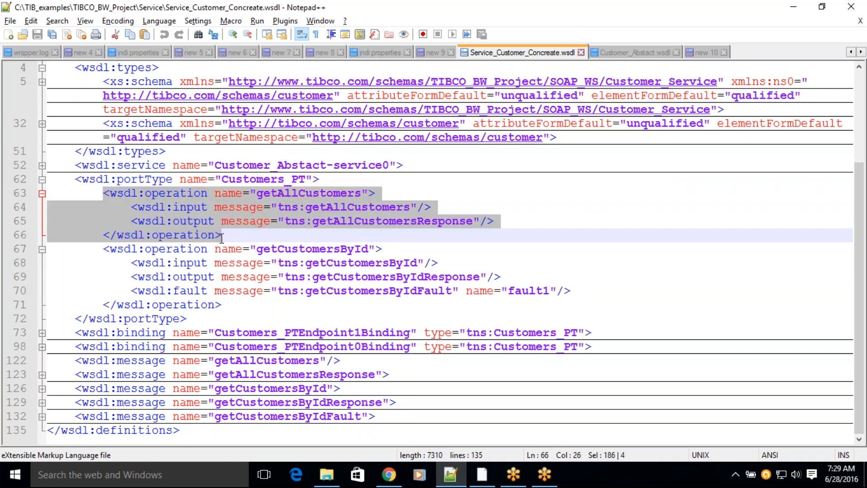
{"action": "left_click", "coordinate": [170, 277]}
{"action": "left_click_drag", "start_coordinate": [103, 249], "coordinate": [195, 317]}
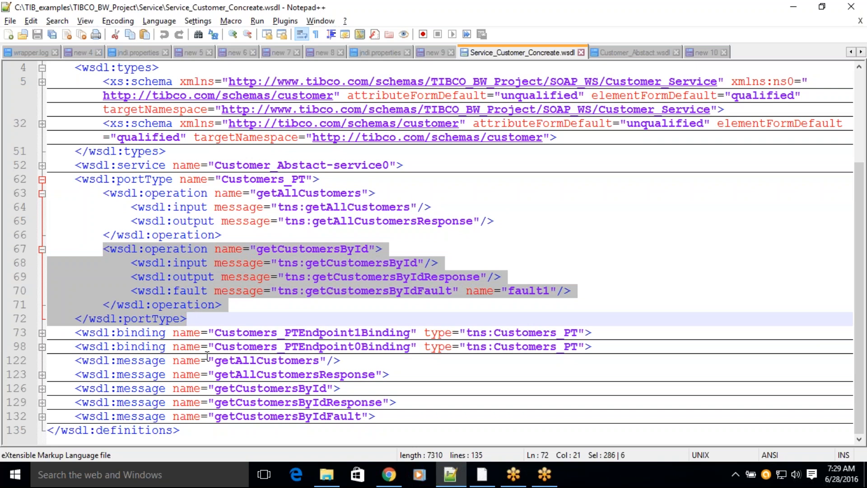
Step: Highlight the input and output lines inside getAllCustomers, followed by those inside getCustomersById
{"action": "left_click_drag", "start_coordinate": [131, 207], "coordinate": [447, 206]}
{"action": "left_click_drag", "start_coordinate": [126, 208], "coordinate": [509, 228]}
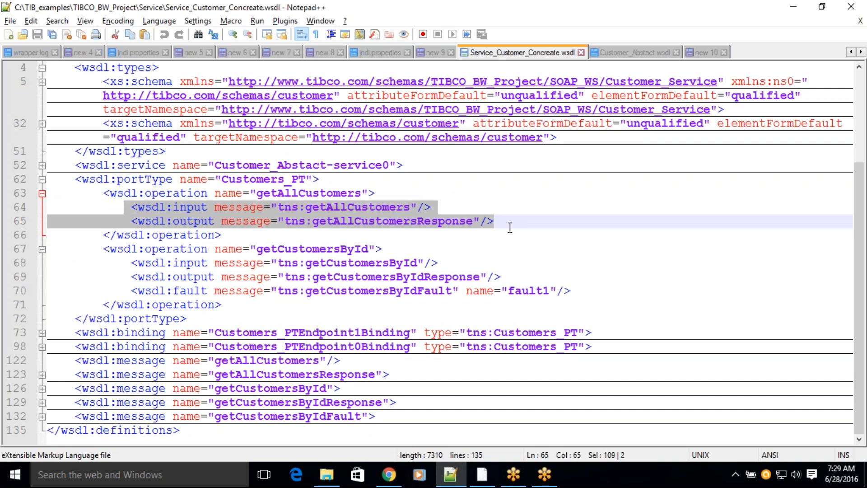
{"action": "left_click_drag", "start_coordinate": [126, 264], "coordinate": [446, 259]}
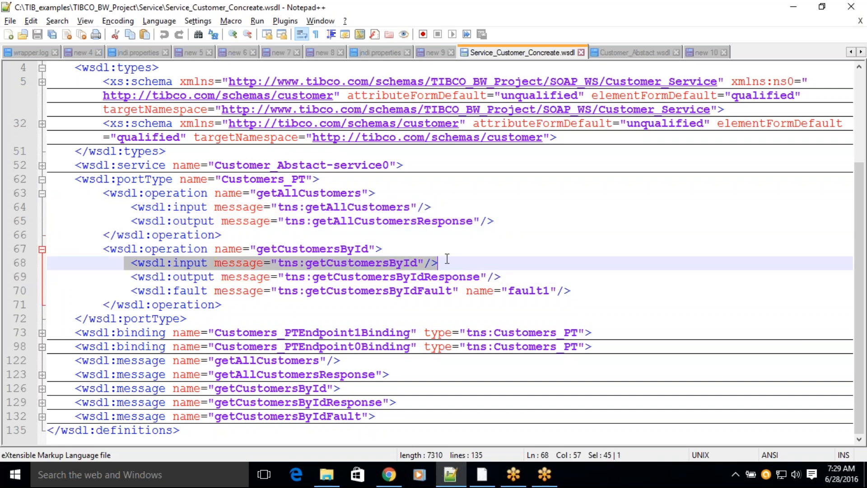
{"action": "left_click_drag", "start_coordinate": [131, 276], "coordinate": [501, 278]}
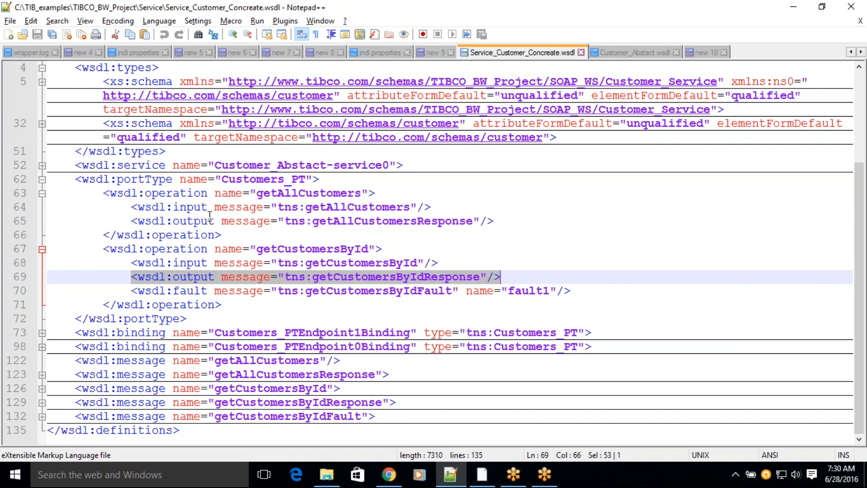
Step: Expand the wsdl:service element and highlight the SOAP address URL of Customers_PTEndpoint0 and the service tag name
{"action": "left_click", "coordinate": [41, 167]}
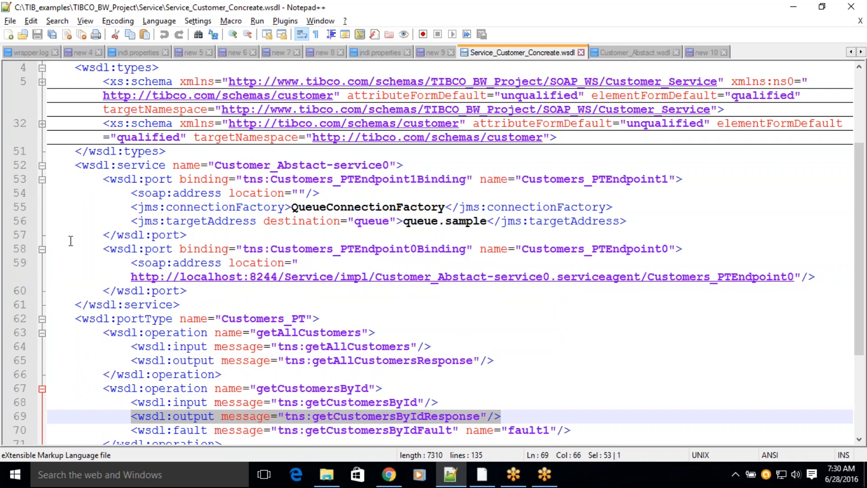
{"action": "left_click_drag", "start_coordinate": [131, 277], "coordinate": [795, 277]}
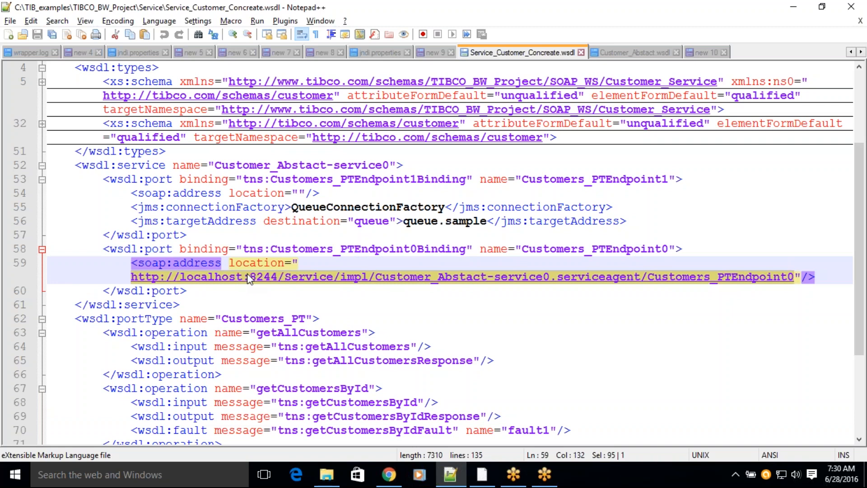
{"action": "double_click", "coordinate": [141, 164]}
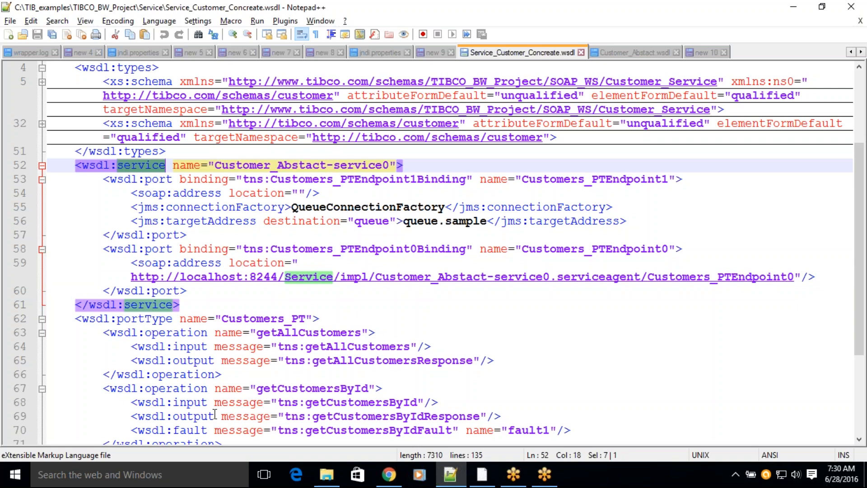
Step: Return to the new 10 note and highlight the DELLBOOMI(Client) to SAP(Server) line
{"action": "left_click", "coordinate": [703, 53]}
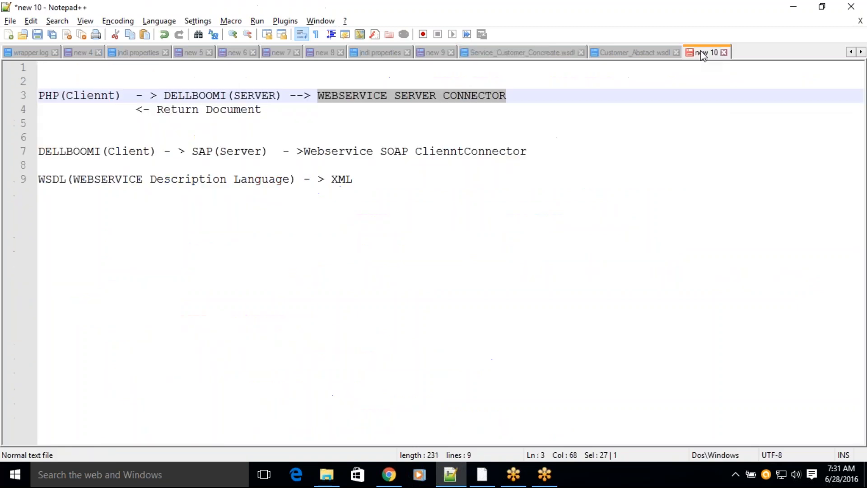
{"action": "key", "text": "ctrl+End"}
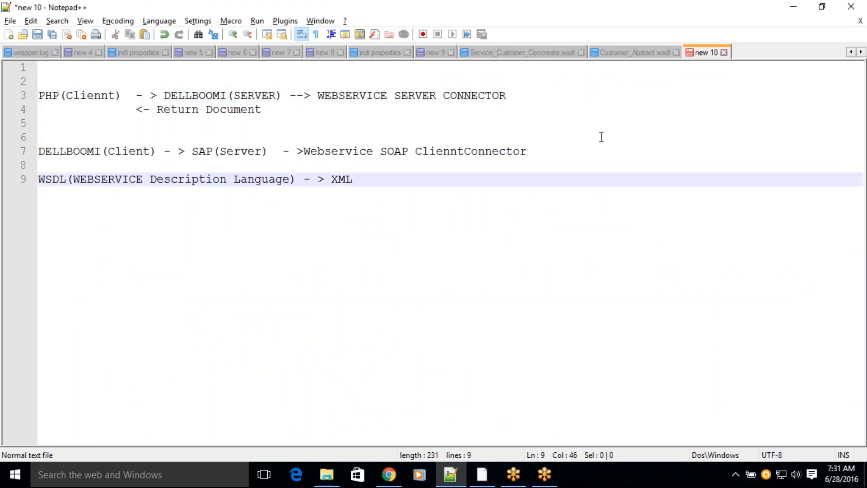
{"action": "triple_click", "coordinate": [532, 149]}
{"action": "double_click", "coordinate": [548, 155]}
{"action": "left_click_drag", "start_coordinate": [548, 155], "coordinate": [43, 136]}
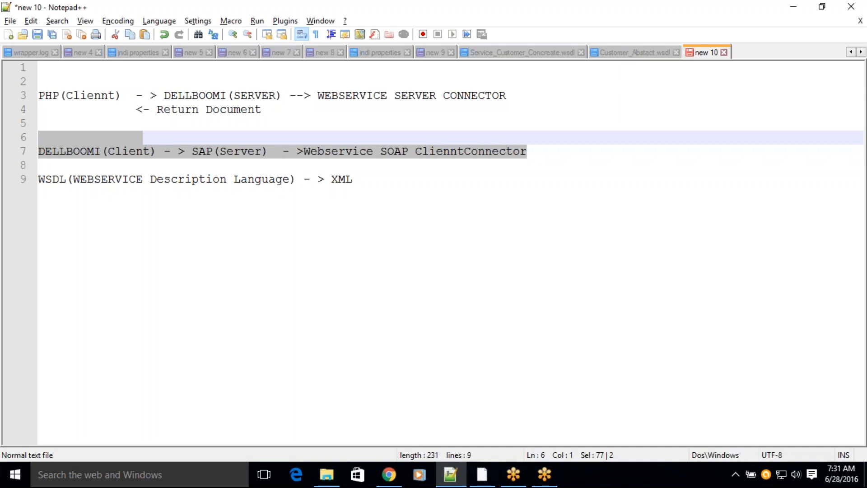
{"action": "left_click", "coordinate": [337, 198]}
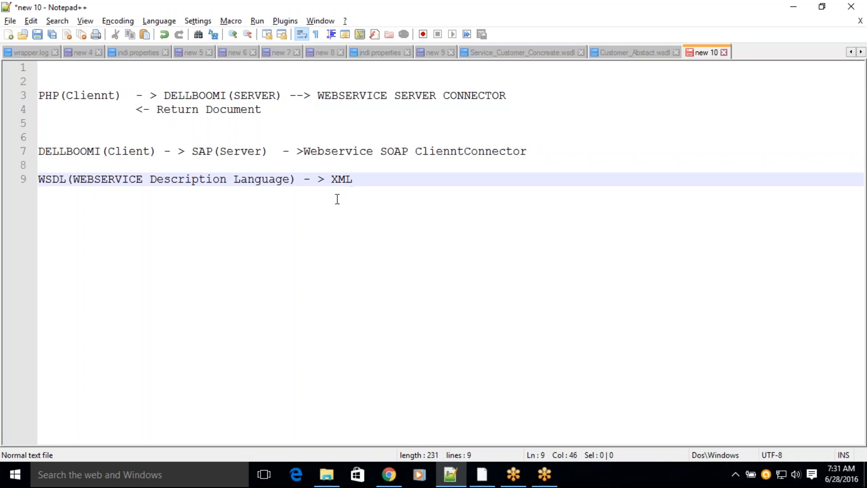
Step: Highlight the SOAP client connector text, followed by the two lines describing the PHP client and Dell Boomi server
{"action": "left_click", "coordinate": [319, 152]}
{"action": "left_click_drag", "start_coordinate": [319, 154], "coordinate": [527, 151]}
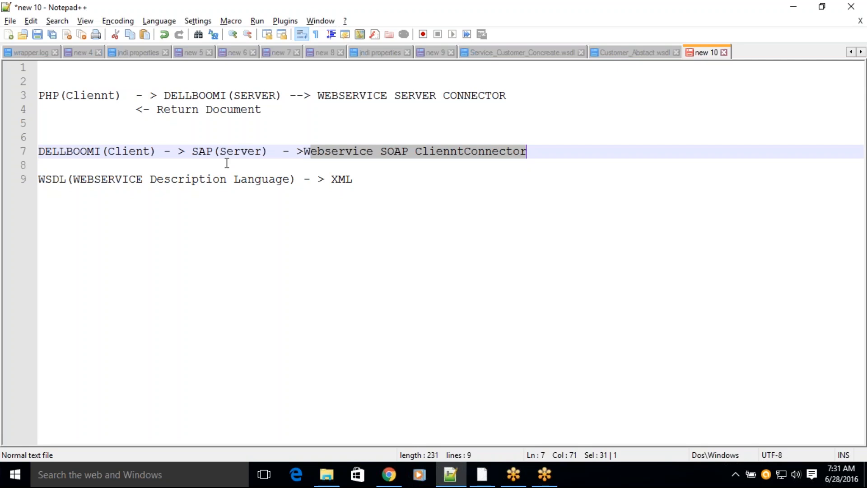
{"action": "left_click_drag", "start_coordinate": [273, 115], "coordinate": [20, 93]}
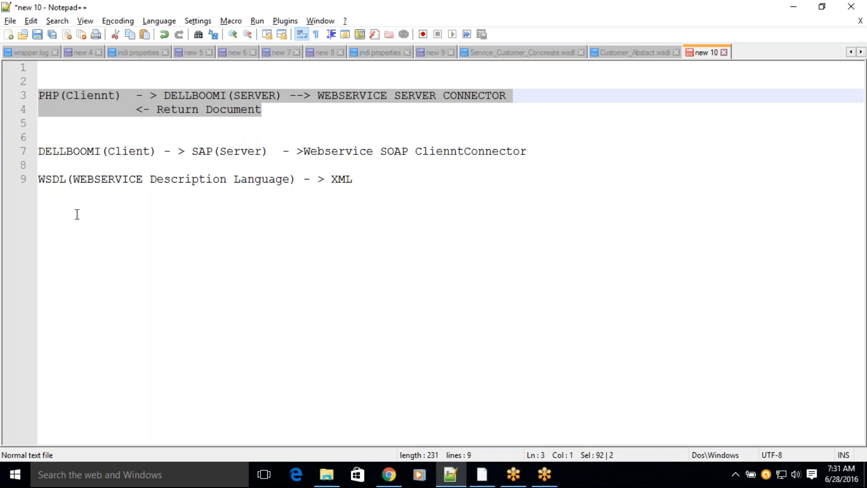
Step: Switch to Chrome, go back from the Apache ActiveMQ page to the Google results, and highlight the query "public web services registry"
{"action": "left_click", "coordinate": [389, 474]}
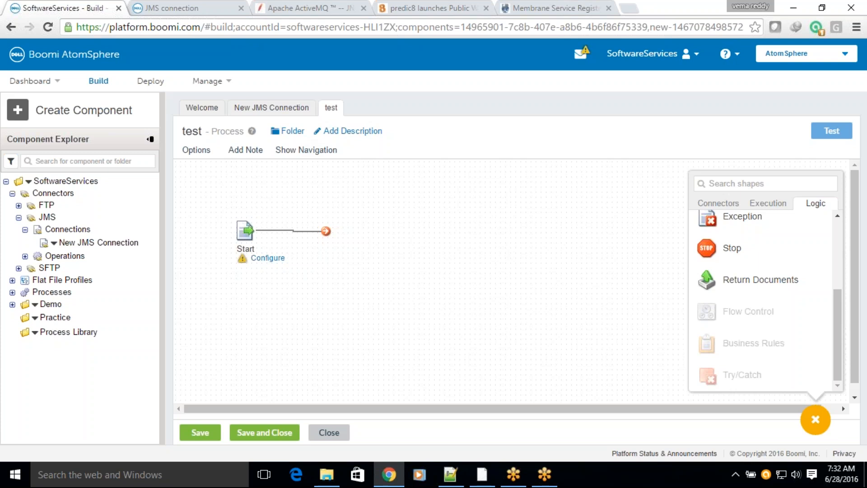
{"action": "left_click", "coordinate": [282, 9]}
{"action": "left_click", "coordinate": [10, 28]}
{"action": "left_click", "coordinate": [10, 27]}
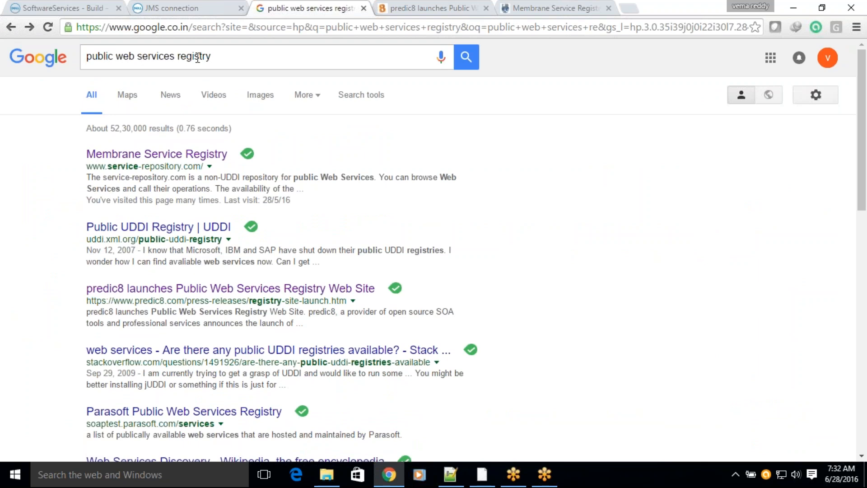
{"action": "left_click_drag", "start_coordinate": [228, 59], "coordinate": [84, 57]}
{"action": "left_click", "coordinate": [605, 176]}
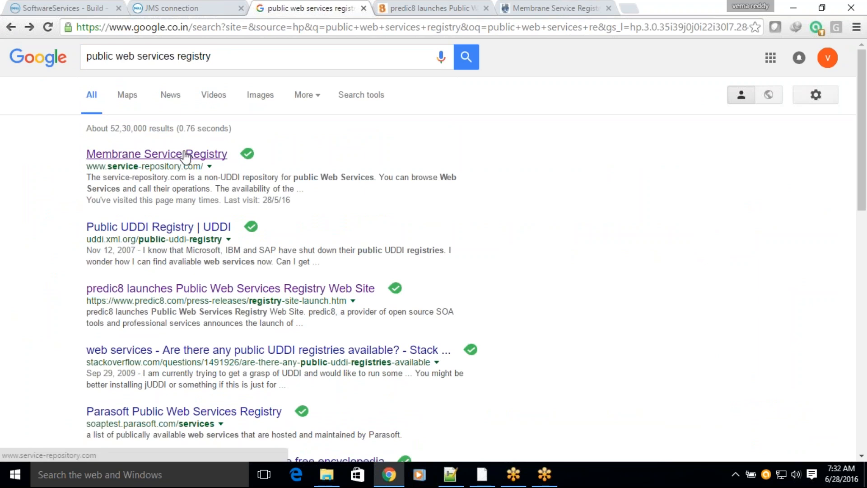
Step: Close the predic8 page and go back to the home page of the Membrane Service Registry
{"action": "left_click", "coordinate": [719, 10]}
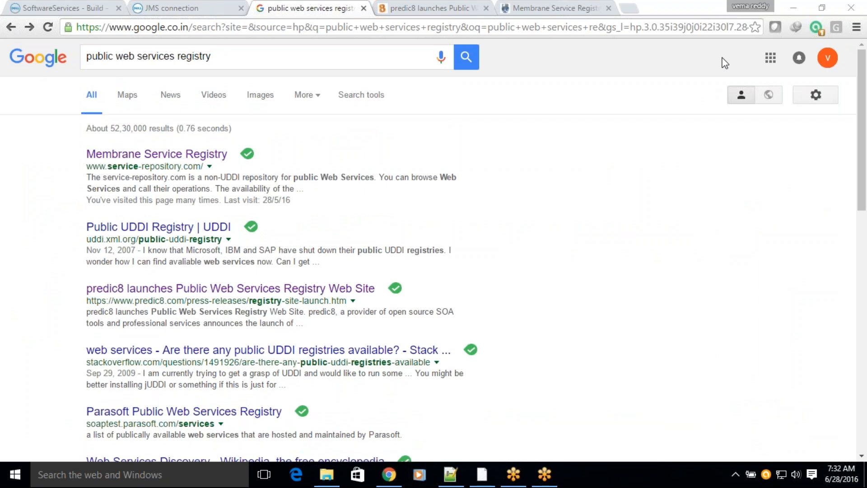
{"action": "left_click", "coordinate": [543, 9]}
{"action": "left_click", "coordinate": [486, 8]}
{"action": "left_click", "coordinate": [17, 26]}
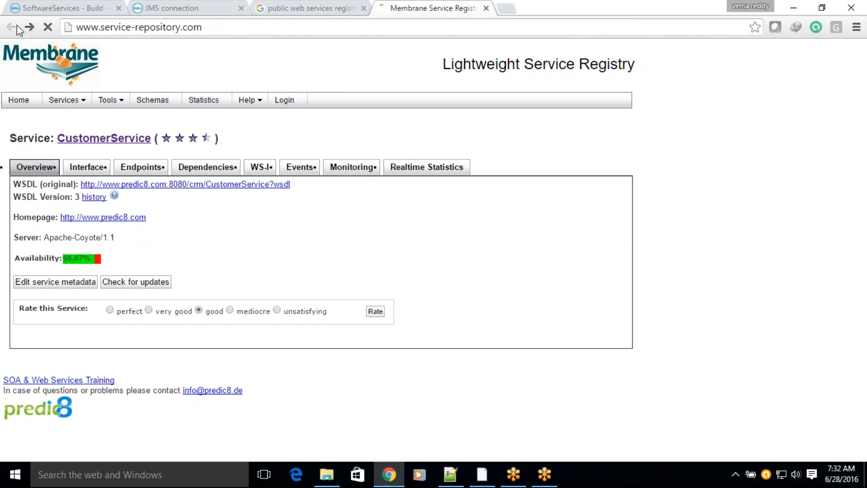
Step: Look through the registry's list of public web services and open the CustomerService overview
{"action": "scroll", "coordinate": [244, 325], "scroll_direction": "up", "scroll_amount": 3}
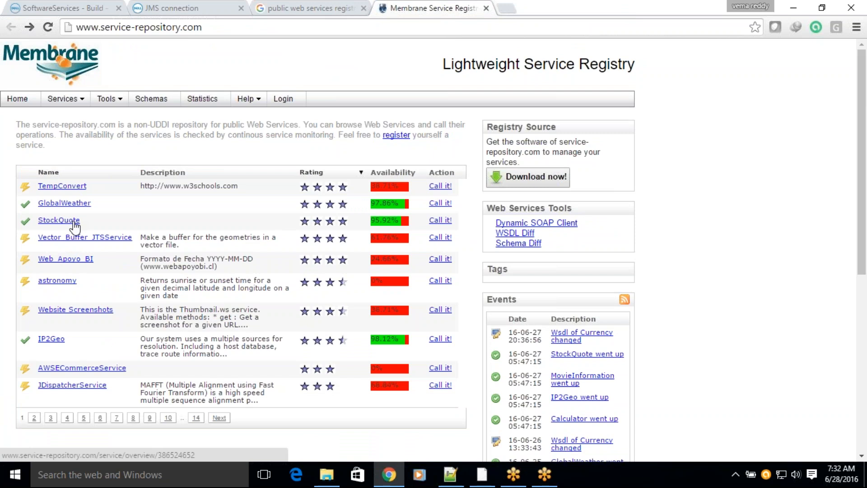
{"action": "scroll", "coordinate": [75, 225], "scroll_direction": "down", "scroll_amount": 2}
{"action": "scroll", "coordinate": [66, 285], "scroll_direction": "down", "scroll_amount": 4}
{"action": "left_click", "coordinate": [68, 274]}
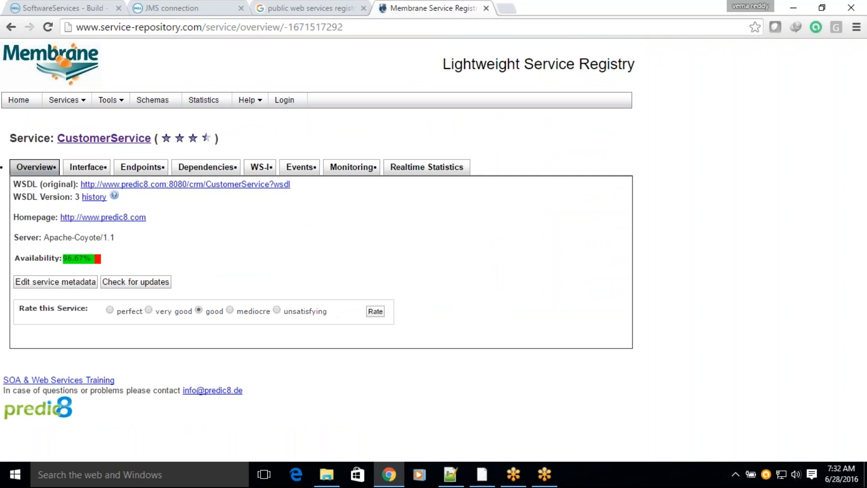
Step: Switch to Notepad++ and highlight the SOAP address URL of Customers_PTEndpoint0 in Service_Customer_Concreate.wsdl
{"action": "left_click", "coordinate": [450, 474]}
{"action": "left_click", "coordinate": [488, 52]}
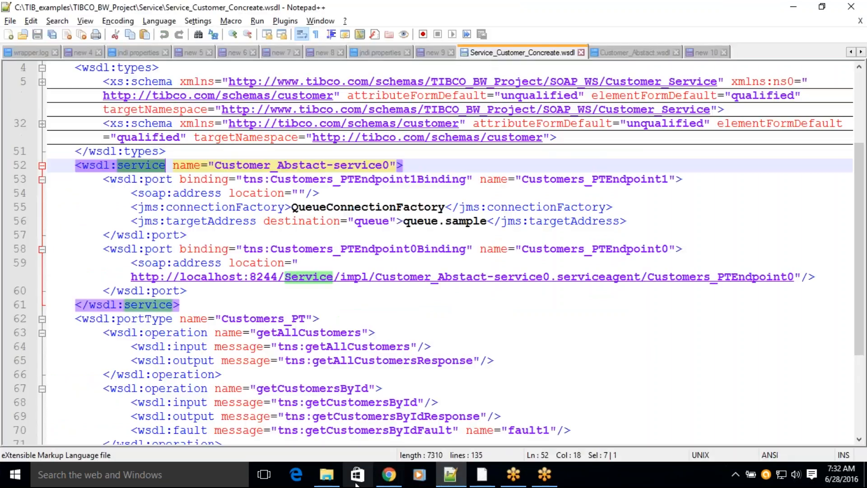
{"action": "scroll", "coordinate": [355, 268], "scroll_direction": "down", "scroll_amount": 4}
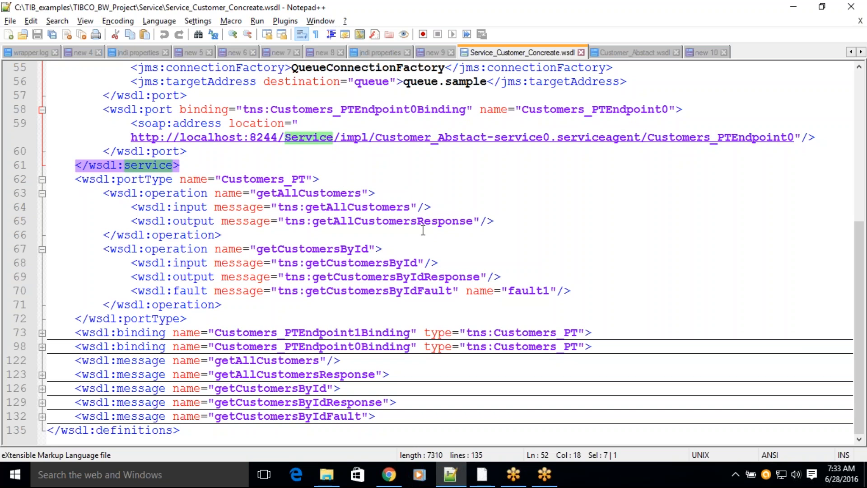
{"action": "left_click", "coordinate": [253, 128]}
{"action": "left_click_drag", "start_coordinate": [254, 128], "coordinate": [793, 141]}
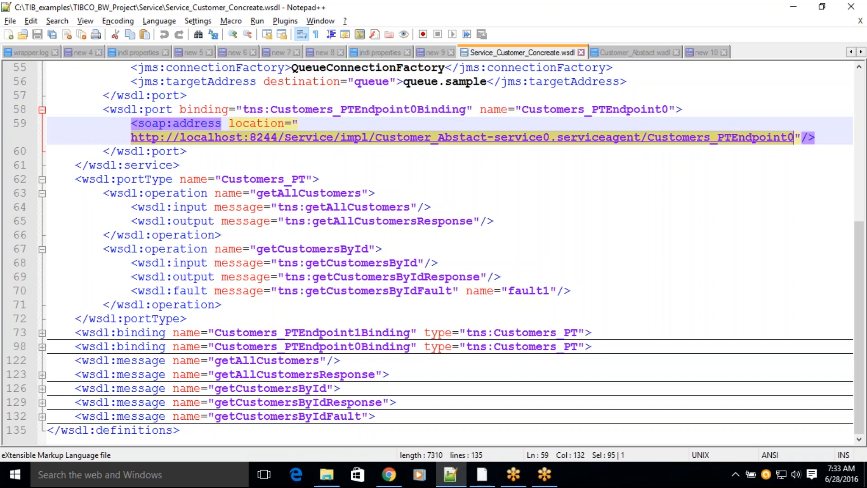
{"action": "left_click", "coordinate": [793, 139]}
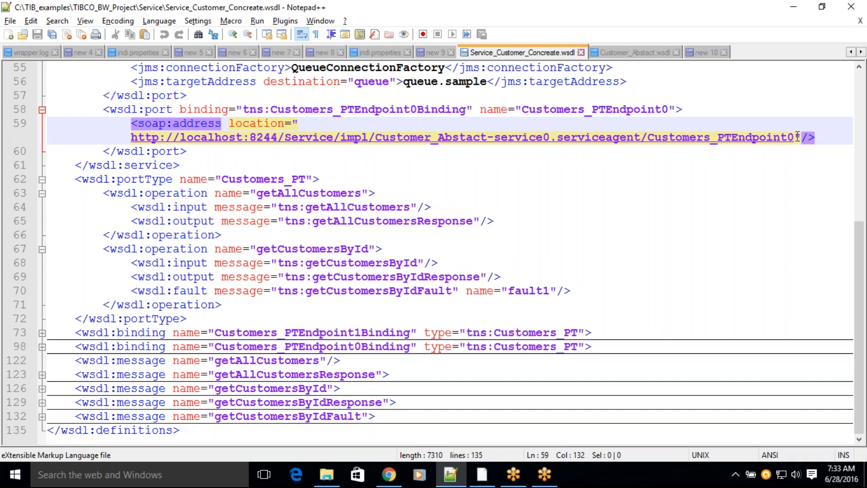
Step: Switch to Chrome, open the original WSDL of CustomerService from its overview, and highlight "?wsdl" in the page's URL
{"action": "left_click", "coordinate": [389, 474]}
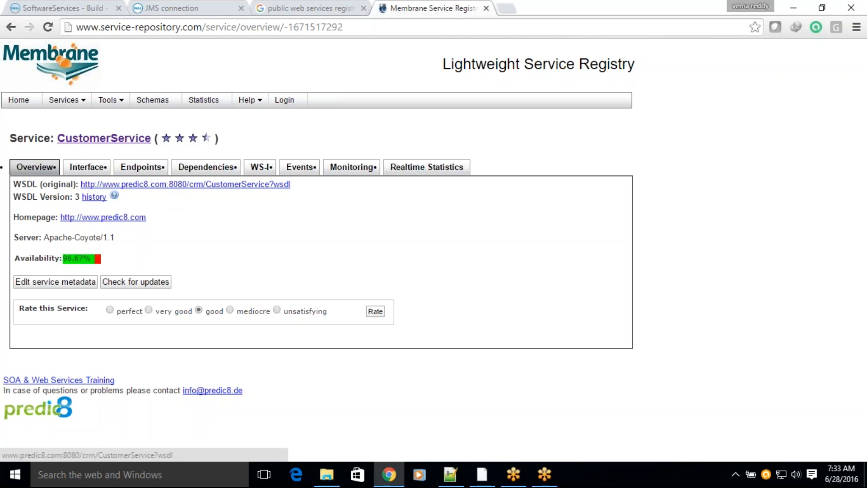
{"action": "left_click", "coordinate": [153, 188]}
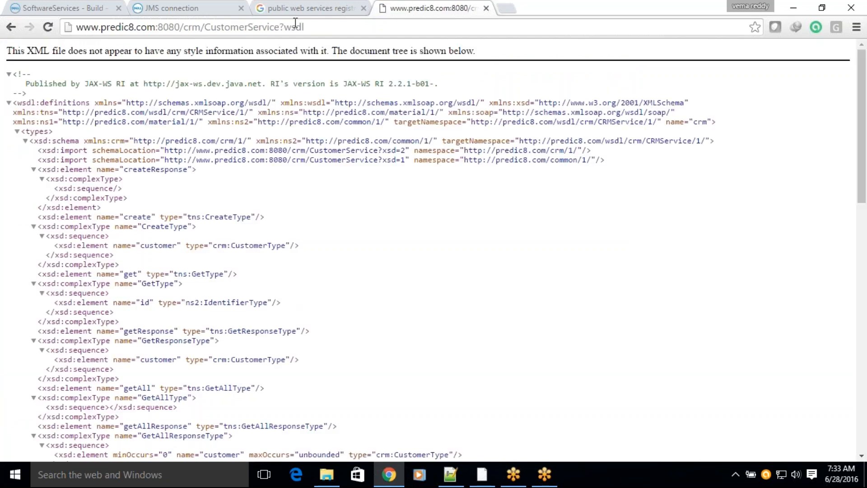
{"action": "left_click_drag", "start_coordinate": [280, 28], "coordinate": [307, 28]}
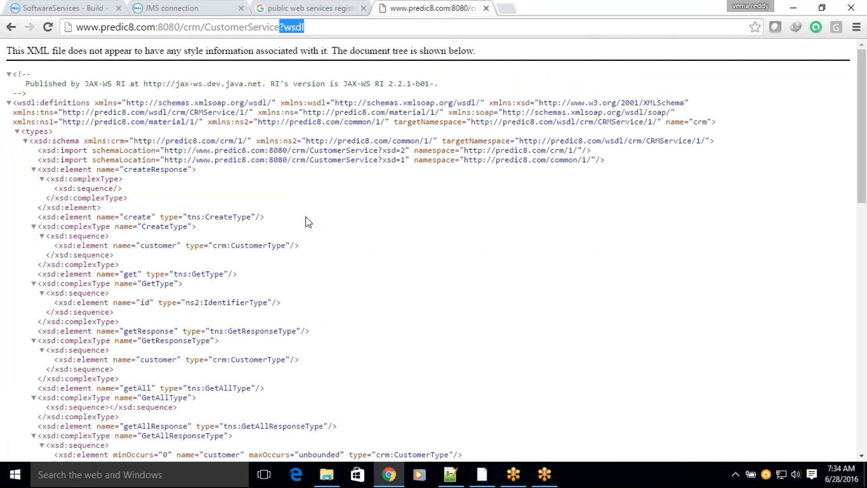
Step: Open the page source of the CustomerService WSDL and select all of its code for copying
{"action": "right_click", "coordinate": [361, 243]}
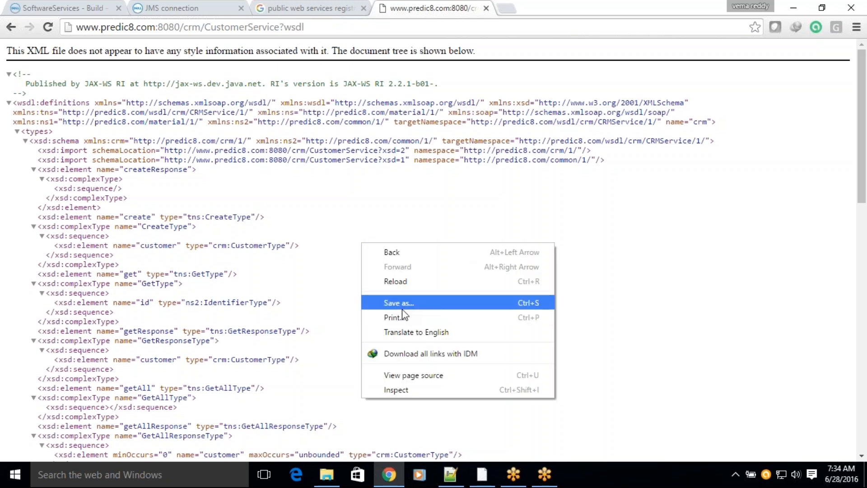
{"action": "left_click", "coordinate": [413, 375]}
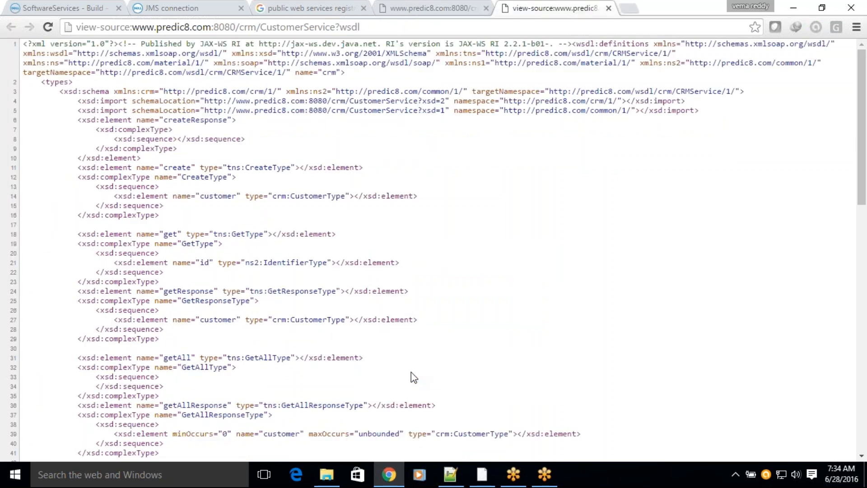
{"action": "left_click", "coordinate": [433, 8]}
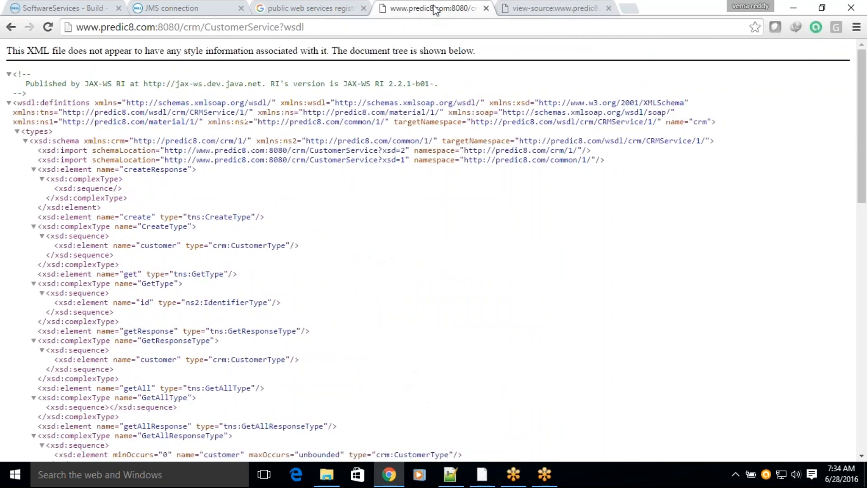
{"action": "right_click", "coordinate": [431, 158]}
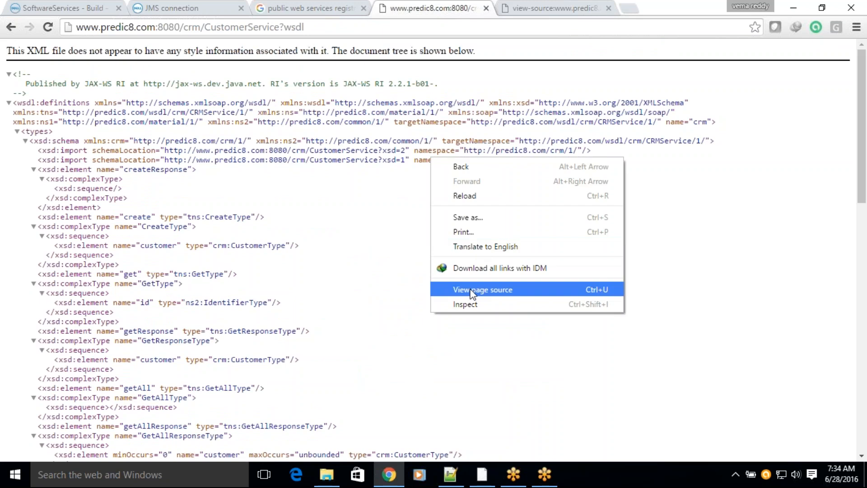
{"action": "left_click", "coordinate": [534, 5]}
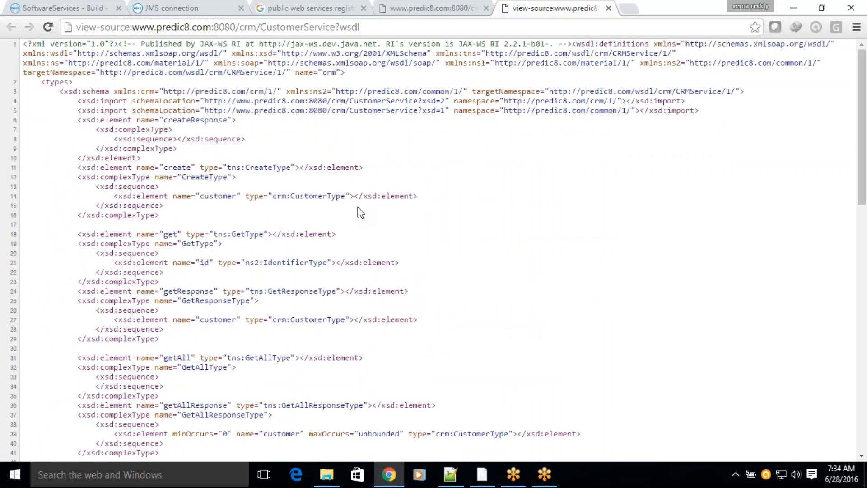
{"action": "key", "text": "ctrl+a"}
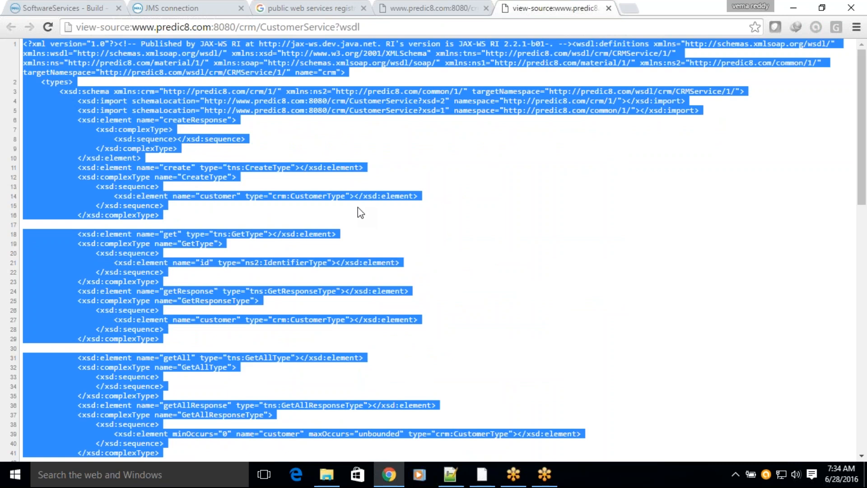
Step: Switch to Notepad++, paste the WSDL source into a new document, and set its language to XML
{"action": "left_click", "coordinate": [450, 474]}
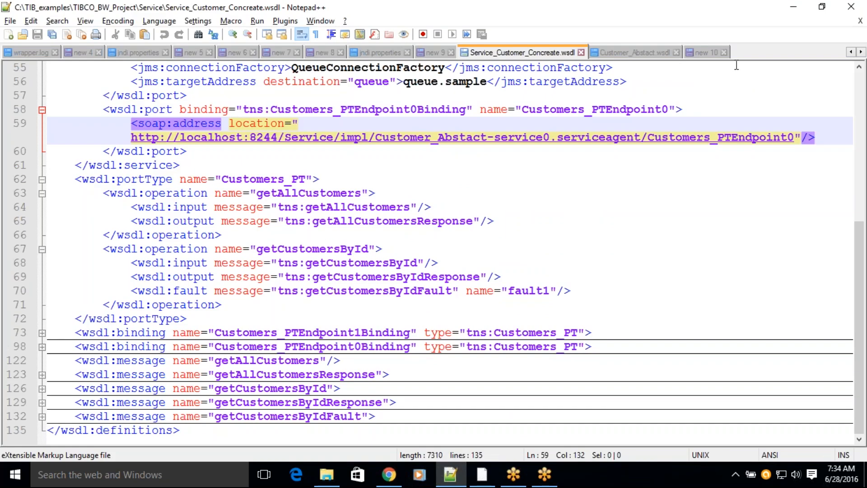
{"action": "double_click", "coordinate": [745, 53]}
{"action": "key", "text": "ctrl+v"}
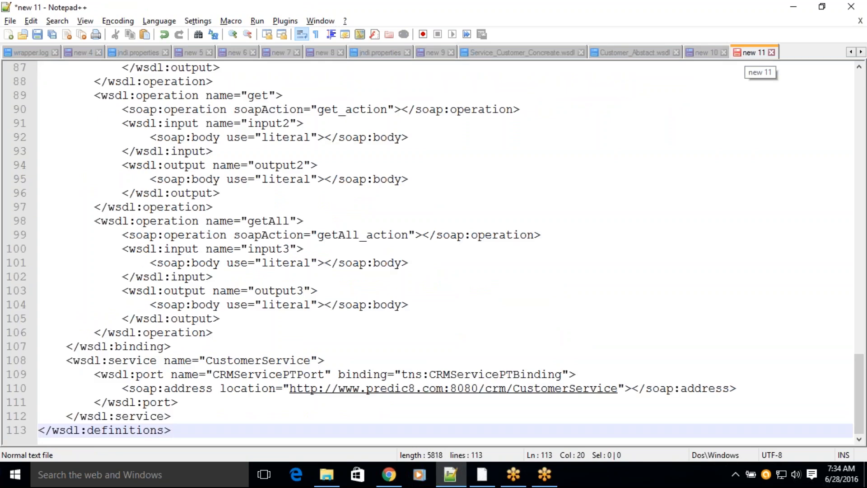
{"action": "left_click", "coordinate": [159, 20]}
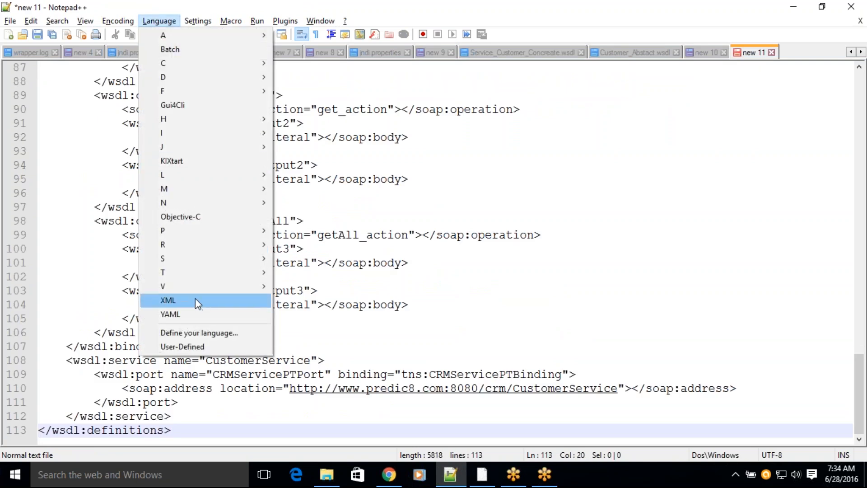
{"action": "left_click", "coordinate": [198, 301]}
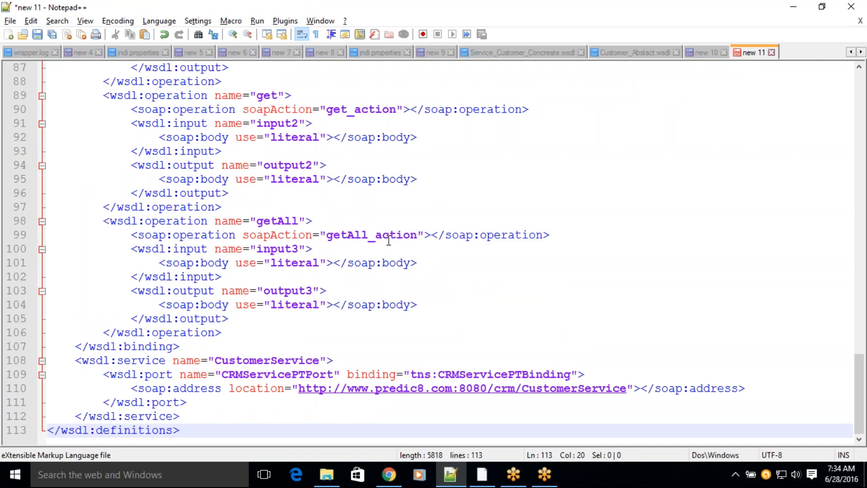
Step: Collapse the types, message, portType, binding and service sections of the pasted WSDL
{"action": "scroll", "coordinate": [388, 243], "scroll_direction": "up", "scroll_amount": 20}
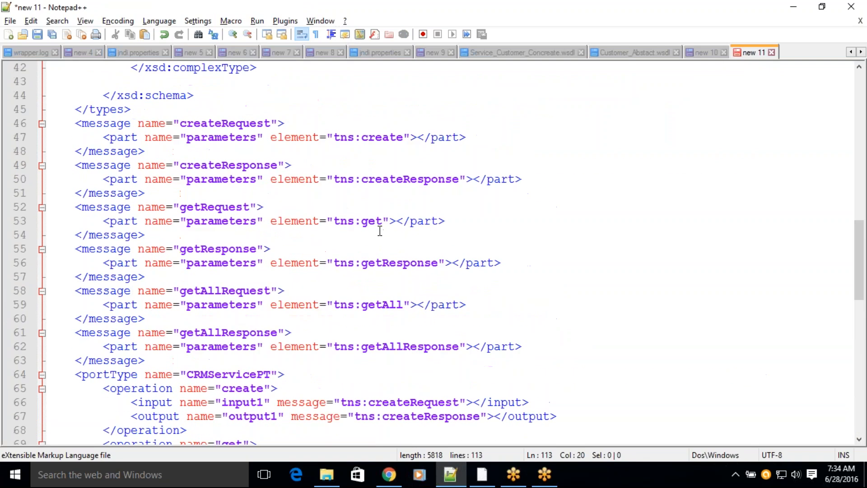
{"action": "scroll", "coordinate": [380, 231], "scroll_direction": "up", "scroll_amount": 5}
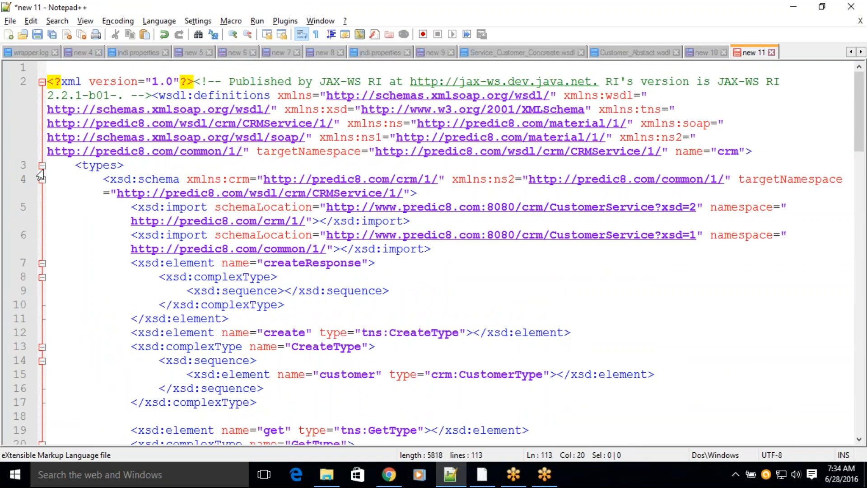
{"action": "left_click", "coordinate": [42, 166]}
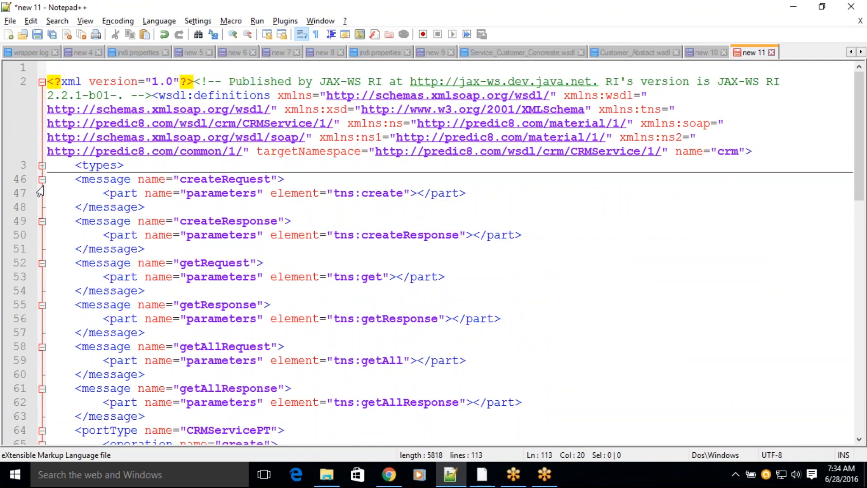
{"action": "left_click", "coordinate": [41, 179]}
{"action": "left_click", "coordinate": [42, 193]}
{"action": "left_click", "coordinate": [42, 207]}
{"action": "left_click", "coordinate": [41, 221]}
{"action": "left_click", "coordinate": [42, 235]}
{"action": "left_click", "coordinate": [42, 249]}
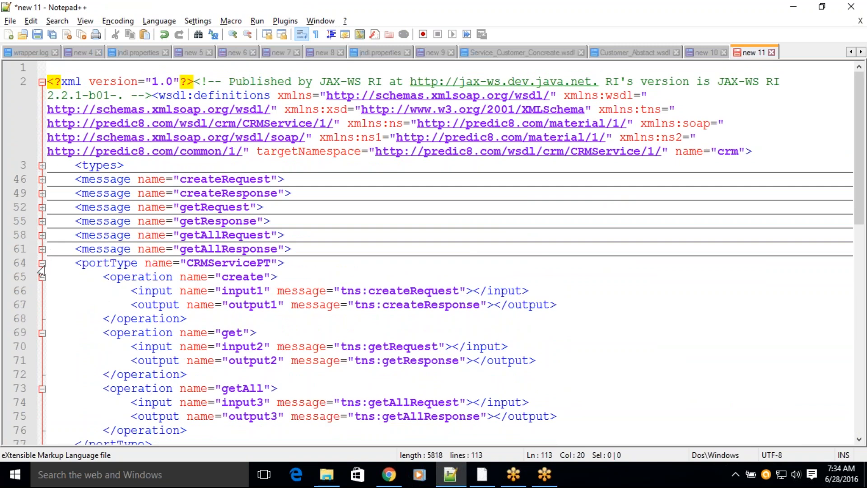
{"action": "left_click", "coordinate": [41, 263]}
{"action": "left_click", "coordinate": [42, 276]}
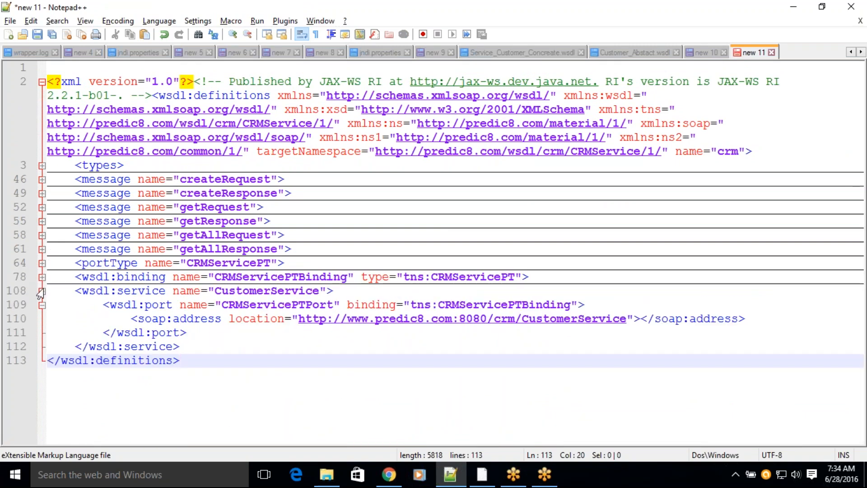
{"action": "left_click", "coordinate": [42, 290]}
Step: Expand the CRMServicePT portType and highlight its name and the operation names create, get and getAll
{"action": "left_click", "coordinate": [42, 263]}
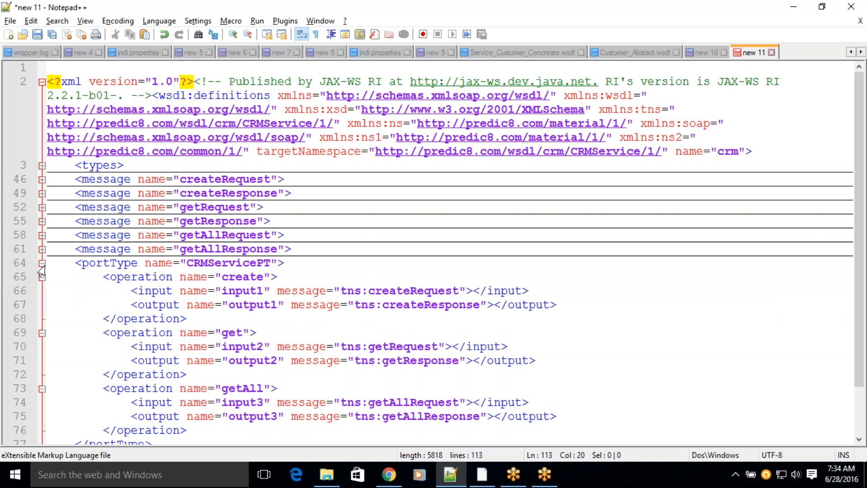
{"action": "left_click", "coordinate": [232, 265]}
{"action": "double_click", "coordinate": [232, 265]}
{"action": "scroll", "coordinate": [230, 270], "scroll_direction": "down", "scroll_amount": 2}
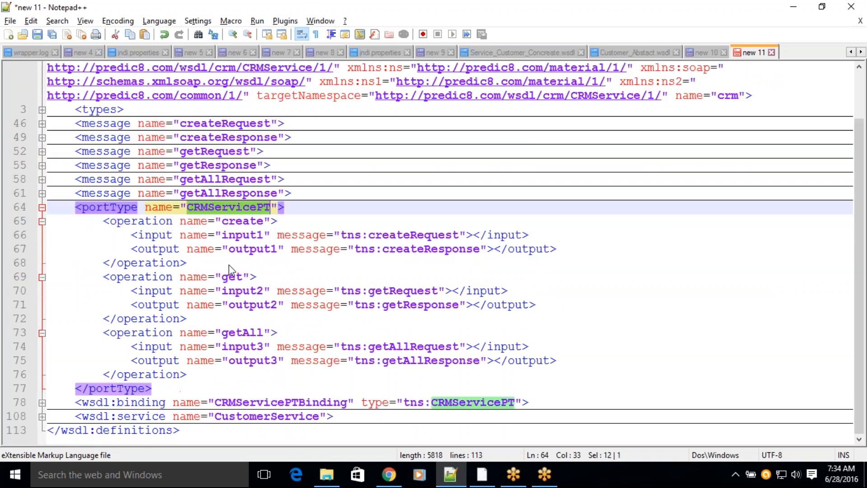
{"action": "double_click", "coordinate": [242, 221]}
{"action": "double_click", "coordinate": [233, 276]}
{"action": "double_click", "coordinate": [240, 332]}
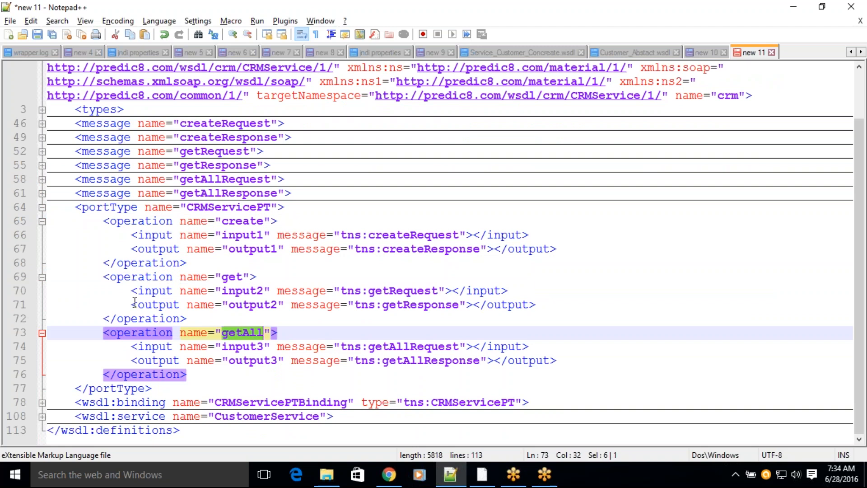
Step: Highlight the input name input3 and output name output3 of the getAll operation
{"action": "double_click", "coordinate": [243, 346]}
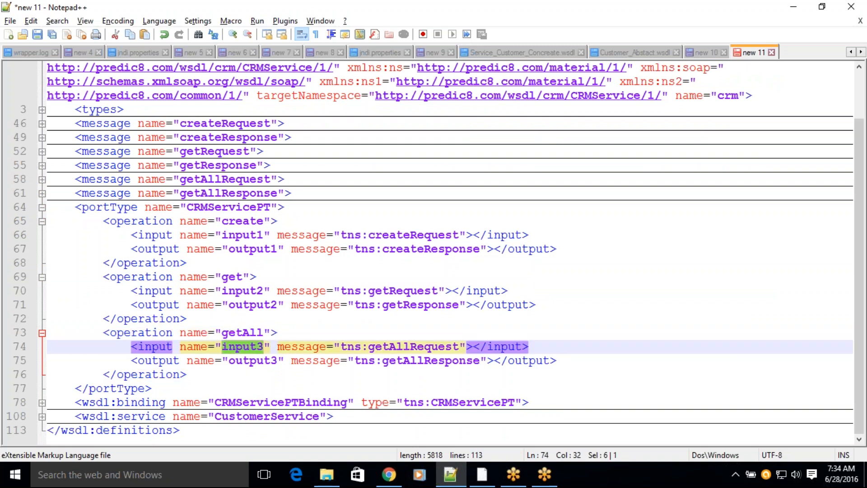
{"action": "double_click", "coordinate": [253, 360]}
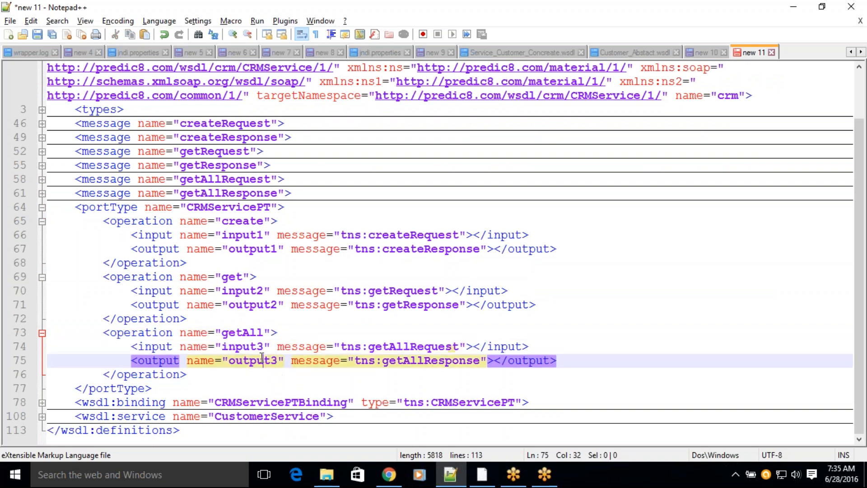
{"action": "double_click", "coordinate": [253, 346]}
{"action": "double_click", "coordinate": [264, 361]}
Step: Trace the getAll operation's getAllRequest and getAllResponse messages by highlighting their references and expanding both message definitions
{"action": "double_click", "coordinate": [408, 346]}
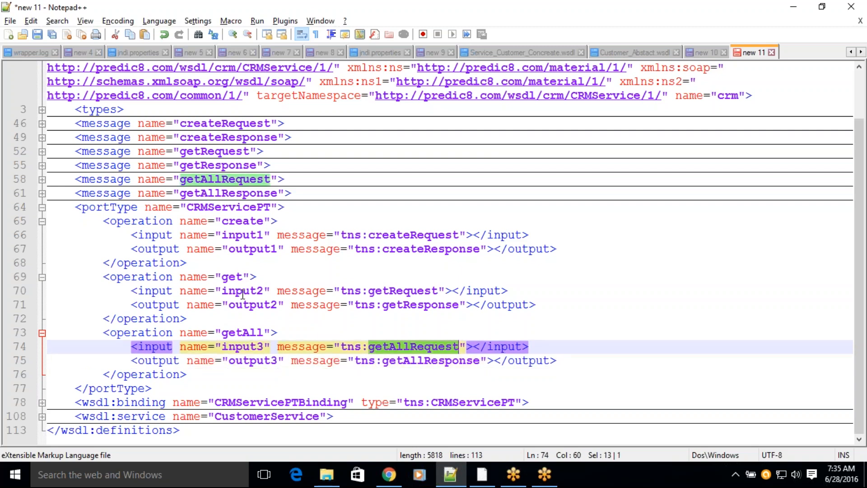
{"action": "left_click", "coordinate": [42, 180]}
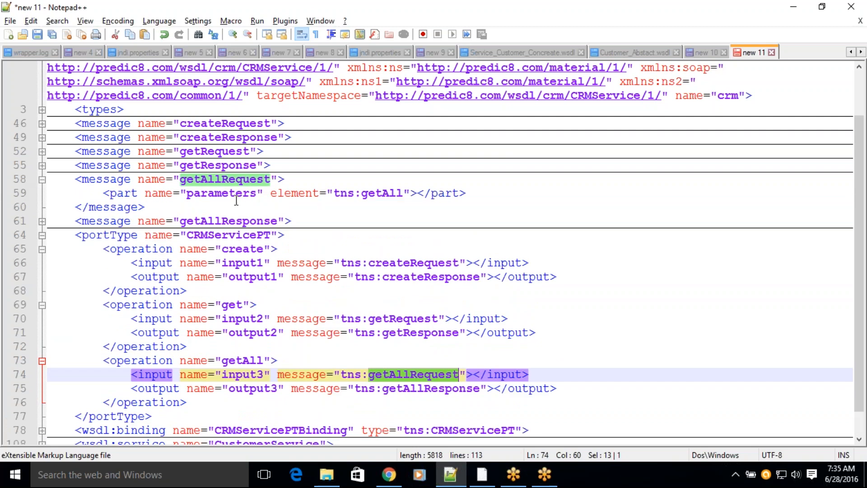
{"action": "left_click", "coordinate": [383, 193]}
{"action": "double_click", "coordinate": [384, 194]}
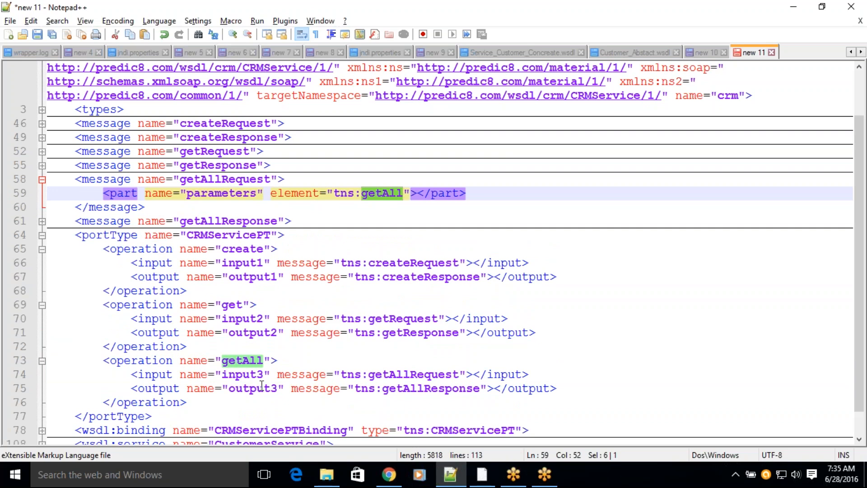
{"action": "left_click", "coordinate": [398, 390]}
{"action": "double_click", "coordinate": [397, 389]}
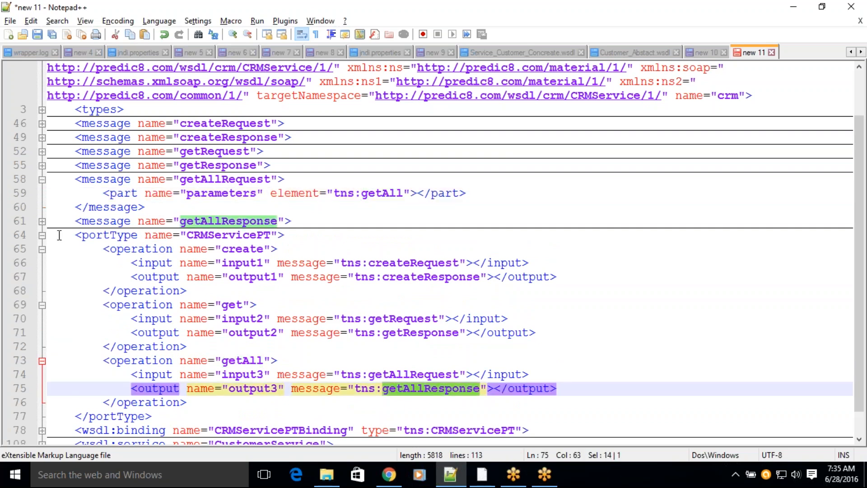
{"action": "left_click", "coordinate": [42, 221]}
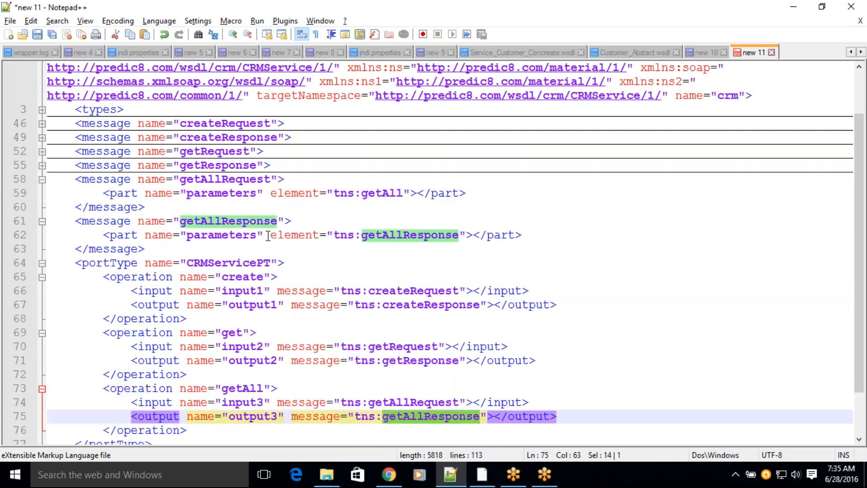
Step: Expand the CustomerService service section and highlight the SOAP address URL of CRMServicePTPort
{"action": "scroll", "coordinate": [389, 246], "scroll_direction": "down", "scroll_amount": 2}
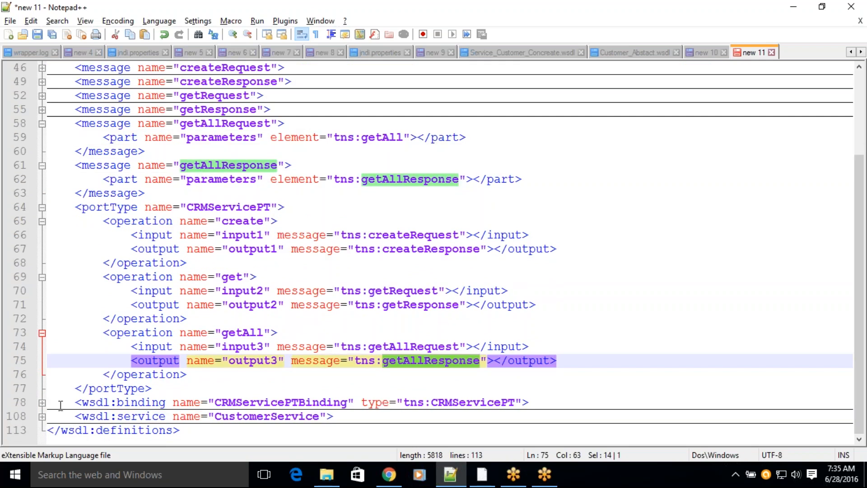
{"action": "left_click", "coordinate": [42, 415]}
{"action": "scroll", "coordinate": [184, 374], "scroll_direction": "down", "scroll_amount": 2}
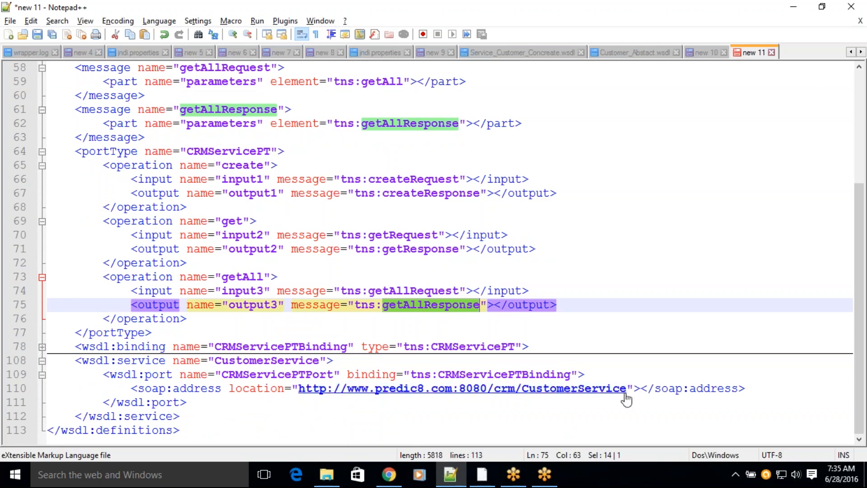
{"action": "left_click_drag", "start_coordinate": [627, 391], "coordinate": [297, 389]}
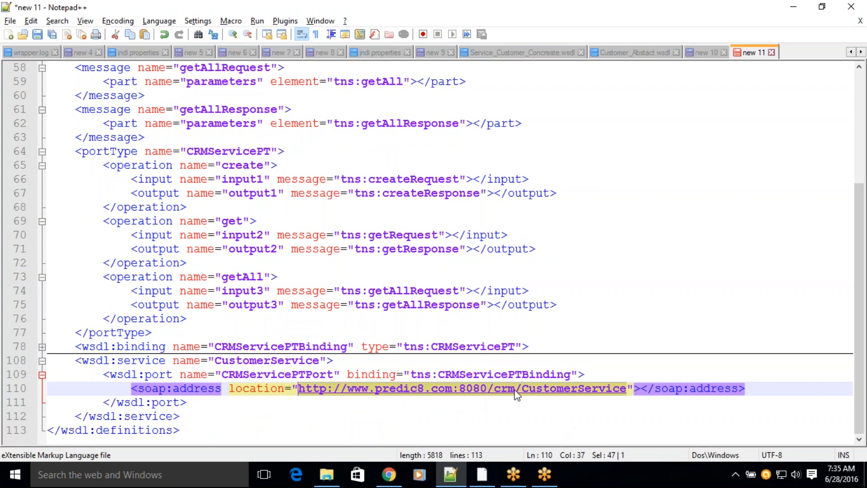
Step: Switch to Chrome, return from the WSDL to the CustomerService overview, and highlight the original WSDL address without "?wsdl"
{"action": "key", "text": "alt+Tab"}
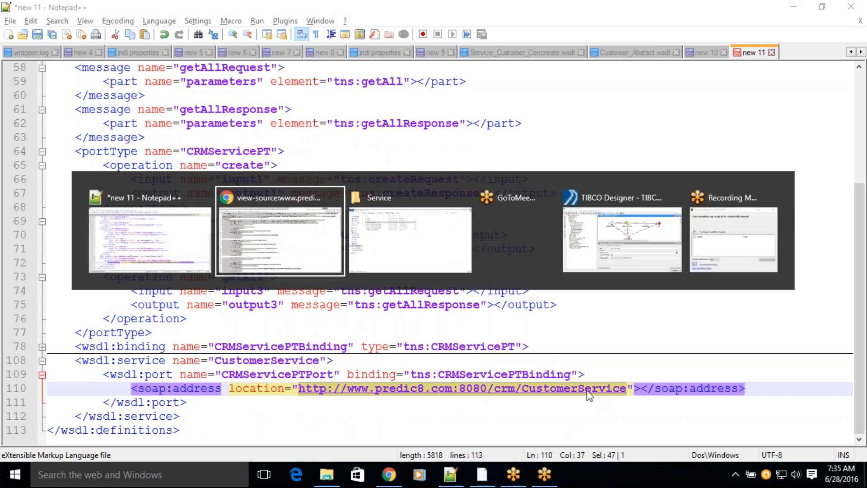
{"action": "left_click", "coordinate": [436, 4]}
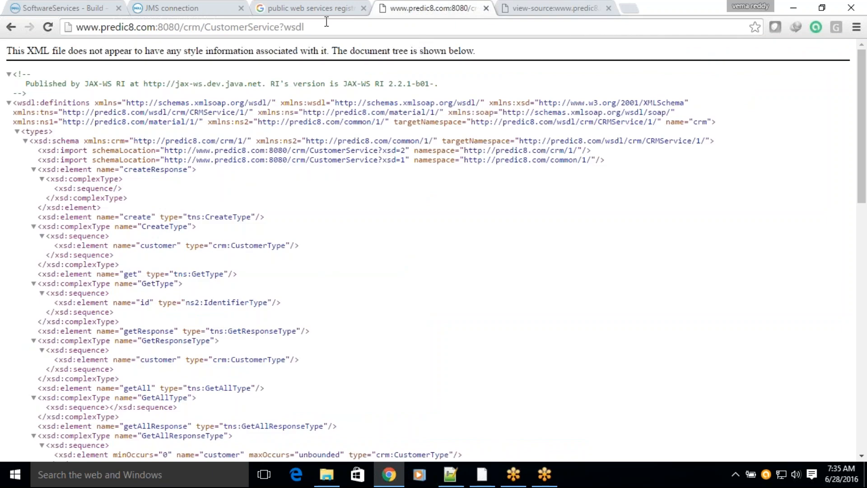
{"action": "left_click", "coordinate": [11, 27]}
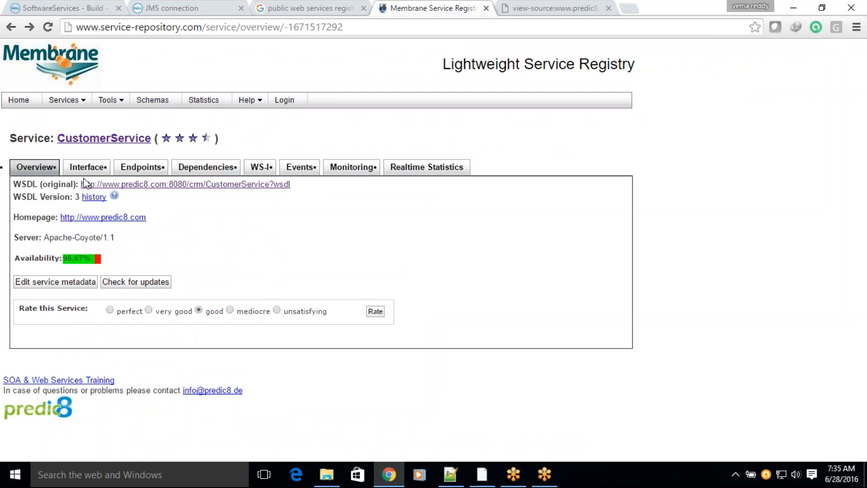
{"action": "left_click_drag", "start_coordinate": [80, 183], "coordinate": [269, 184]}
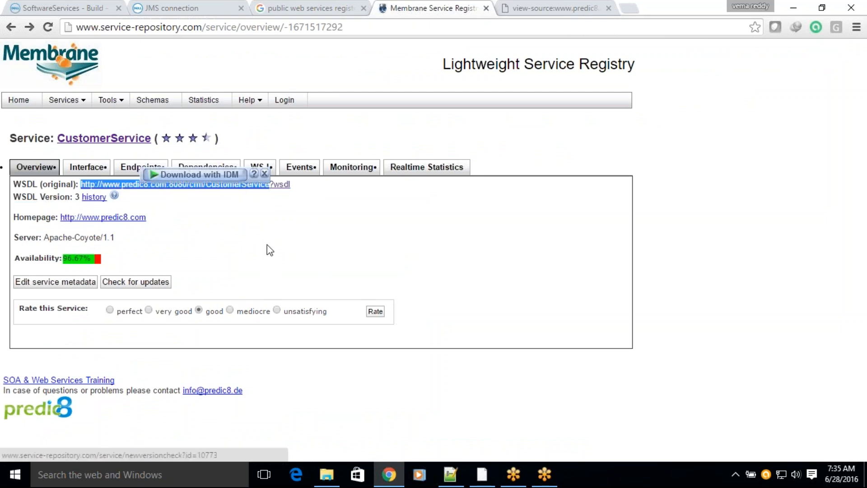
Step: Open the original CustomerService WSDL from the service overview and highlight the "?wsdl" suffix in its address
{"action": "left_click", "coordinate": [303, 223]}
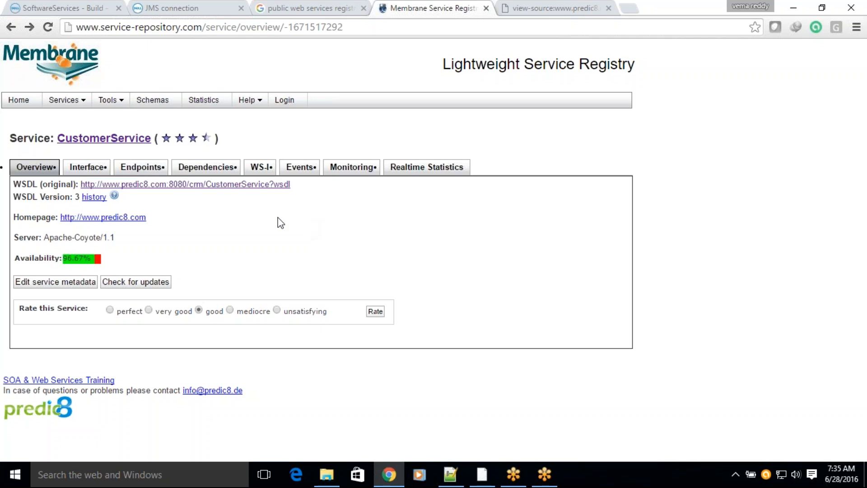
{"action": "left_click", "coordinate": [271, 185]}
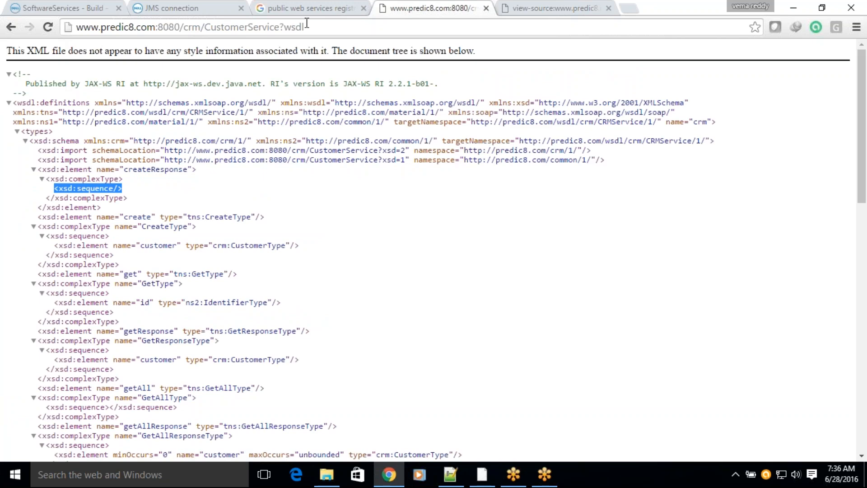
{"action": "left_click", "coordinate": [317, 28]}
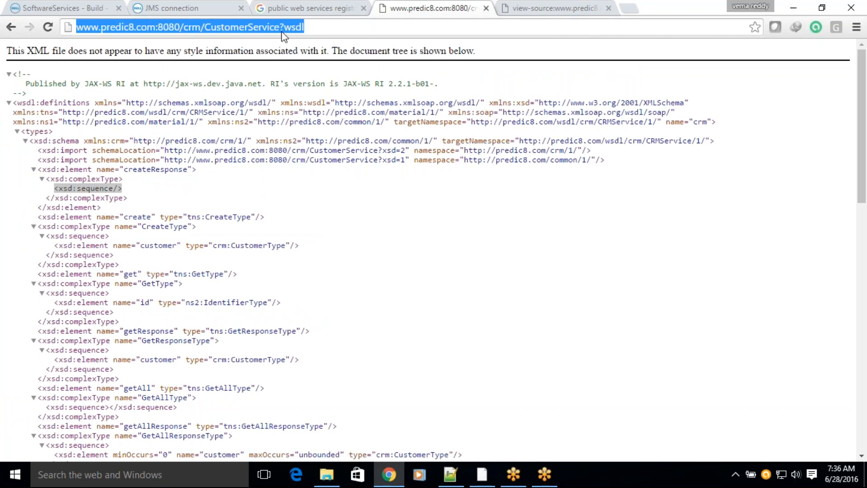
{"action": "left_click_drag", "start_coordinate": [279, 28], "coordinate": [309, 28]}
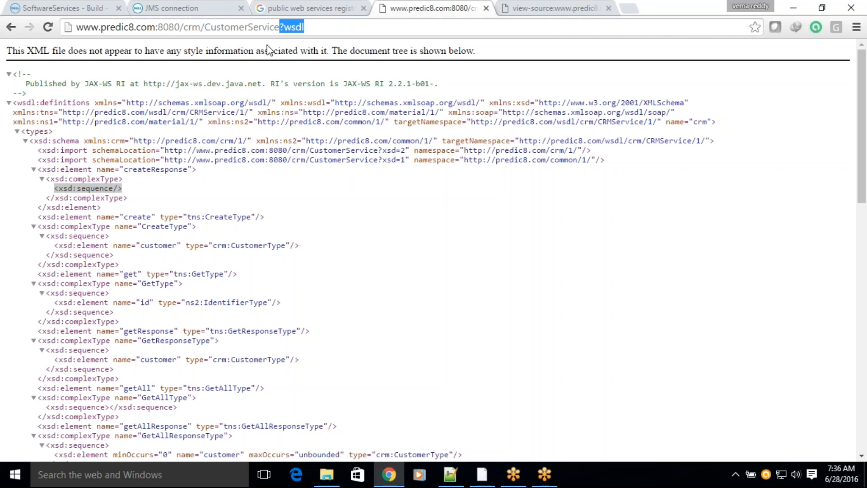
{"action": "left_click", "coordinate": [309, 55]}
{"action": "left_click_drag", "start_coordinate": [284, 27], "coordinate": [337, 31]}
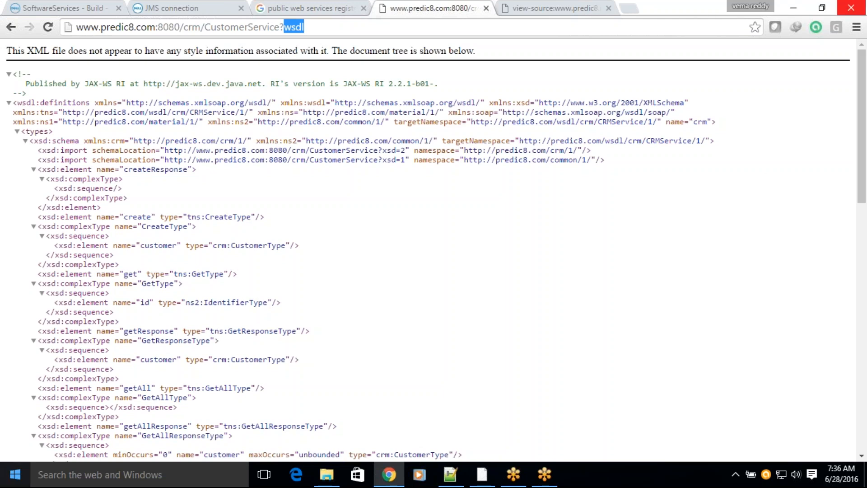
{"action": "left_click", "coordinate": [389, 474]}
{"action": "key", "text": "alt+Tab"}
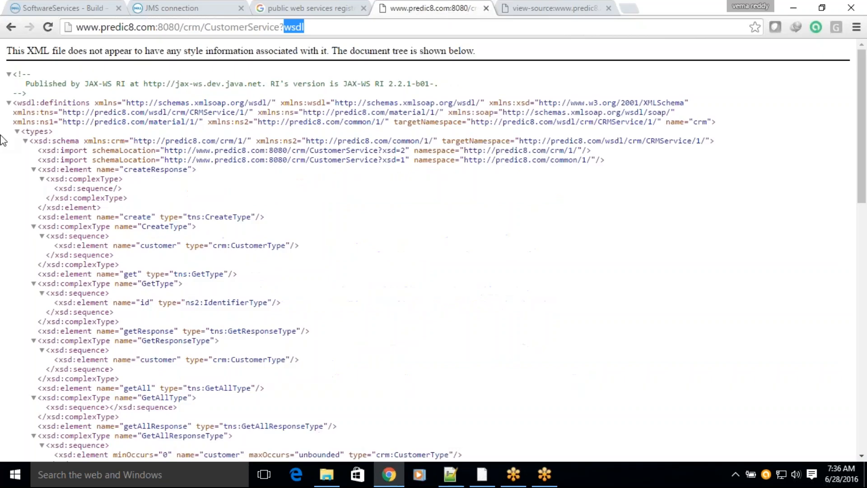
Step: Switch to Boomi AtomSphere and start a new process component named Webservice_Consumer_Demo in the Demo folder
{"action": "left_click", "coordinate": [63, 14]}
{"action": "left_click", "coordinate": [12, 193]}
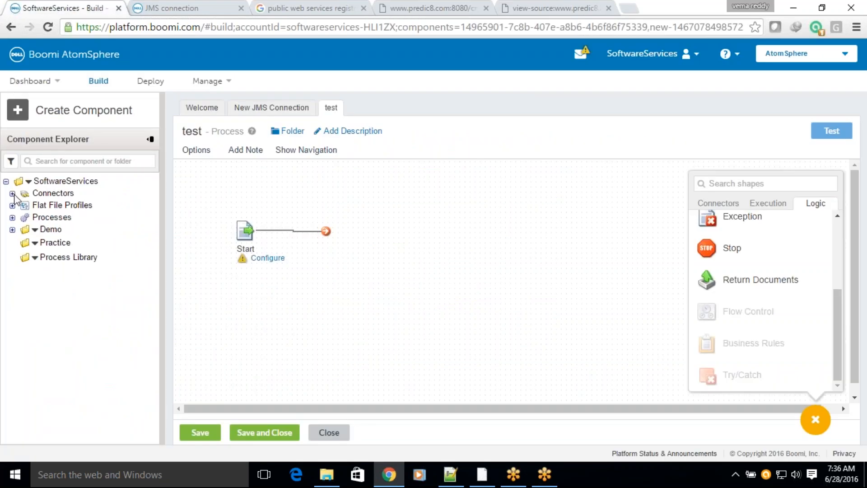
{"action": "left_click", "coordinate": [12, 229]}
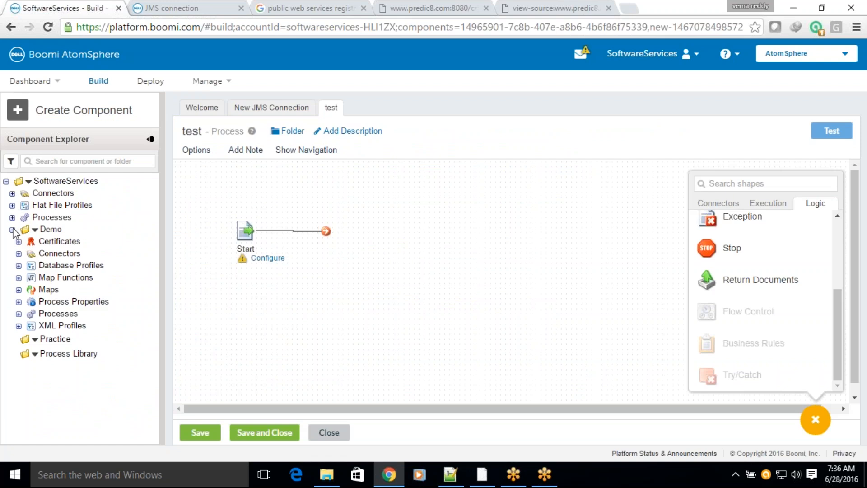
{"action": "right_click", "coordinate": [25, 183]}
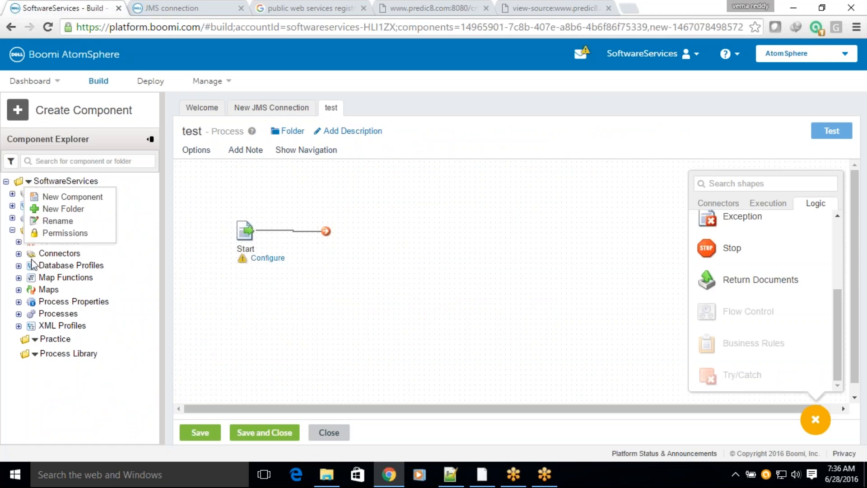
{"action": "left_click", "coordinate": [44, 290]}
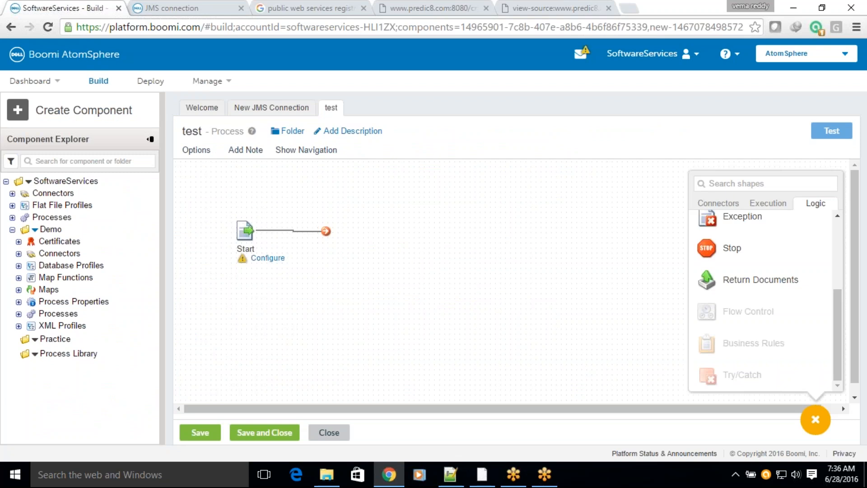
{"action": "right_click", "coordinate": [37, 232]}
{"action": "left_click", "coordinate": [45, 239]}
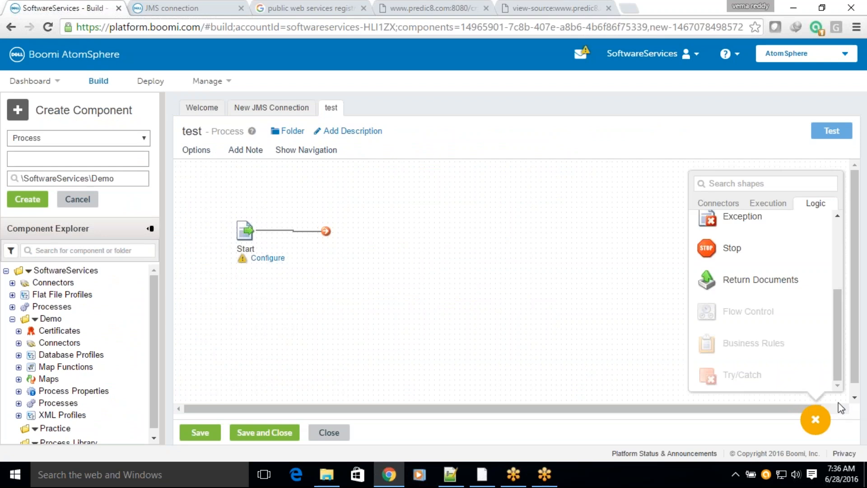
{"action": "type", "text": "Webservice_Consumer"}
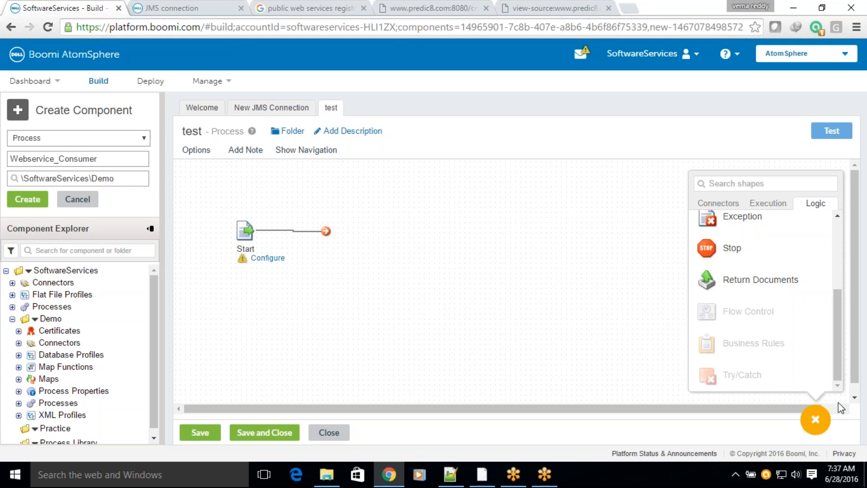
{"action": "type", "text": "_Demo"}
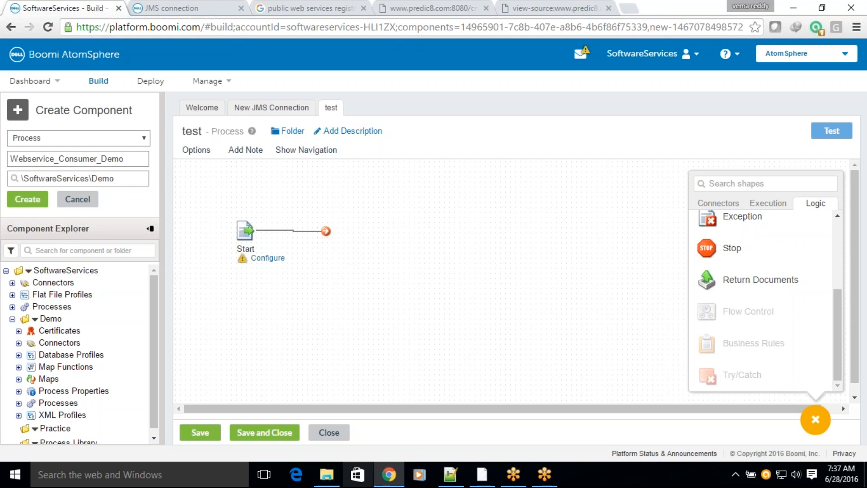
Step: Close the open test process and the New JMS Connection component
{"action": "left_click", "coordinate": [337, 430]}
{"action": "left_click", "coordinate": [471, 113]}
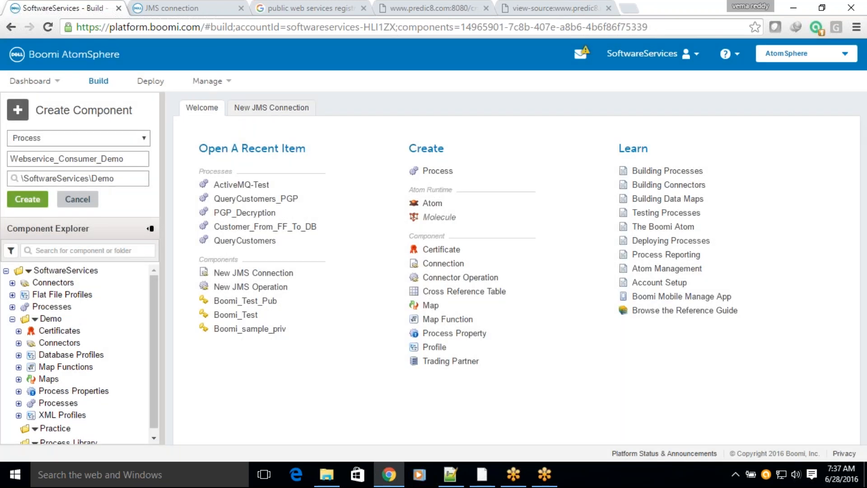
{"action": "left_click", "coordinate": [271, 107]}
{"action": "left_click", "coordinate": [330, 431]}
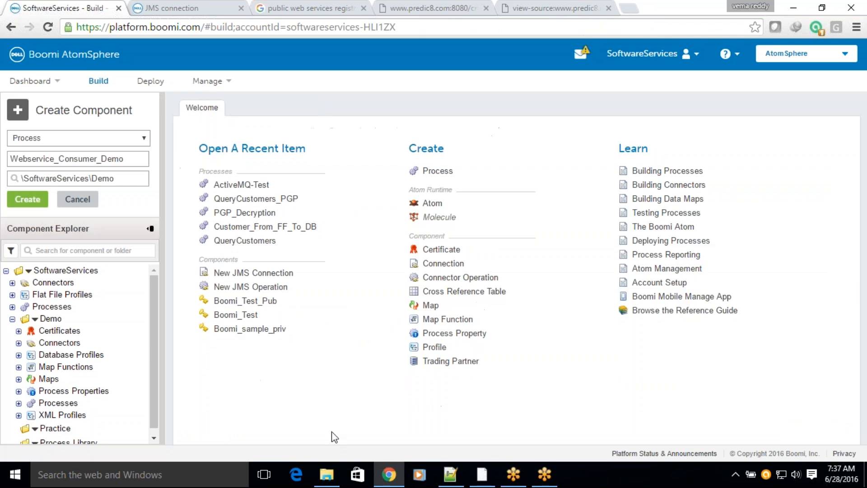
Step: Create the Webservice_Consumer_Demo process and set its Start shape type to No Data
{"action": "left_click", "coordinate": [40, 200]}
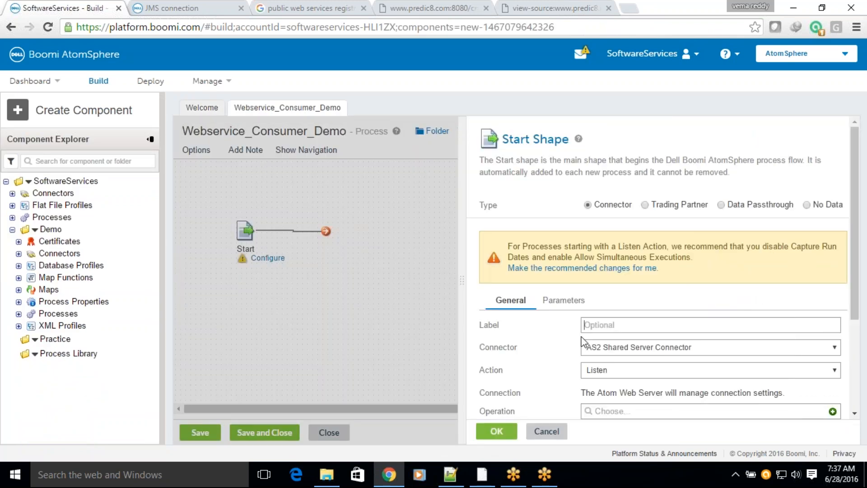
{"action": "left_click", "coordinate": [807, 204]}
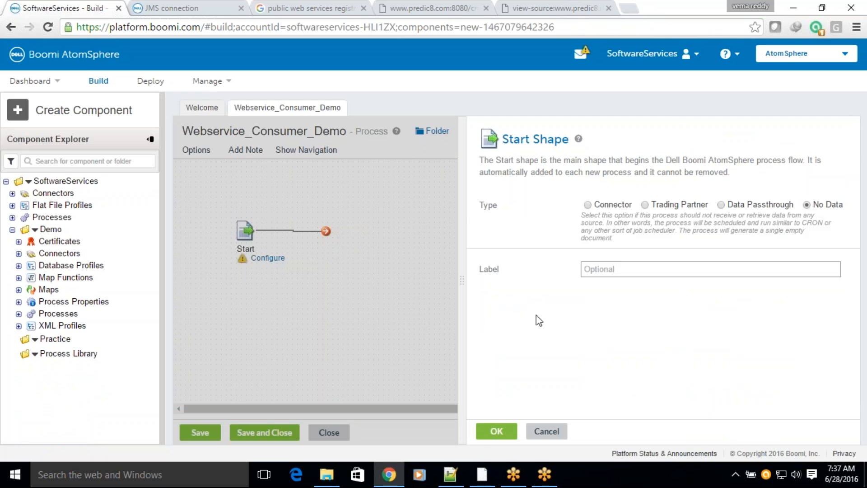
{"action": "left_click", "coordinate": [498, 431]}
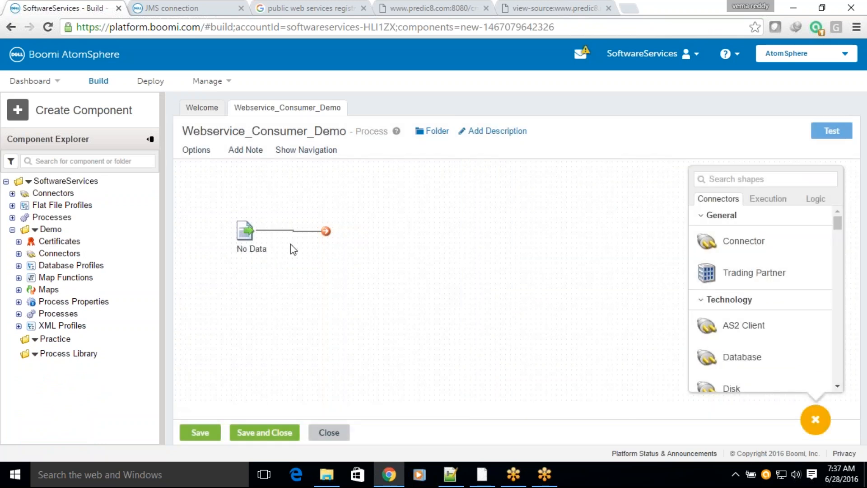
{"action": "mouse_move", "coordinate": [254, 247]}
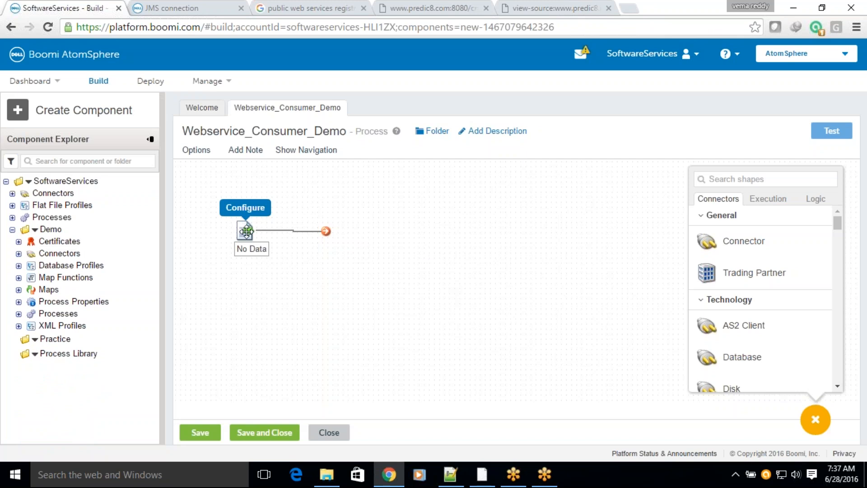
{"action": "left_click", "coordinate": [244, 224]}
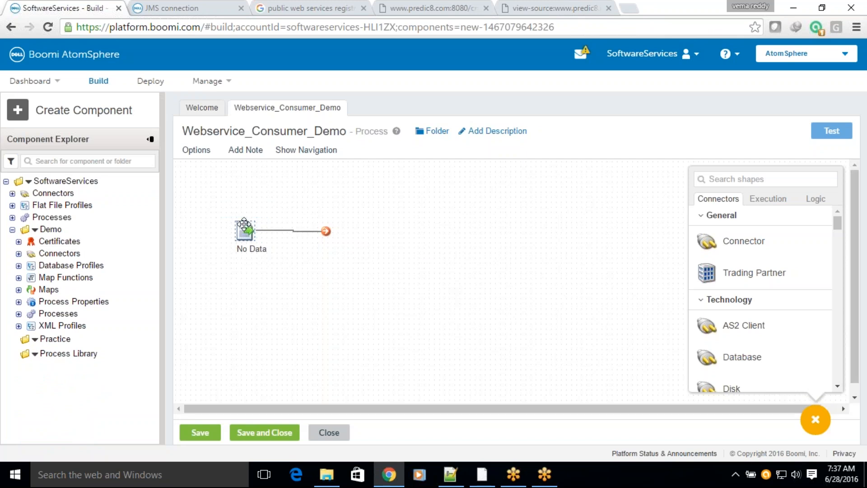
Step: Add a Connector shape after the Start shape and set its connector to Web Services SOAP Client
{"action": "left_click_drag", "start_coordinate": [746, 242], "coordinate": [457, 234]}
{"action": "left_click", "coordinate": [620, 281]}
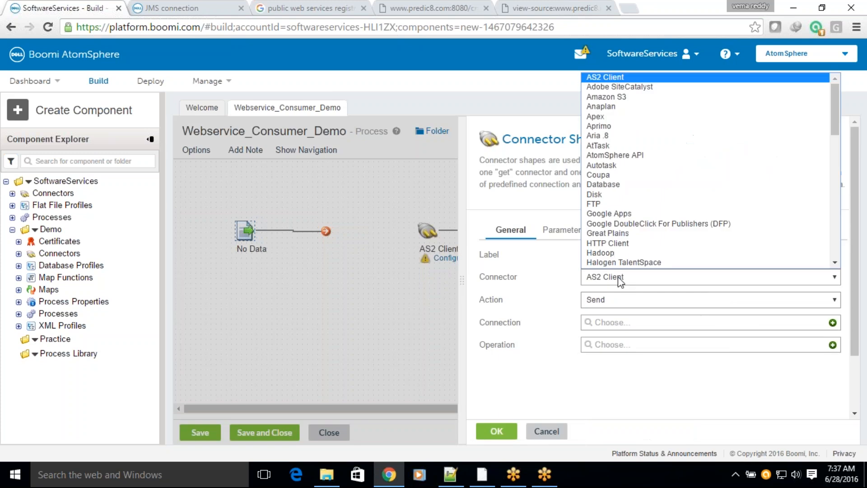
{"action": "key", "text": "w"}
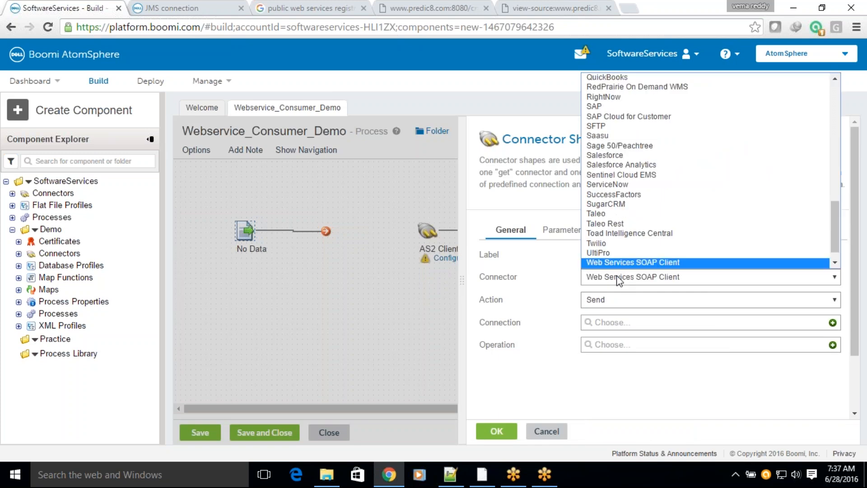
{"action": "key", "text": "Return"}
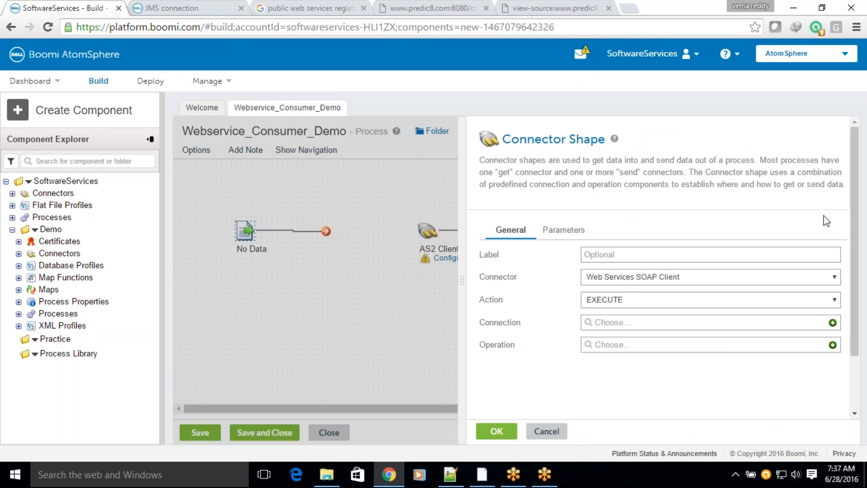
{"action": "left_click", "coordinate": [853, 175]}
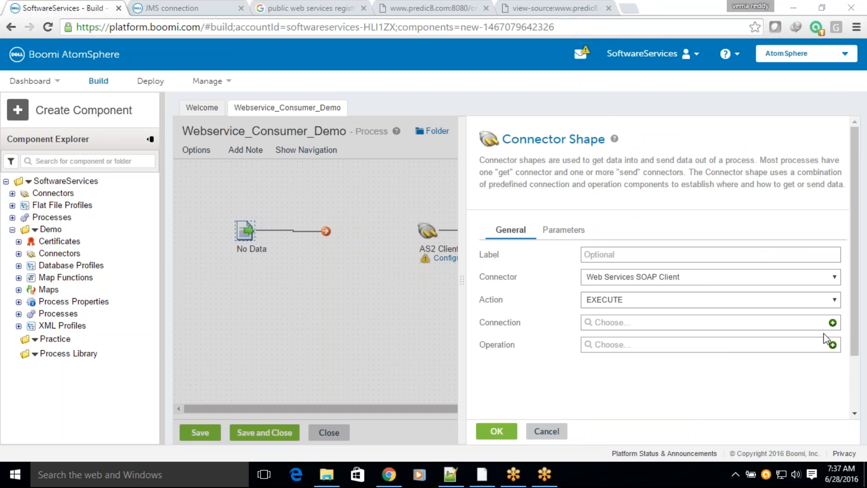
Step: Create a new connection for the SOAP client connector and highlight its SOAP Endpoint Url and WSDL Url field labels
{"action": "left_click", "coordinate": [834, 322]}
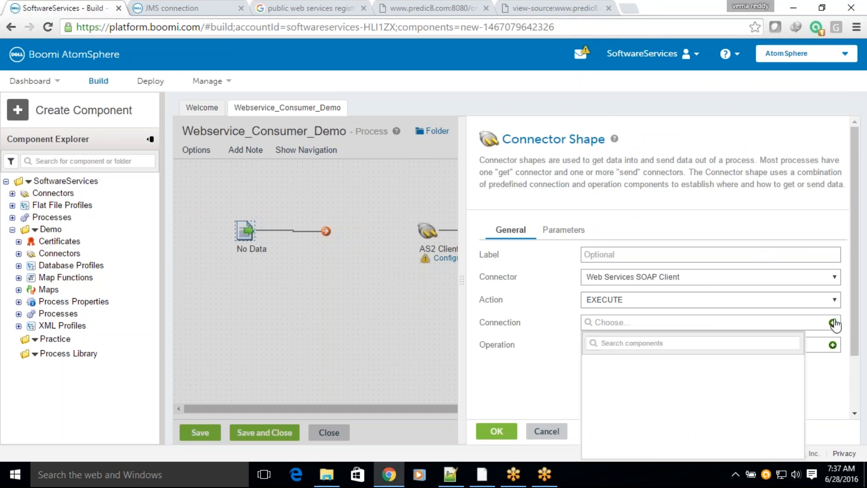
{"action": "left_click", "coordinate": [833, 322]}
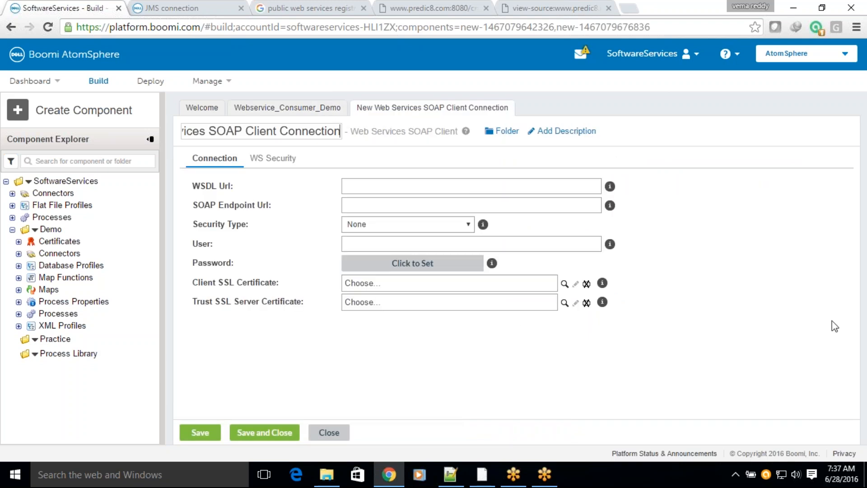
{"action": "left_click", "coordinate": [198, 183]}
{"action": "left_click_drag", "start_coordinate": [193, 186], "coordinate": [272, 208]}
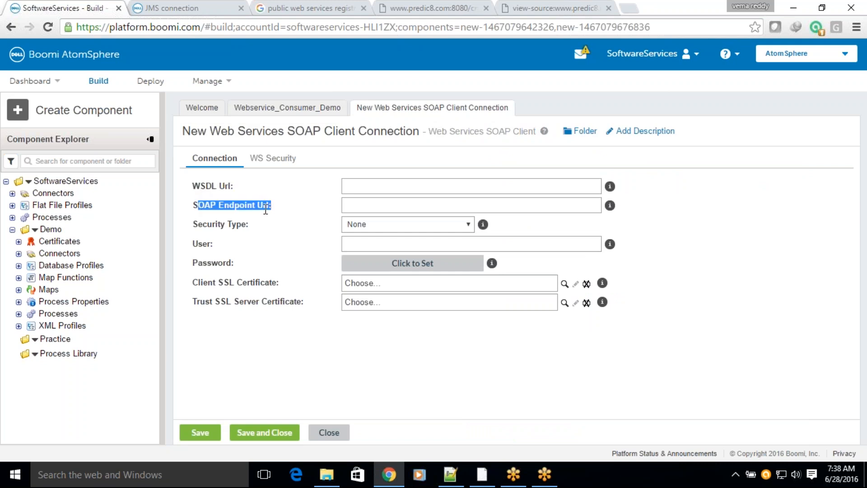
{"action": "left_click_drag", "start_coordinate": [194, 186], "coordinate": [236, 188]}
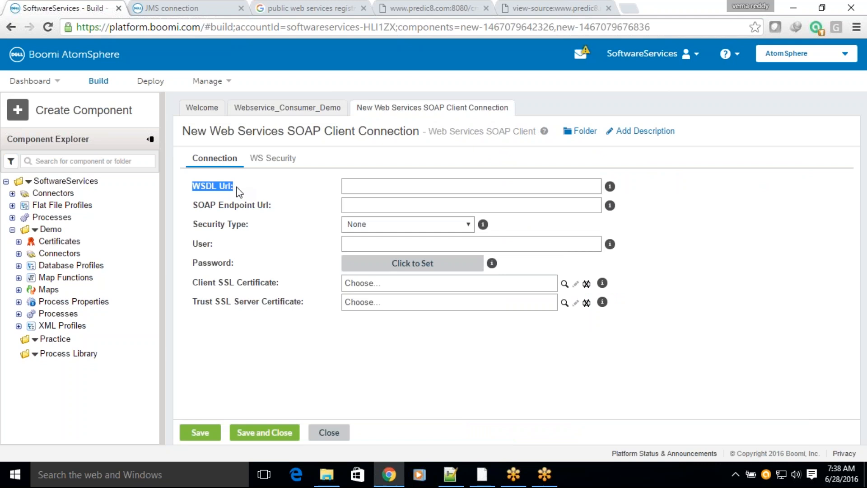
Step: Look through the CustomerService WSDL page source and its address for the URL the connection needs
{"action": "left_click", "coordinate": [455, 478]}
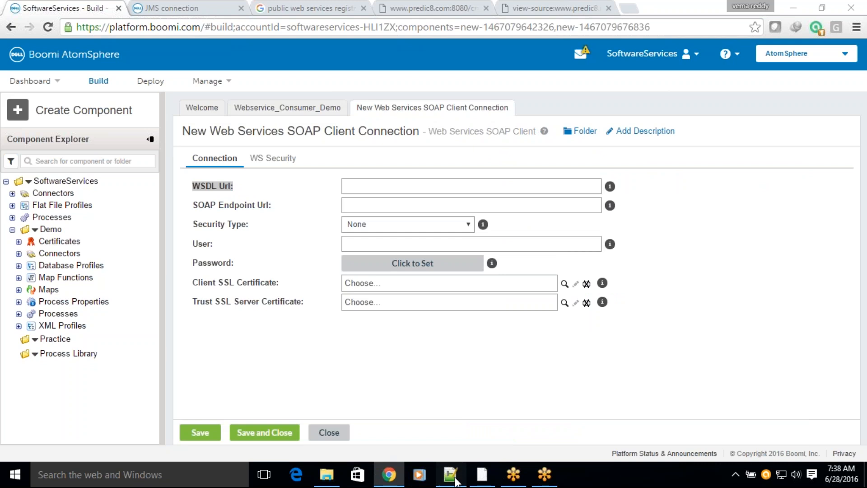
{"action": "left_click", "coordinate": [389, 474]}
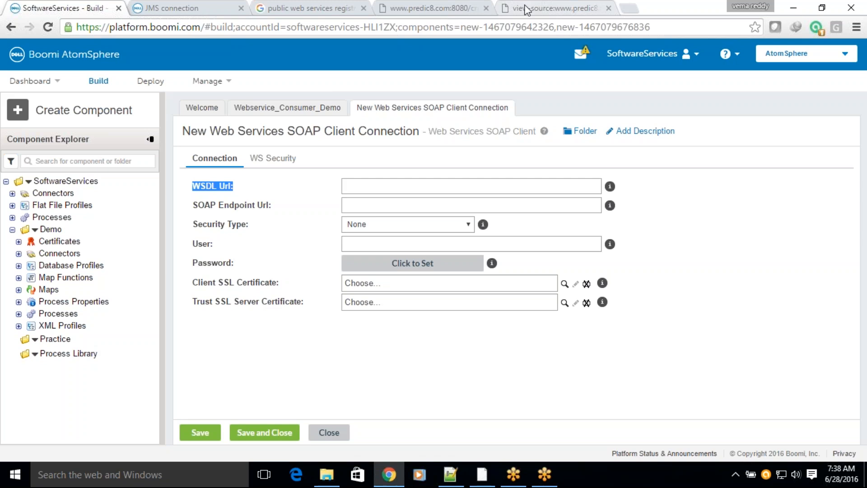
{"action": "left_click", "coordinate": [525, 9]}
{"action": "left_click", "coordinate": [519, 235]}
{"action": "scroll", "coordinate": [521, 233], "scroll_direction": "down", "scroll_amount": 4}
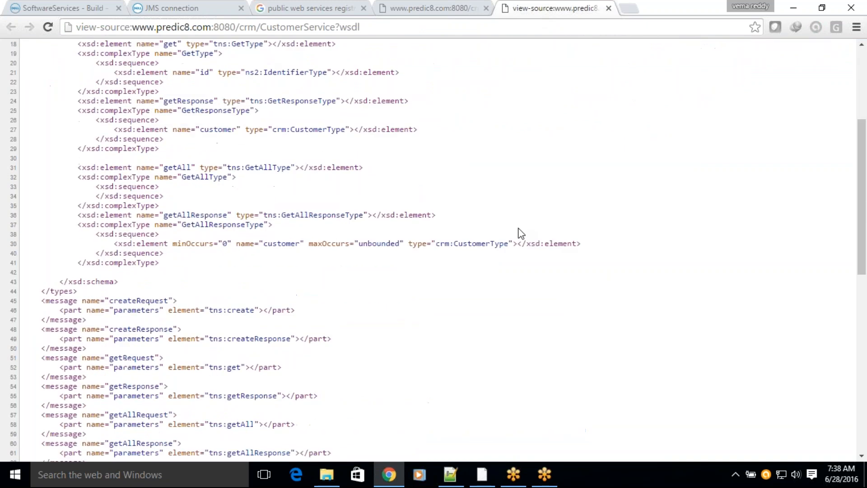
{"action": "scroll", "coordinate": [520, 233], "scroll_direction": "down", "scroll_amount": 6}
{"action": "scroll", "coordinate": [514, 221], "scroll_direction": "up", "scroll_amount": 6}
{"action": "left_click", "coordinate": [385, 28]}
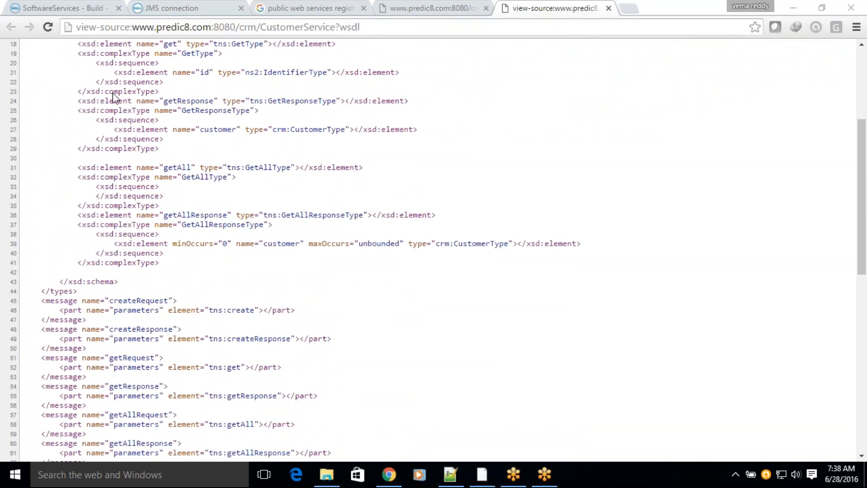
{"action": "left_click", "coordinate": [381, 26]}
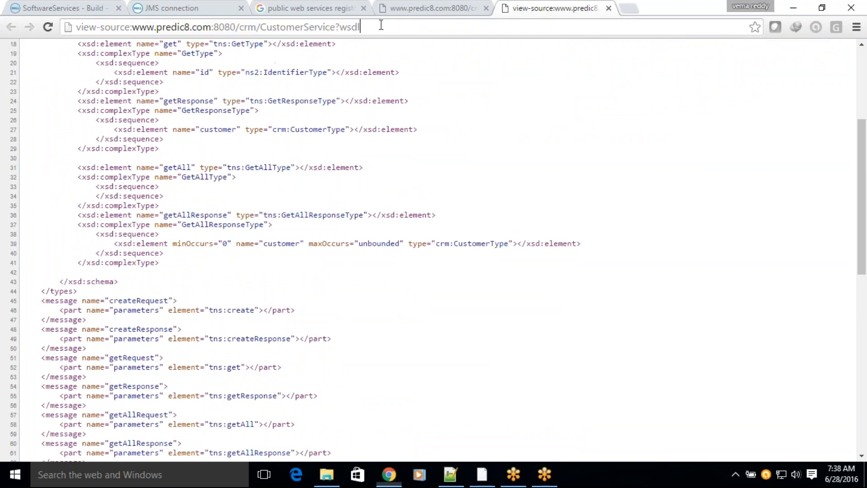
{"action": "left_click", "coordinate": [465, 8]}
{"action": "left_click", "coordinate": [355, 30]}
{"action": "key", "text": "ctrl+a"}
{"action": "key", "text": "ctrl+c"}
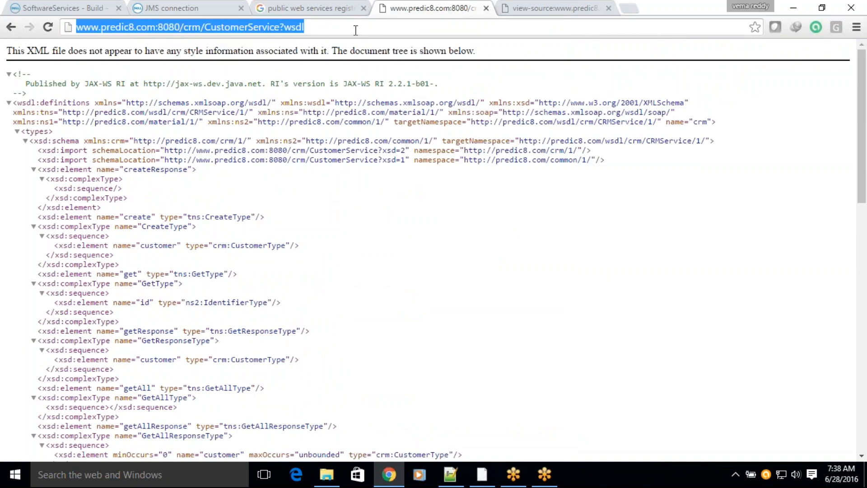
{"action": "key", "text": "alt+Tab"}
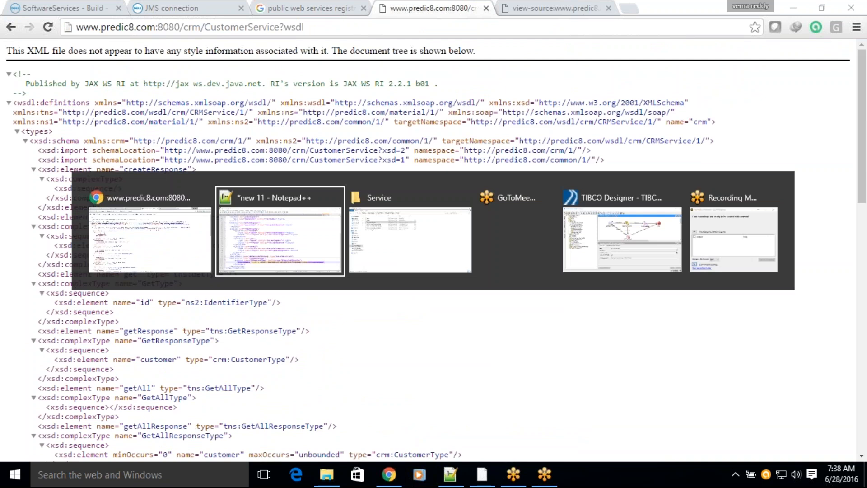
{"action": "left_click", "coordinate": [153, 235]}
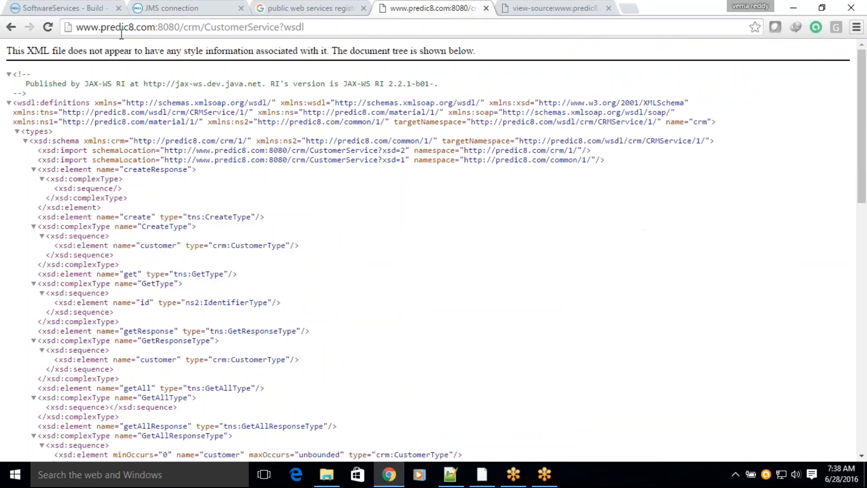
{"action": "left_click", "coordinate": [74, 12]}
{"action": "left_click", "coordinate": [405, 183]}
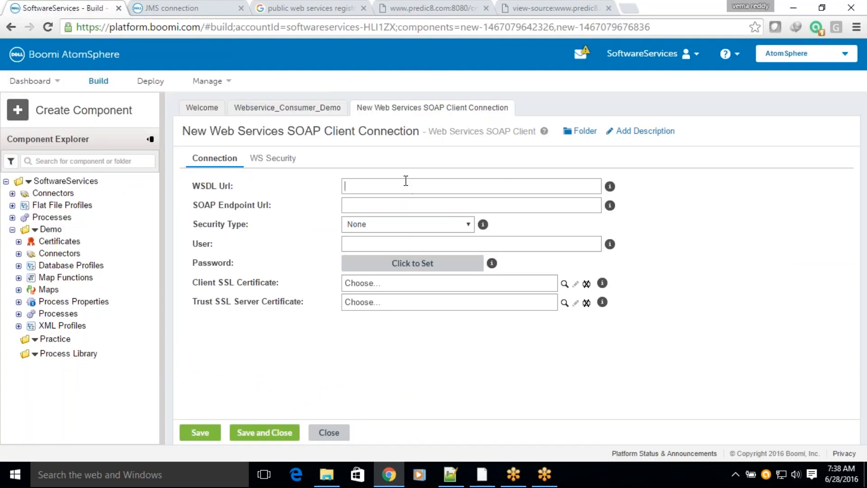
{"action": "key", "text": "ctrl+v"}
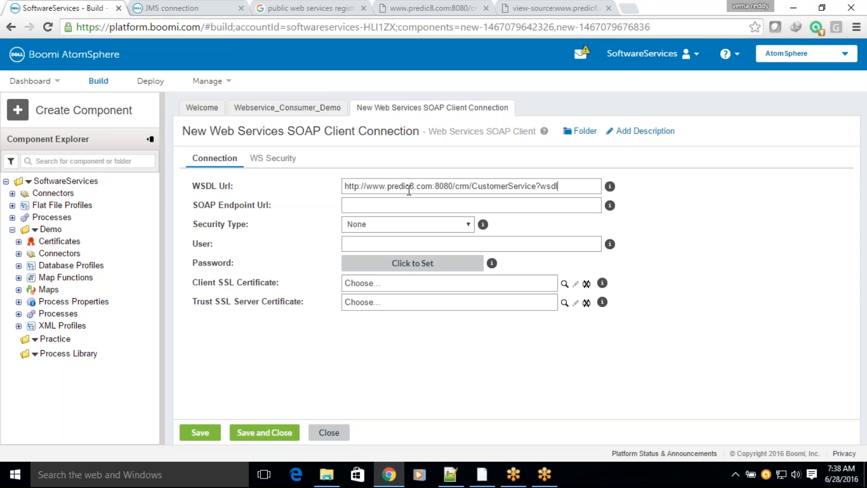
{"action": "left_click", "coordinate": [407, 204]}
{"action": "key", "text": "ctrl+v"}
{"action": "left_click_drag", "start_coordinate": [535, 207], "coordinate": [559, 207]}
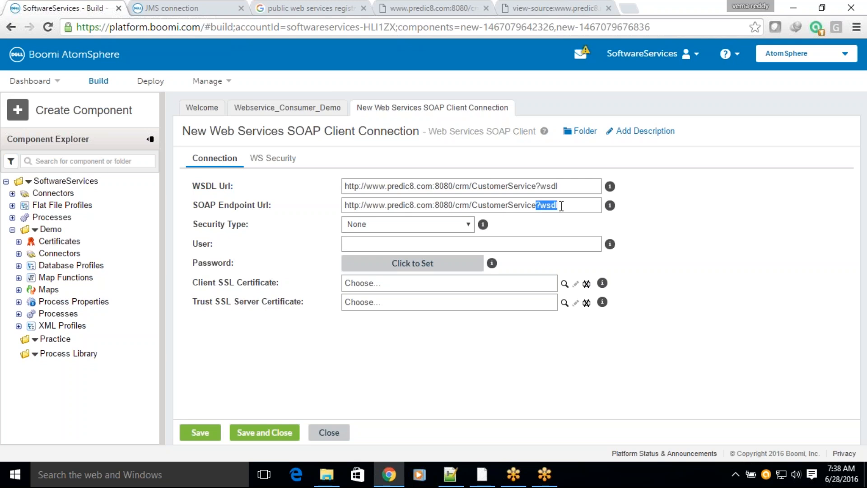
{"action": "key", "text": "Delete"}
Step: Highlight the WSDL Url and SOAP Endpoint Url values in turn to compare the two addresses
{"action": "left_click_drag", "start_coordinate": [569, 180], "coordinate": [283, 191]}
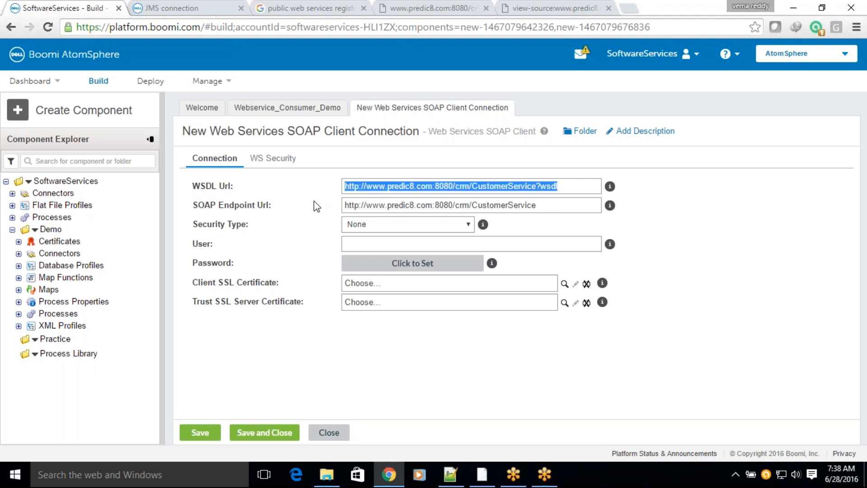
{"action": "left_click", "coordinate": [546, 205]}
{"action": "left_click_drag", "start_coordinate": [546, 205], "coordinate": [327, 208]}
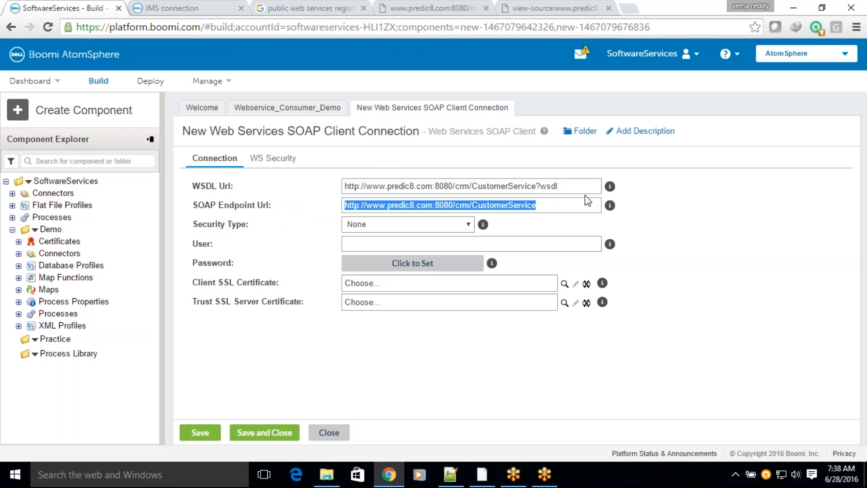
{"action": "double_click", "coordinate": [552, 205]}
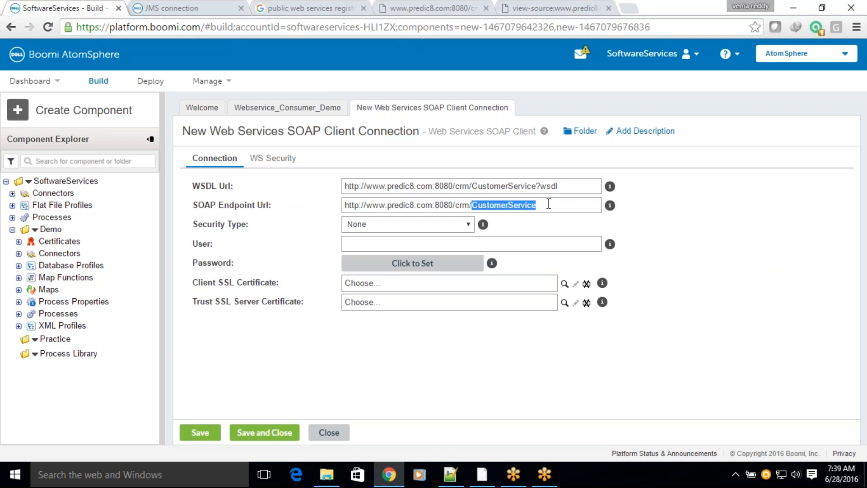
{"action": "left_click_drag", "start_coordinate": [578, 183], "coordinate": [320, 186]}
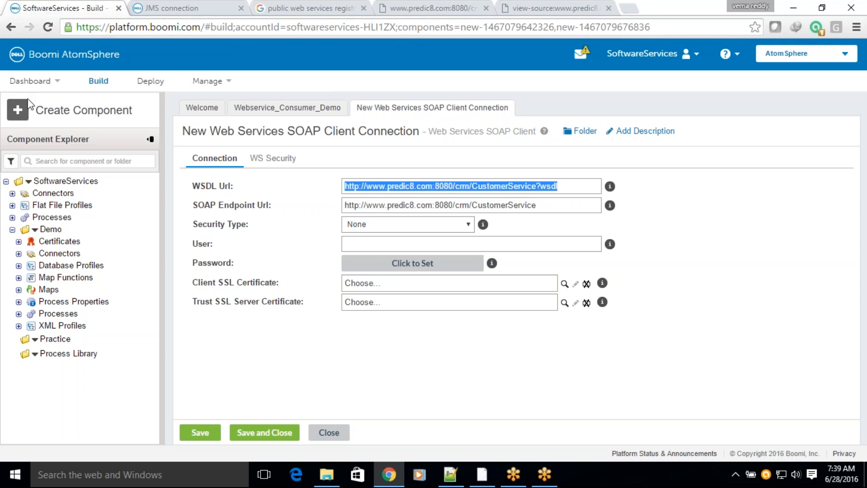
Step: Open the form for creating a new component and set the component type to Certificate
{"action": "left_click", "coordinate": [20, 138]}
{"action": "left_click", "coordinate": [32, 266]}
{"action": "left_click", "coordinate": [68, 110]}
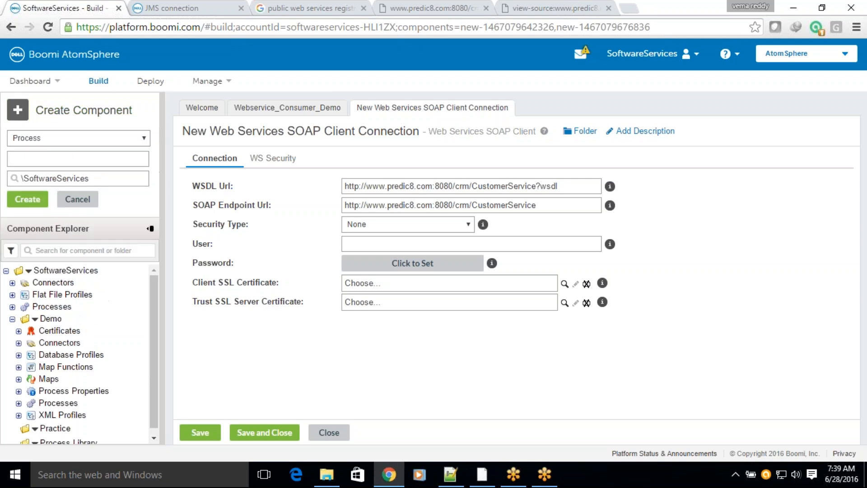
{"action": "left_click", "coordinate": [69, 139]}
{"action": "left_click", "coordinate": [27, 148]}
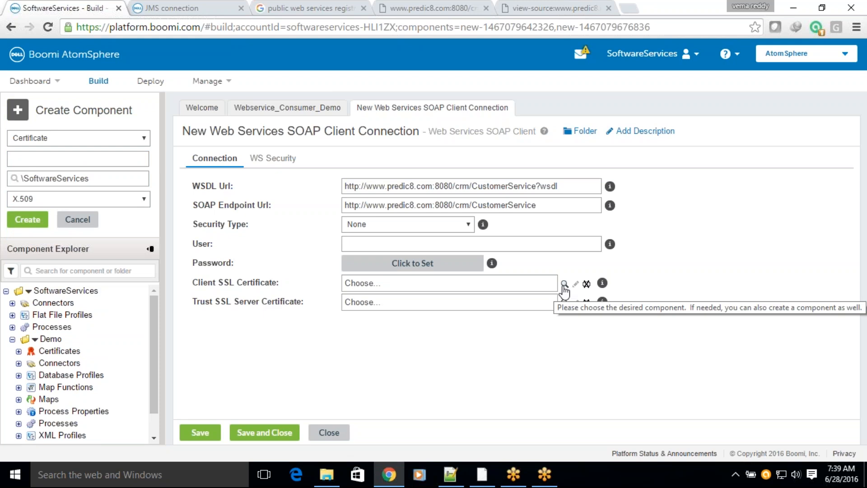
Step: Try WS-Security (Advanced) as the connection's security type, and set it back to None
{"action": "left_click", "coordinate": [467, 223]}
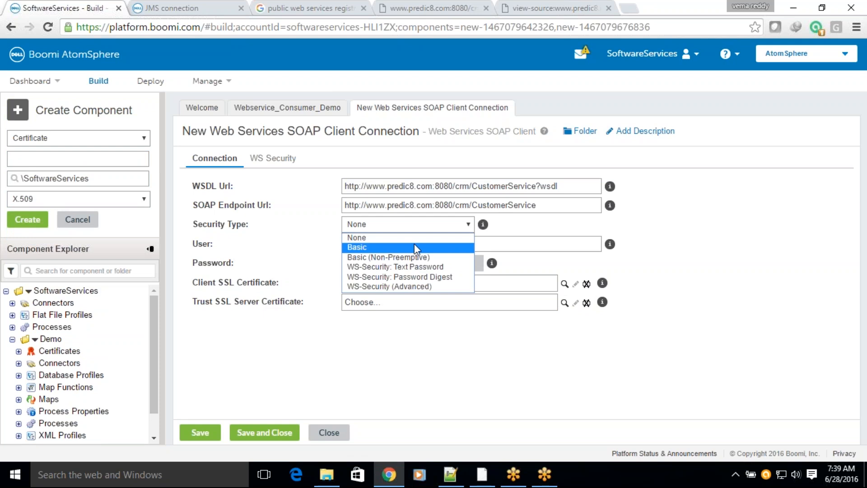
{"action": "left_click", "coordinate": [419, 287]}
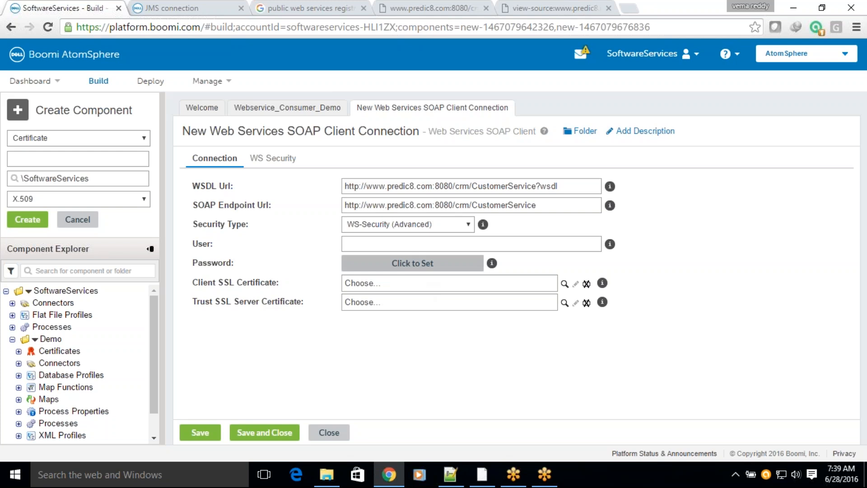
{"action": "left_click", "coordinate": [467, 226]}
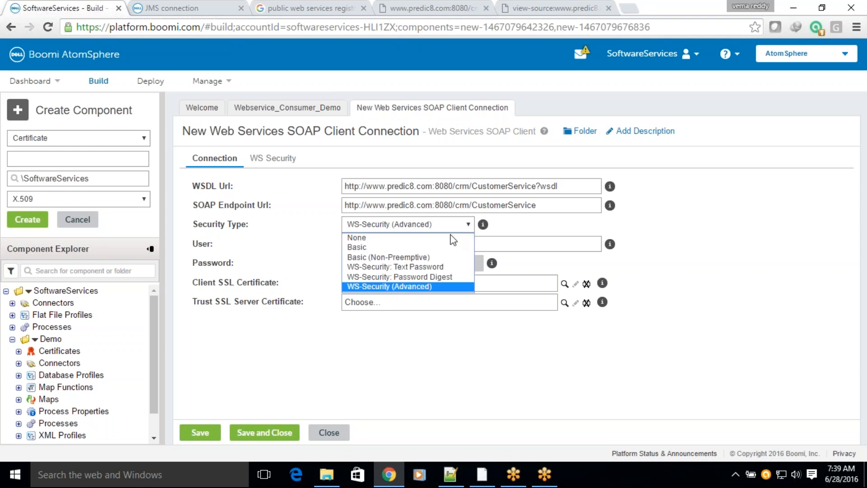
{"action": "left_click", "coordinate": [401, 237]}
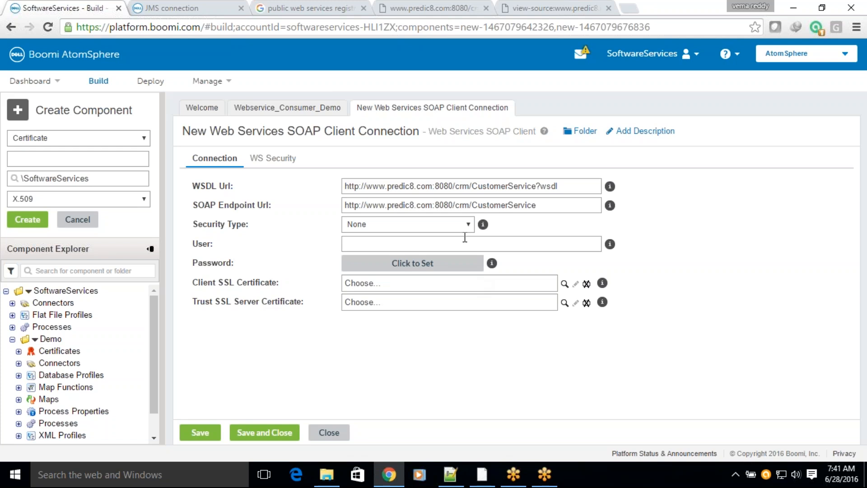
Step: Return to the CustomerService page in the Membrane service registry and review its overview, interface operations and endpoints
{"action": "left_click", "coordinate": [391, 475]}
{"action": "left_click", "coordinate": [394, 477]}
{"action": "left_click", "coordinate": [433, 8]}
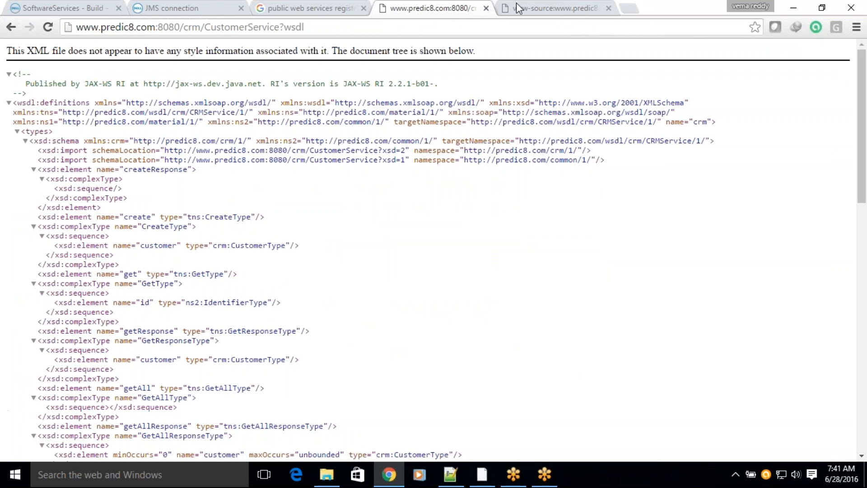
{"action": "left_click", "coordinate": [9, 28]}
{"action": "left_click", "coordinate": [3, 250]}
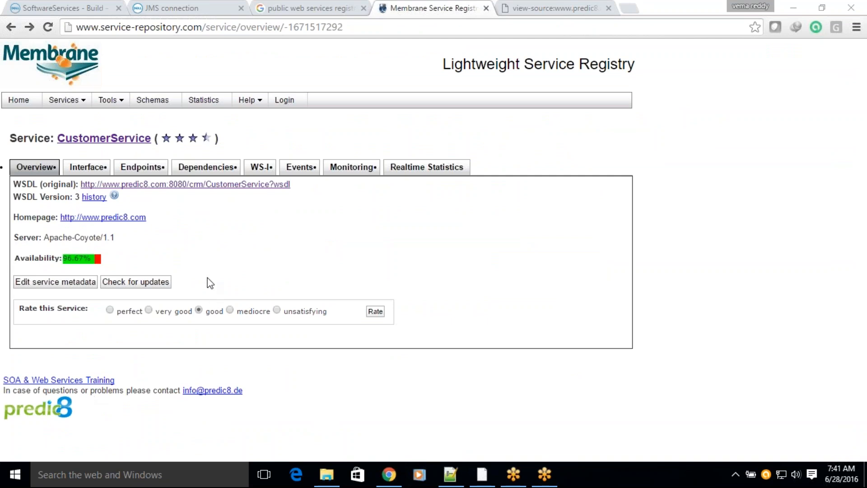
{"action": "left_click", "coordinate": [82, 172]}
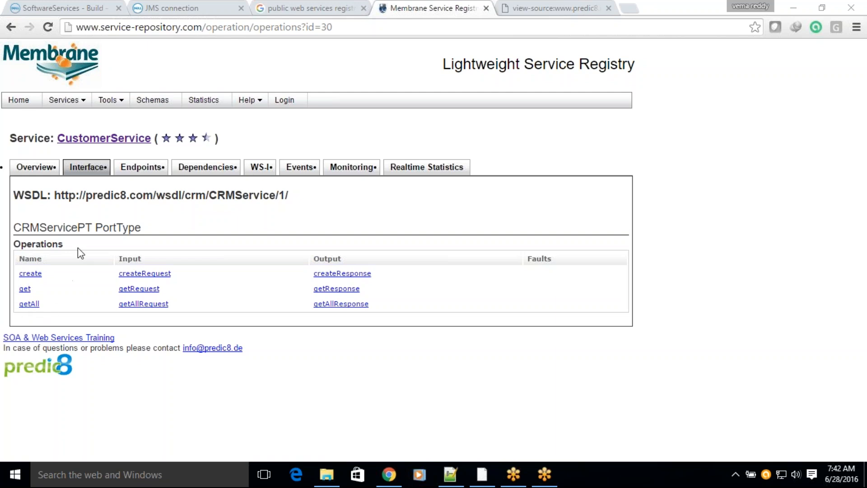
{"action": "left_click", "coordinate": [138, 173]}
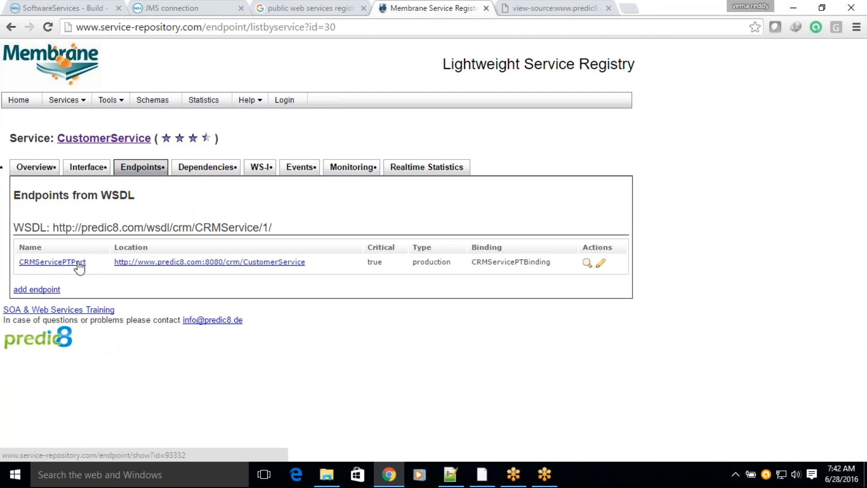
{"action": "left_click", "coordinate": [36, 167]}
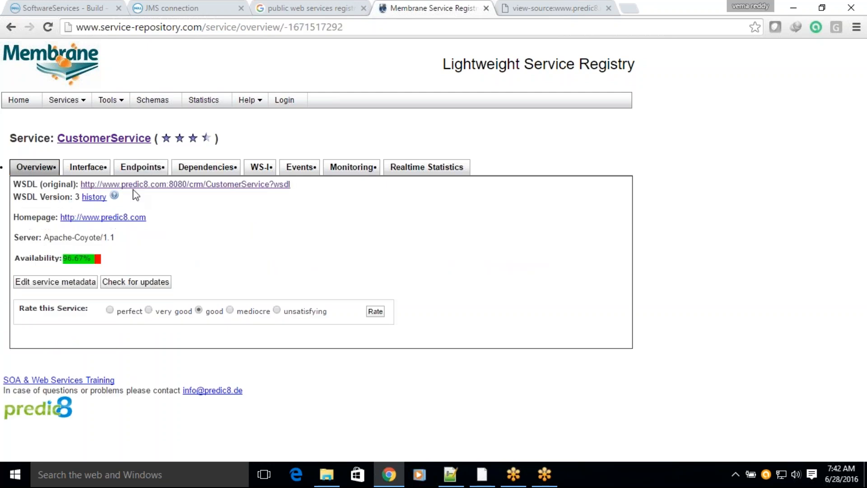
{"action": "left_click", "coordinate": [141, 168]}
Step: Review the CustomerService's dependencies, WS-I test, event history, monitored availability and realtime statistics in the registry
{"action": "left_click", "coordinate": [205, 169]}
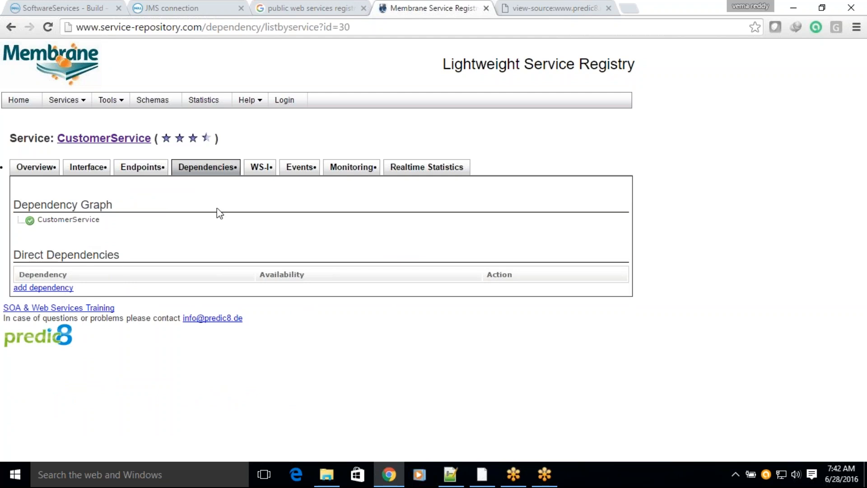
{"action": "left_click", "coordinate": [261, 173]}
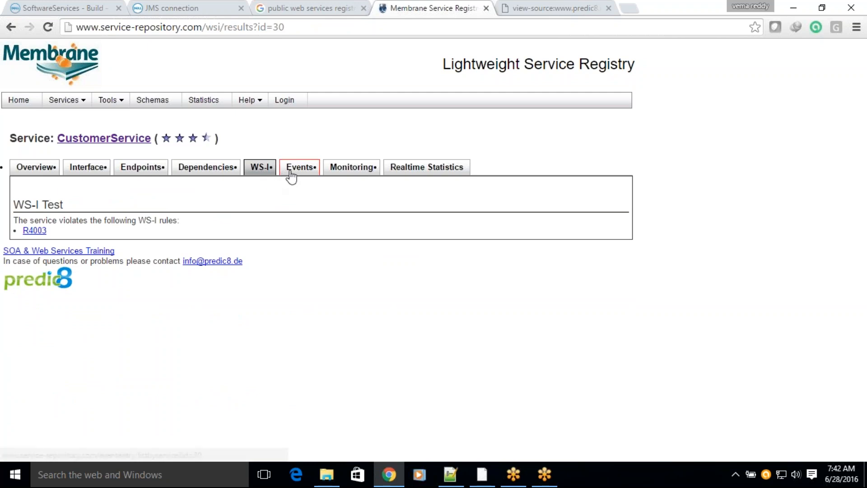
{"action": "left_click", "coordinate": [289, 174]}
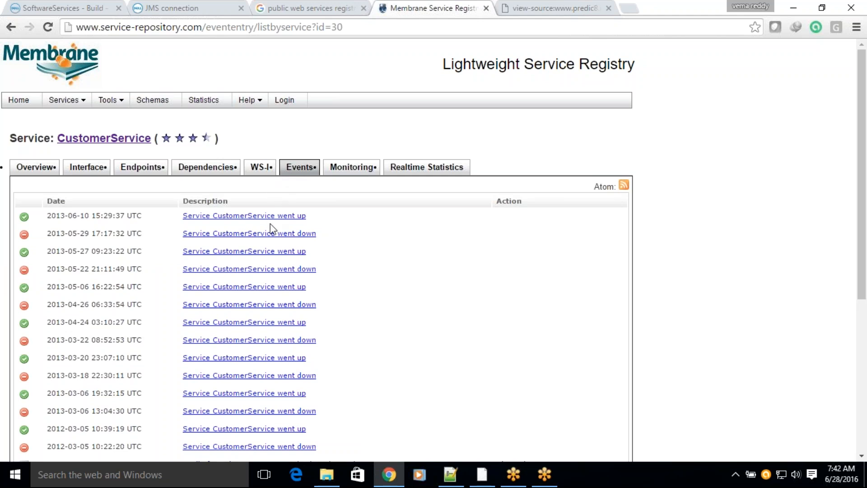
{"action": "scroll", "coordinate": [270, 228], "scroll_direction": "down", "scroll_amount": 5}
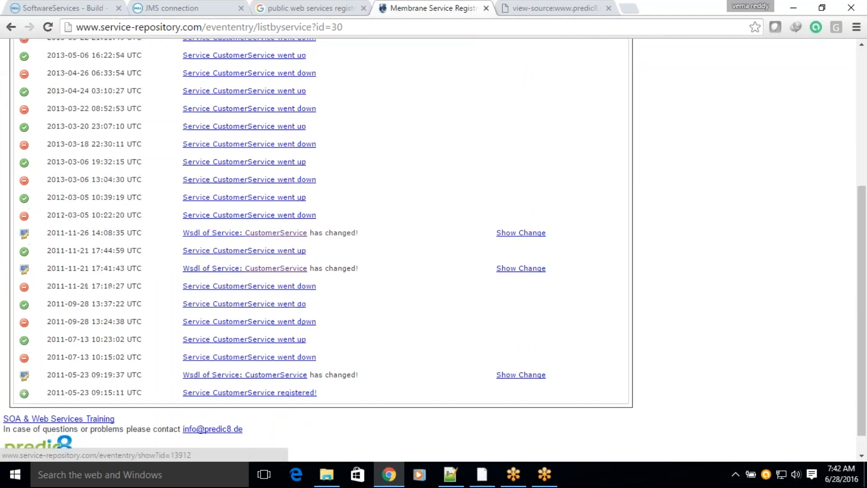
{"action": "scroll", "coordinate": [316, 226], "scroll_direction": "up", "scroll_amount": 5}
{"action": "left_click", "coordinate": [352, 167]}
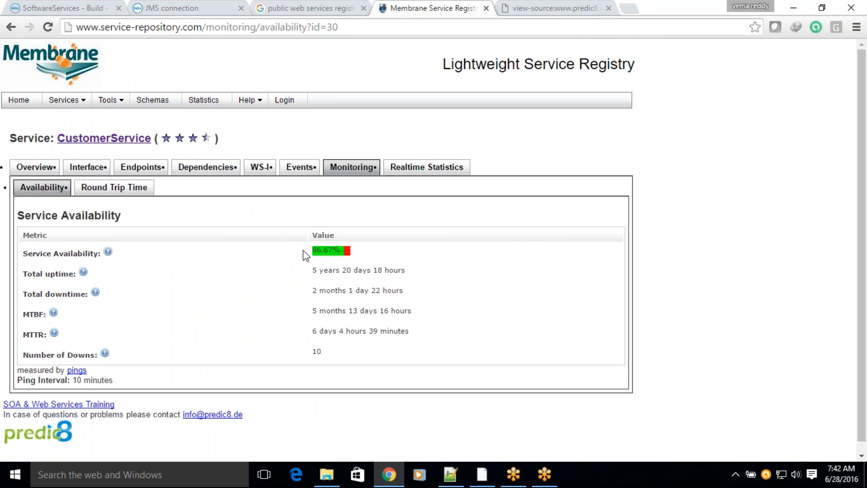
{"action": "left_click_drag", "start_coordinate": [311, 254], "coordinate": [338, 245]}
{"action": "left_click", "coordinate": [414, 177]}
{"action": "left_click", "coordinate": [412, 175]}
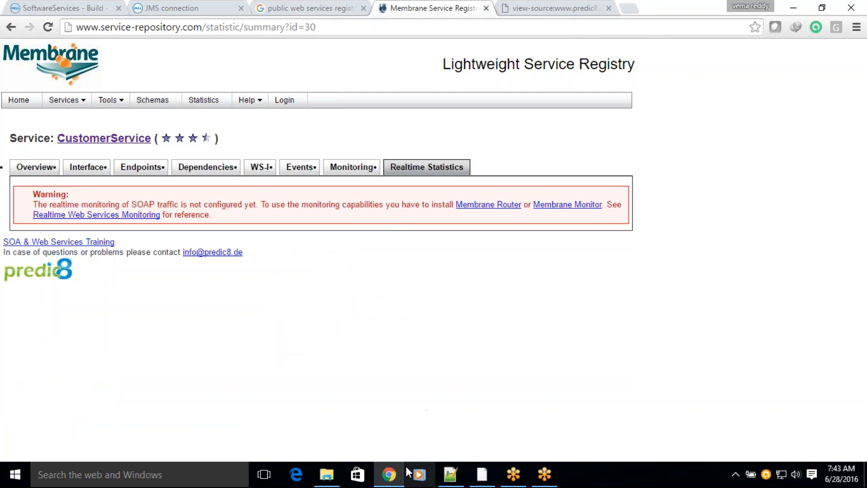
Step: Back in Boomi AtomSphere, rename the SOAP client connection to Customer WS Client Connection, then save and close it
{"action": "left_click", "coordinate": [70, 10]}
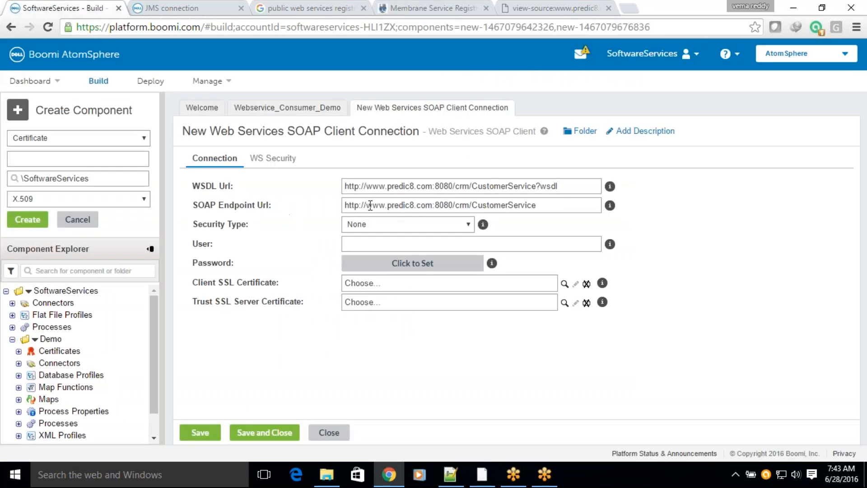
{"action": "left_click", "coordinate": [217, 132]}
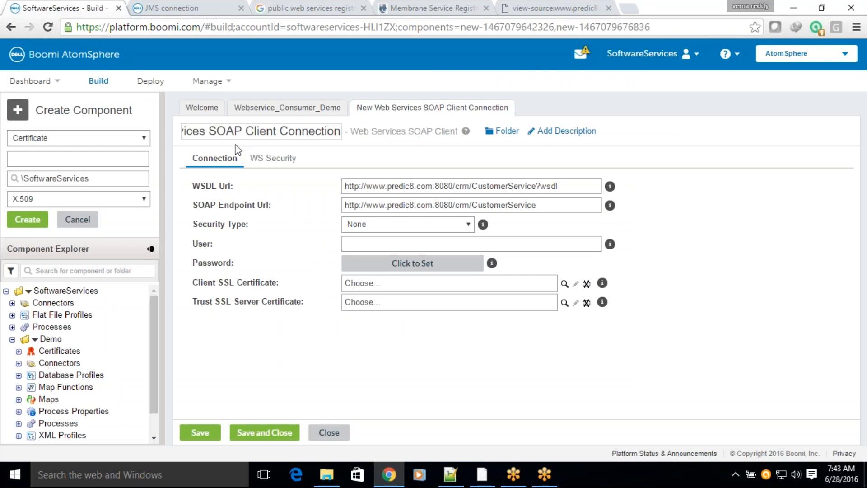
{"action": "left_click_drag", "start_coordinate": [243, 130], "coordinate": [110, 135]}
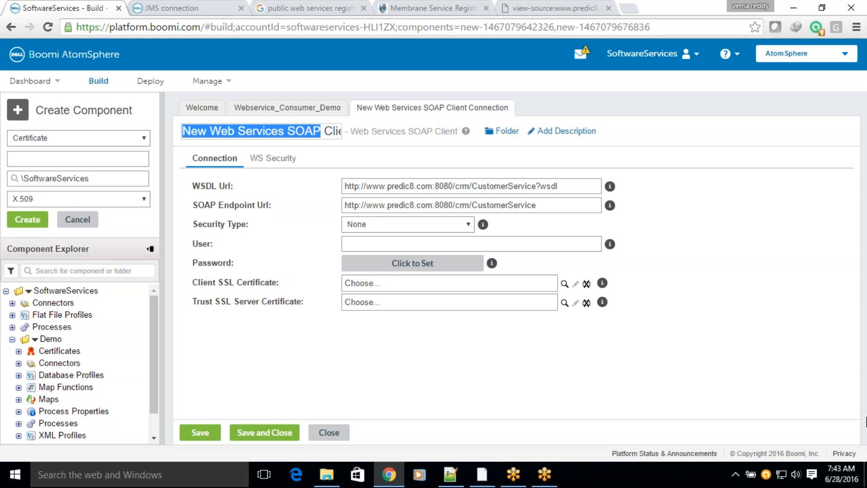
{"action": "type", "text": "Customer"}
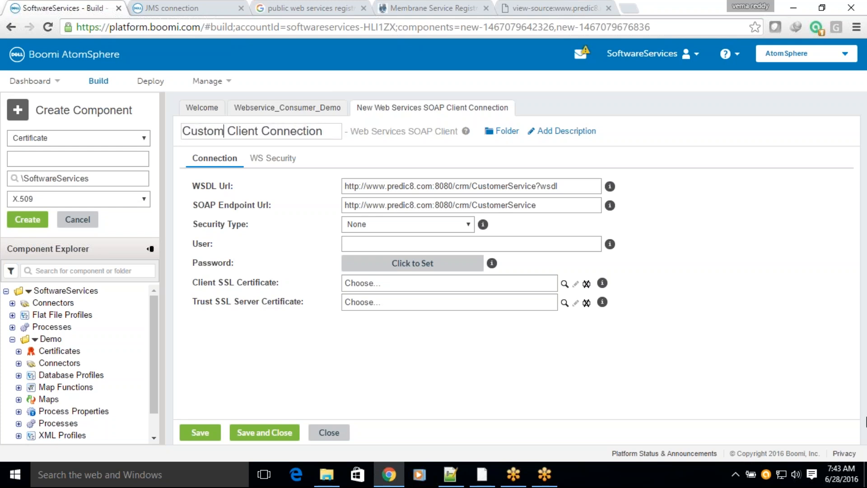
{"action": "type", "text": " WS"}
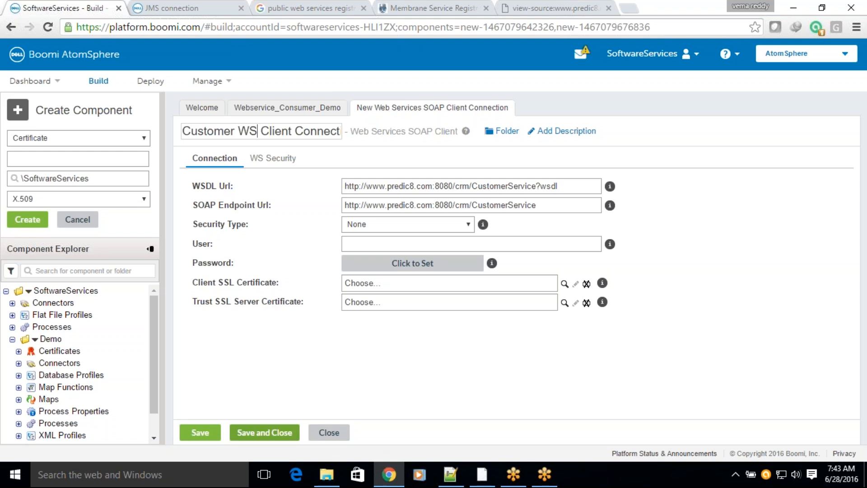
{"action": "left_click", "coordinate": [284, 435]}
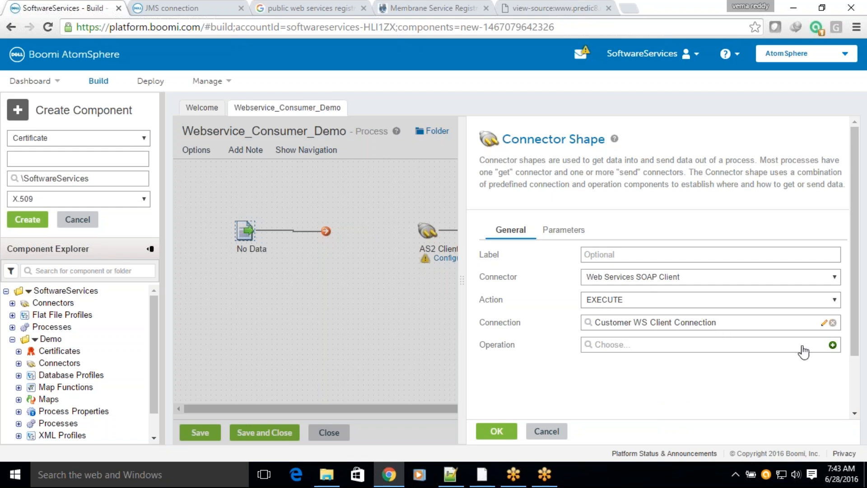
Step: Create a new operation for the SOAP client connector and look up the getAll operation on the service's registry interface page
{"action": "left_click", "coordinate": [832, 345]}
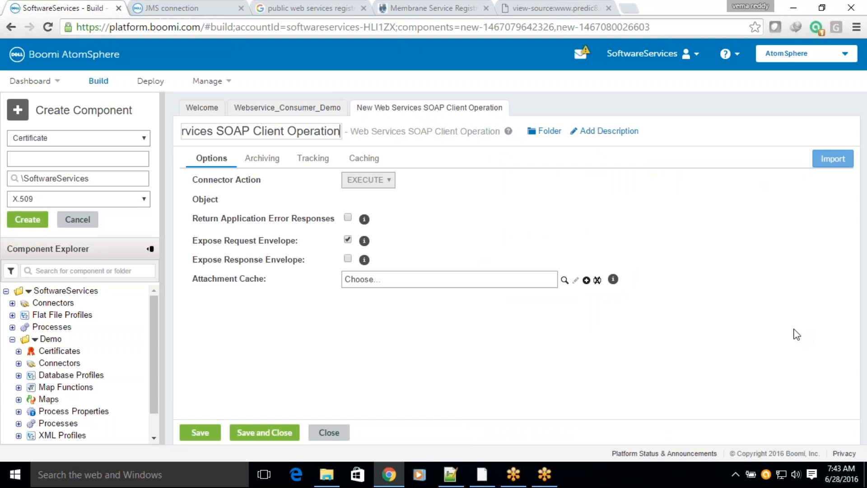
{"action": "left_click", "coordinate": [396, 478]}
{"action": "left_click", "coordinate": [396, 478]}
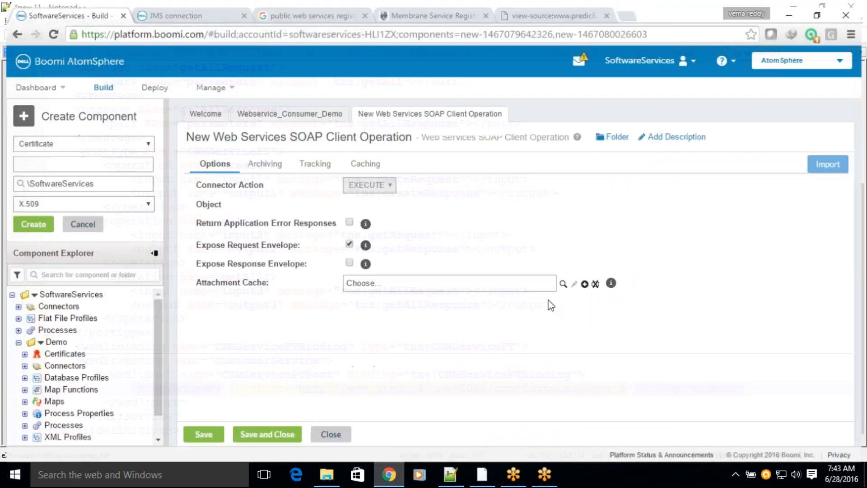
{"action": "left_click", "coordinate": [557, 9]}
{"action": "left_click", "coordinate": [427, 9]}
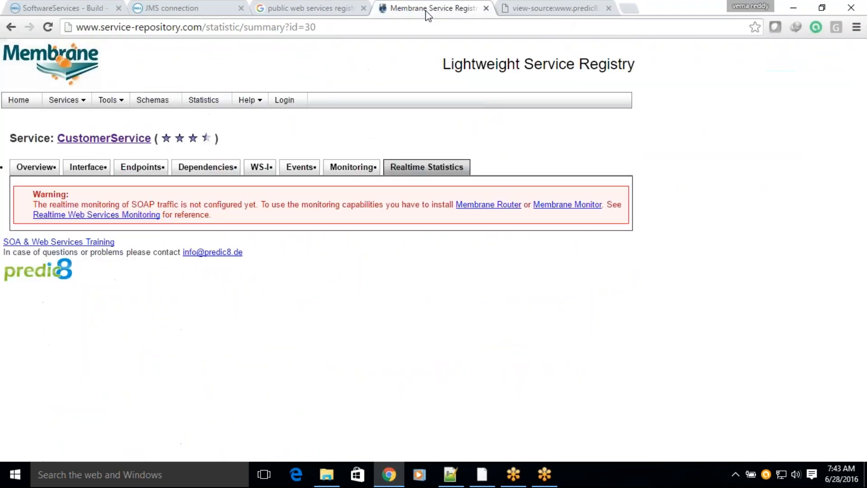
{"action": "left_click", "coordinate": [88, 167]}
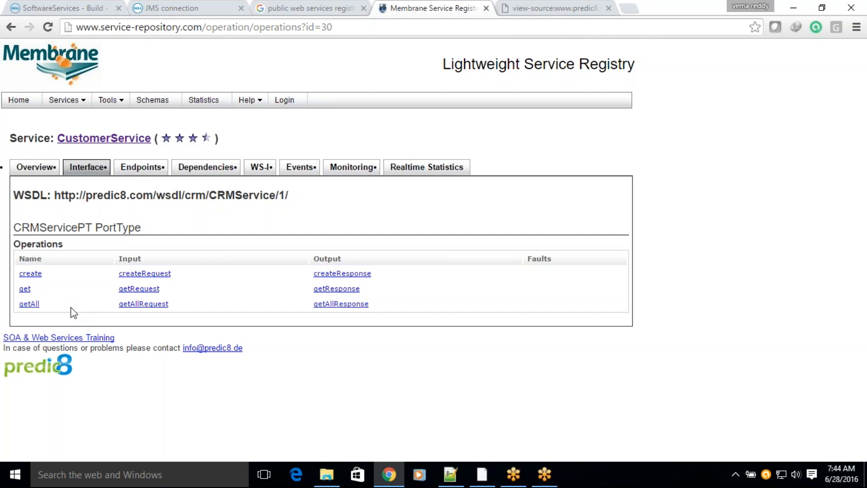
{"action": "left_click_drag", "start_coordinate": [62, 307], "coordinate": [18, 304]}
{"action": "left_click", "coordinate": [63, 7]}
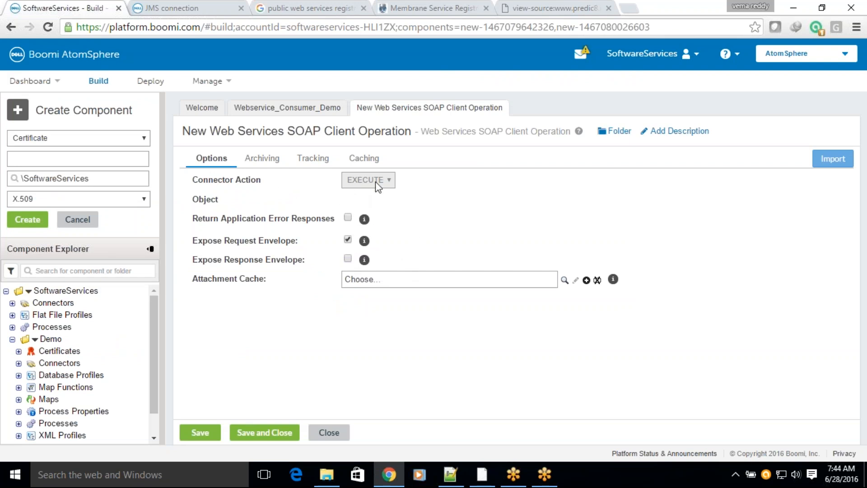
Step: Highlight the Object label and its value area in the new operation's options
{"action": "left_click", "coordinate": [848, 121]}
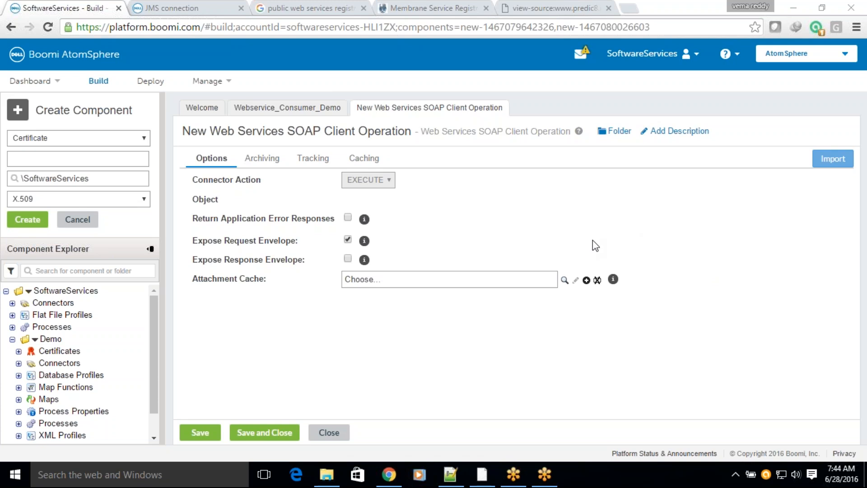
{"action": "left_click_drag", "start_coordinate": [192, 199], "coordinate": [225, 200]}
{"action": "left_click_drag", "start_coordinate": [346, 200], "coordinate": [411, 198]}
{"action": "left_click_drag", "start_coordinate": [349, 199], "coordinate": [387, 204]}
{"action": "left_click", "coordinate": [353, 214]}
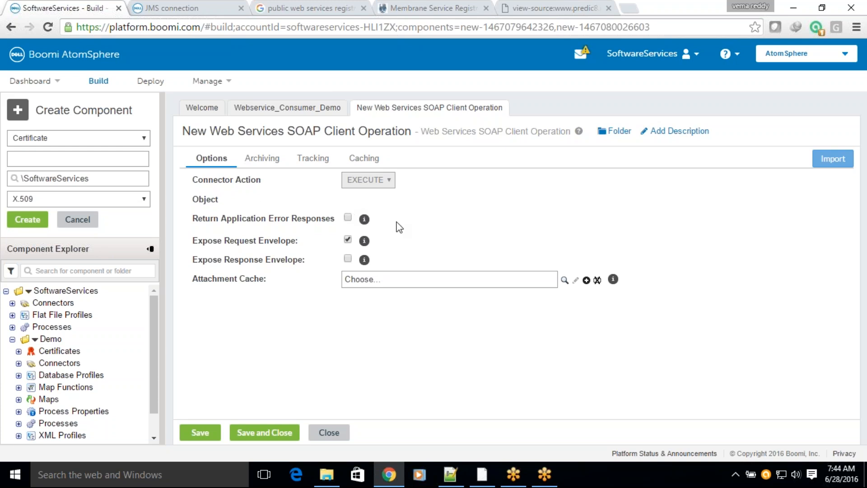
Step: Start importing the operation by browsing in the BOOMI-LOCAL Atom with Customer WS Client Connection as the connection
{"action": "left_click", "coordinate": [826, 166]}
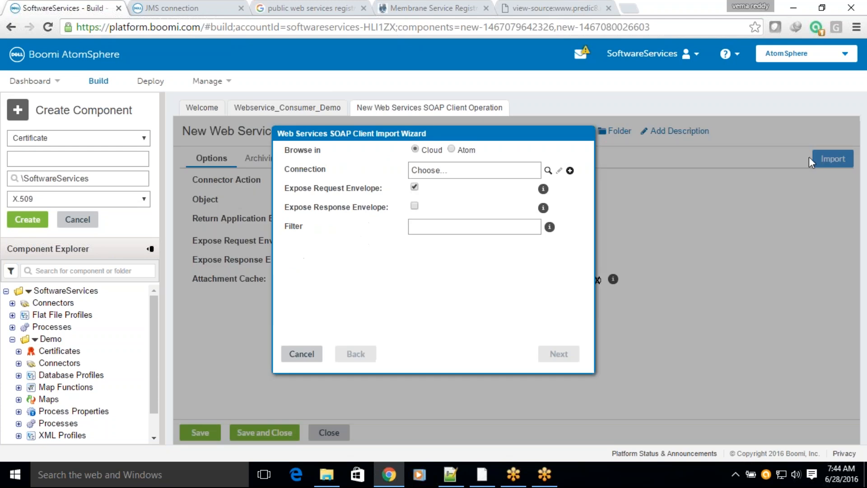
{"action": "left_click", "coordinate": [451, 149]}
{"action": "left_click", "coordinate": [522, 171]}
{"action": "left_click", "coordinate": [428, 184]}
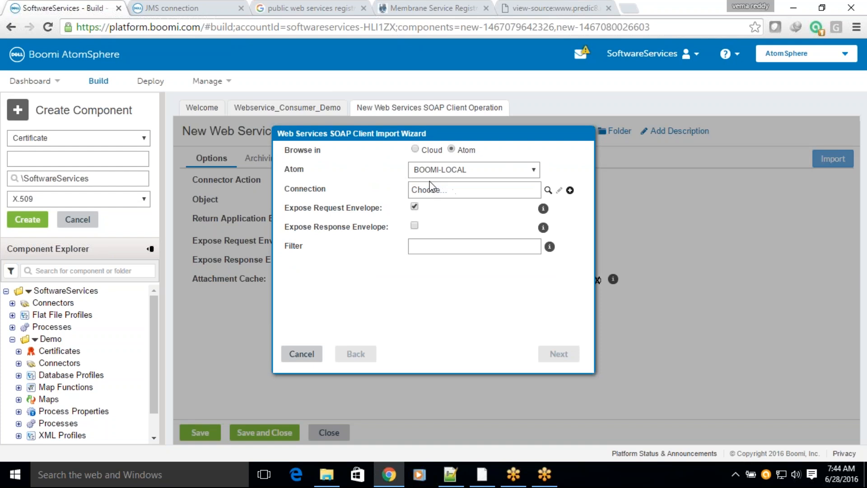
{"action": "left_click", "coordinate": [548, 190]}
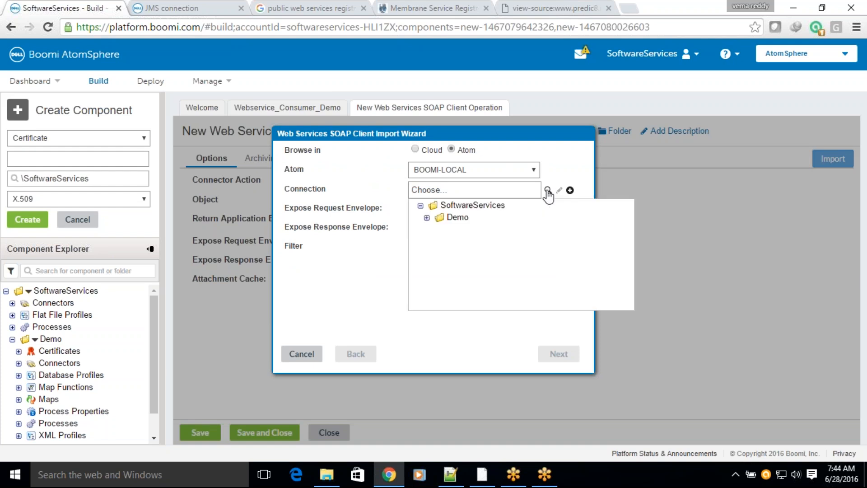
{"action": "left_click", "coordinate": [426, 218]}
{"action": "left_click", "coordinate": [479, 230]}
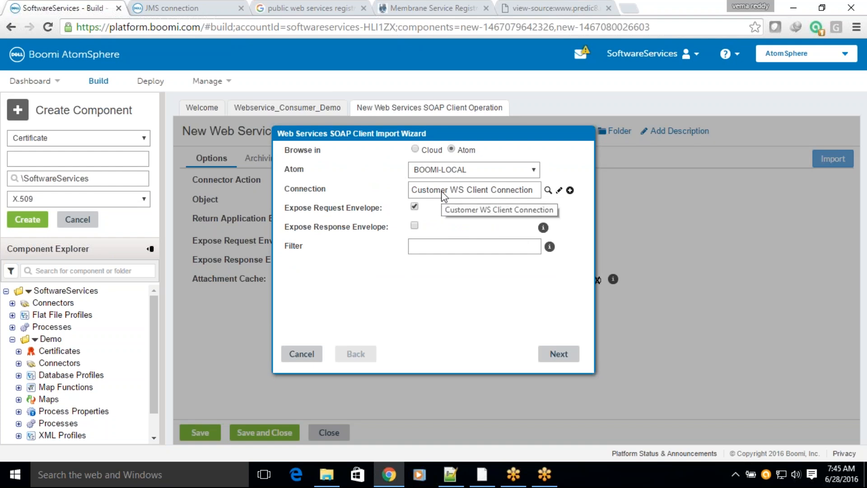
{"action": "left_click", "coordinate": [547, 351]}
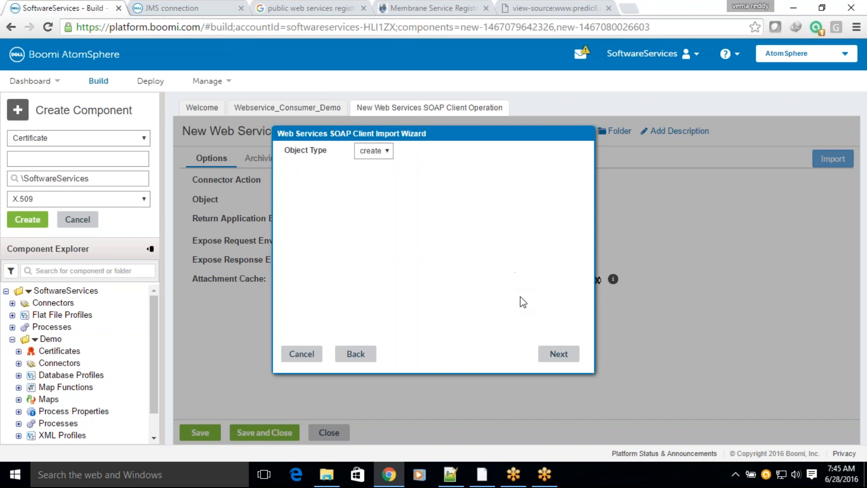
Step: Choose getAll as the object type, check the loaded request and response profiles, and finish the import
{"action": "left_click", "coordinate": [387, 156]}
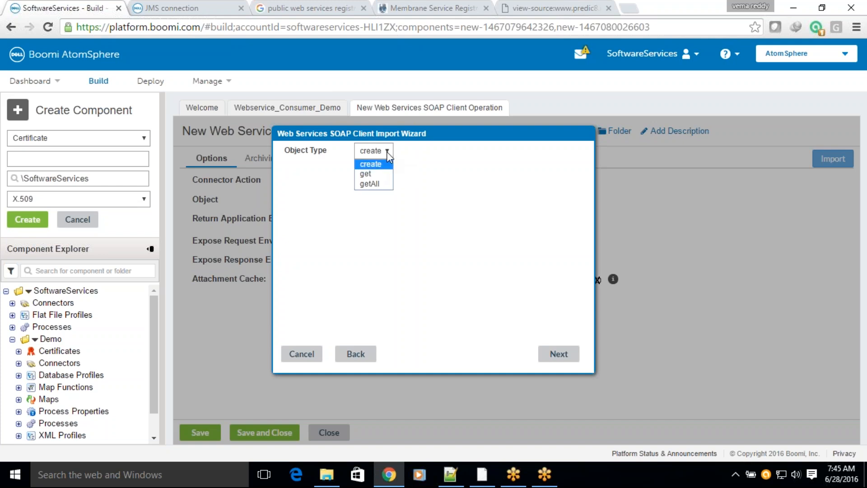
{"action": "left_click", "coordinate": [380, 184]}
{"action": "left_click", "coordinate": [567, 353]}
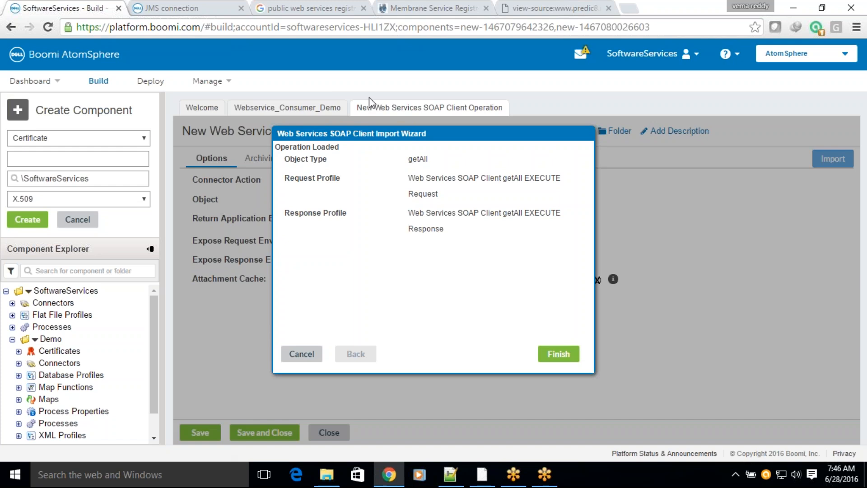
{"action": "left_click_drag", "start_coordinate": [416, 159], "coordinate": [481, 178]}
{"action": "double_click", "coordinate": [336, 178]}
{"action": "left_click_drag", "start_coordinate": [434, 205], "coordinate": [495, 212]}
{"action": "left_click", "coordinate": [559, 356]}
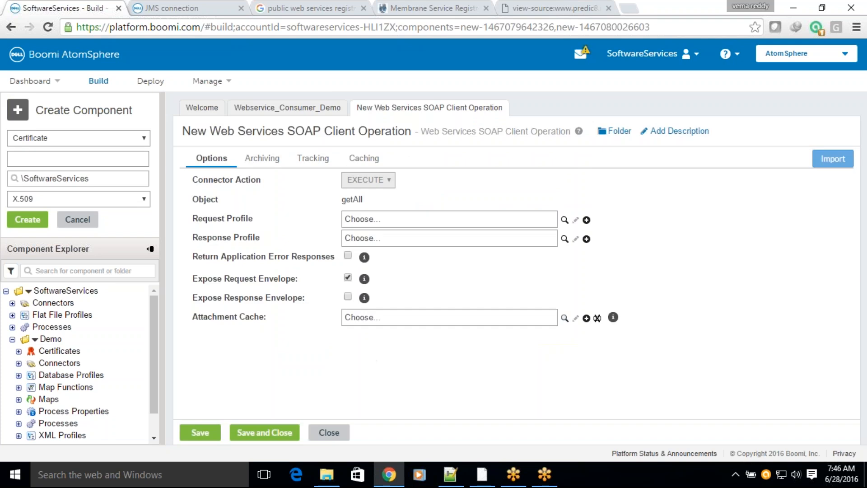
Step: Highlight the imported operation's Object, Request Profile and Response Profile entries in turn
{"action": "left_click_drag", "start_coordinate": [198, 199], "coordinate": [204, 199]}
{"action": "left_click_drag", "start_coordinate": [341, 199], "coordinate": [377, 199]}
{"action": "left_click_drag", "start_coordinate": [202, 220], "coordinate": [243, 219]}
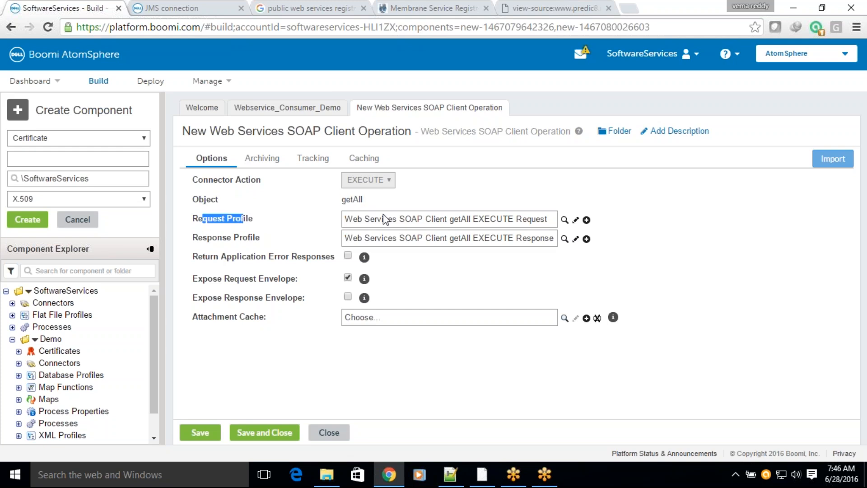
{"action": "left_click_drag", "start_coordinate": [202, 238], "coordinate": [321, 243]}
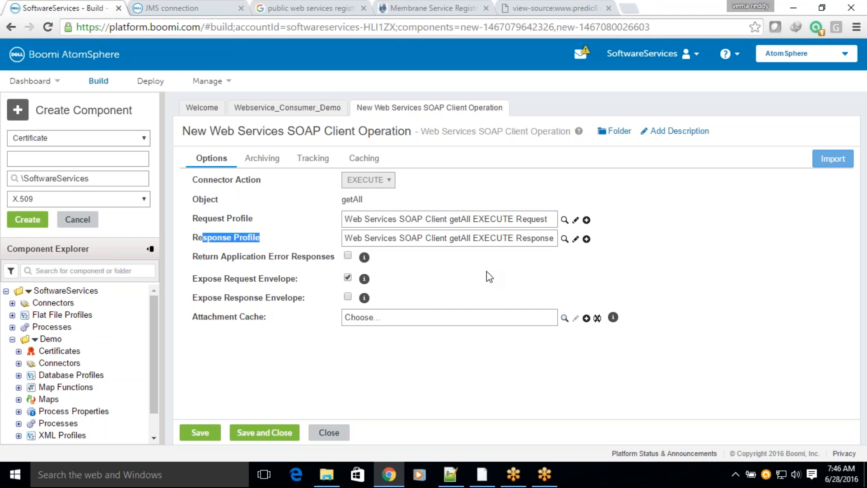
Step: Rename the new operation Customer getAll WS Client Operation, save and close it, and accept the connector shape's configuration
{"action": "left_click", "coordinate": [228, 131]}
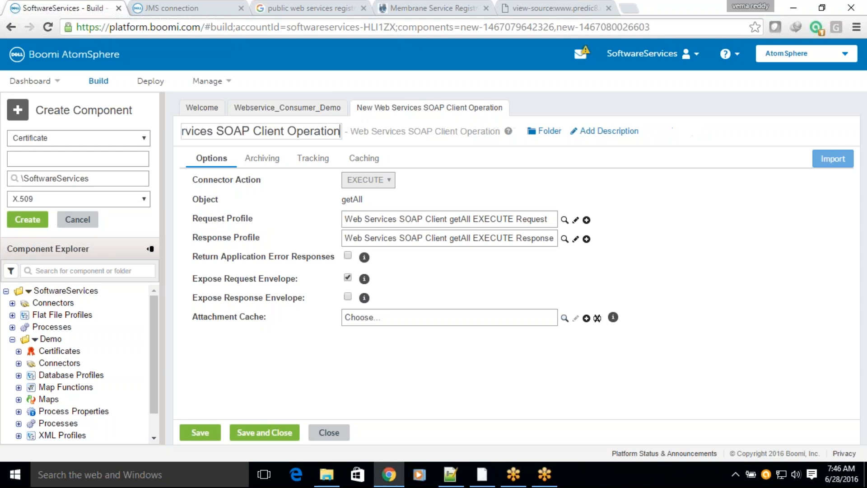
{"action": "left_click_drag", "start_coordinate": [284, 132], "coordinate": [106, 129]}
{"action": "type", "text": "Custom"}
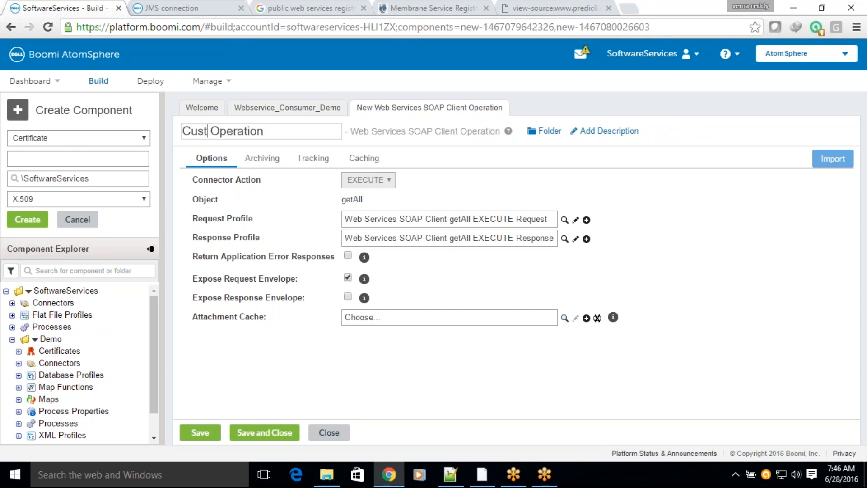
{"action": "type", "text": "er "}
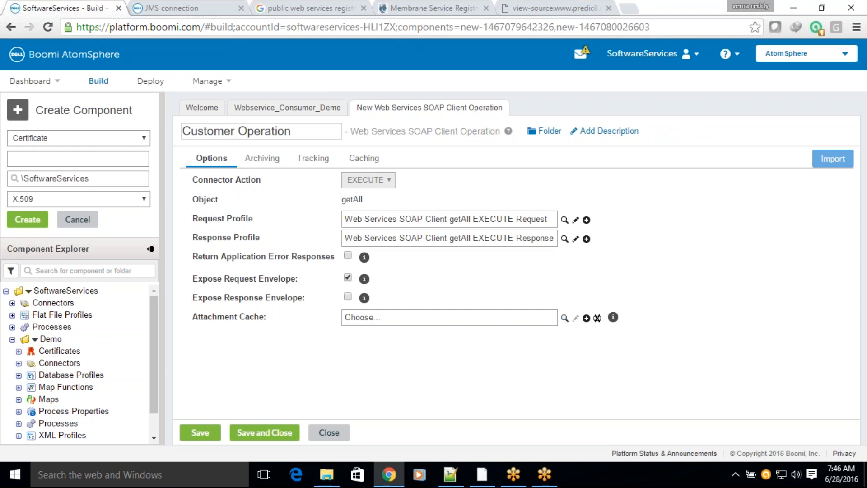
{"action": "type", "text": "WS Cli"}
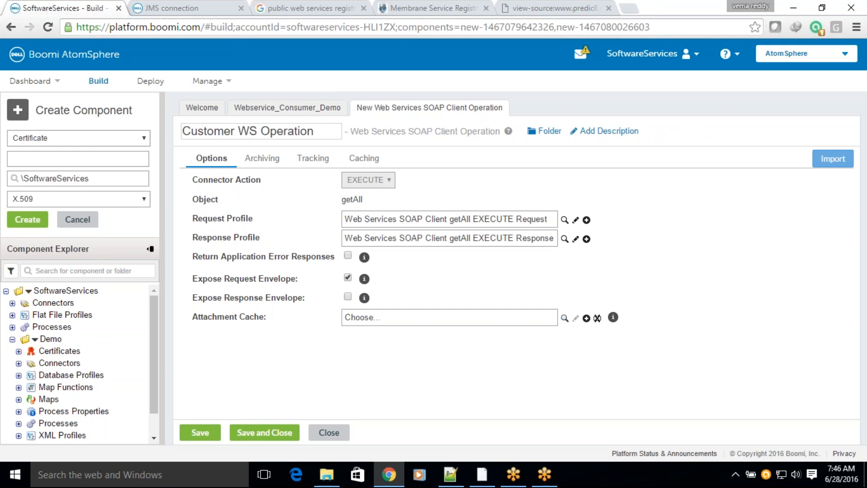
{"action": "key", "text": "BackSpace"}
{"action": "key", "text": "BackSpace"}
{"action": "key", "text": "BackSpace"}
{"action": "key", "text": "BackSpace"}
{"action": "key", "text": "BackSpace"}
{"action": "key", "text": "BackSpace"}
{"action": "type", "text": "getA"}
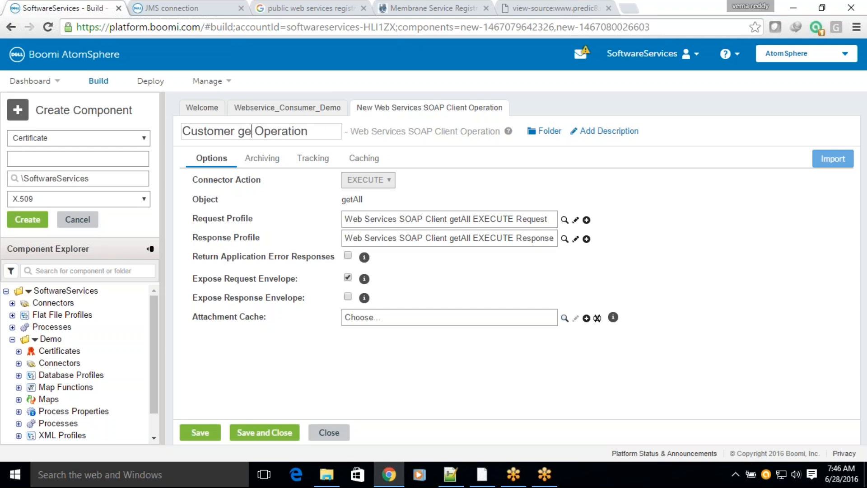
{"action": "type", "text": "ll "}
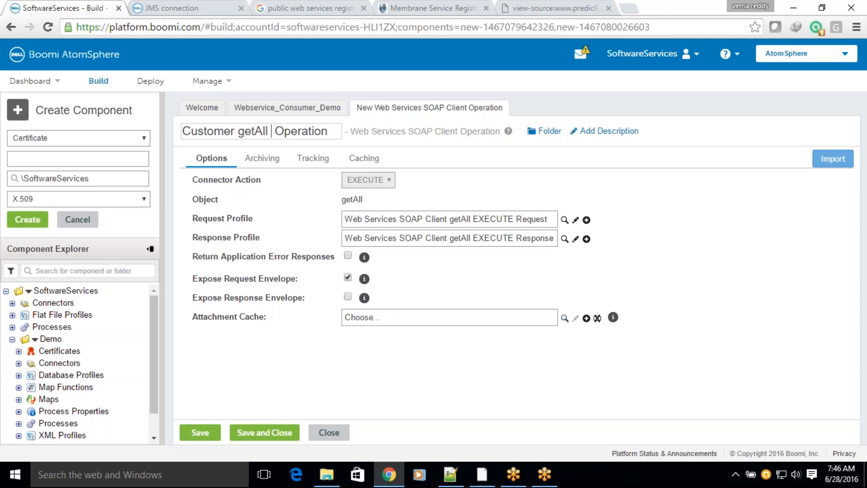
{"action": "type", "text": "WS"}
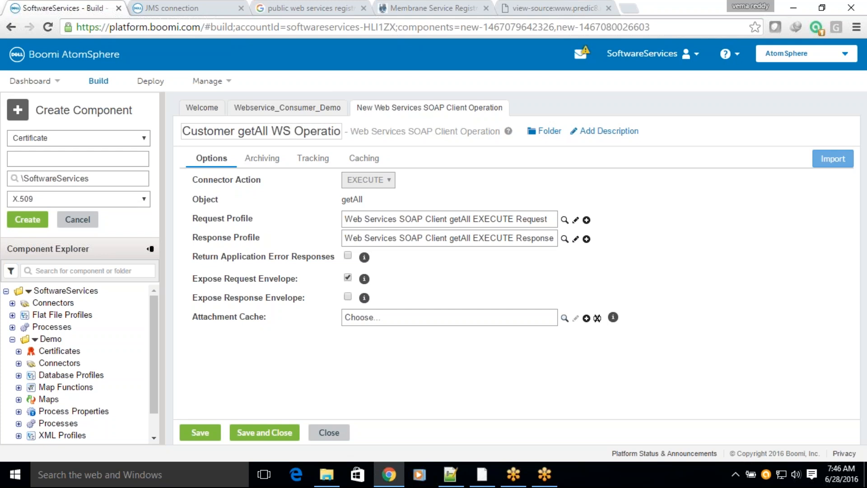
{"action": "type", "text": " Client"}
{"action": "left_click", "coordinate": [246, 433]}
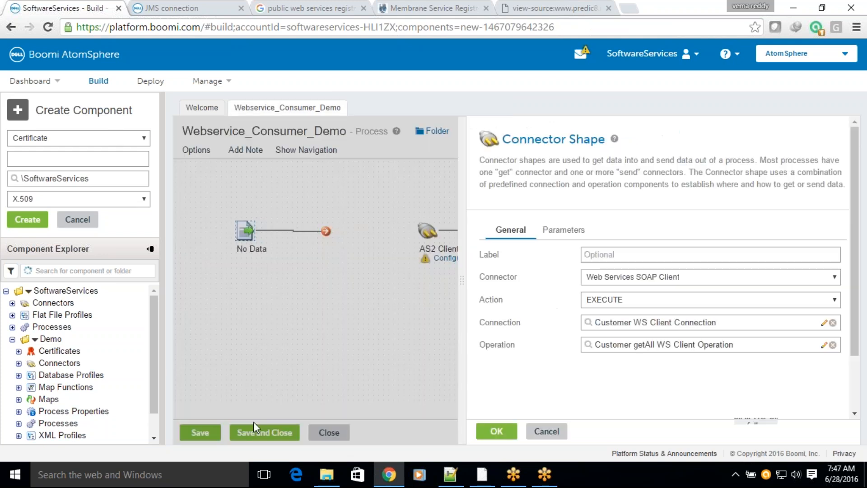
{"action": "left_click", "coordinate": [494, 433]}
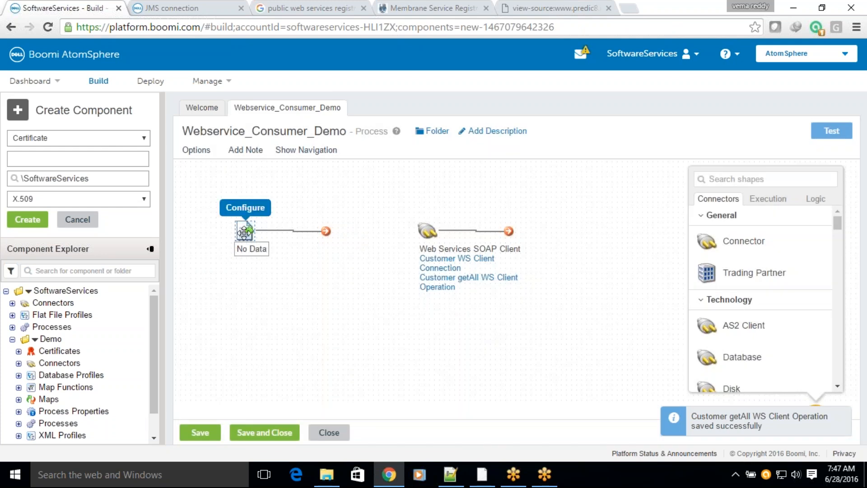
Step: Connect the No Data start shape to the Web Services SOAP Client shape and move both shapes closer together
{"action": "left_click_drag", "start_coordinate": [245, 233], "coordinate": [244, 242]}
{"action": "left_click_drag", "start_coordinate": [326, 241], "coordinate": [423, 233]}
{"action": "left_click_drag", "start_coordinate": [244, 246], "coordinate": [254, 236]}
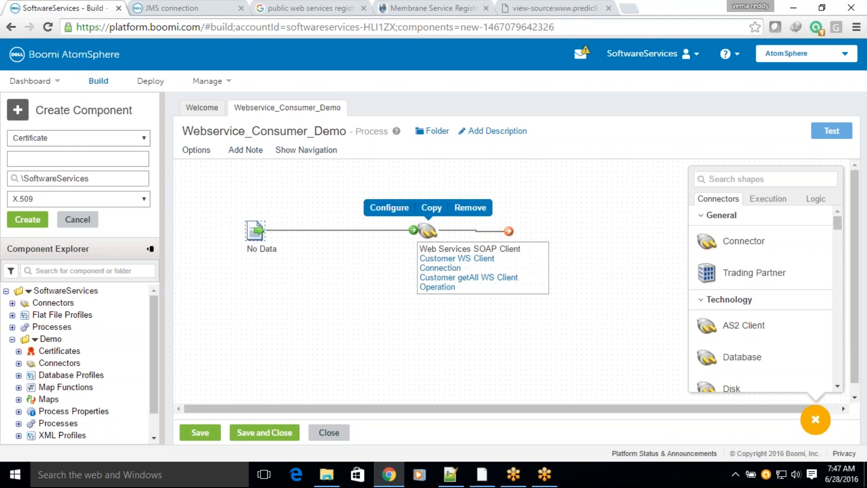
{"action": "left_click_drag", "start_coordinate": [428, 231], "coordinate": [387, 232]}
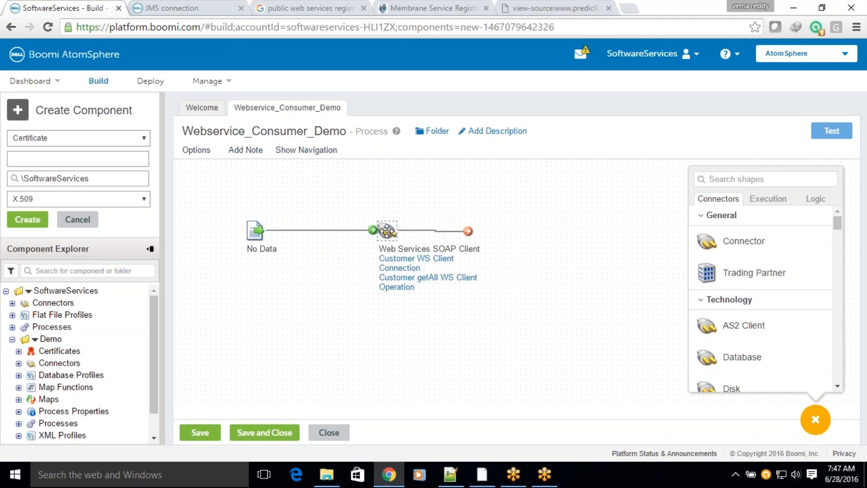
Step: Search Google for soapui in a new browser tab and open the SoapUI website
{"action": "left_click", "coordinate": [632, 11]}
{"action": "type", "text": "go"}
{"action": "key", "text": "Return"}
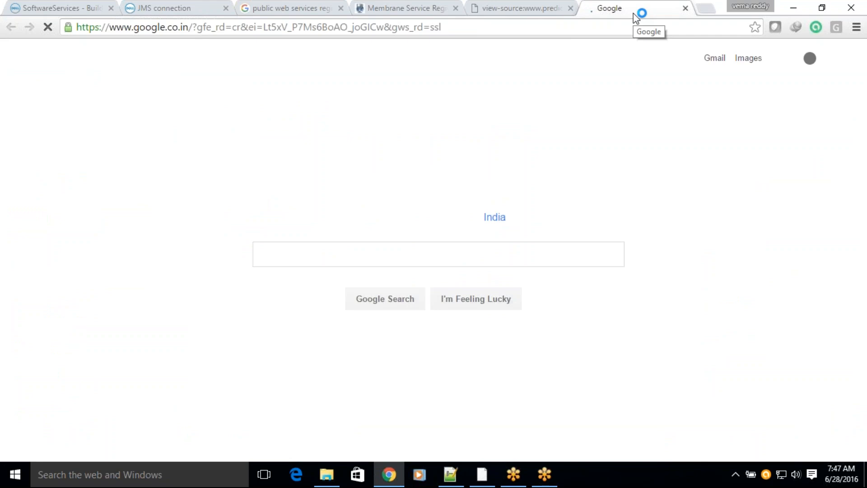
{"action": "type", "text": "soapui"}
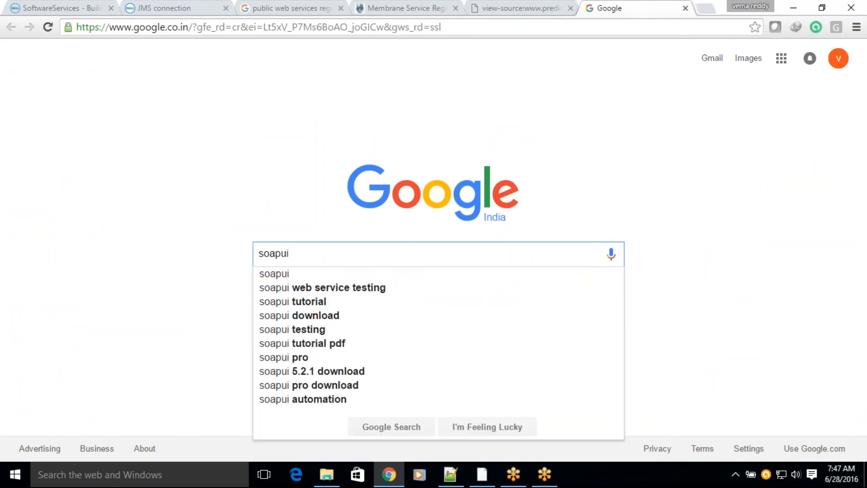
{"action": "key", "text": "Down"}
{"action": "key", "text": "Return"}
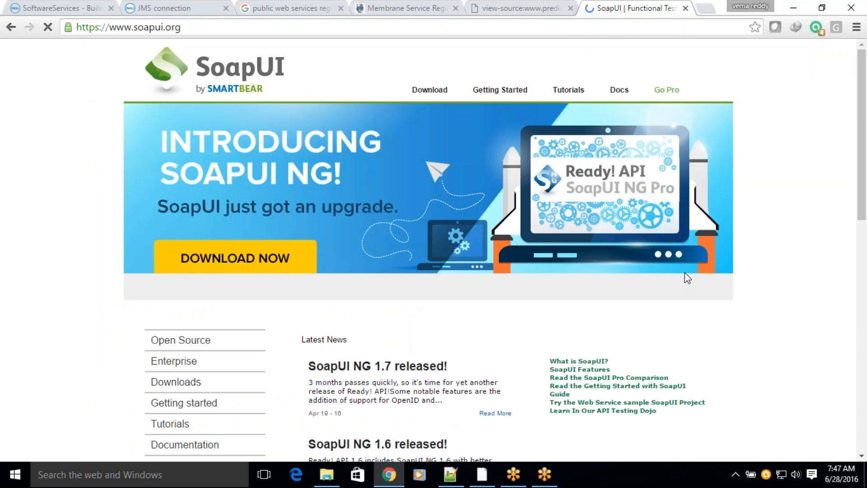
Step: Open the SoapUI NG download offer from the home page banner and examine the SoapUI NG Pro download form
{"action": "scroll", "coordinate": [686, 270], "scroll_direction": "down", "scroll_amount": 3}
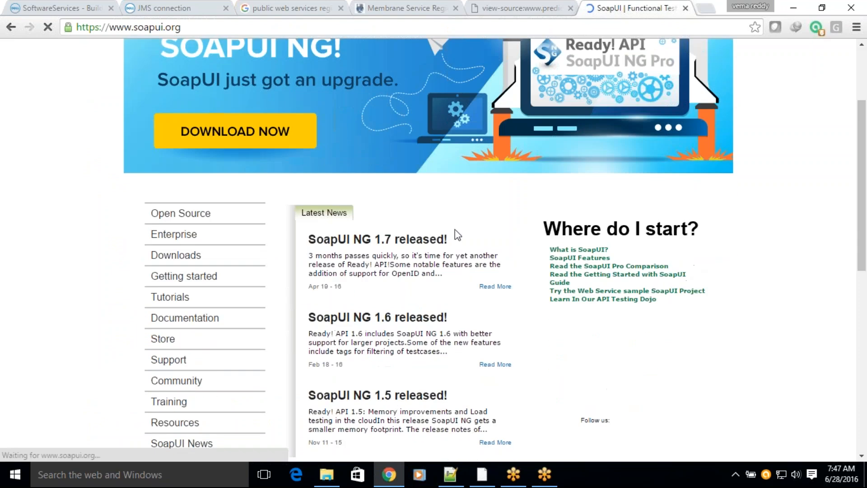
{"action": "left_click", "coordinate": [288, 128]}
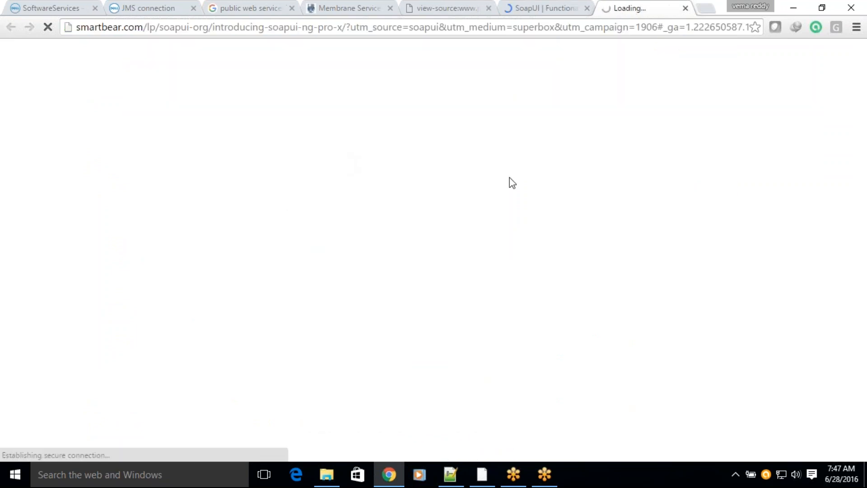
{"action": "left_click", "coordinate": [536, 13]}
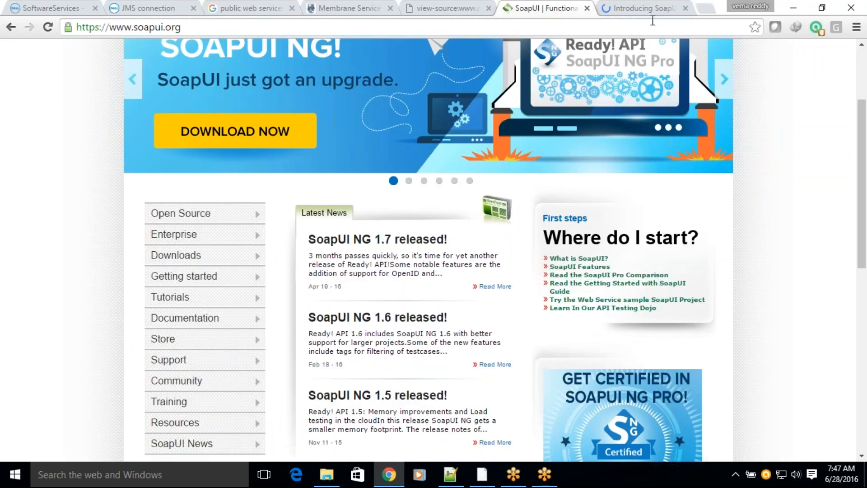
{"action": "left_click", "coordinate": [650, 9]}
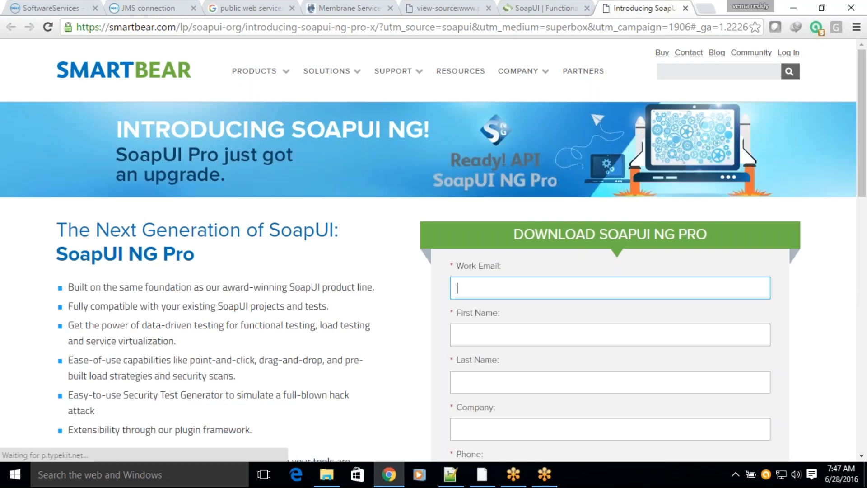
{"action": "scroll", "coordinate": [580, 242], "scroll_direction": "down", "scroll_amount": 4}
{"action": "scroll", "coordinate": [580, 242], "scroll_direction": "down", "scroll_amount": 3}
{"action": "scroll", "coordinate": [580, 242], "scroll_direction": "up", "scroll_amount": 6}
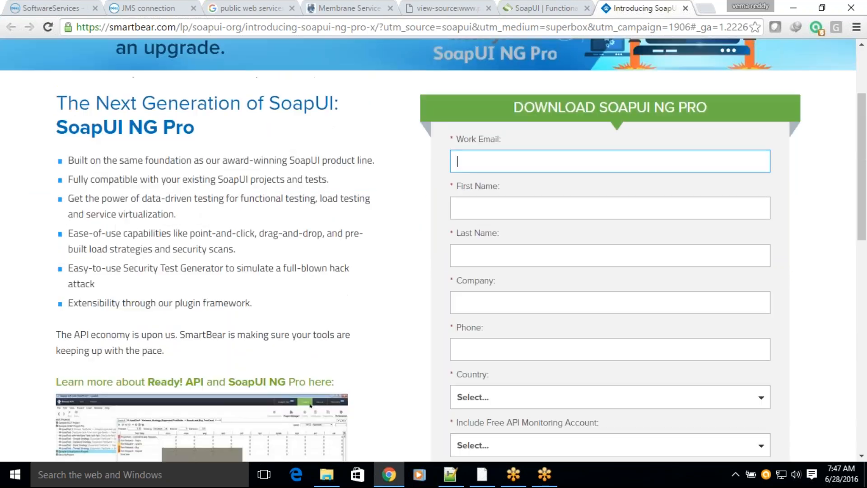
{"action": "scroll", "coordinate": [598, 240], "scroll_direction": "up", "scroll_amount": 1}
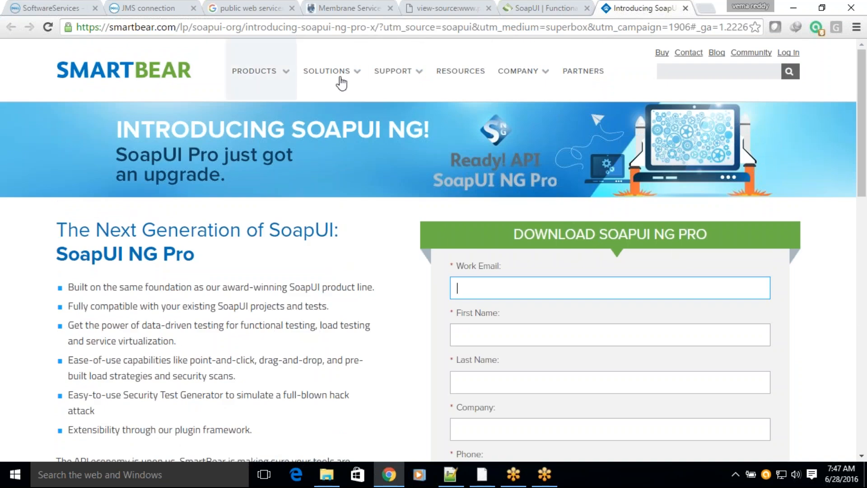
Step: Download the 64-bit Windows installer of SoapUI 5.2.1 from the SoapUI home page's latest release list
{"action": "left_click", "coordinate": [560, 11]}
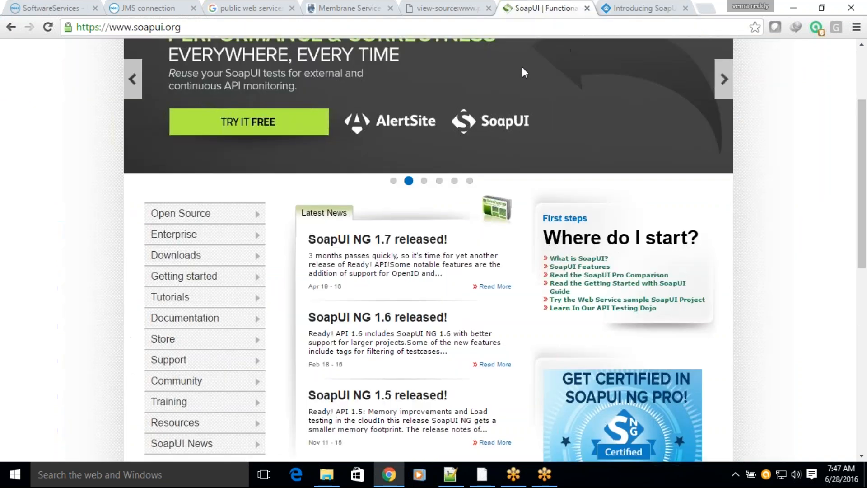
{"action": "scroll", "coordinate": [465, 170], "scroll_direction": "up", "scroll_amount": 2}
{"action": "left_click", "coordinate": [170, 318]}
{"action": "scroll", "coordinate": [412, 253], "scroll_direction": "down", "scroll_amount": 3}
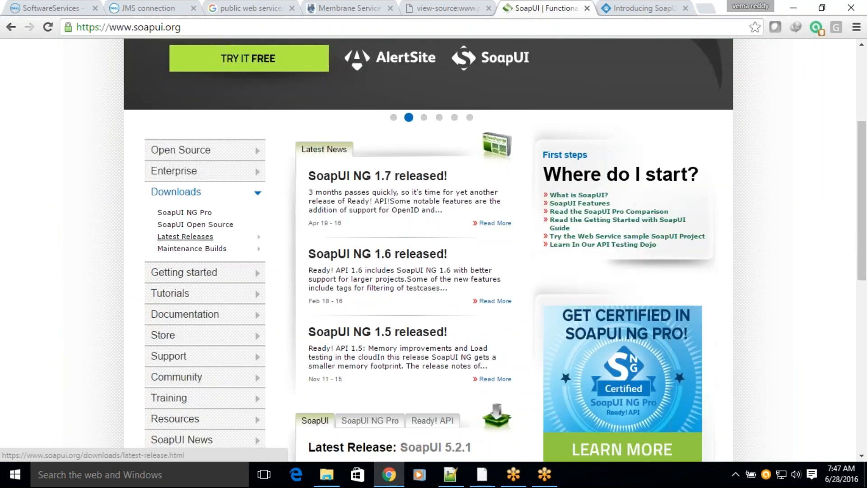
{"action": "scroll", "coordinate": [503, 213], "scroll_direction": "down", "scroll_amount": 4}
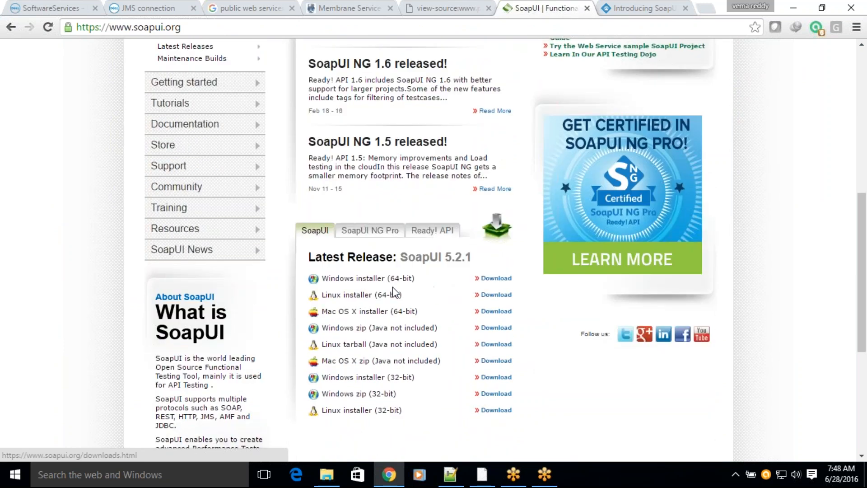
{"action": "left_click", "coordinate": [489, 280]}
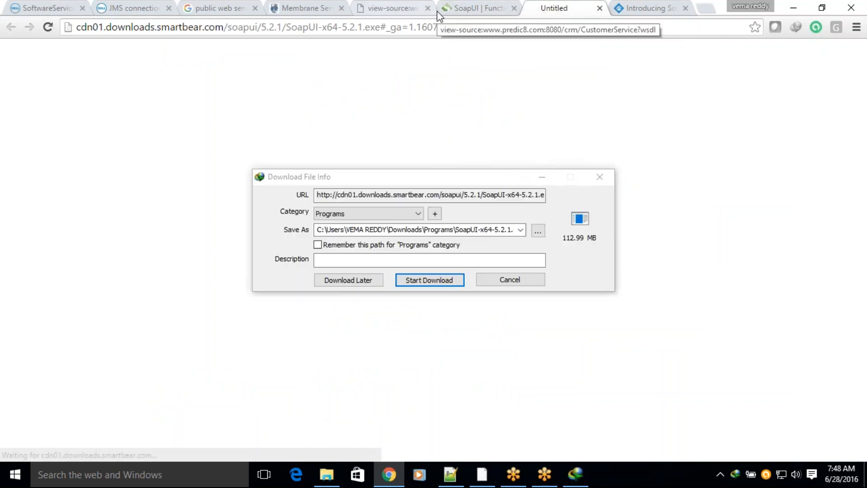
{"action": "left_click", "coordinate": [452, 279]}
{"action": "left_click", "coordinate": [452, 280]}
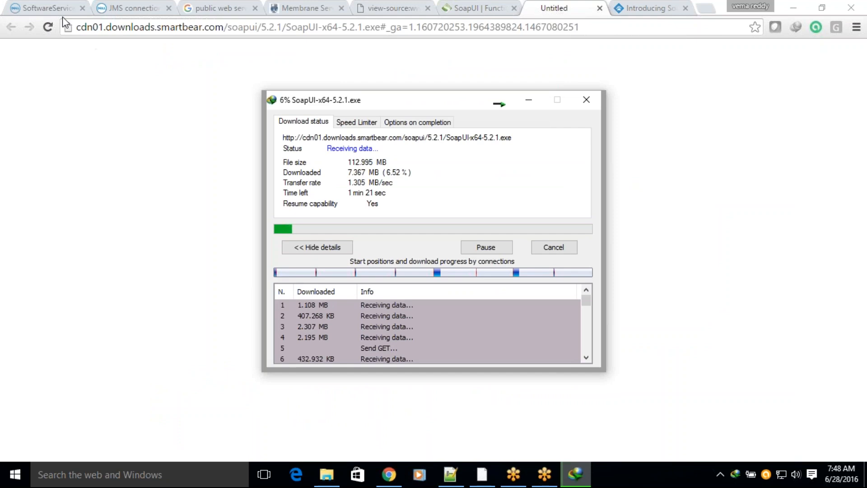
Step: Back in the Boomi process, add a Stop shape after the SOAP client connector, keeping its default options, and space it further away
{"action": "left_click", "coordinate": [35, 10]}
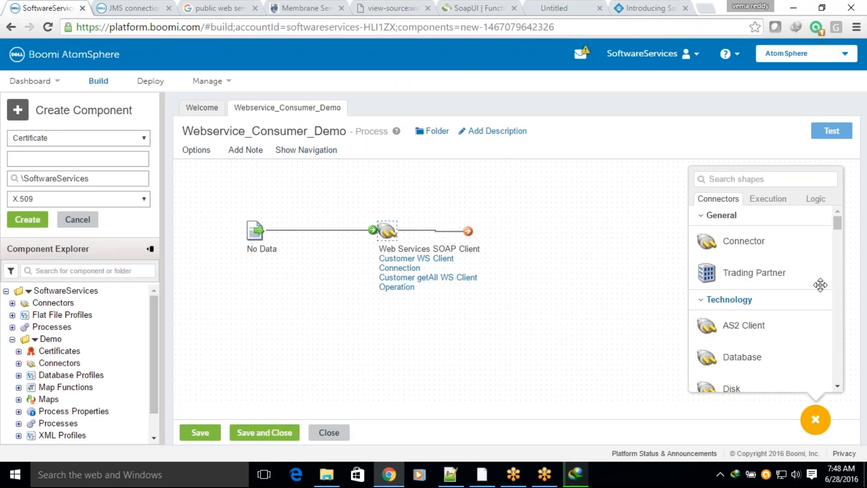
{"action": "left_click", "coordinate": [819, 201]}
{"action": "left_click_drag", "start_coordinate": [708, 380], "coordinate": [497, 242]}
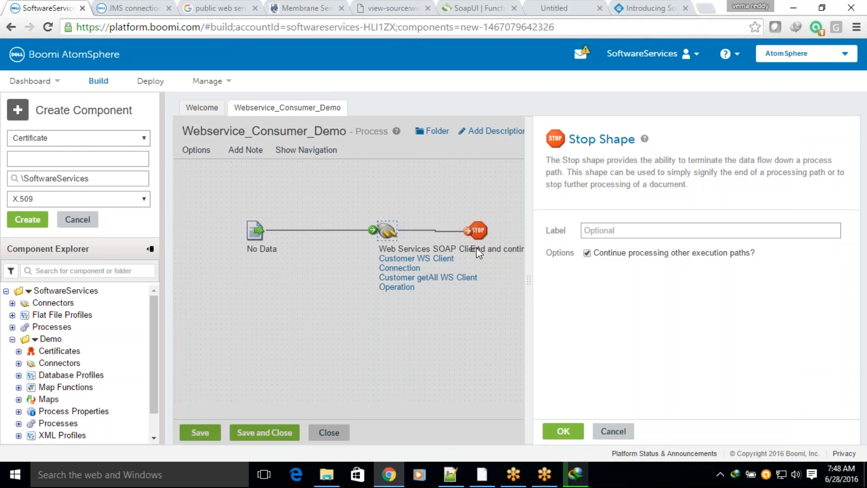
{"action": "left_click", "coordinate": [561, 433]}
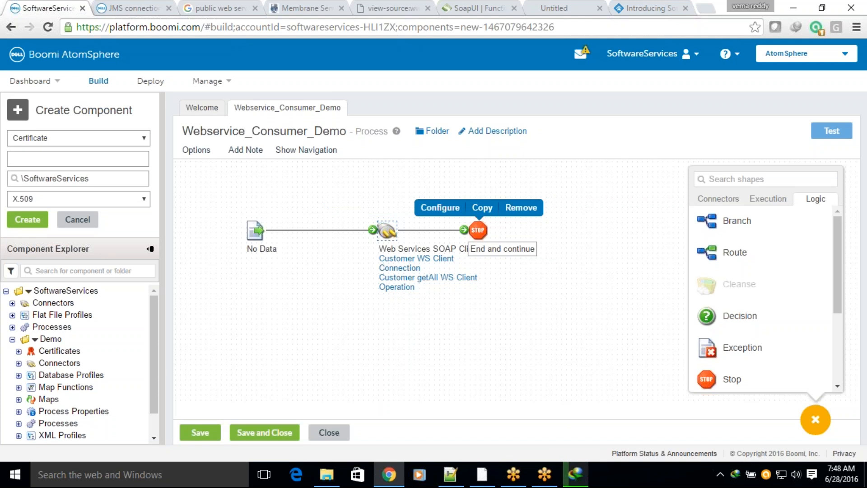
{"action": "left_click_drag", "start_coordinate": [478, 230], "coordinate": [519, 230]}
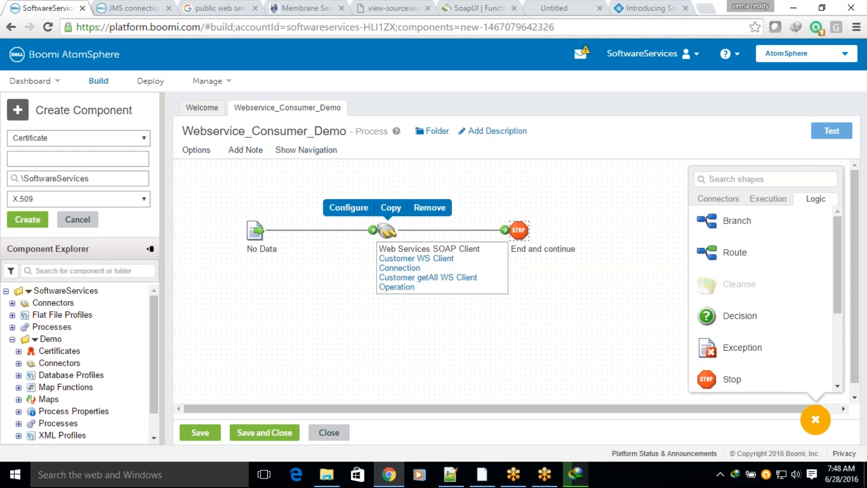
Step: Open the Customer getAll operation's request profile, examine the getAll element inside the envelope body, and close the profile without saving
{"action": "left_click", "coordinate": [391, 285]}
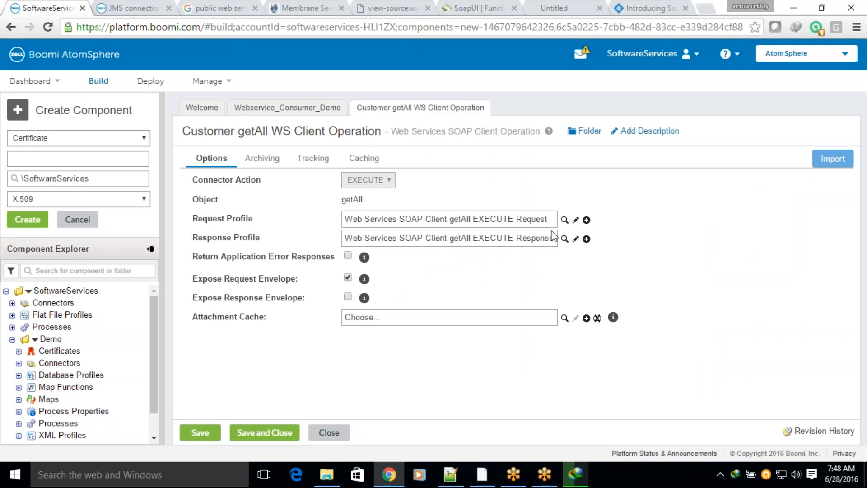
{"action": "left_click", "coordinate": [574, 220]}
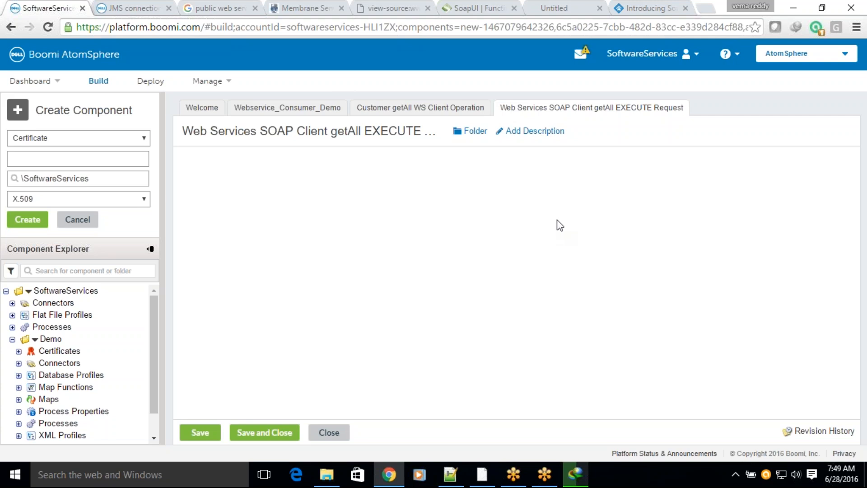
{"action": "left_click", "coordinate": [85, 221]}
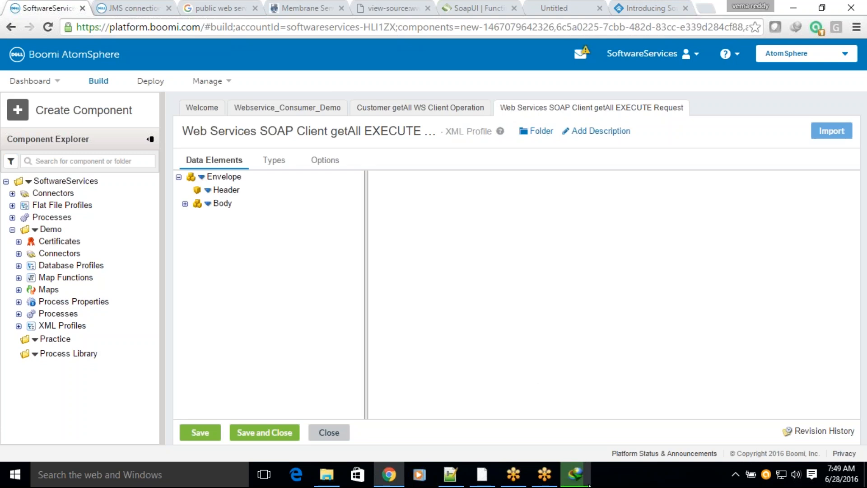
{"action": "left_click", "coordinate": [185, 203]}
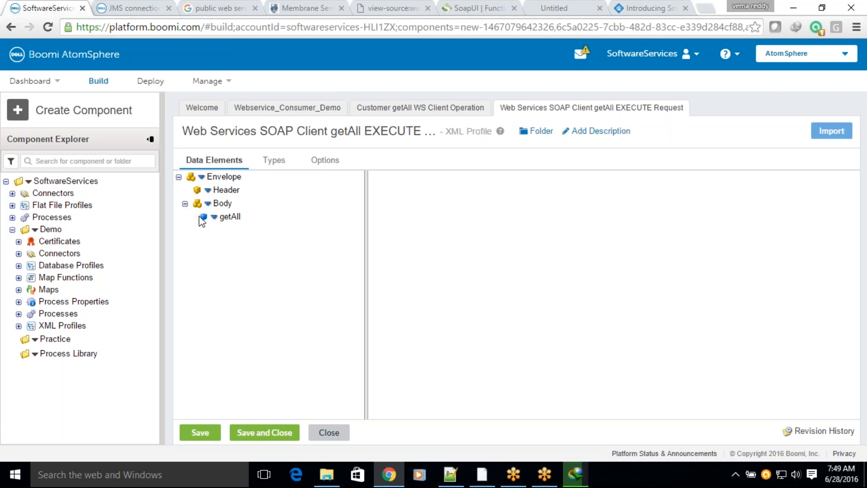
{"action": "left_click", "coordinate": [232, 217]}
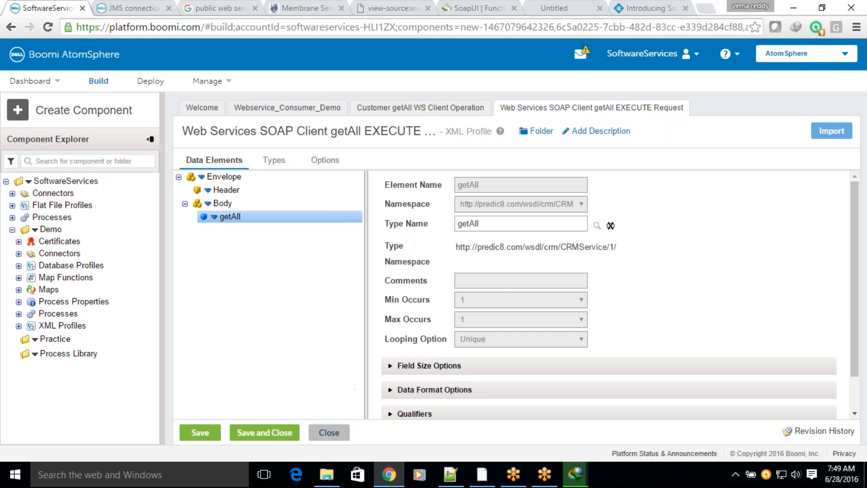
{"action": "left_click", "coordinate": [325, 437]}
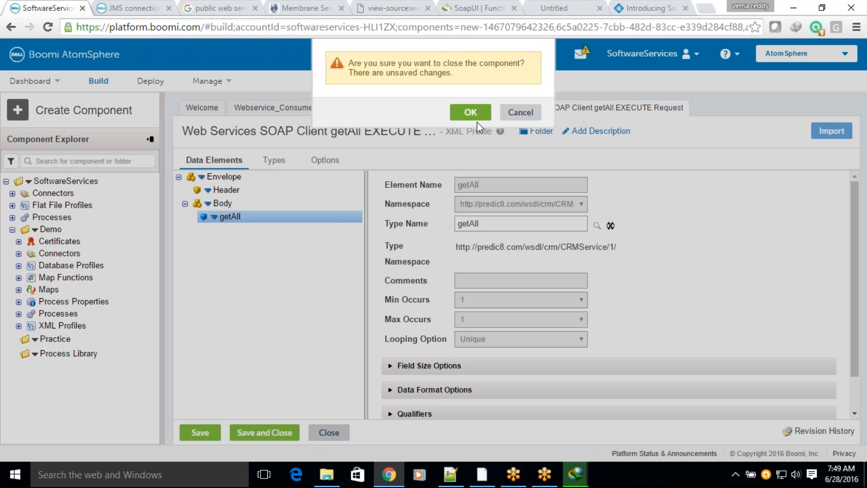
{"action": "left_click", "coordinate": [474, 118]}
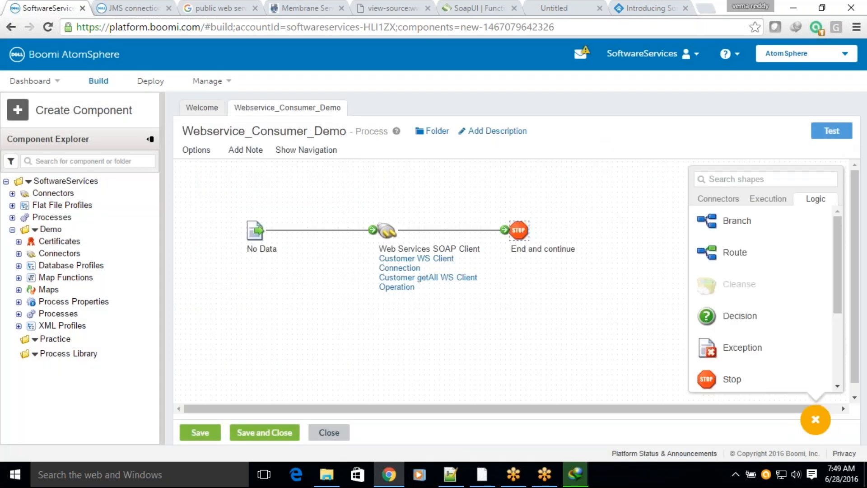
Step: Save the process and run a test on the BOOMI-LOCAL atom, launching the downloaded SoapUI 5.2.1 installer meanwhile
{"action": "left_click", "coordinate": [837, 141]}
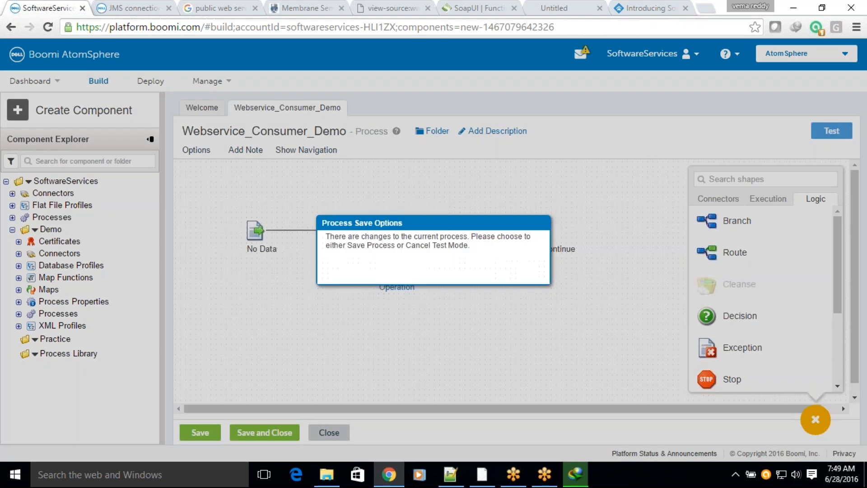
{"action": "left_click", "coordinate": [474, 268]}
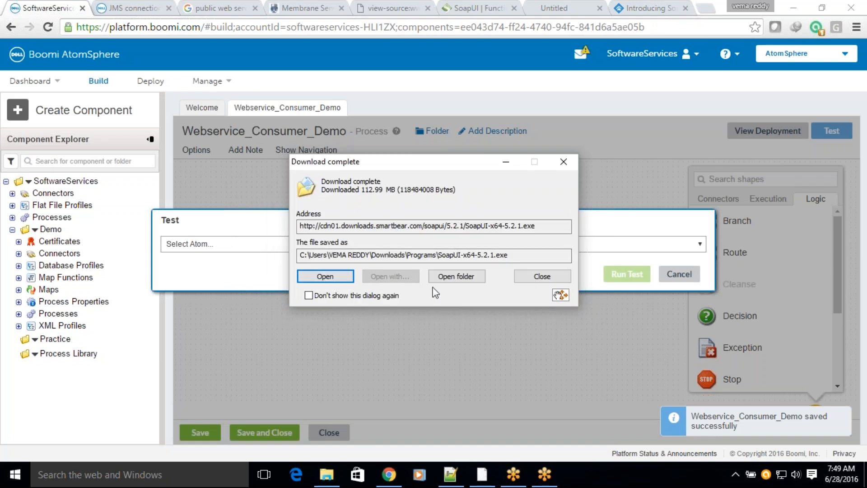
{"action": "left_click", "coordinate": [329, 274]}
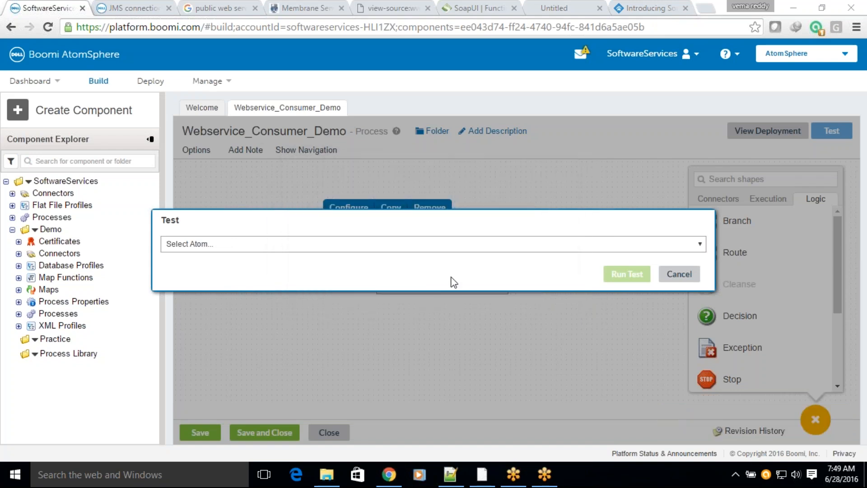
{"action": "left_click", "coordinate": [519, 244]}
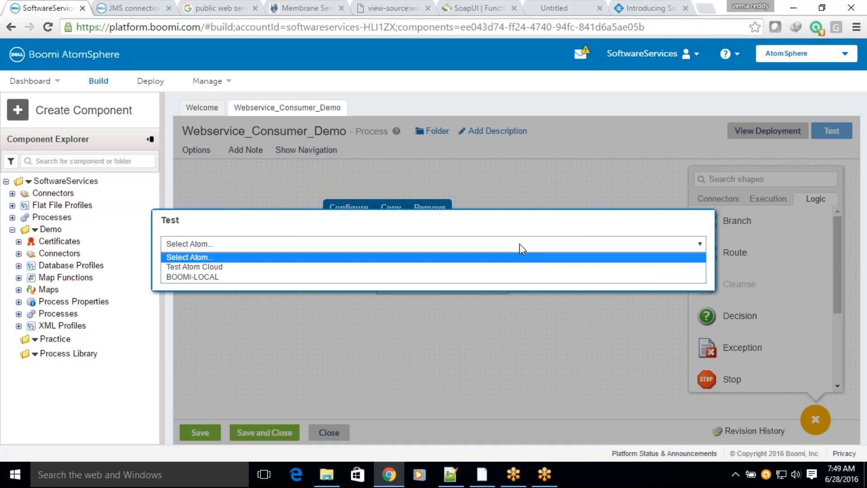
{"action": "left_click", "coordinate": [465, 277]}
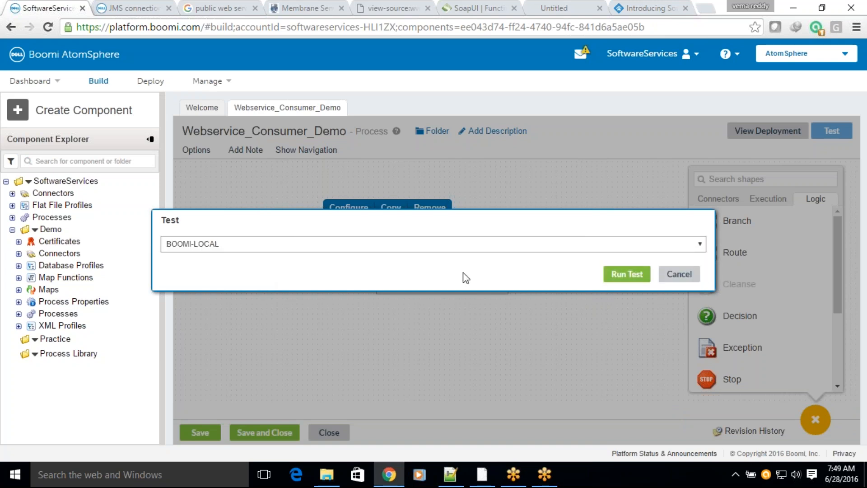
{"action": "left_click", "coordinate": [616, 276]}
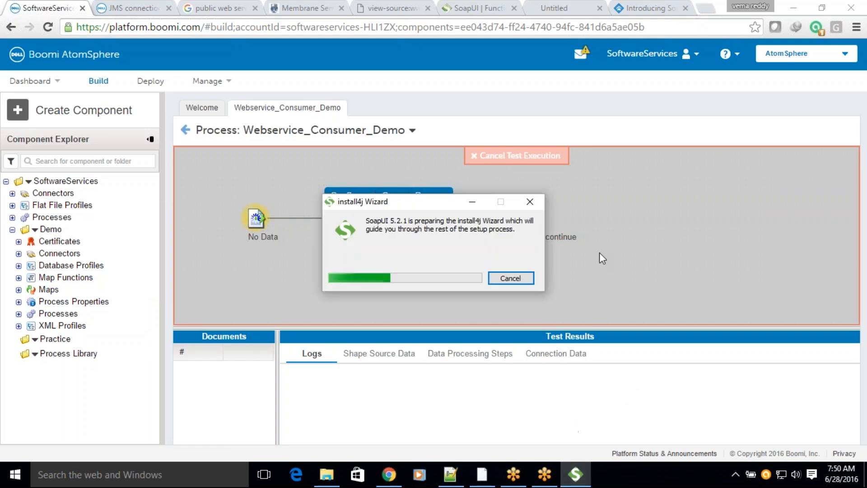
{"action": "left_click_drag", "start_coordinate": [448, 205], "coordinate": [735, 103]}
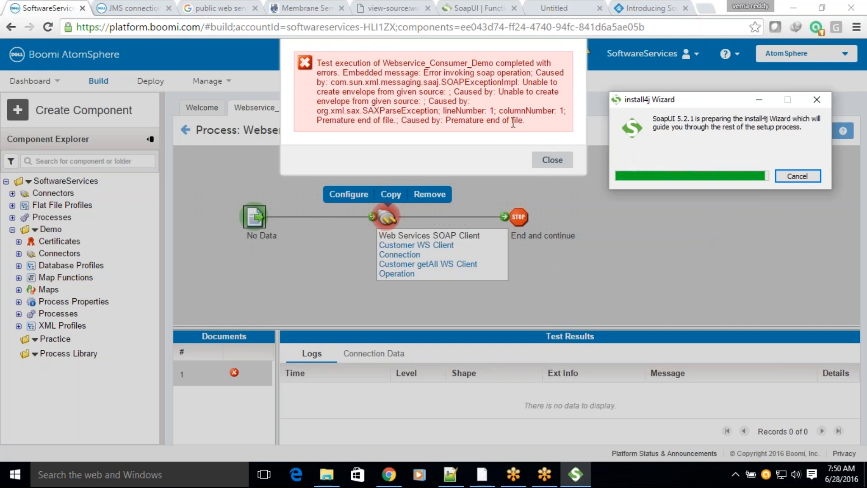
Step: Read the final cause in the test execution error, dismiss the message, and return to the process canvas
{"action": "left_click_drag", "start_coordinate": [454, 121], "coordinate": [532, 122]}
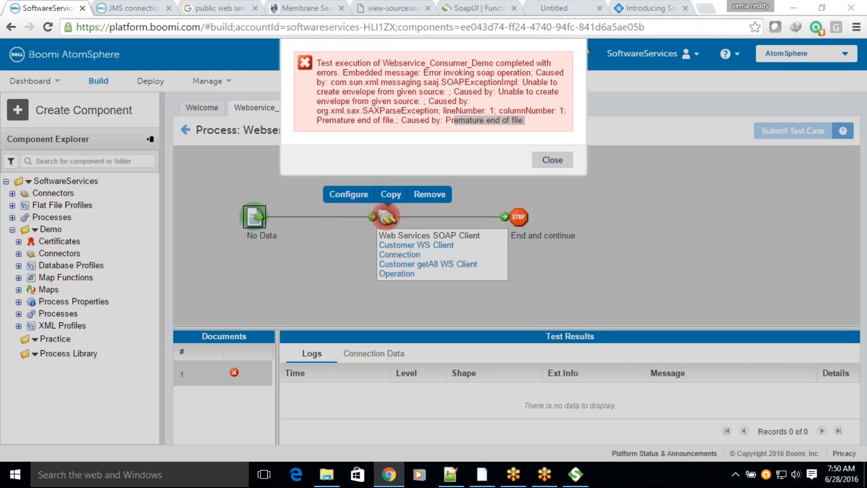
{"action": "left_click", "coordinate": [535, 161]}
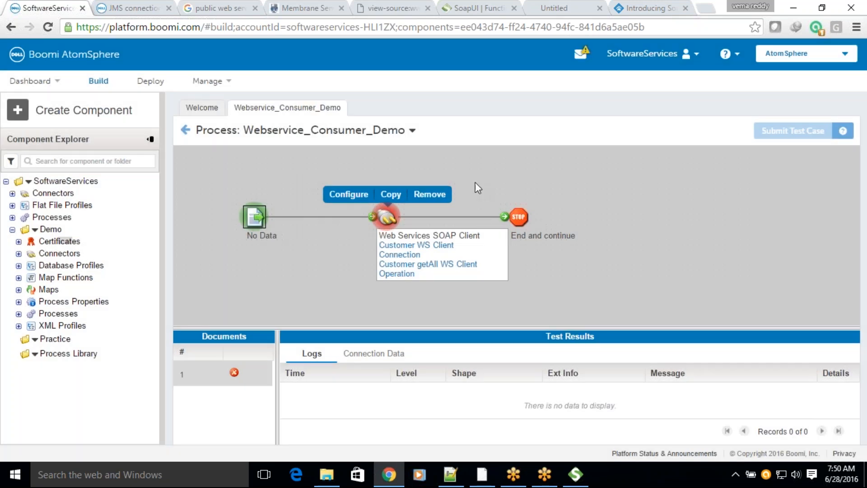
{"action": "left_click", "coordinate": [185, 130]}
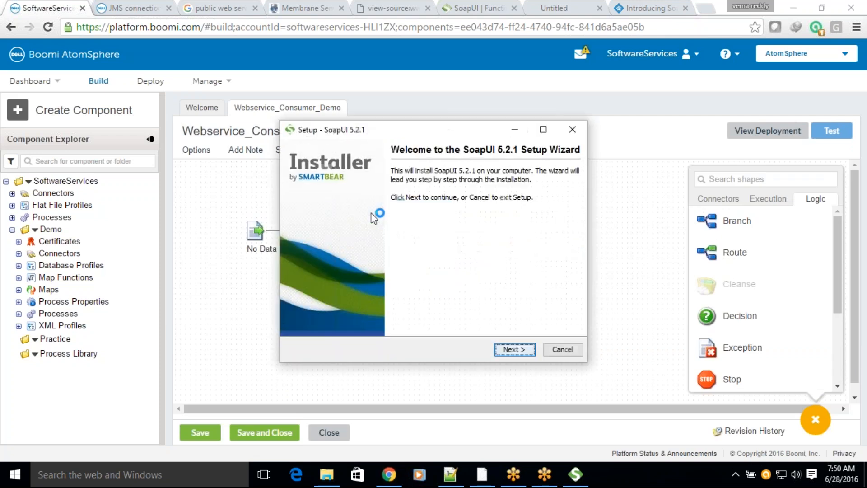
Step: Accept the license agreement in the SoapUI 5.2.1 setup and keep the default destination directory
{"action": "left_click", "coordinate": [513, 349]}
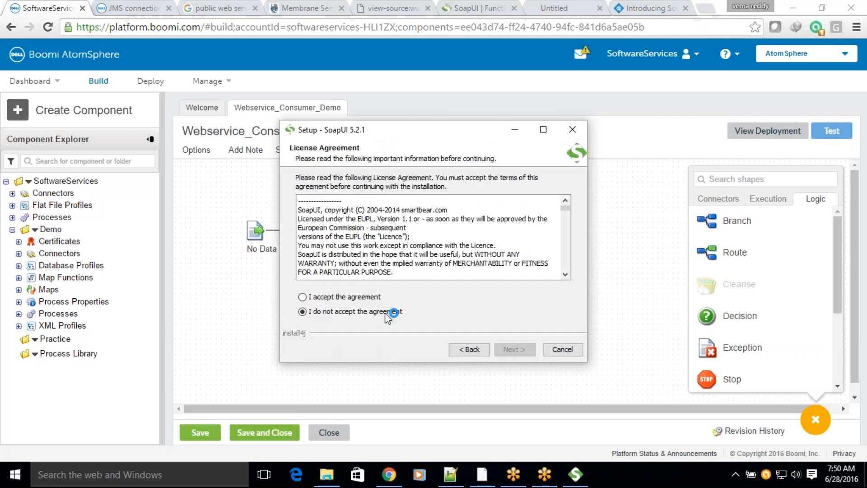
{"action": "left_click", "coordinate": [368, 297]}
{"action": "left_click", "coordinate": [514, 349]}
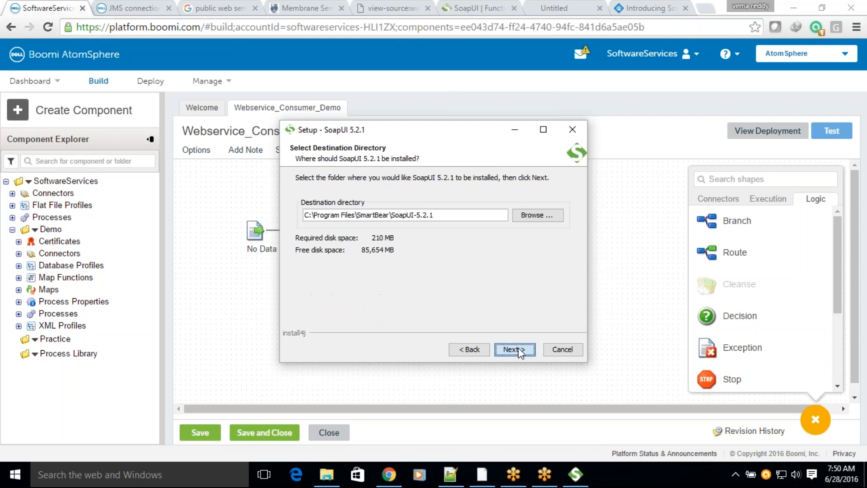
{"action": "left_click", "coordinate": [519, 351]}
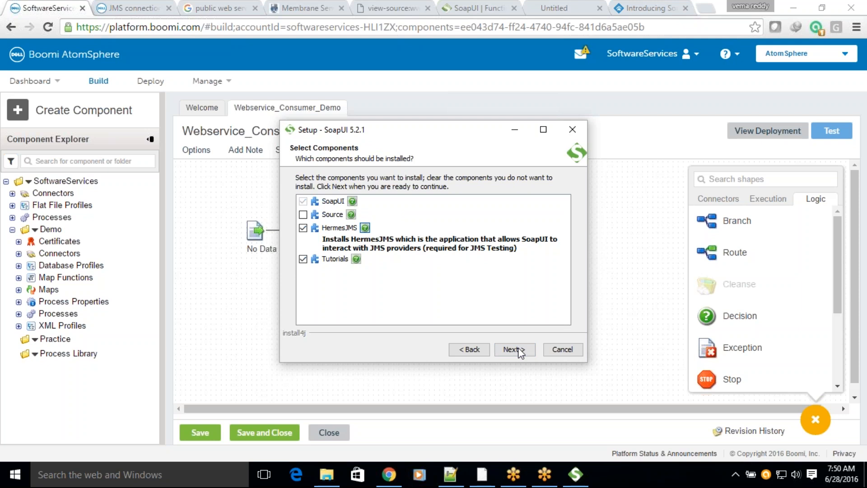
Step: Include the Source component and start the SoapUI installation, keeping the default Start Menu folder and shortcut options
{"action": "left_click", "coordinate": [303, 215]}
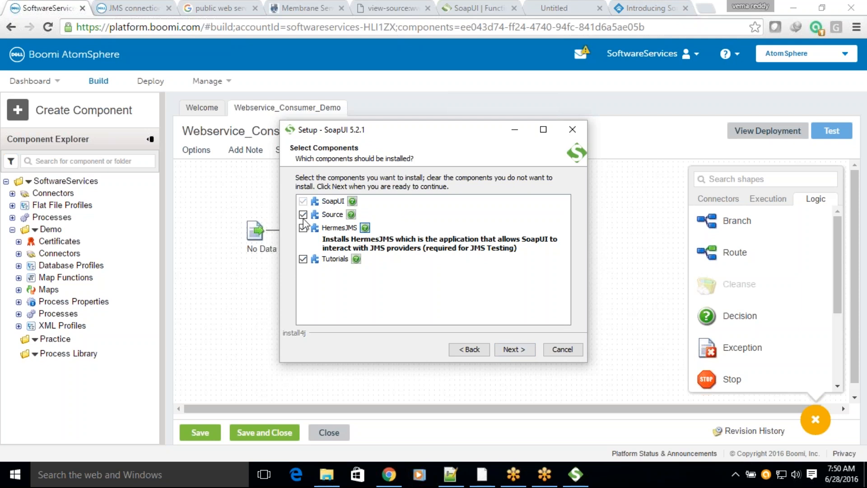
{"action": "left_click", "coordinate": [519, 349]}
{"action": "left_click", "coordinate": [356, 300]}
{"action": "left_click", "coordinate": [517, 349]}
{"action": "left_click", "coordinate": [514, 349]}
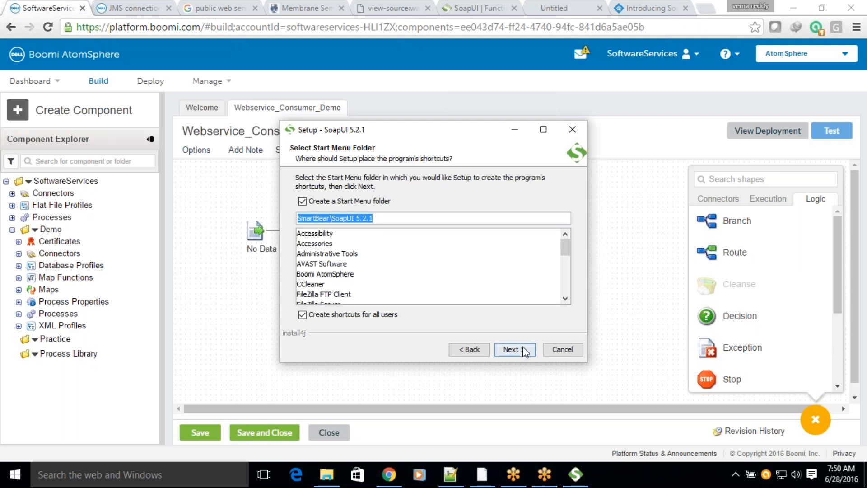
{"action": "left_click", "coordinate": [524, 350]}
{"action": "left_click", "coordinate": [515, 349]}
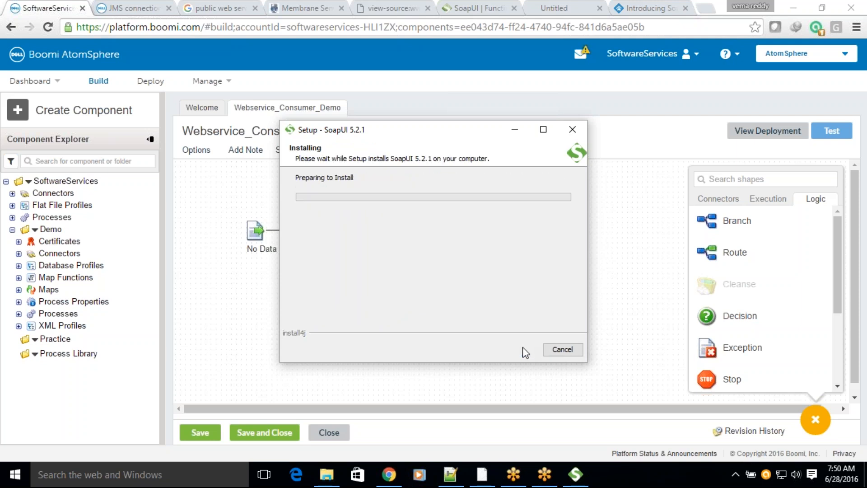
Step: In the Boomi process, add a parameter to the SOAP client connector for Envelope/Body/getAll with an empty static value
{"action": "left_click", "coordinate": [625, 273]}
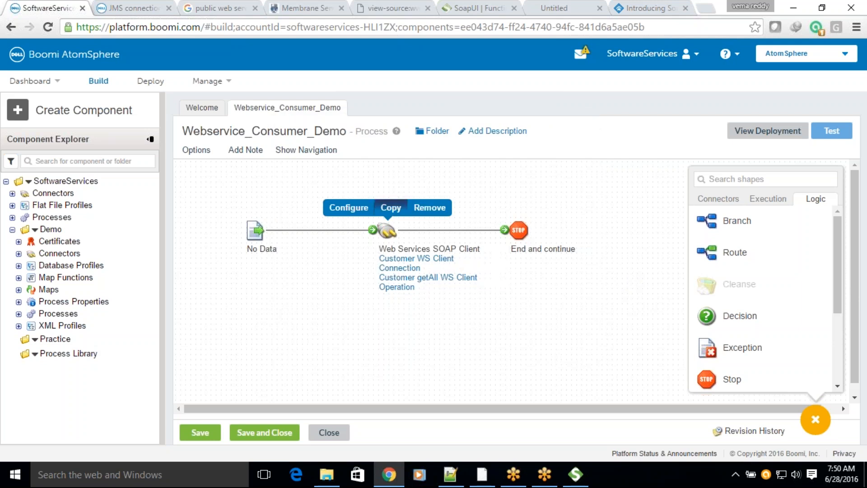
{"action": "left_click", "coordinate": [346, 210]}
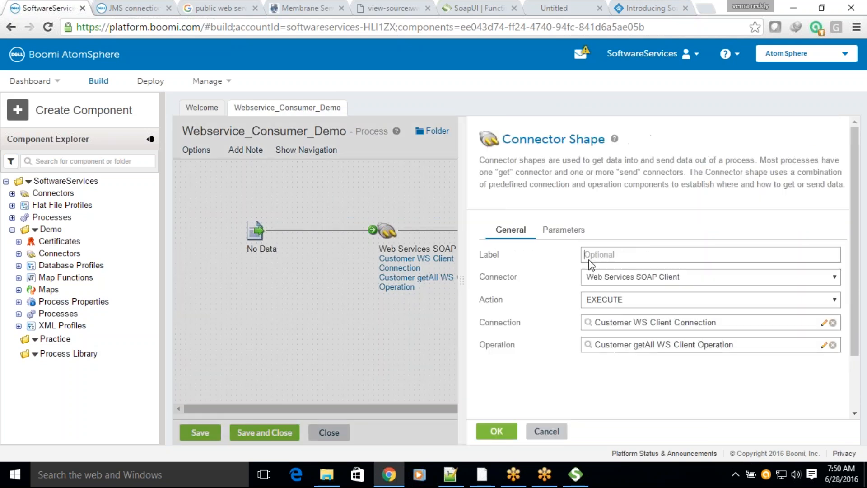
{"action": "left_click", "coordinate": [564, 230]}
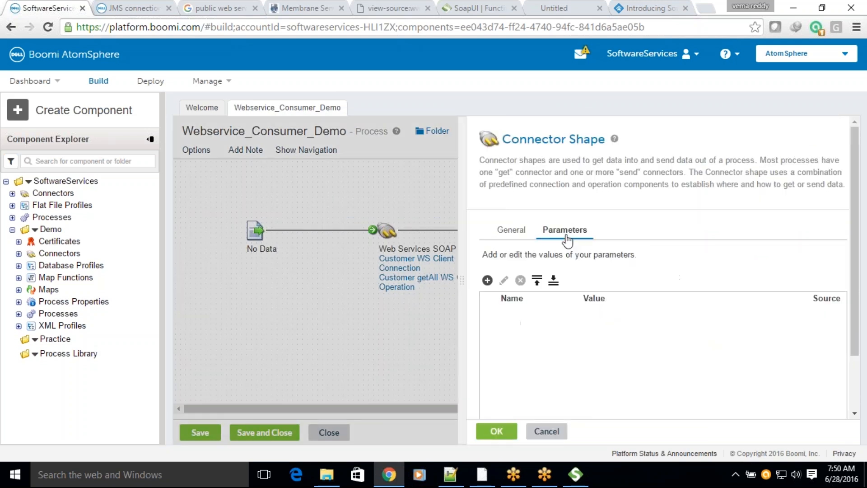
{"action": "left_click", "coordinate": [487, 280]}
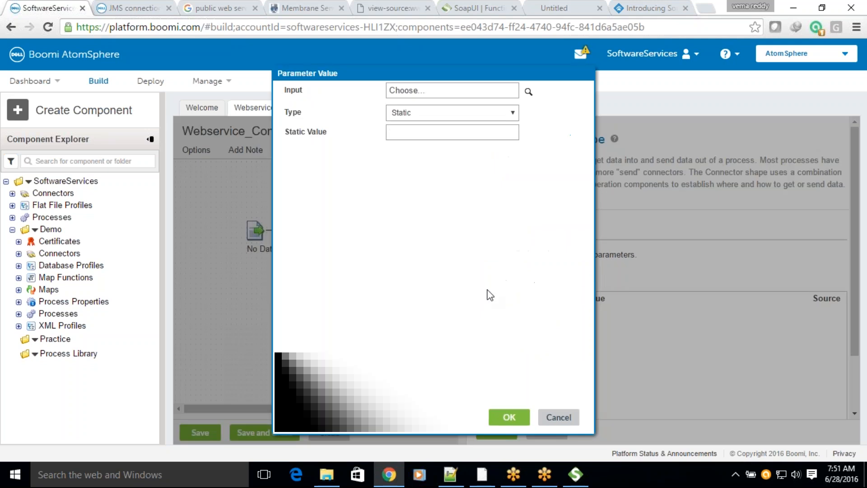
{"action": "left_click", "coordinate": [528, 92]}
{"action": "left_click", "coordinate": [404, 163]}
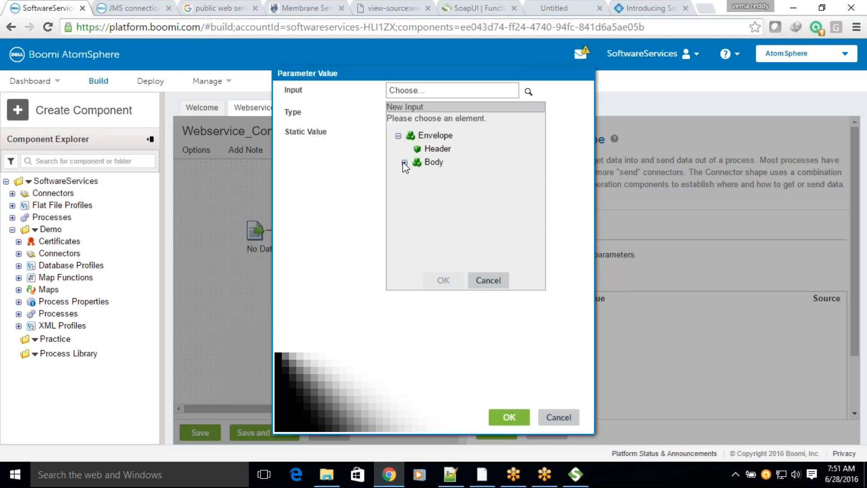
{"action": "left_click", "coordinate": [437, 177]}
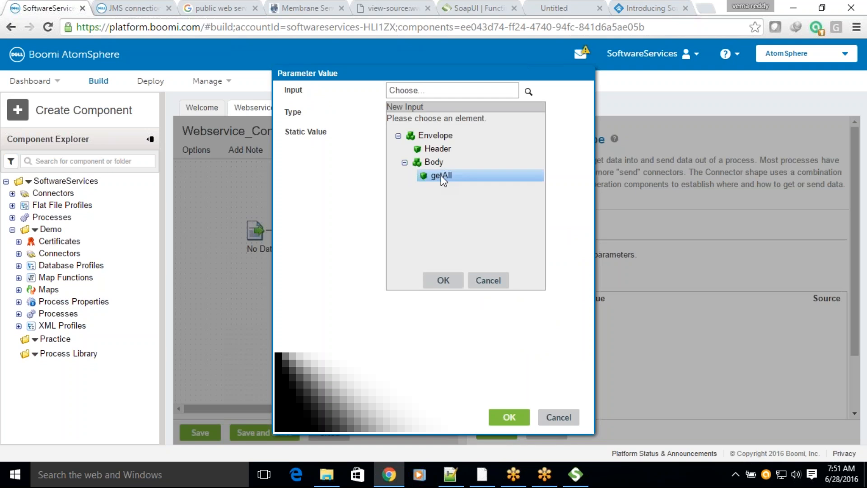
{"action": "left_click", "coordinate": [443, 280]}
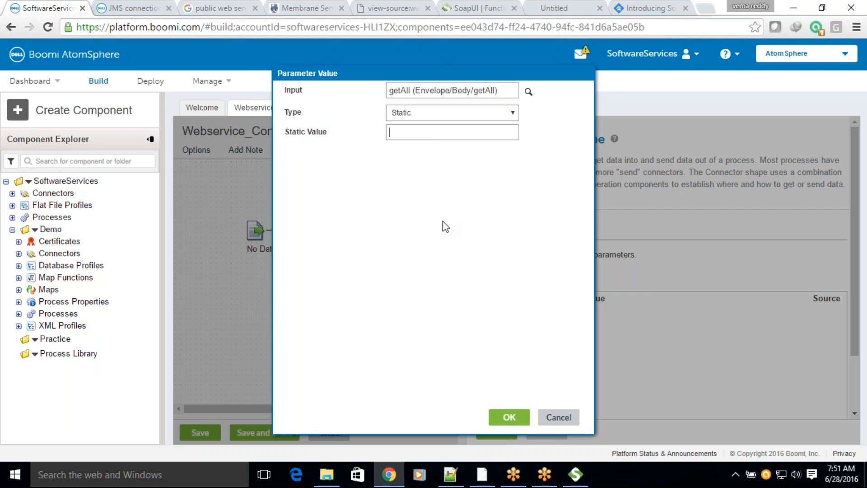
{"action": "left_click", "coordinate": [505, 421]}
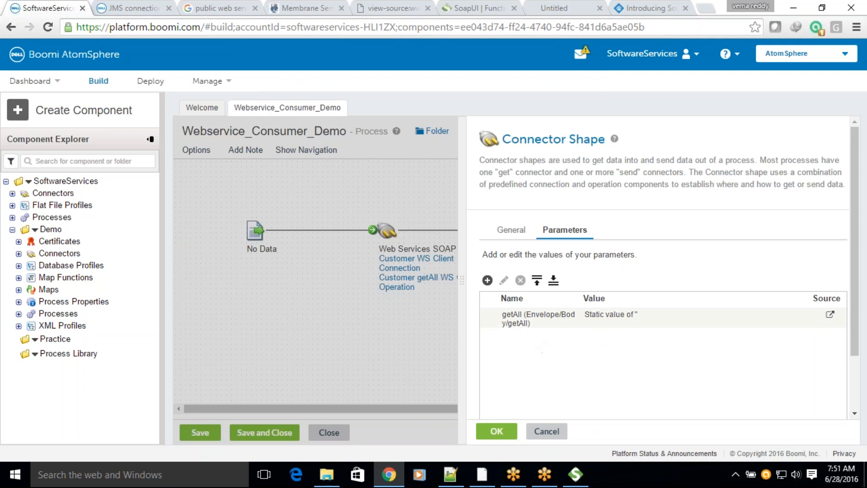
{"action": "left_click", "coordinate": [493, 431]}
Step: Save Webservice_Consumer_Demo with its connector parameter and run a new test on the BOOMI-LOCAL atom
{"action": "left_click", "coordinate": [832, 131]}
{"action": "left_click", "coordinate": [465, 272]}
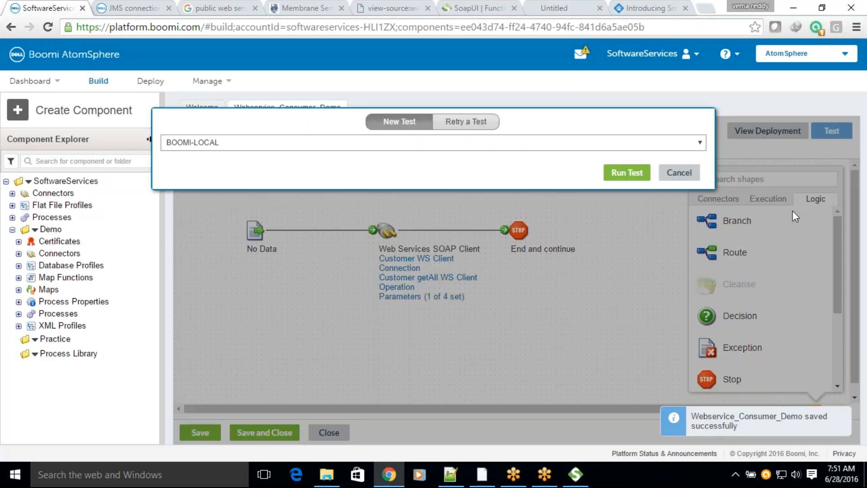
{"action": "left_click", "coordinate": [628, 172]}
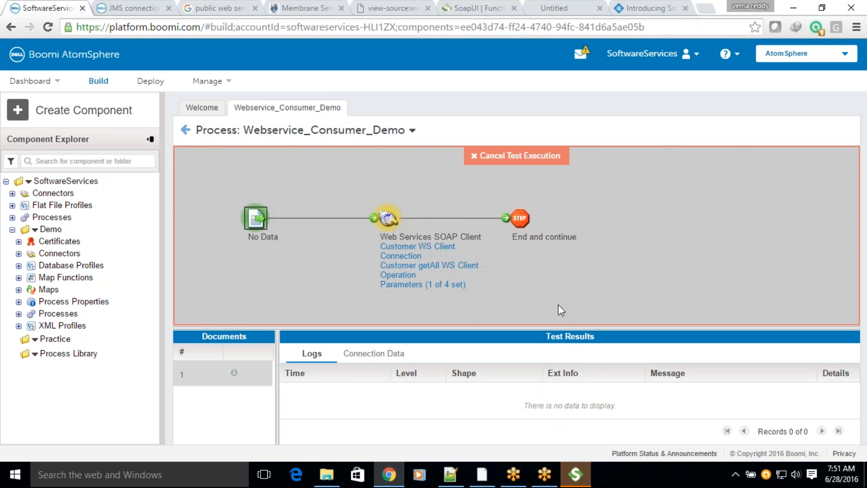
Step: Finish the SoapUI 5.2.1 setup with the options to view the release notes and run SoapUI kept on
{"action": "left_click", "coordinate": [576, 477]}
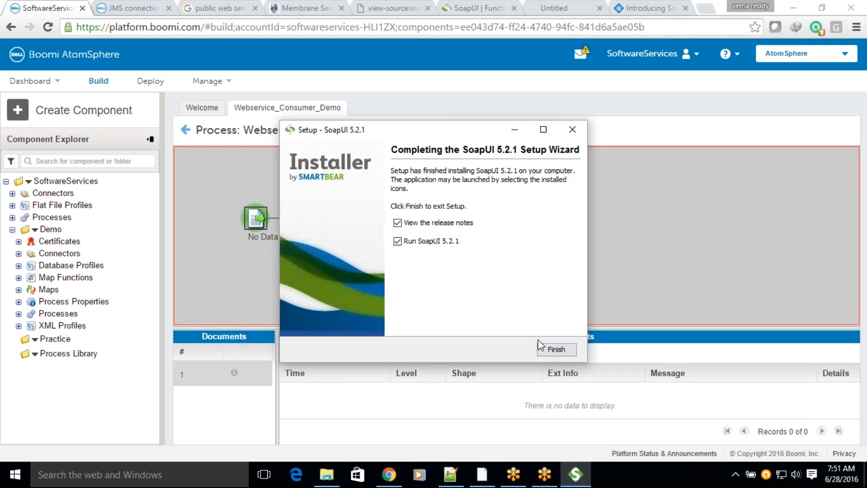
{"action": "left_click", "coordinate": [555, 351]}
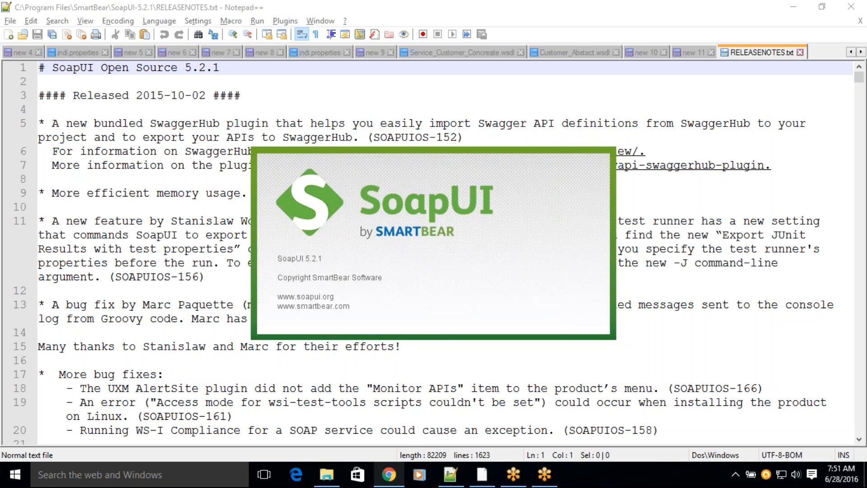
Step: Return to the Boomi test in Chrome and show the execution logs of the SOAP client connector shape
{"action": "left_click", "coordinate": [388, 474]}
{"action": "left_click", "coordinate": [391, 221]}
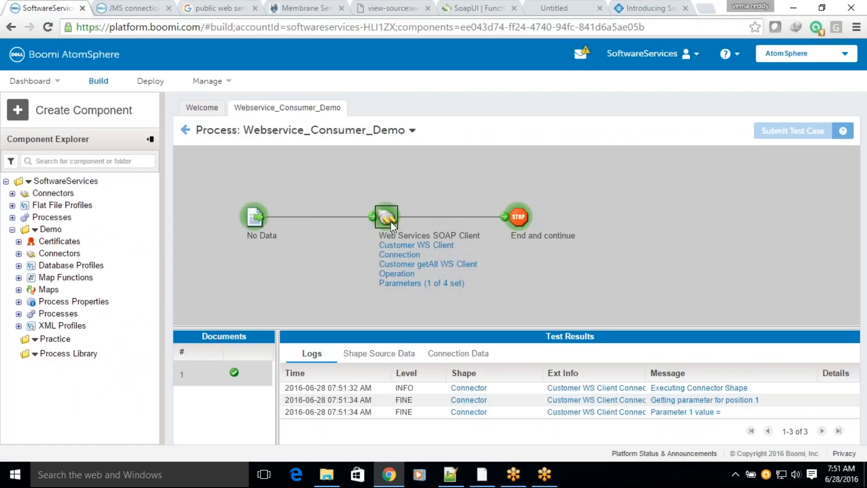
Step: View the source data of the End and continue shape in the test results, download the original document and list all downloads
{"action": "left_click_drag", "start_coordinate": [460, 327], "coordinate": [470, 275]}
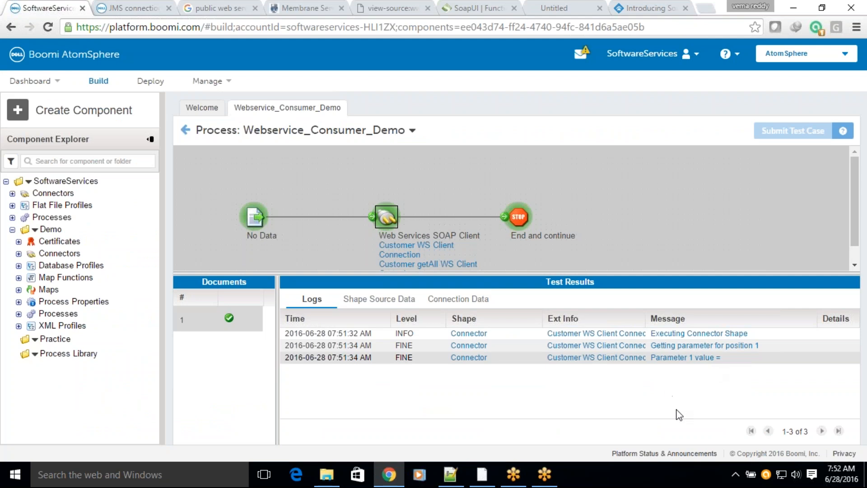
{"action": "left_click", "coordinate": [387, 300]}
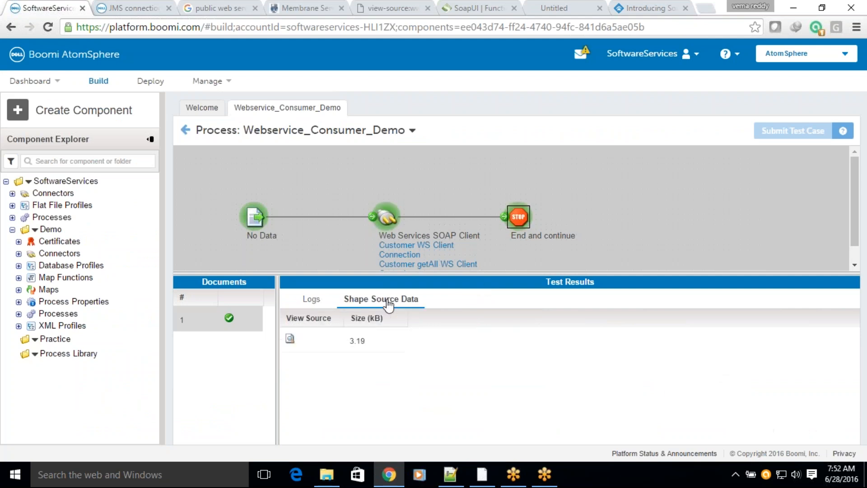
{"action": "left_click", "coordinate": [289, 339]}
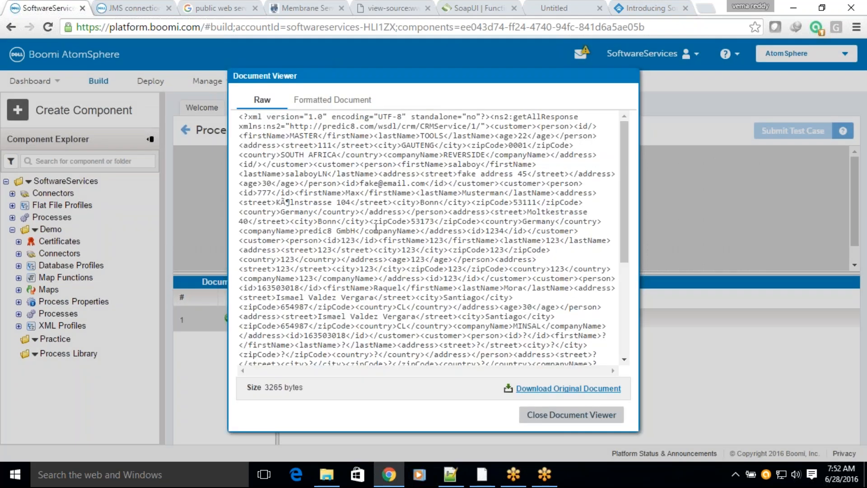
{"action": "left_click", "coordinate": [383, 202]}
{"action": "key", "text": "ctrl+a"}
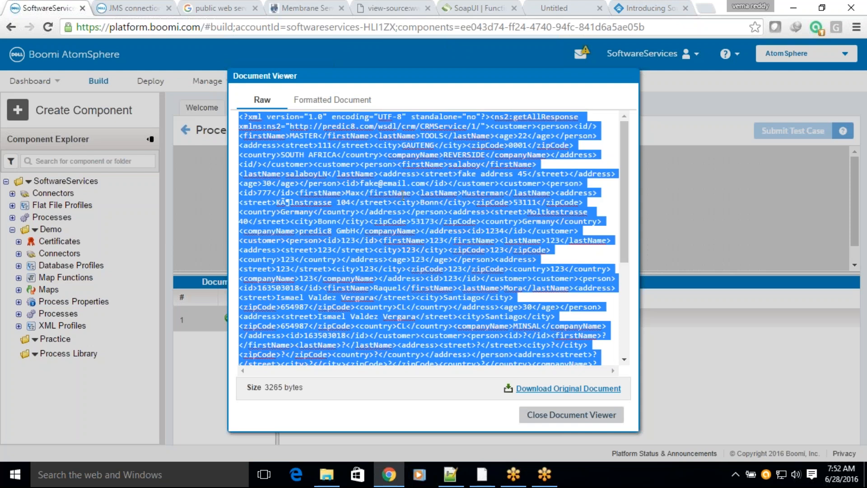
{"action": "left_click", "coordinate": [525, 334]}
{"action": "left_click", "coordinate": [564, 389]}
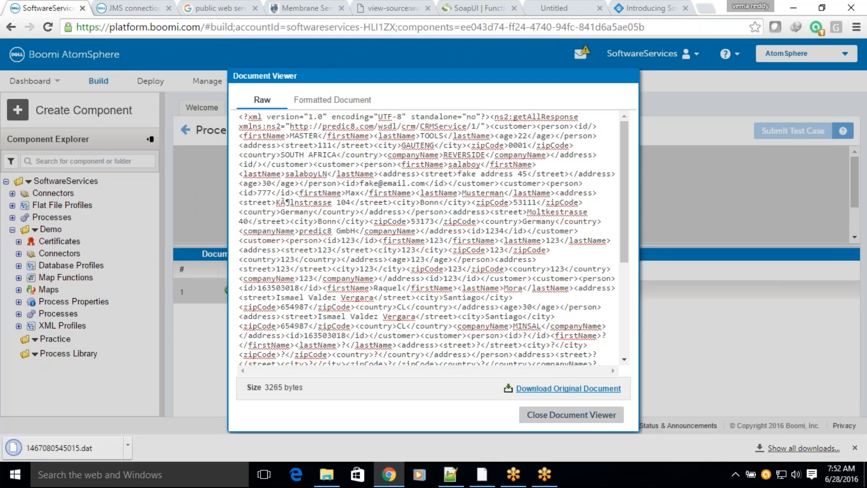
{"action": "left_click", "coordinate": [773, 449]}
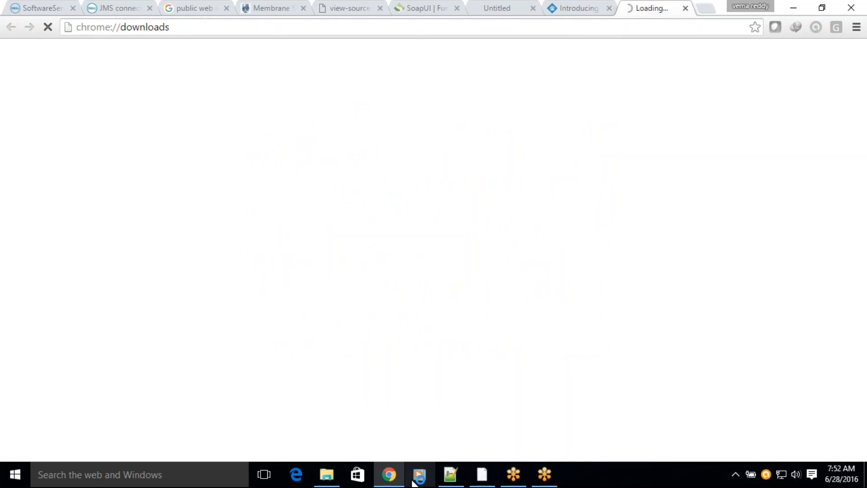
Step: Agree to send anonymous usage statistics in SoapUI and return to the downloads list in Chrome
{"action": "left_click", "coordinate": [393, 472]}
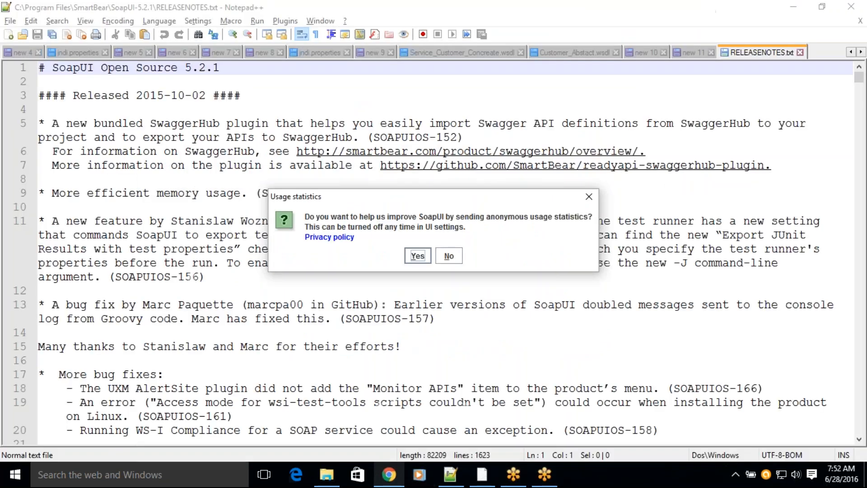
{"action": "left_click", "coordinate": [422, 257]}
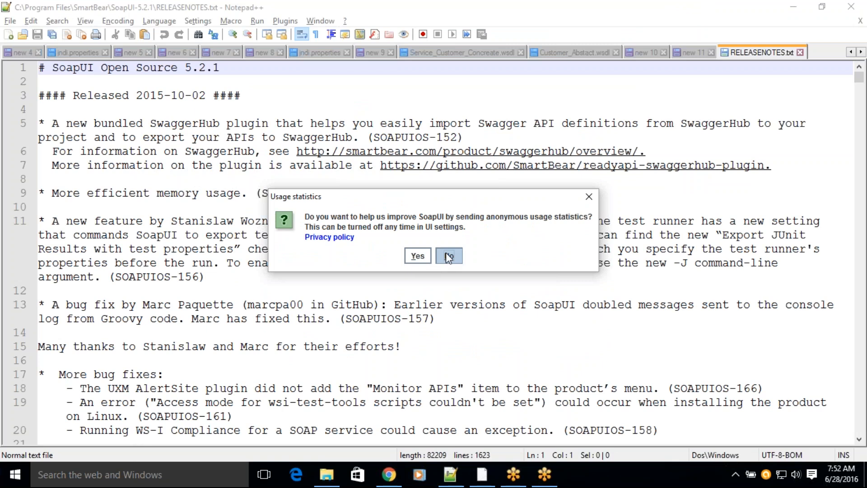
{"action": "left_click", "coordinate": [390, 475]}
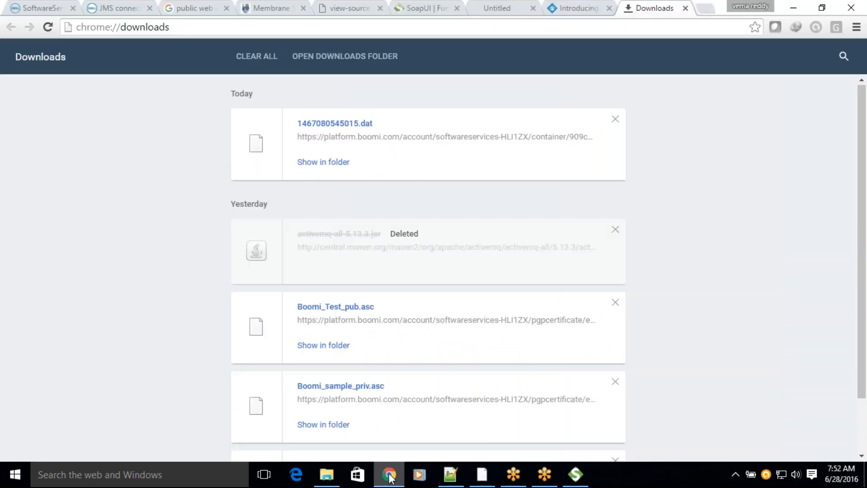
Step: Show the downloaded file 1467080545015.dat in its folder and open it in Notepad++
{"action": "left_click", "coordinate": [40, 8]}
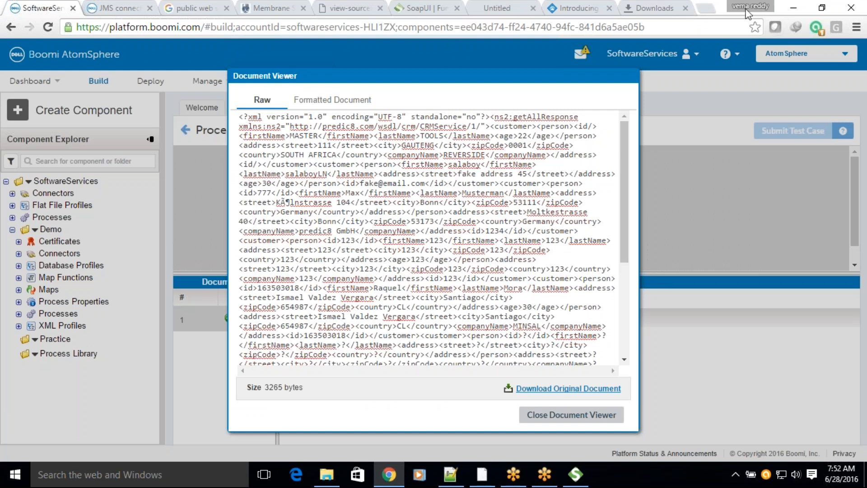
{"action": "left_click", "coordinate": [647, 12]}
{"action": "left_click", "coordinate": [327, 163]}
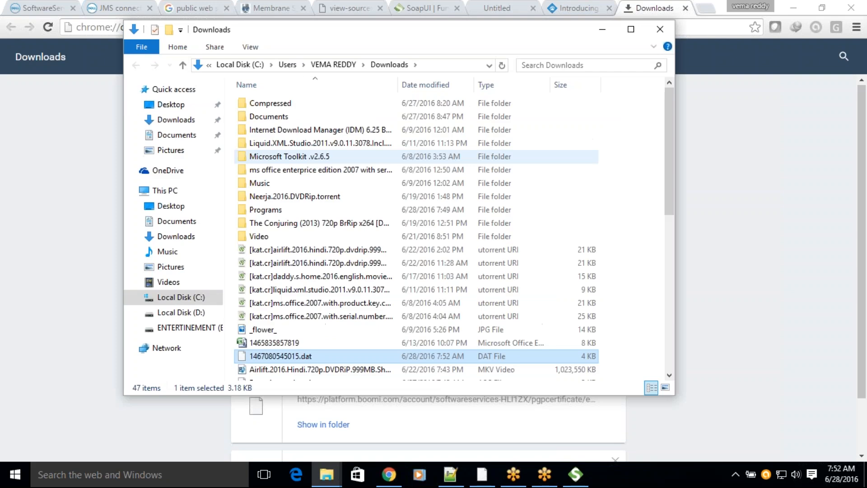
{"action": "right_click", "coordinate": [283, 356]}
{"action": "left_click", "coordinate": [339, 164]}
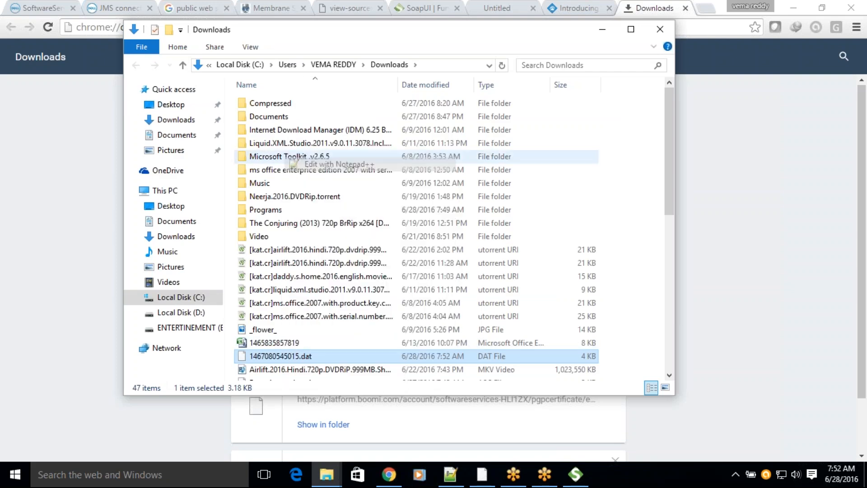
Step: Pretty print the getAll response in 1467080545015.dat with the XML Tools plugin
{"action": "left_click", "coordinate": [285, 21]}
{"action": "mouse_move", "coordinate": [307, 91]}
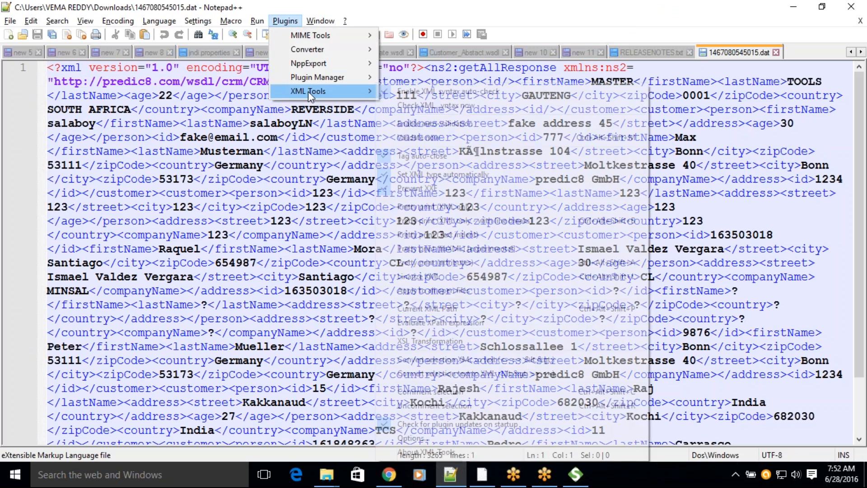
{"action": "left_click", "coordinate": [461, 223]}
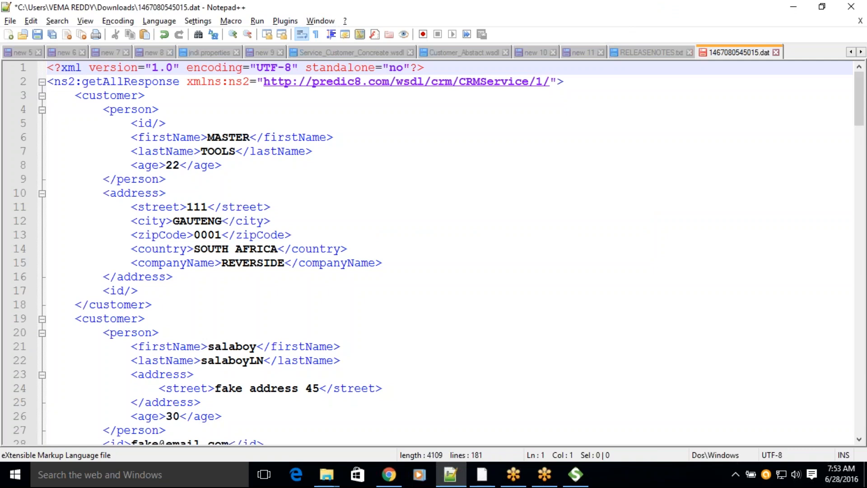
Step: Collapse every customer element under getAllResponse to get an overview of the returned records
{"action": "left_click", "coordinate": [42, 96]}
{"action": "left_click", "coordinate": [42, 109]}
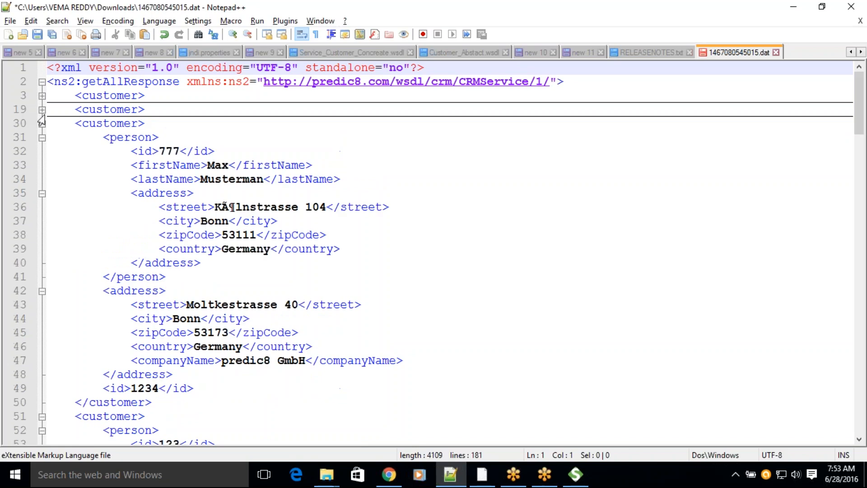
{"action": "left_click", "coordinate": [42, 123]}
{"action": "left_click", "coordinate": [42, 137]}
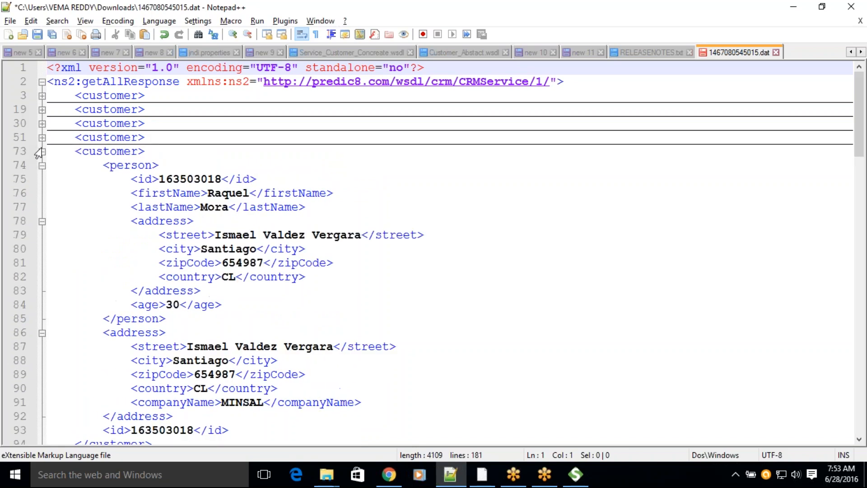
{"action": "left_click", "coordinate": [42, 151]}
{"action": "left_click", "coordinate": [42, 165]}
{"action": "left_click", "coordinate": [42, 179]}
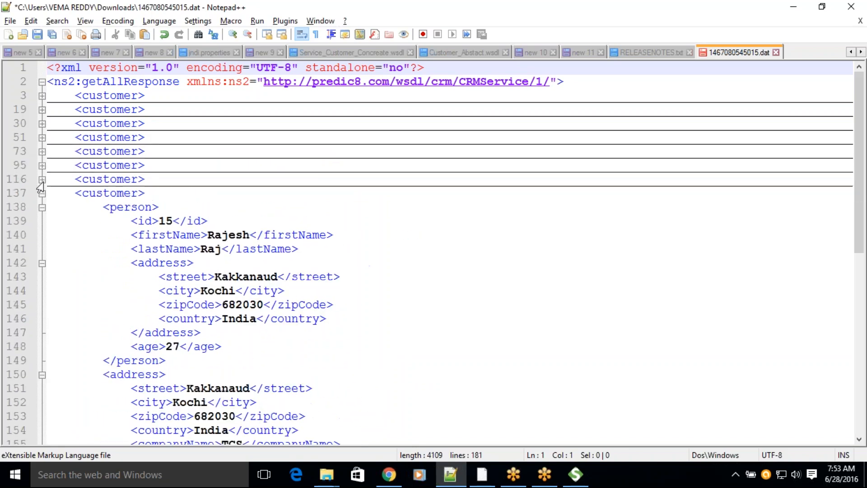
{"action": "left_click", "coordinate": [42, 194]}
{"action": "left_click", "coordinate": [42, 207]}
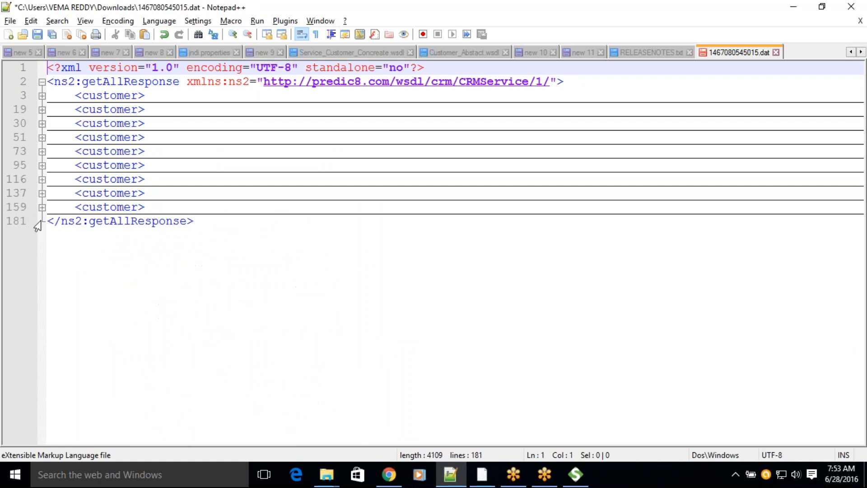
Step: Expand the first customer element and count the occurrences of <customer> in the response
{"action": "left_click", "coordinate": [42, 96]}
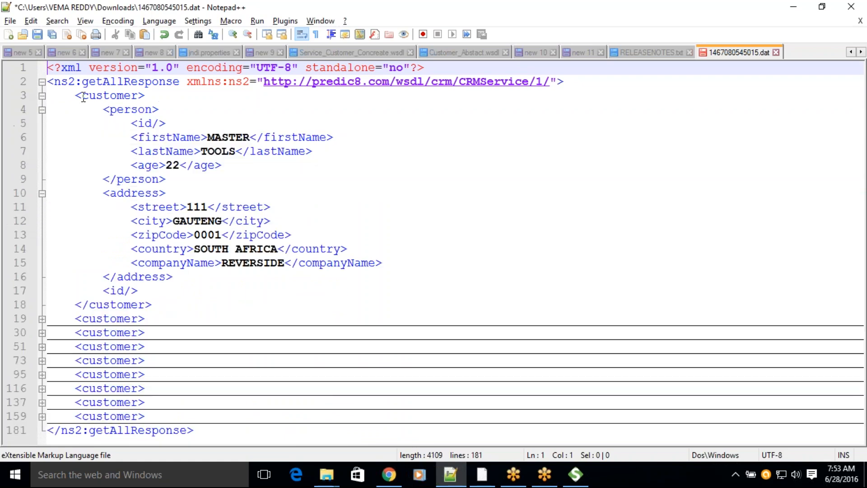
{"action": "left_click_drag", "start_coordinate": [75, 95], "coordinate": [145, 97]}
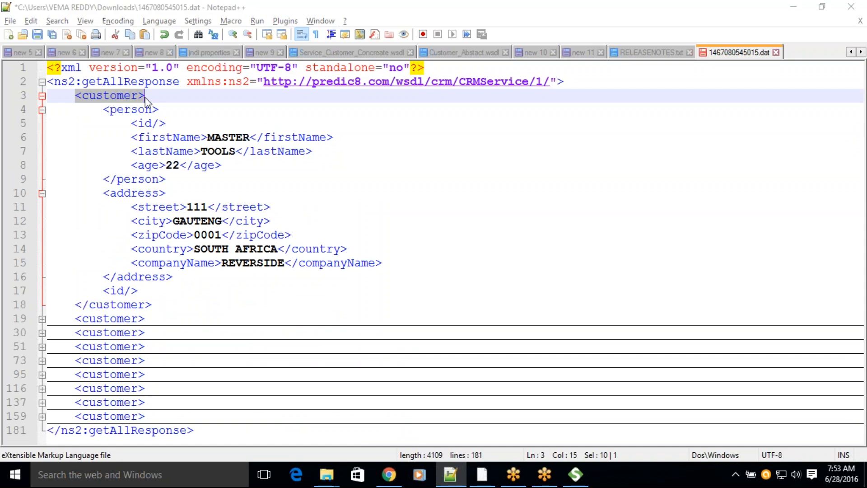
{"action": "key", "text": "ctrl+f"}
{"action": "left_click", "coordinate": [538, 197]}
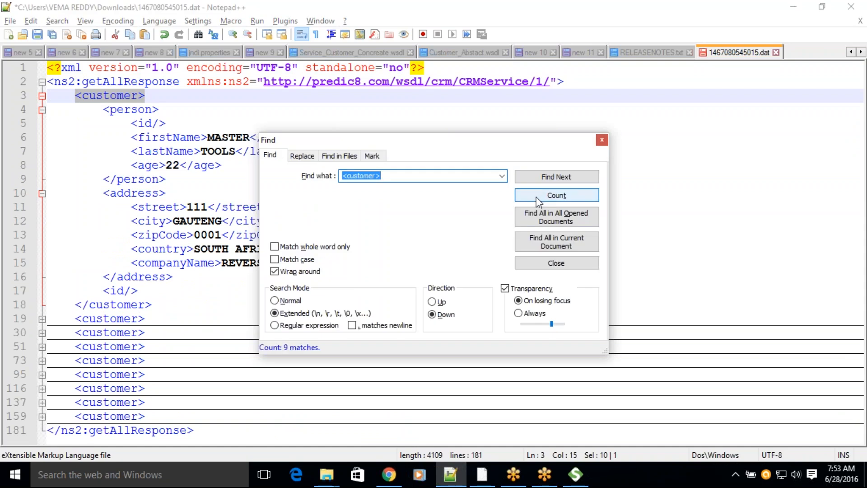
{"action": "left_click", "coordinate": [602, 141]}
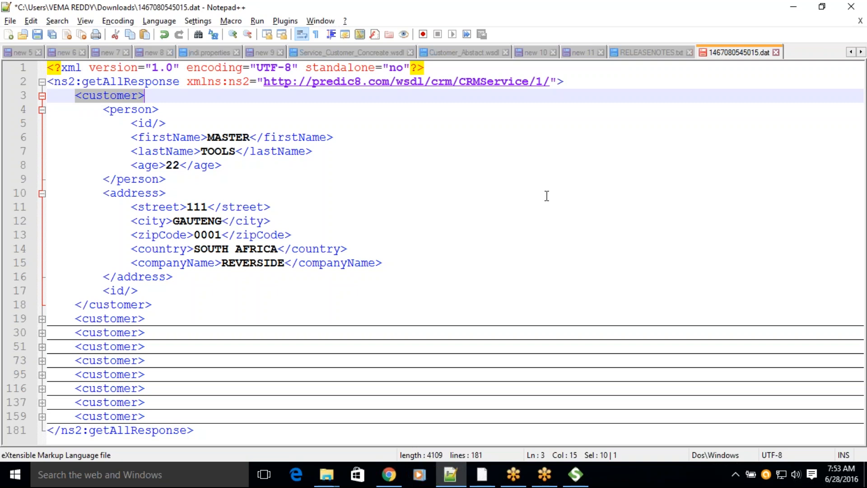
Step: Switch back to the Boomi test in Chrome, close the document viewer and return to editing Webservice_Consumer_Demo
{"action": "left_click", "coordinate": [401, 476]}
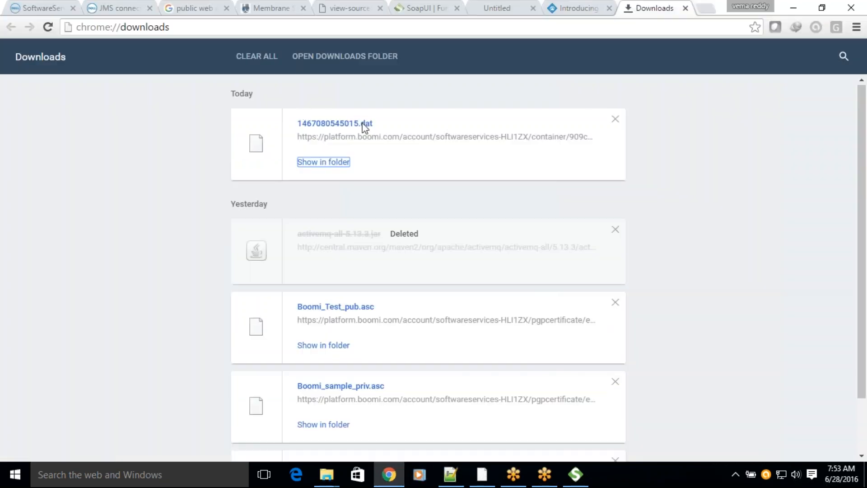
{"action": "left_click", "coordinate": [44, 12]}
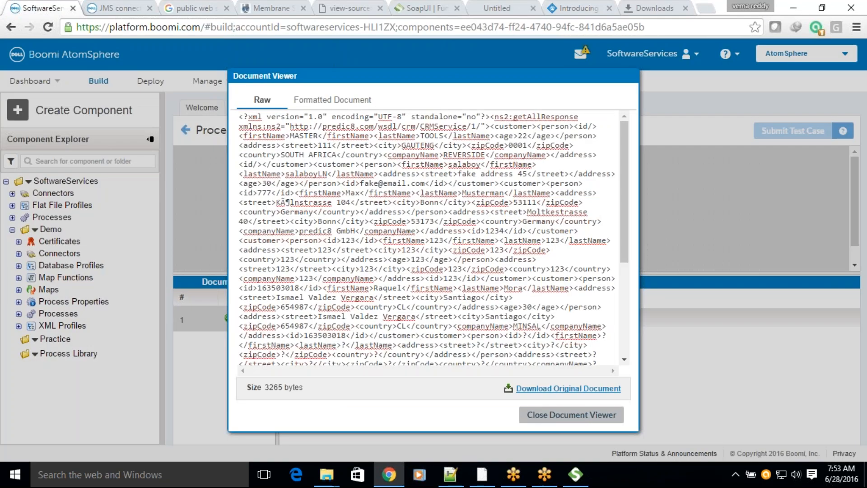
{"action": "left_click", "coordinate": [571, 414]}
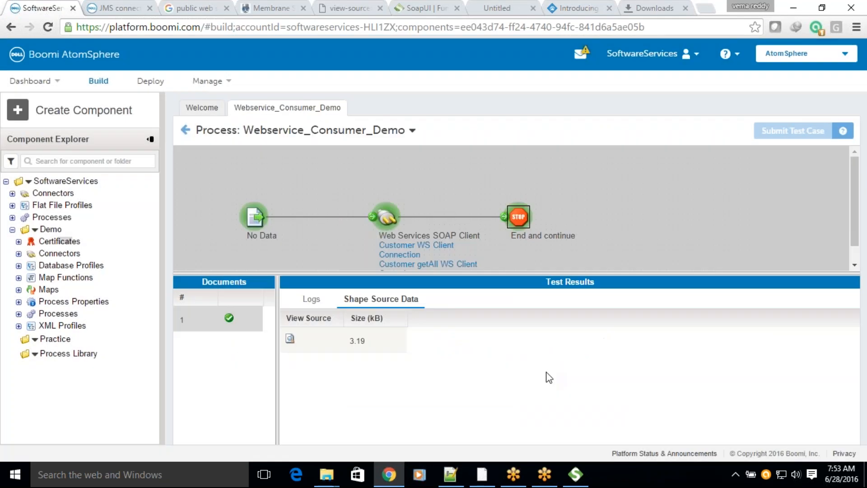
{"action": "left_click", "coordinate": [189, 133]}
Step: Insert a Data Process shape between the Web Services SOAP Client and End and continue shapes and connect it to both
{"action": "left_click_drag", "start_coordinate": [518, 229], "coordinate": [613, 231]}
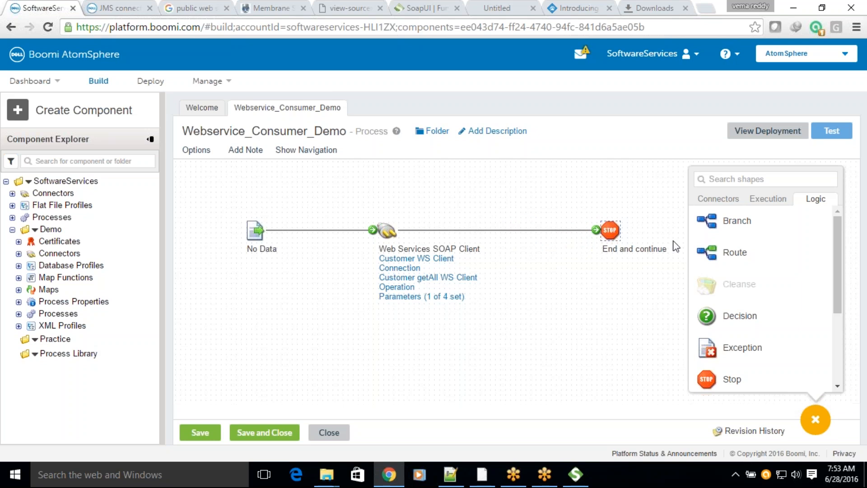
{"action": "left_click", "coordinate": [767, 201]}
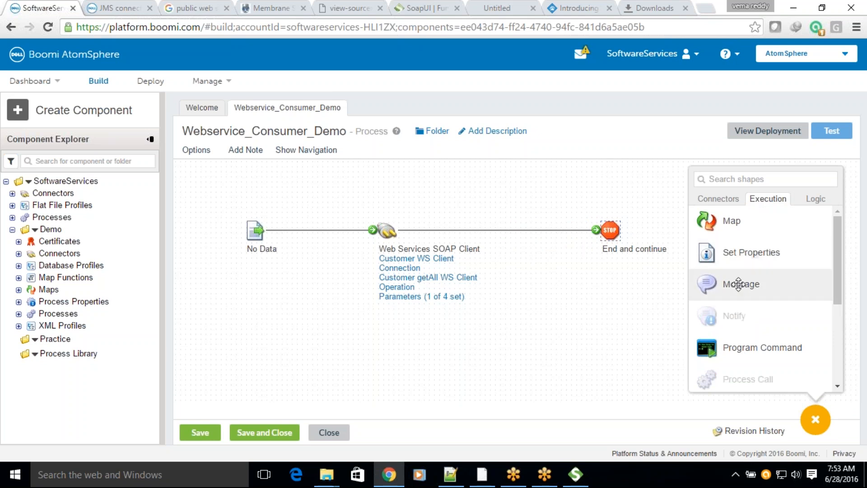
{"action": "scroll", "coordinate": [752, 283], "scroll_direction": "down", "scroll_amount": 3}
{"action": "left_click_drag", "start_coordinate": [745, 316], "coordinate": [586, 257]}
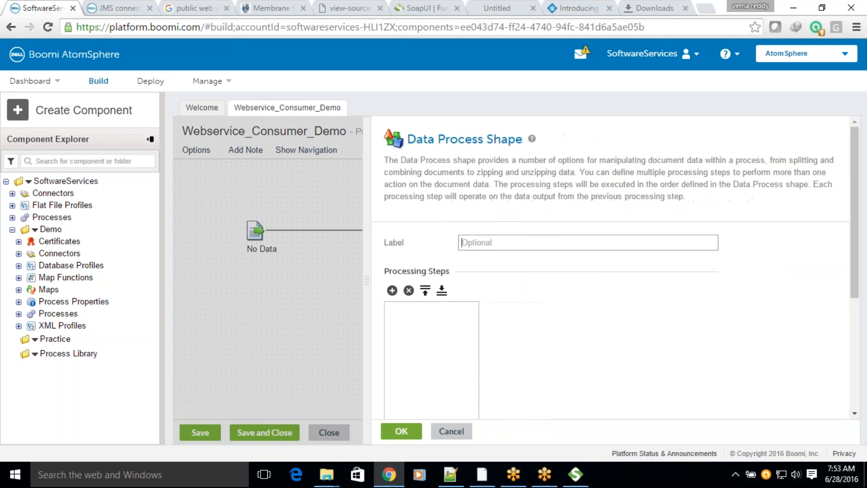
{"action": "left_click", "coordinate": [401, 431]}
{"action": "left_click_drag", "start_coordinate": [600, 230], "coordinate": [543, 248]}
{"action": "left_click_drag", "start_coordinate": [620, 251], "coordinate": [609, 230]}
{"action": "mouse_move", "coordinate": [543, 255]}
{"action": "left_click_drag", "start_coordinate": [543, 255], "coordinate": [512, 232]}
Step: Add a Split Documents processing step to the Data Process shape and set its profile type to XML
{"action": "double_click", "coordinate": [512, 232]}
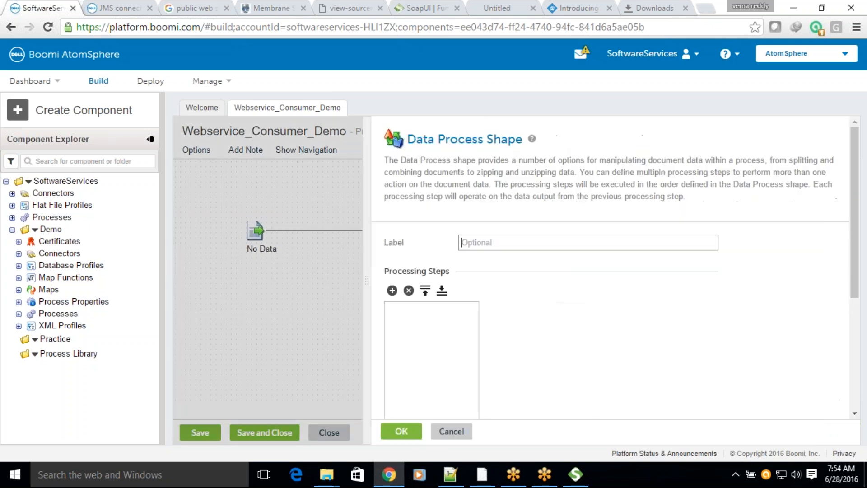
{"action": "left_click", "coordinate": [392, 290]}
{"action": "left_click", "coordinate": [634, 310]}
{"action": "left_click", "coordinate": [603, 391]}
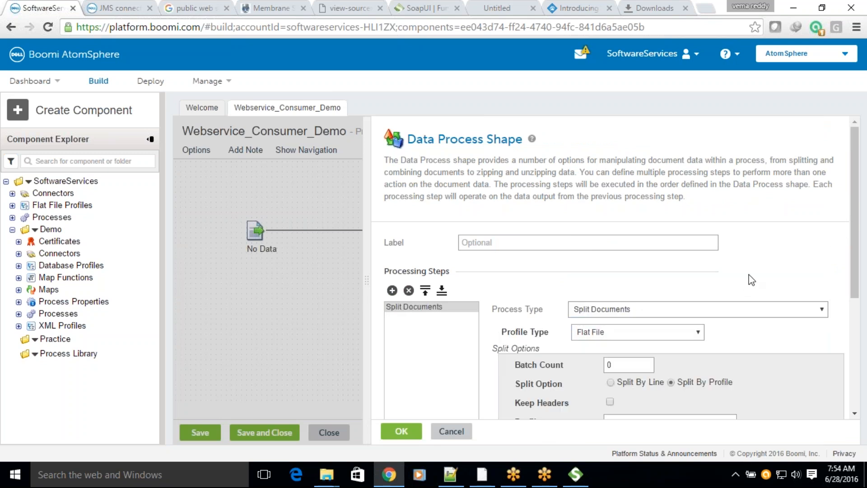
{"action": "scroll", "coordinate": [751, 280], "scroll_direction": "down", "scroll_amount": 4}
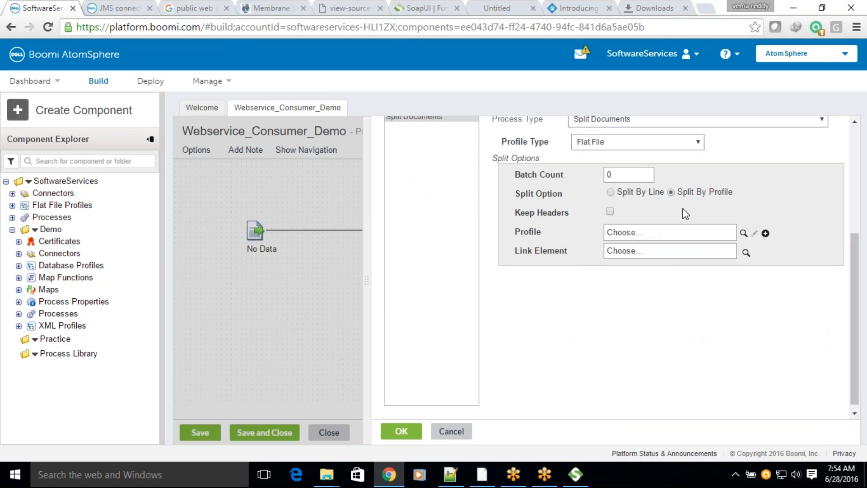
{"action": "left_click", "coordinate": [744, 234]}
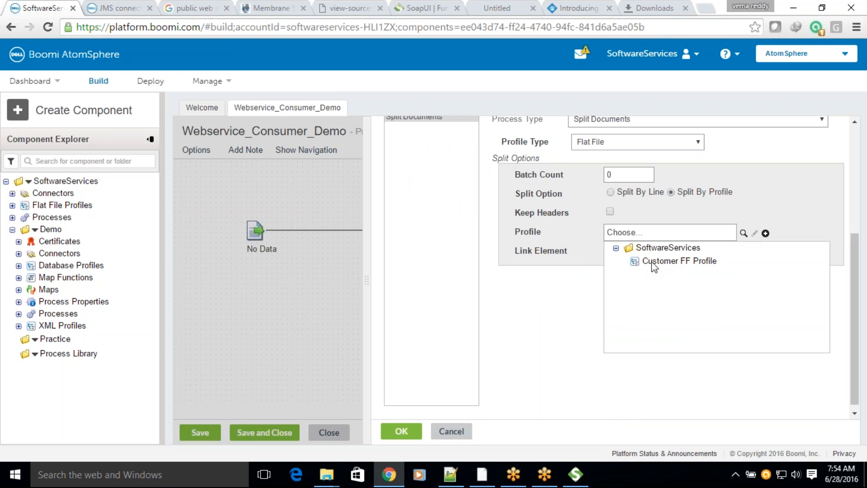
{"action": "left_click", "coordinate": [814, 195]}
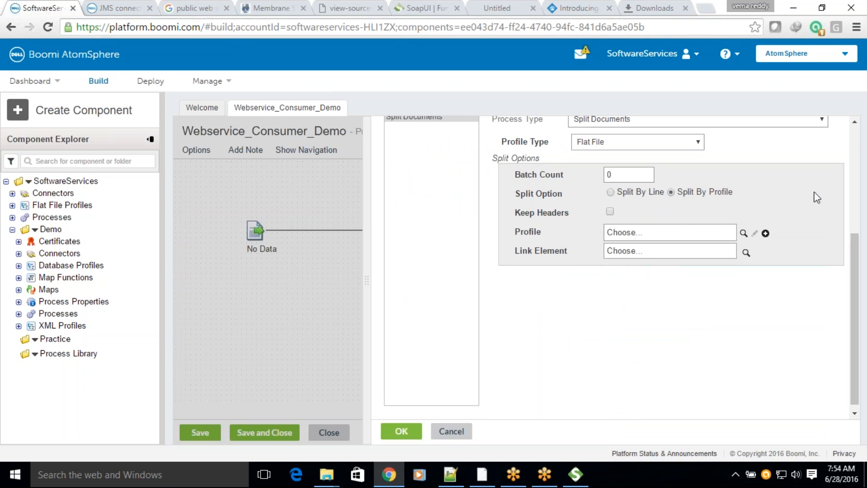
{"action": "scroll", "coordinate": [782, 202], "scroll_direction": "up", "scroll_amount": 2}
{"action": "left_click", "coordinate": [668, 205]}
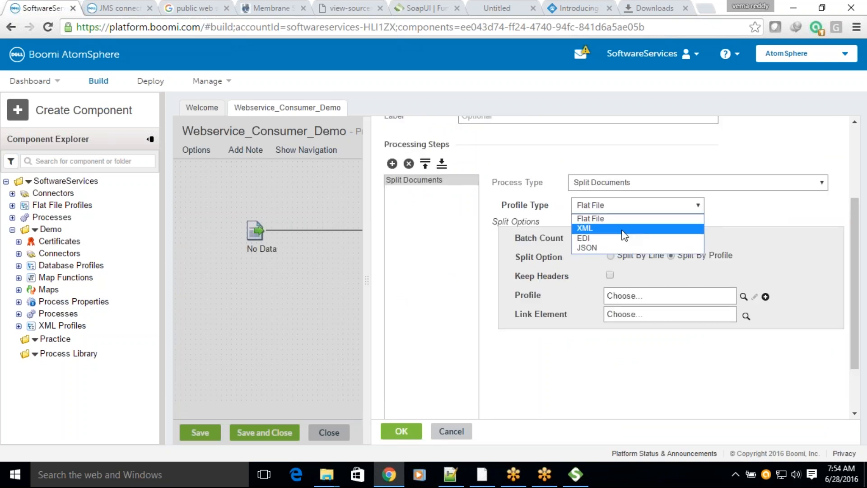
{"action": "left_click", "coordinate": [653, 228]}
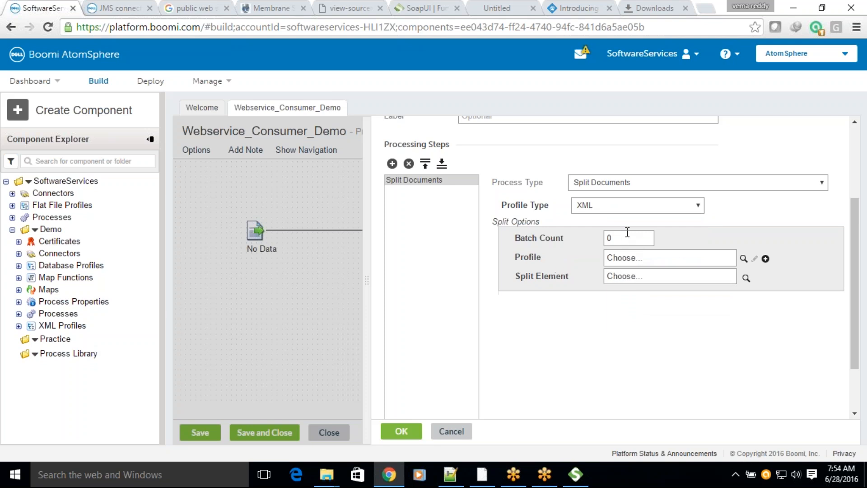
Step: Set the Split Documents profile to the Web Services SOAP Client getAll EXECUTE Response profile
{"action": "left_click", "coordinate": [743, 258]}
{"action": "left_click", "coordinate": [671, 282]}
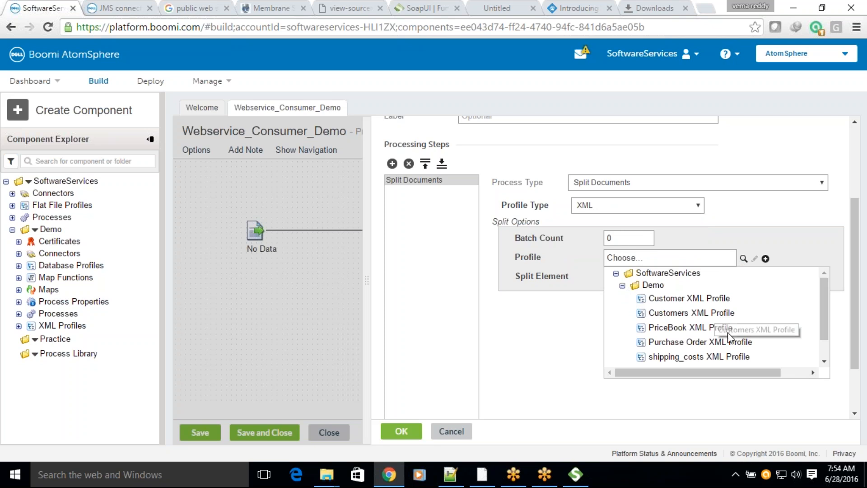
{"action": "scroll", "coordinate": [722, 325], "scroll_direction": "down", "scroll_amount": 1}
{"action": "left_click_drag", "start_coordinate": [697, 373], "coordinate": [770, 375]}
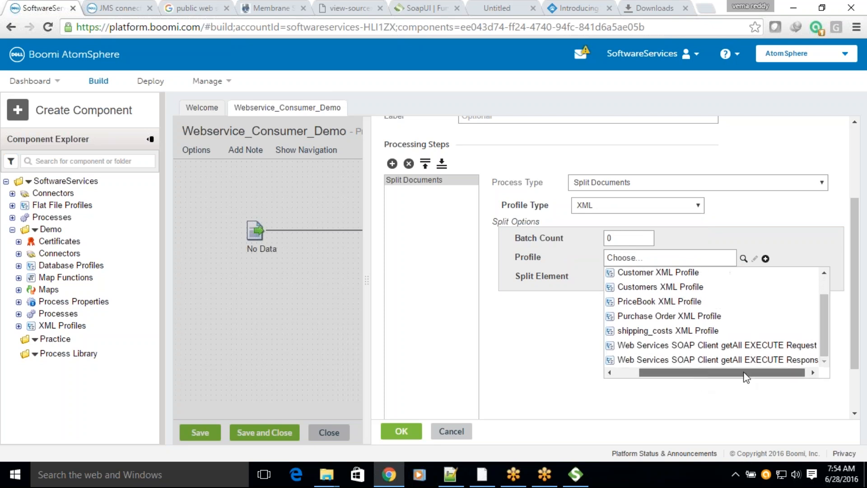
{"action": "left_click", "coordinate": [767, 360]}
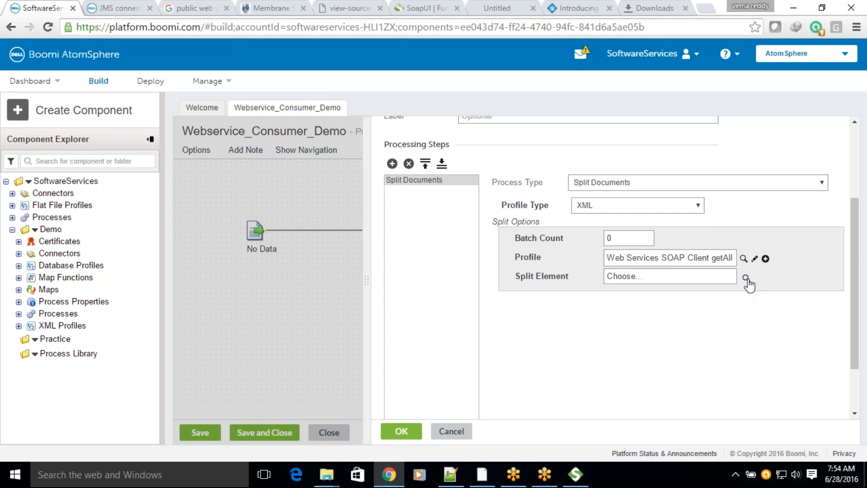
Step: Choose the customer element under getAllResponse as the split element
{"action": "left_click", "coordinate": [745, 278]}
{"action": "left_click", "coordinate": [622, 126]}
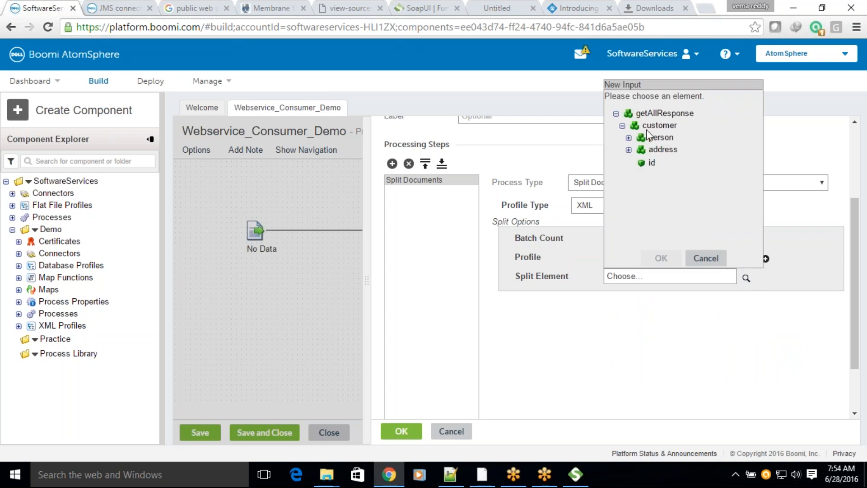
{"action": "left_click", "coordinate": [646, 127]}
{"action": "left_click", "coordinate": [659, 258]}
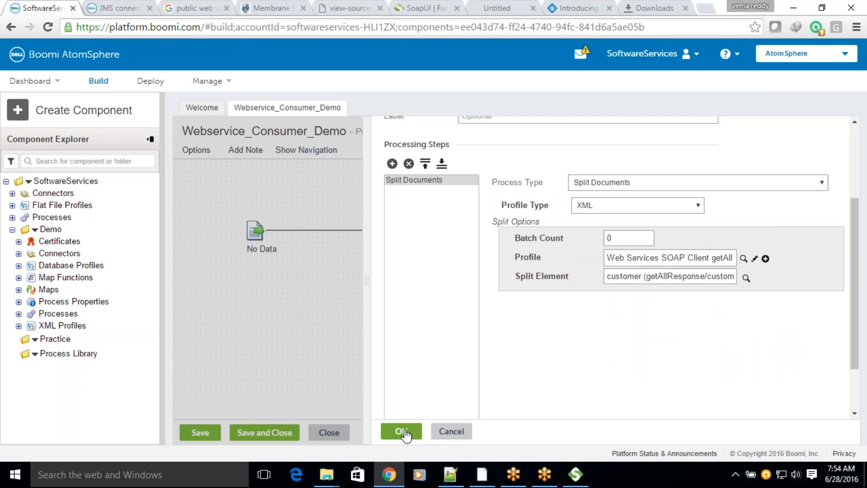
Step: Label the Data Process shape "For Each Customer" and confirm its configuration
{"action": "scroll", "coordinate": [503, 348], "scroll_direction": "up", "scroll_amount": 3}
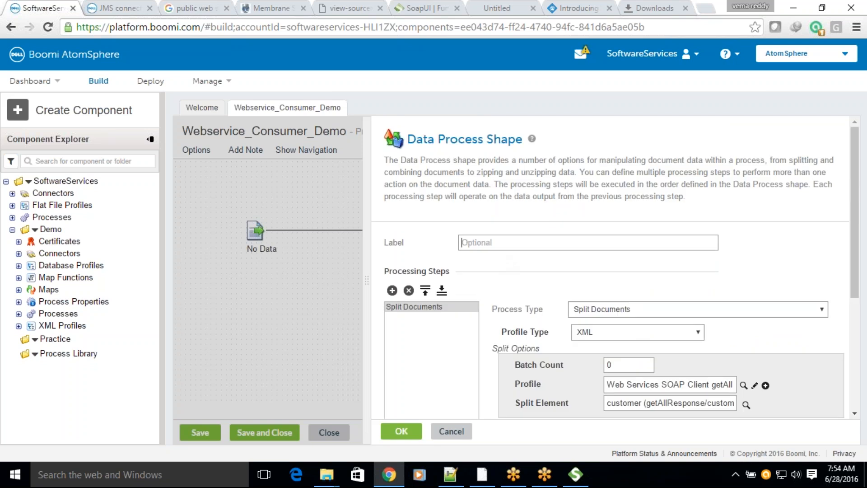
{"action": "type", "text": "For Each Customer"}
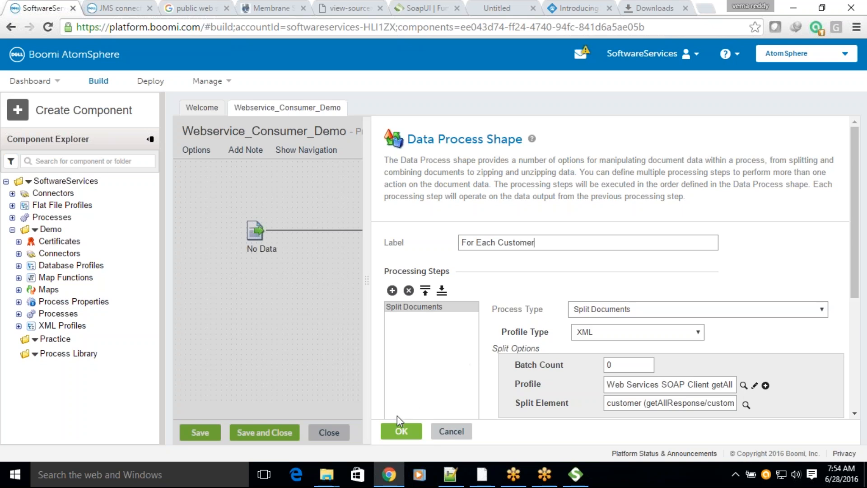
{"action": "left_click", "coordinate": [400, 432]}
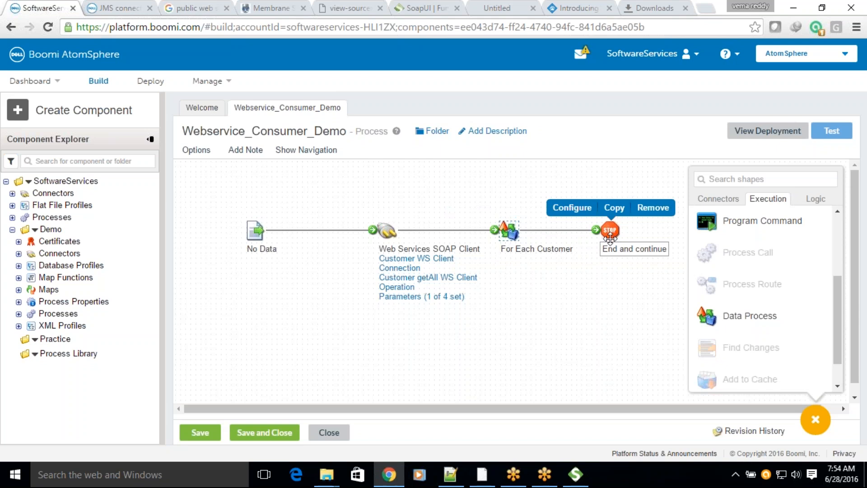
Step: Save the changes to Webservice_Consumer_Demo and run a new test of the process
{"action": "left_click", "coordinate": [831, 131]}
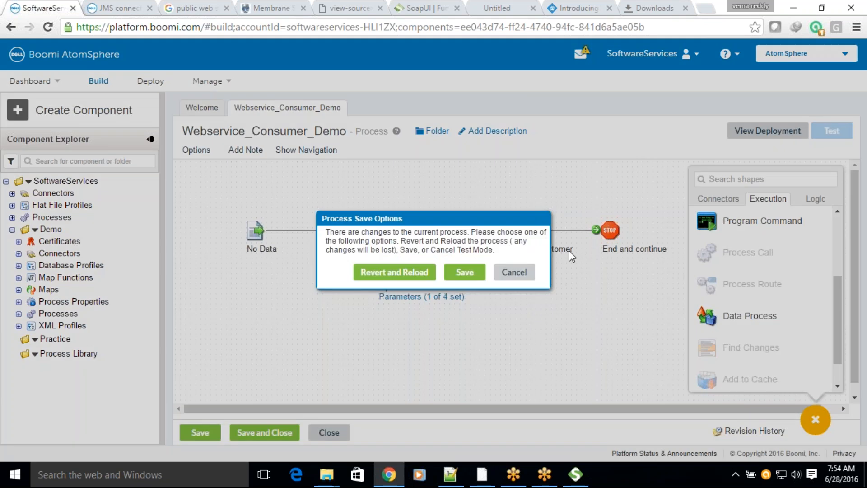
{"action": "left_click", "coordinate": [472, 277]}
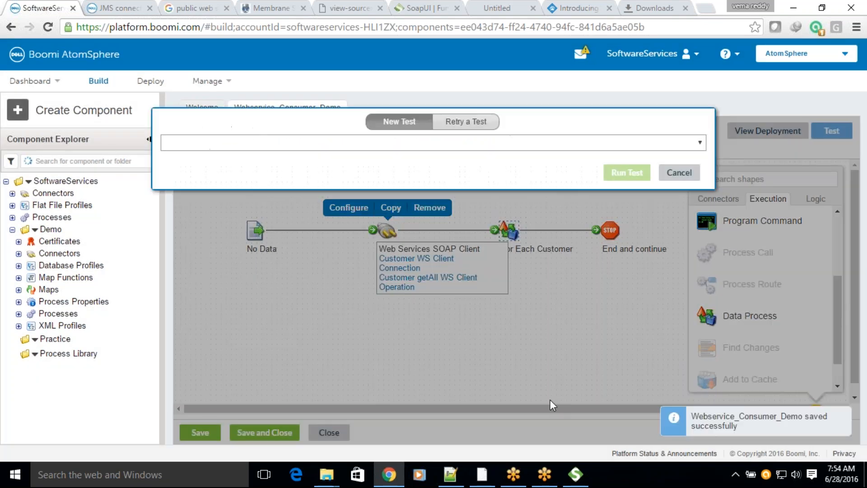
{"action": "left_click", "coordinate": [628, 174]}
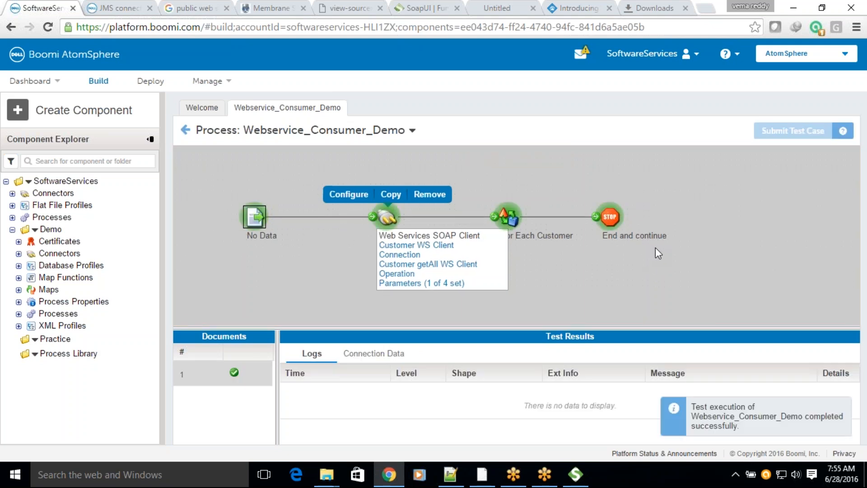
Step: Examine the list of source documents reaching the End and continue shape, briefly opening the last one in the document viewer
{"action": "left_click", "coordinate": [614, 223]}
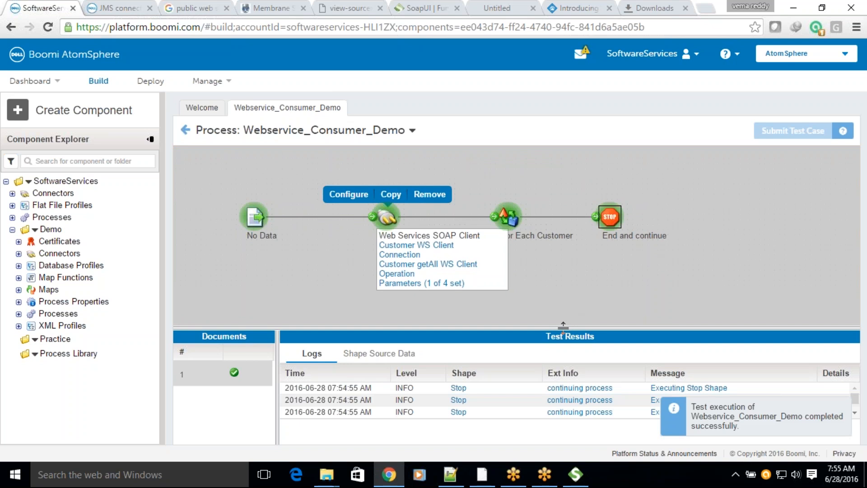
{"action": "left_click", "coordinate": [368, 271]}
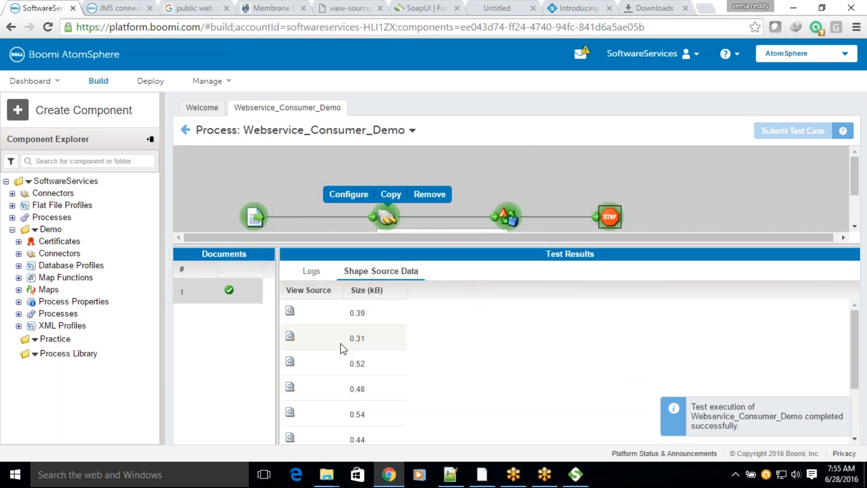
{"action": "scroll", "coordinate": [423, 387], "scroll_direction": "down", "scroll_amount": 2}
{"action": "scroll", "coordinate": [424, 388], "scroll_direction": "up", "scroll_amount": 2}
{"action": "scroll", "coordinate": [425, 387], "scroll_direction": "down", "scroll_amount": 2}
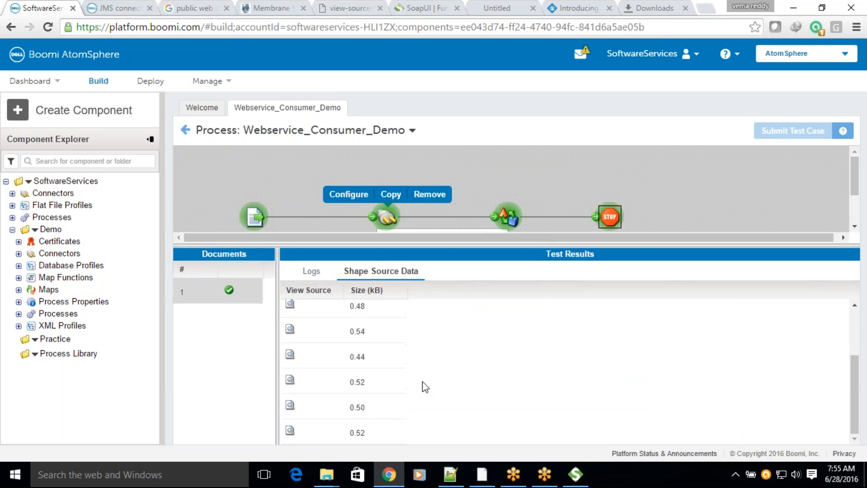
{"action": "left_click", "coordinate": [344, 427]}
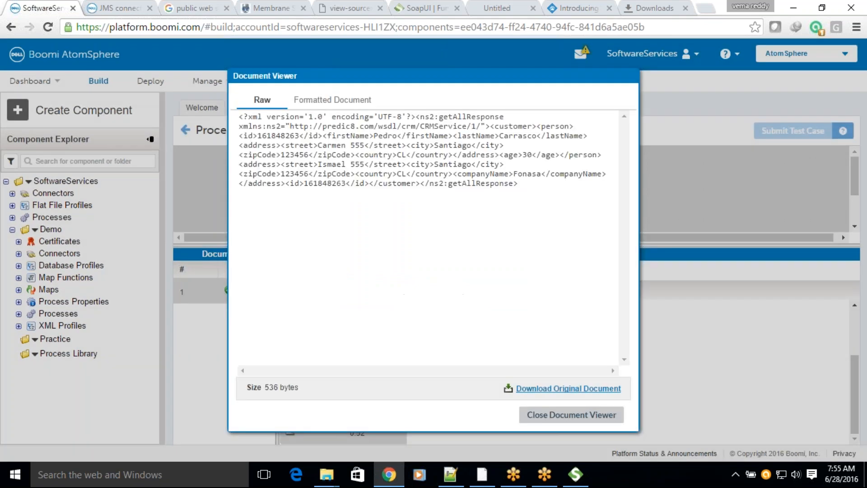
{"action": "left_click", "coordinate": [571, 414]}
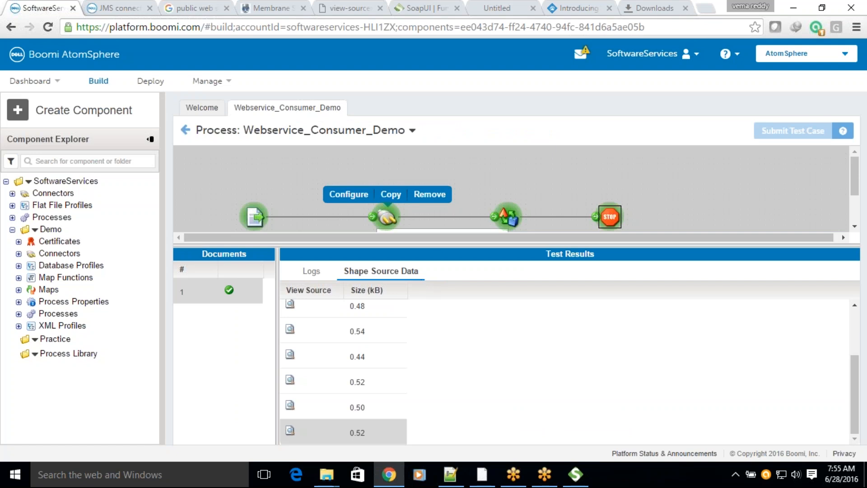
{"action": "left_click_drag", "start_coordinate": [472, 246], "coordinate": [472, 148]}
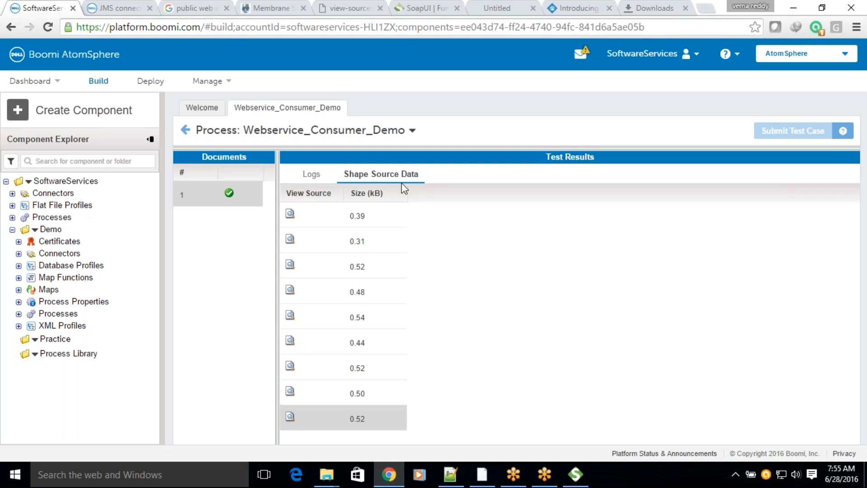
{"action": "left_click_drag", "start_coordinate": [419, 150], "coordinate": [490, 363]}
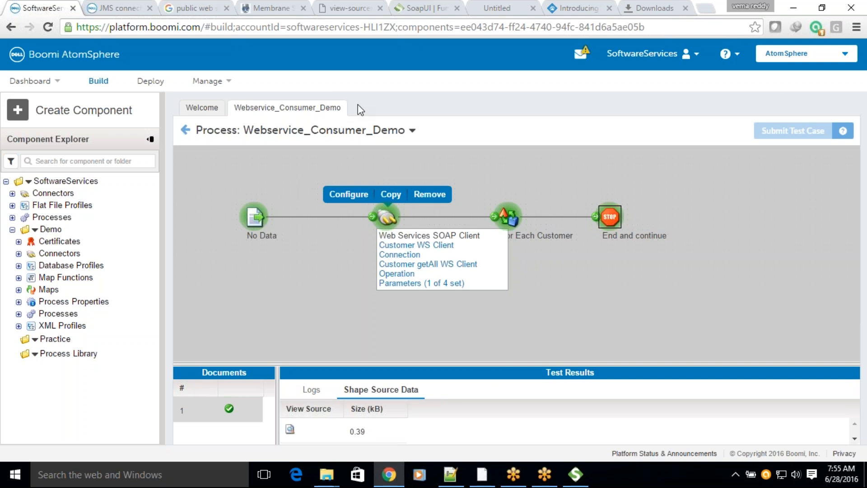
Step: Return to editing the process and add a Custom Scripting processing step to the For Each Customer shape
{"action": "left_click", "coordinate": [185, 130]}
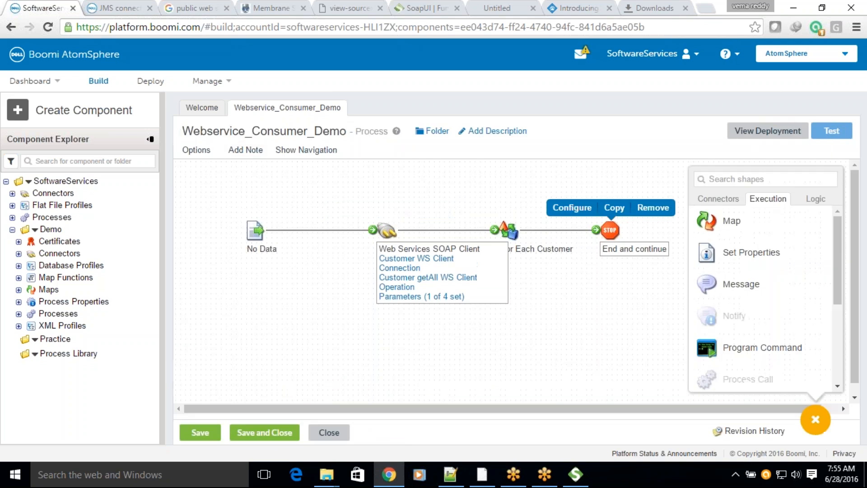
{"action": "double_click", "coordinate": [512, 237]}
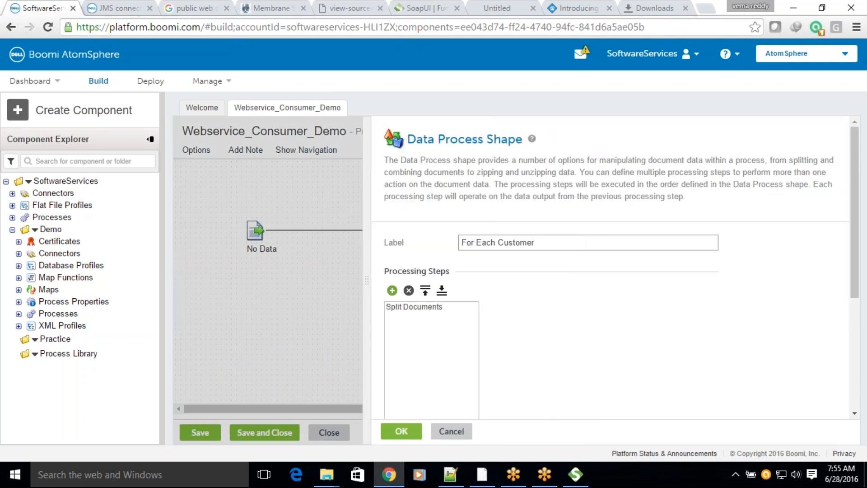
{"action": "left_click", "coordinate": [392, 289]}
{"action": "scroll", "coordinate": [819, 251], "scroll_direction": "down", "scroll_amount": 3}
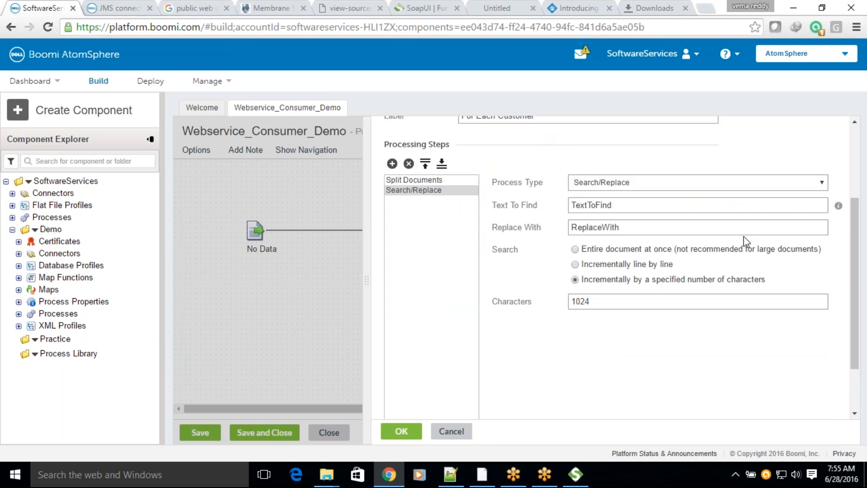
{"action": "left_click", "coordinate": [621, 184]}
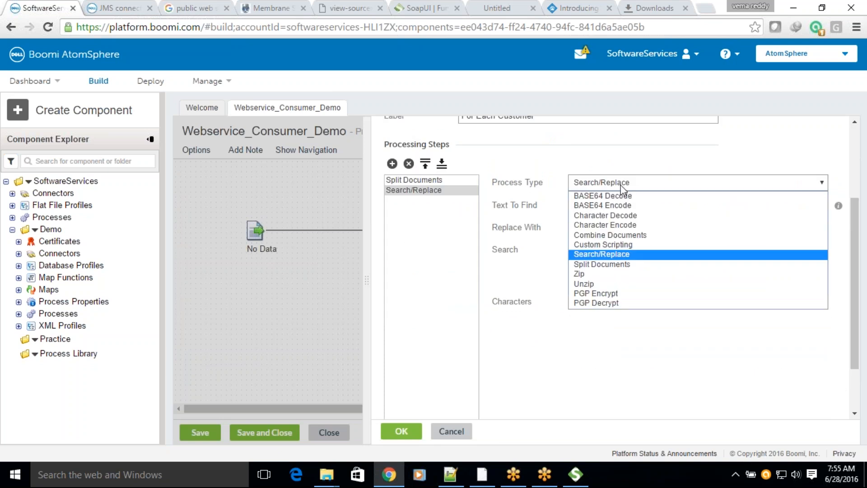
{"action": "left_click", "coordinate": [606, 246]}
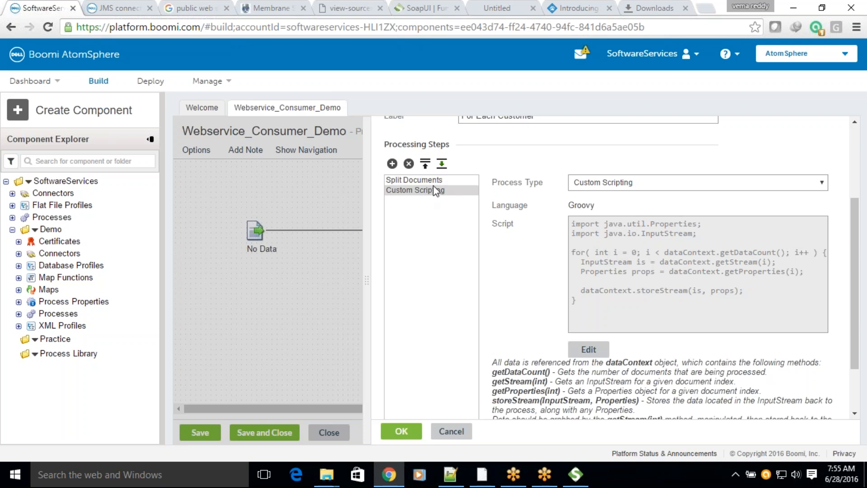
Step: Open the custom script for editing and read the description of the getDataCount() method
{"action": "left_click", "coordinate": [588, 349]}
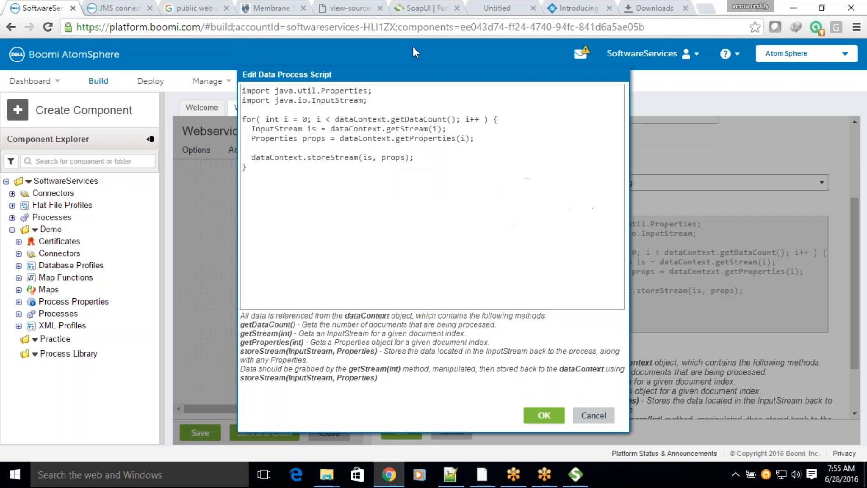
{"action": "left_click_drag", "start_coordinate": [242, 326], "coordinate": [497, 325]}
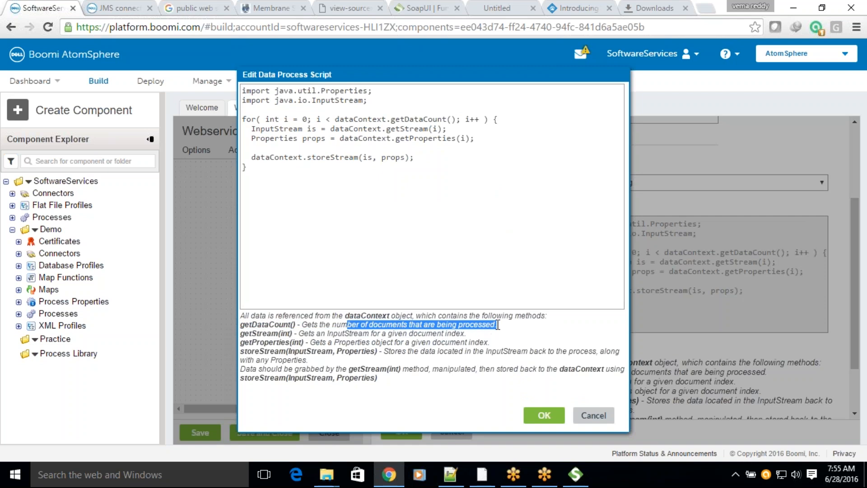
{"action": "left_click_drag", "start_coordinate": [331, 325], "coordinate": [493, 327]}
Step: Switch to the Boomi help site and search it for "process properties custom script"
{"action": "left_click", "coordinate": [135, 8]}
{"action": "left_click", "coordinate": [105, 96]}
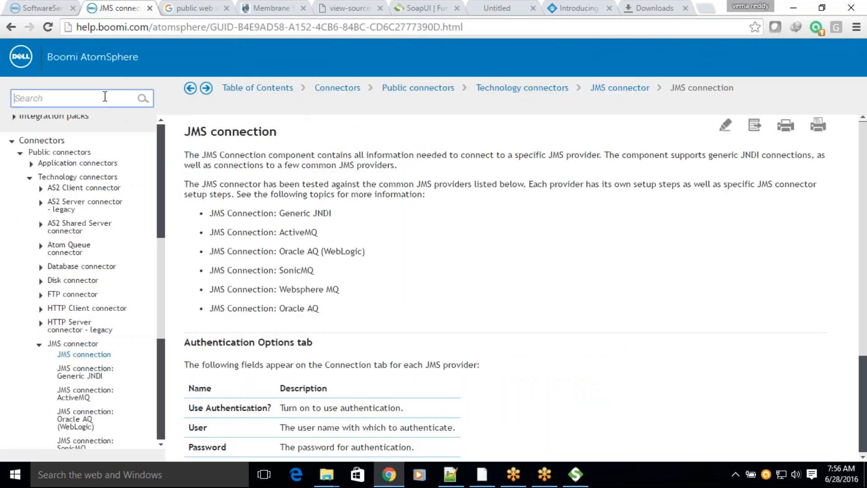
{"action": "type", "text": "process properties custom scr"}
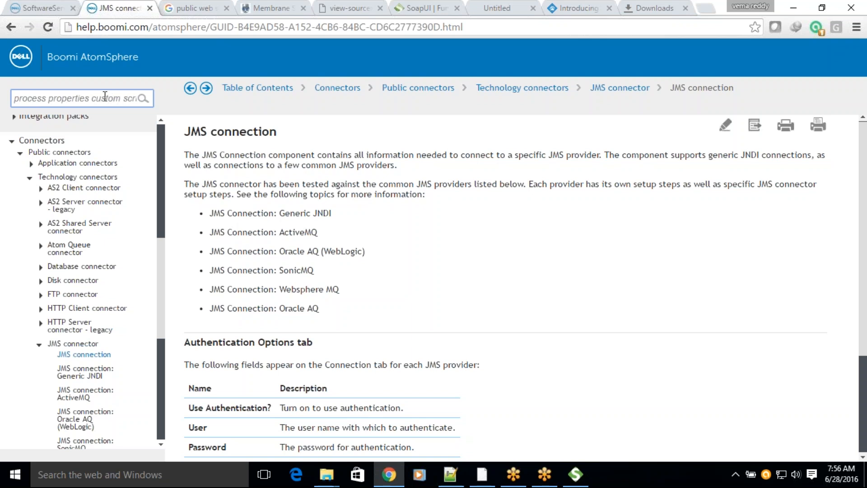
{"action": "key", "text": "Return"}
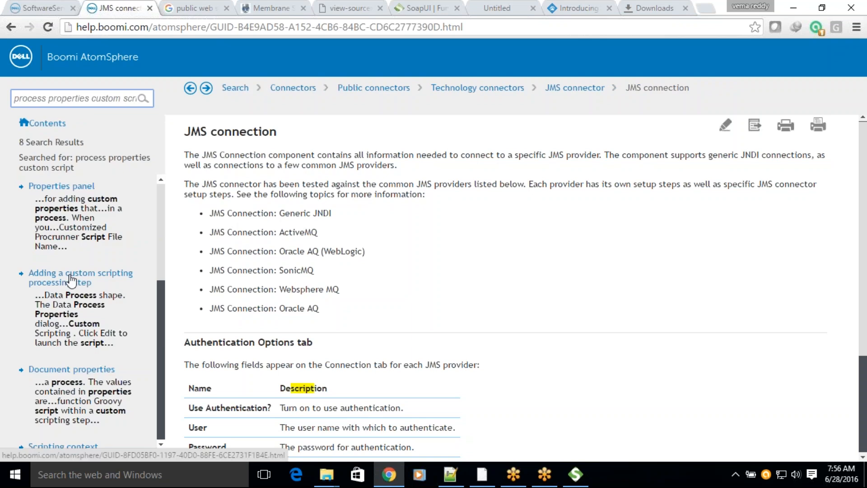
Step: Look through the help search results and open the Scripting context article
{"action": "scroll", "coordinate": [58, 284], "scroll_direction": "down", "scroll_amount": 1}
{"action": "scroll", "coordinate": [55, 287], "scroll_direction": "down", "scroll_amount": 4}
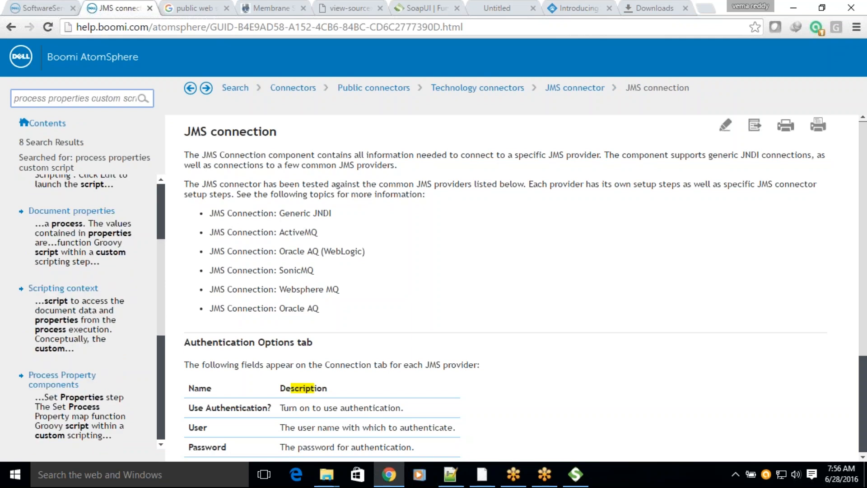
{"action": "scroll", "coordinate": [90, 312], "scroll_direction": "down", "scroll_amount": 1}
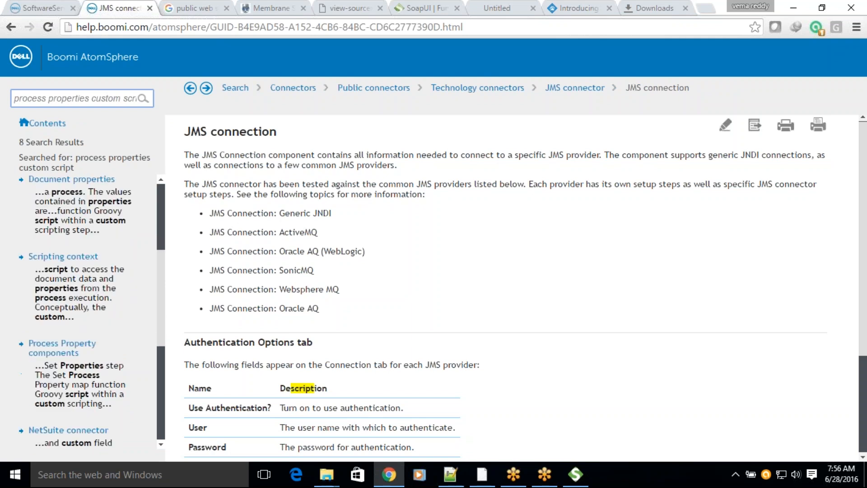
{"action": "left_click", "coordinate": [54, 257]}
Step: Read the article's skeleton script explanation, focusing on the comments about getDataCount() and its use in initialization logic
{"action": "scroll", "coordinate": [511, 287], "scroll_direction": "down", "scroll_amount": 2}
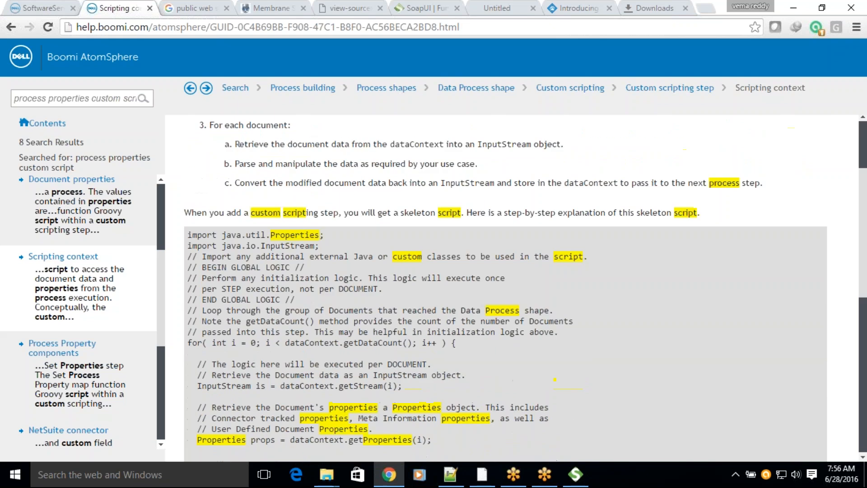
{"action": "scroll", "coordinate": [486, 298], "scroll_direction": "down", "scroll_amount": 3}
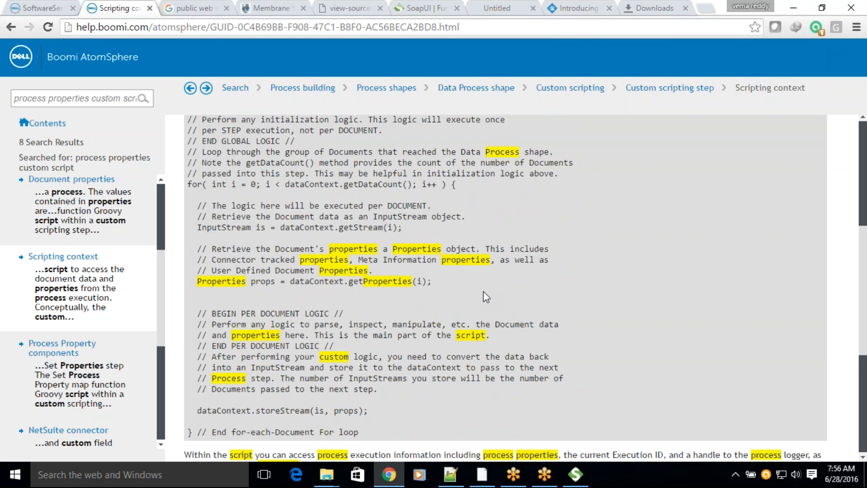
{"action": "left_click_drag", "start_coordinate": [247, 163], "coordinate": [311, 162]}
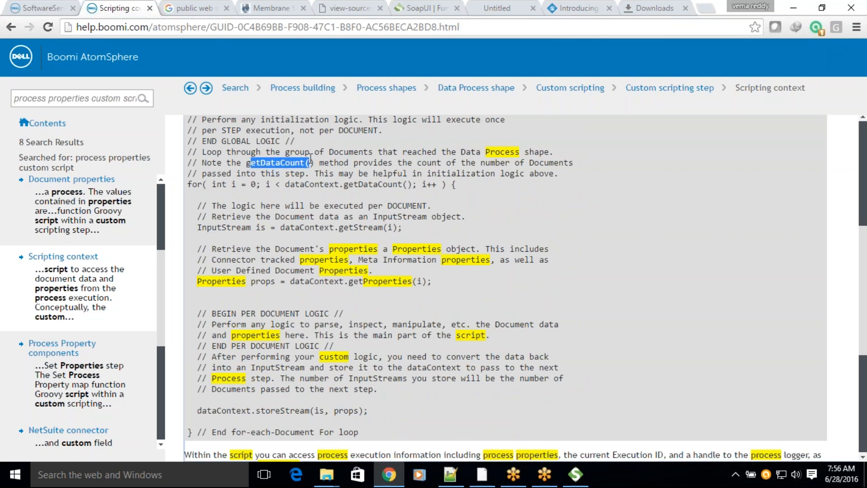
{"action": "left_click", "coordinate": [421, 163]}
{"action": "left_click_drag", "start_coordinate": [407, 163], "coordinate": [544, 175]}
{"action": "left_click", "coordinate": [271, 183]}
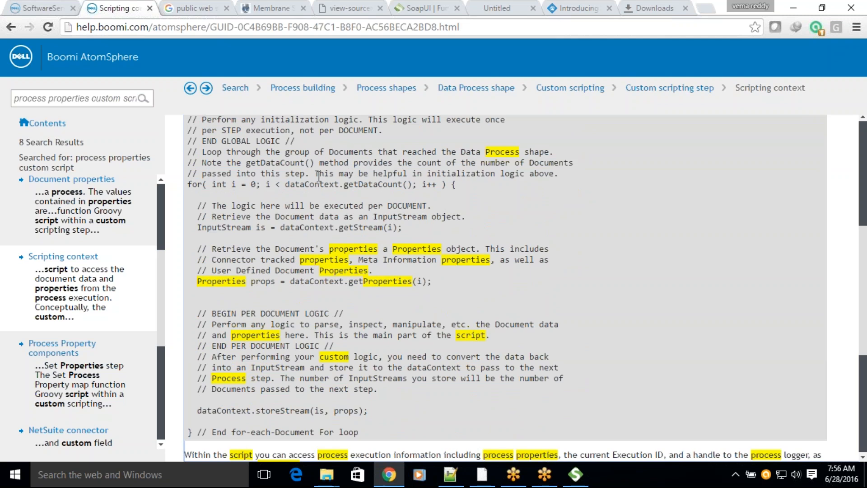
{"action": "left_click_drag", "start_coordinate": [315, 173], "coordinate": [560, 174]}
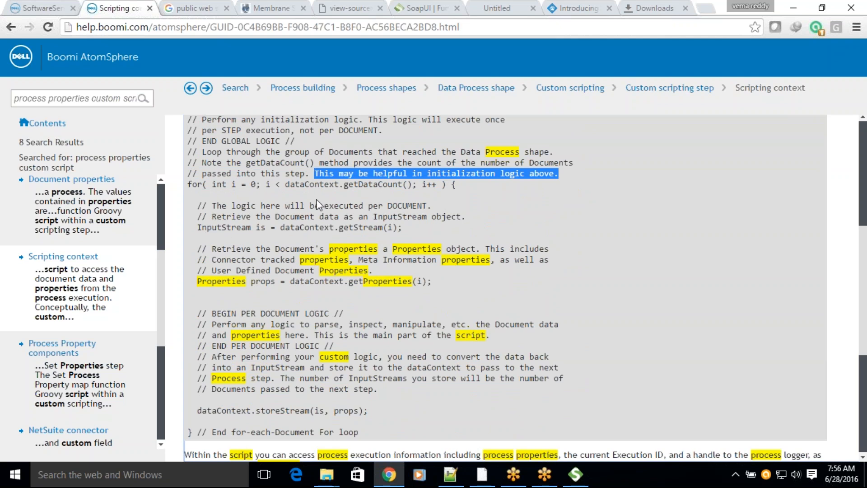
Step: Look through the rest of the Scripting context article and open the related topic Process properties access with scripting
{"action": "scroll", "coordinate": [317, 205], "scroll_direction": "up", "scroll_amount": 1}
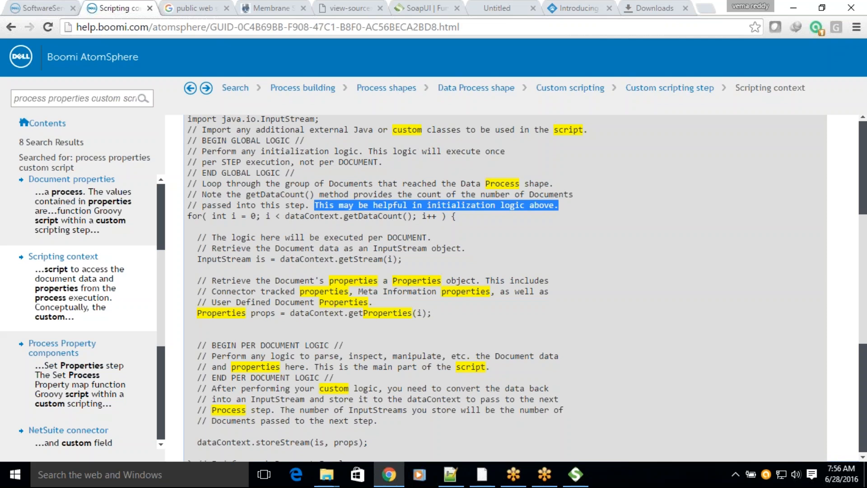
{"action": "scroll", "coordinate": [317, 205], "scroll_direction": "up", "scroll_amount": 1}
{"action": "scroll", "coordinate": [505, 288], "scroll_direction": "down", "scroll_amount": 7}
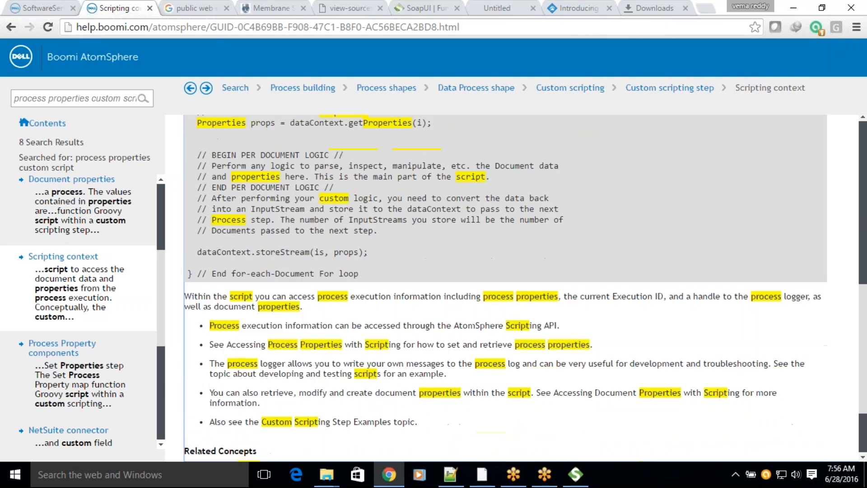
{"action": "scroll", "coordinate": [505, 288], "scroll_direction": "down", "scroll_amount": 3}
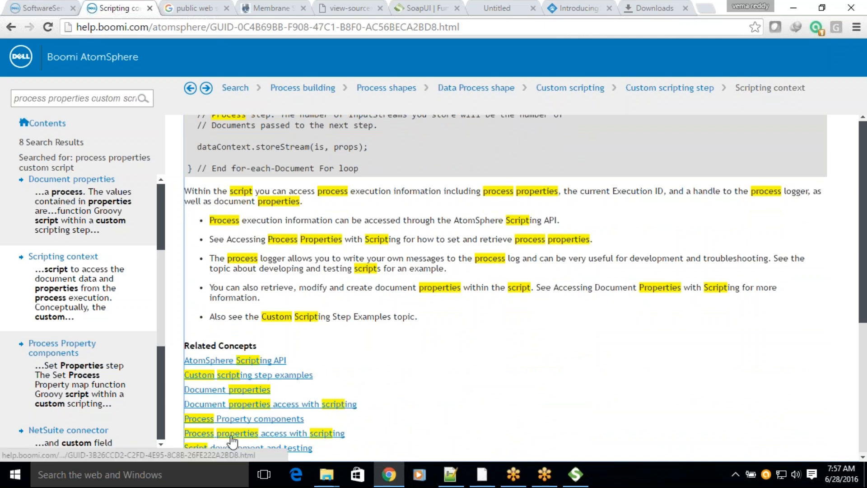
{"action": "left_click", "coordinate": [253, 434]}
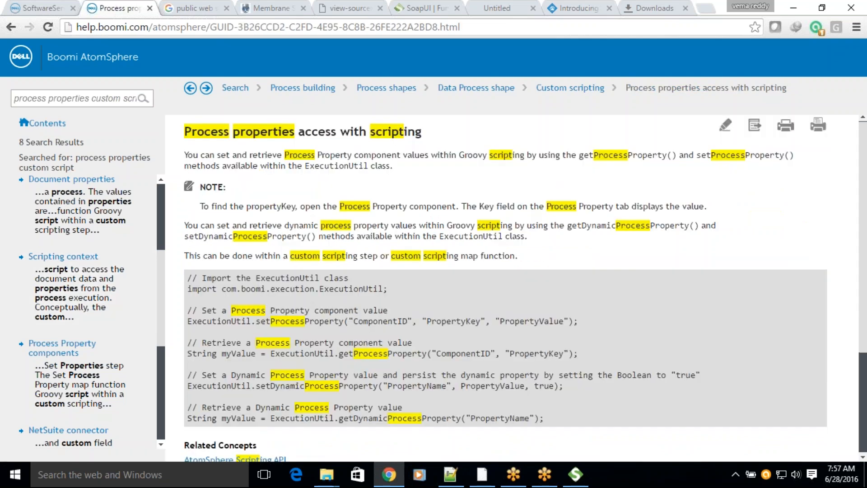
Step: Read the setProcessProperty example in the article, focusing on its ComponentID and PropertyKey arguments
{"action": "scroll", "coordinate": [255, 437], "scroll_direction": "down", "scroll_amount": 1}
{"action": "scroll", "coordinate": [409, 323], "scroll_direction": "down", "scroll_amount": 1}
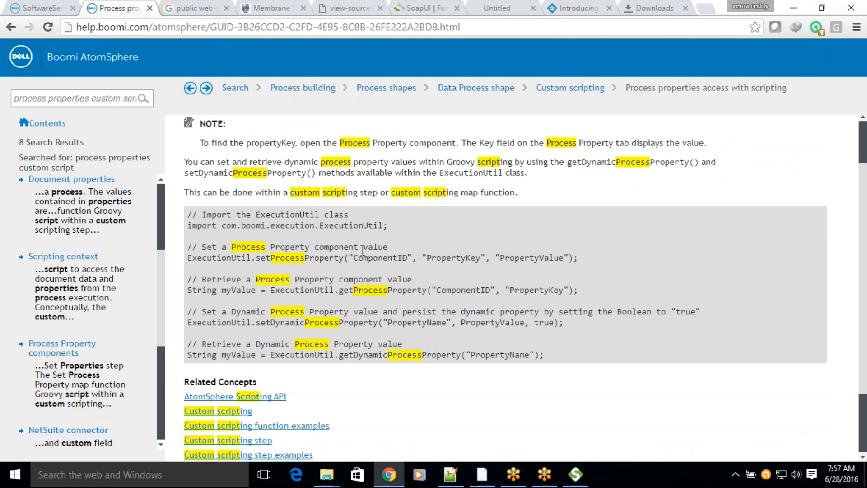
{"action": "left_click_drag", "start_coordinate": [369, 258], "coordinate": [383, 259]}
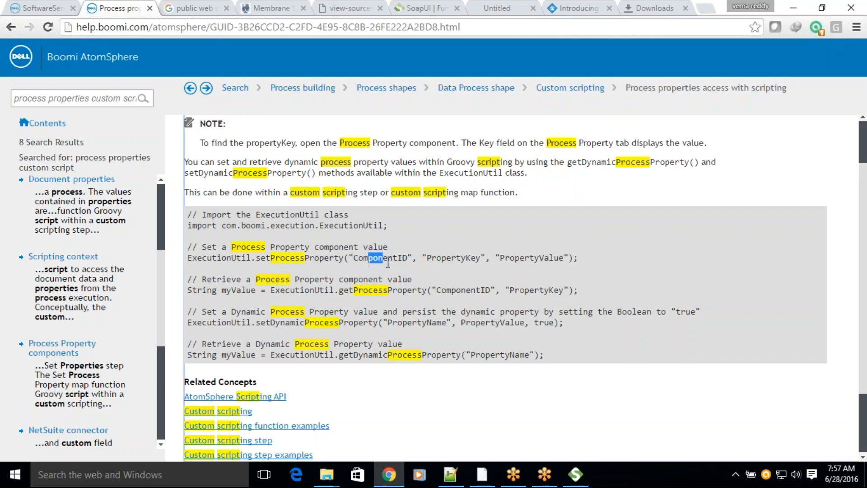
{"action": "left_click_drag", "start_coordinate": [436, 262], "coordinate": [451, 261]}
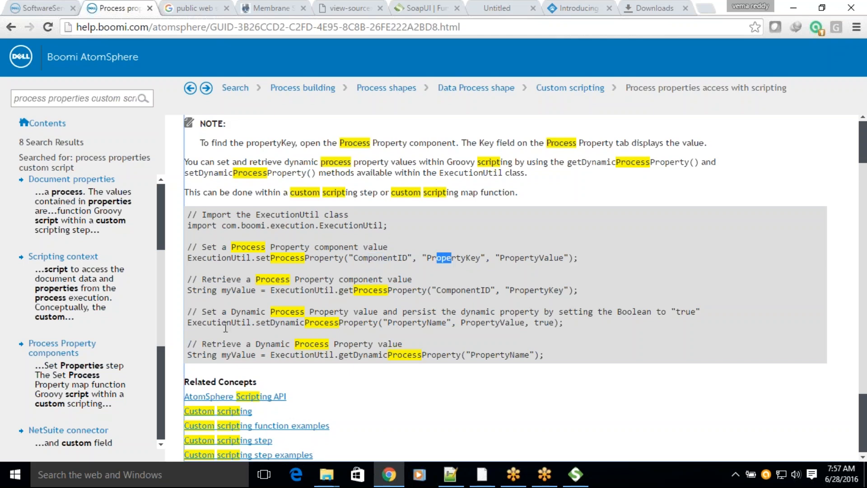
Step: Examine the setDynamicProcessProperty example, focusing on the PropertyName, PropertyValue and persist Boolean arguments
{"action": "left_click_drag", "start_coordinate": [191, 325], "coordinate": [511, 324]}
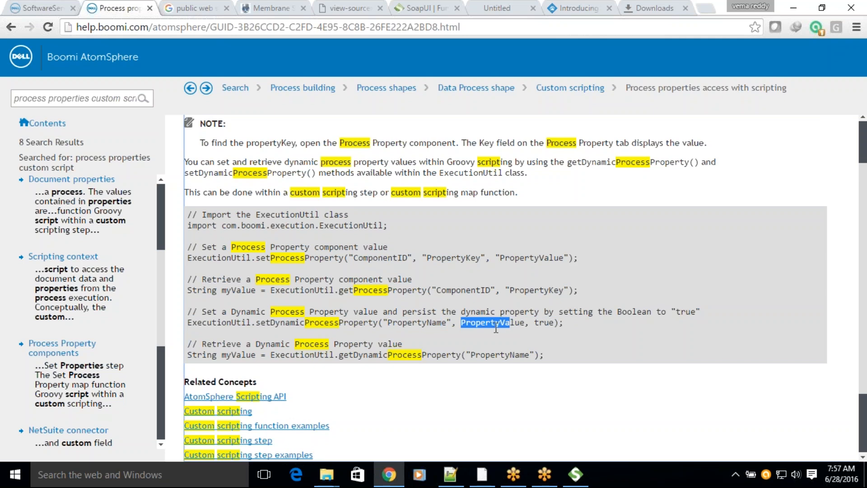
{"action": "left_click", "coordinate": [540, 324]}
{"action": "double_click", "coordinate": [540, 325]}
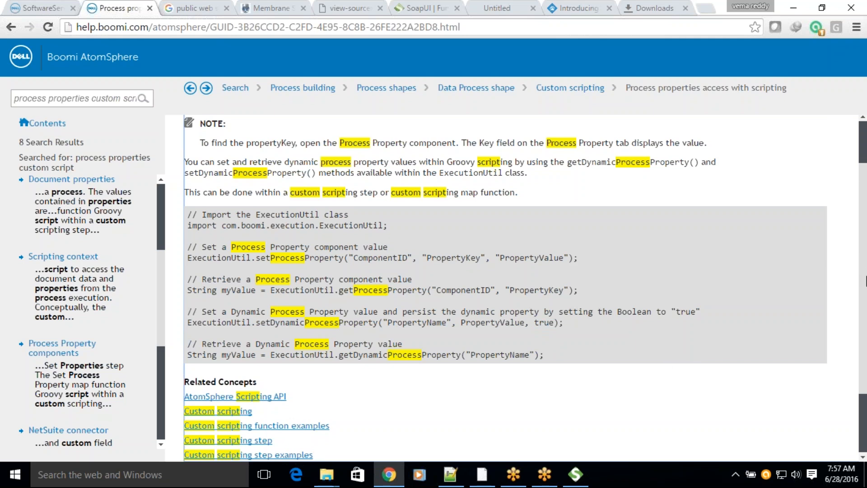
{"action": "left_click", "coordinate": [848, 307]}
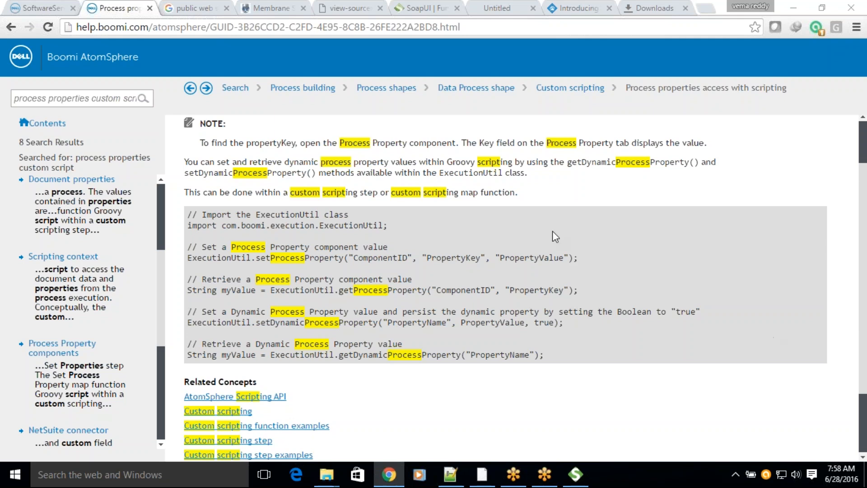
{"action": "left_click_drag", "start_coordinate": [535, 319], "coordinate": [556, 322]}
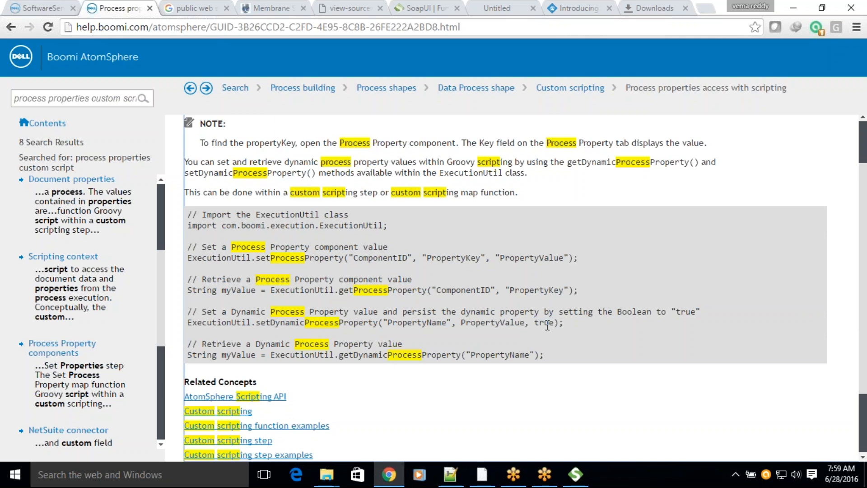
{"action": "double_click", "coordinate": [547, 325]}
{"action": "double_click", "coordinate": [482, 319]}
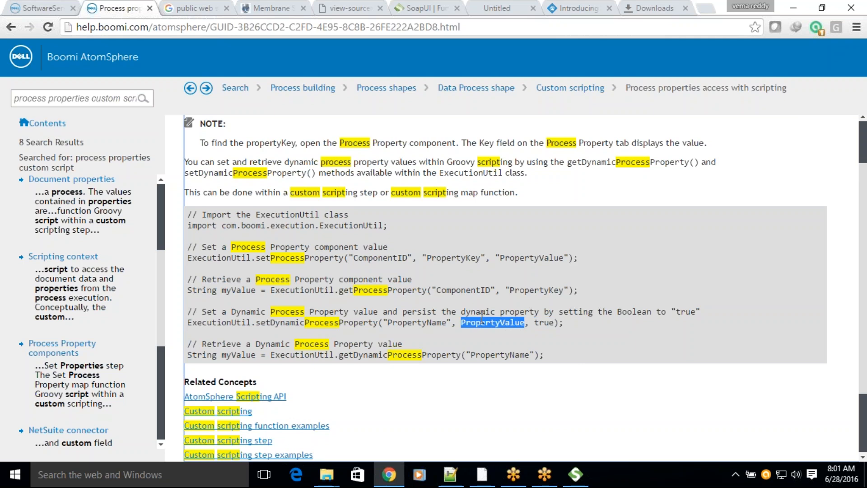
{"action": "left_click", "coordinate": [543, 324]}
{"action": "double_click", "coordinate": [544, 323]}
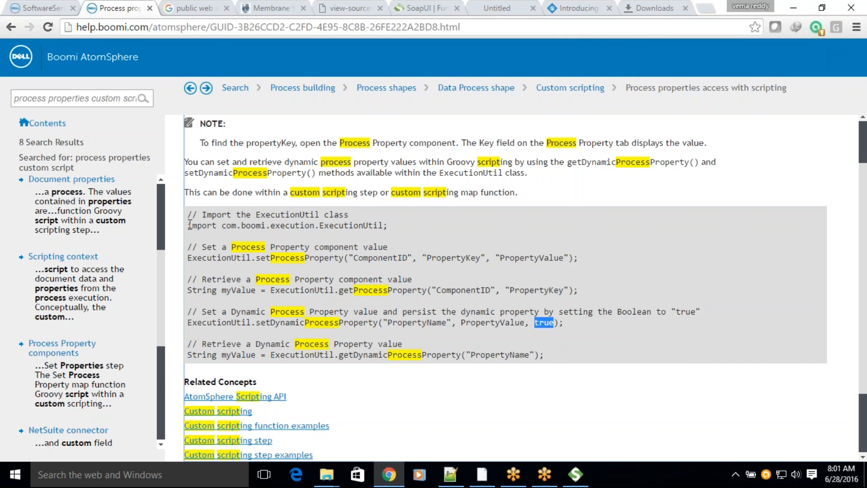
Step: Copy the com.boomi.execution.ExecutionUtil import from the help article into the Data Process script below the existing imports, followed by a blank line
{"action": "left_click_drag", "start_coordinate": [190, 224], "coordinate": [403, 224]}
{"action": "key", "text": "ctrl+c"}
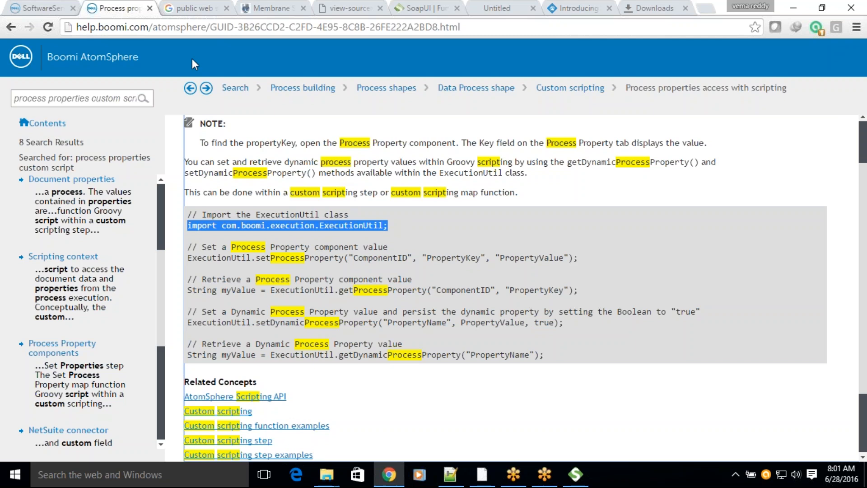
{"action": "left_click", "coordinate": [31, 10]}
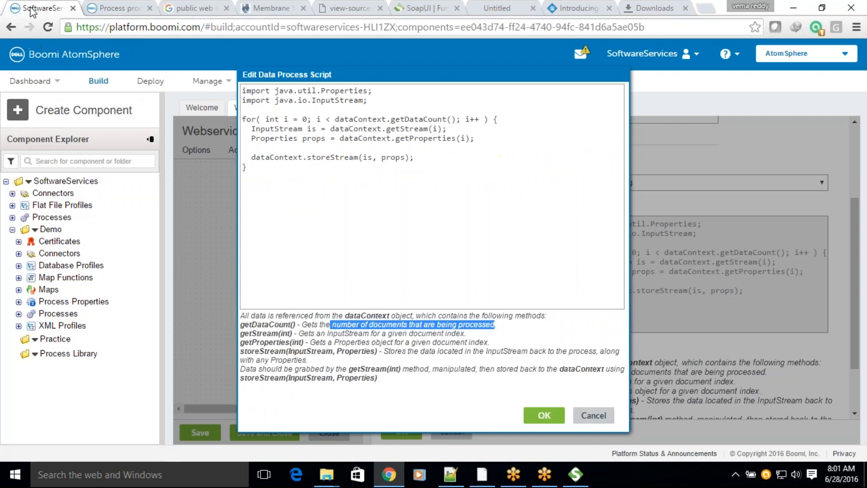
{"action": "left_click", "coordinate": [378, 101]}
{"action": "key", "text": "Down"}
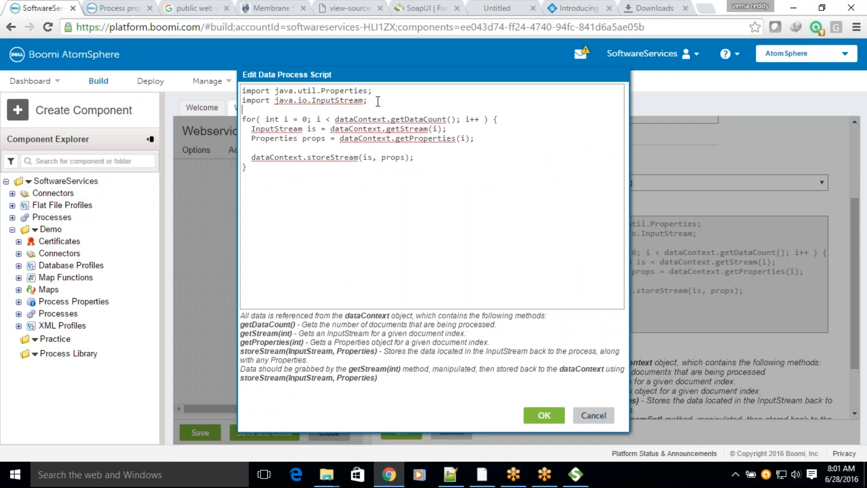
{"action": "key", "text": "ctrl+v"}
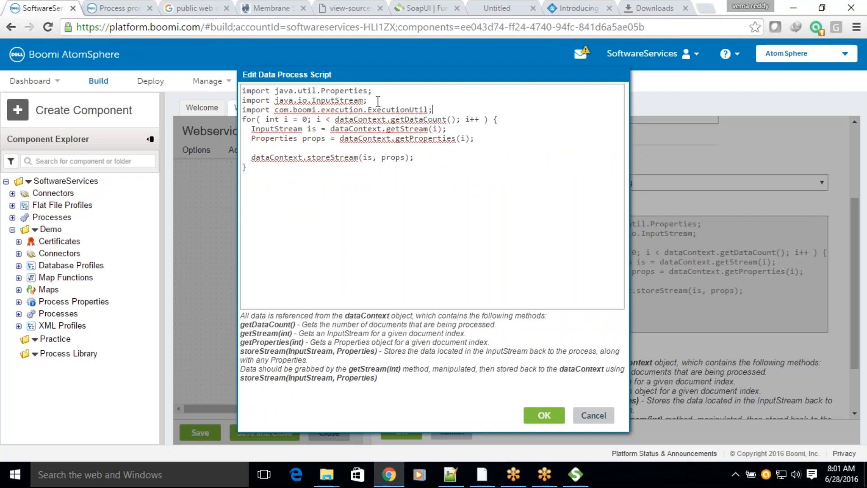
{"action": "key", "text": "Return"}
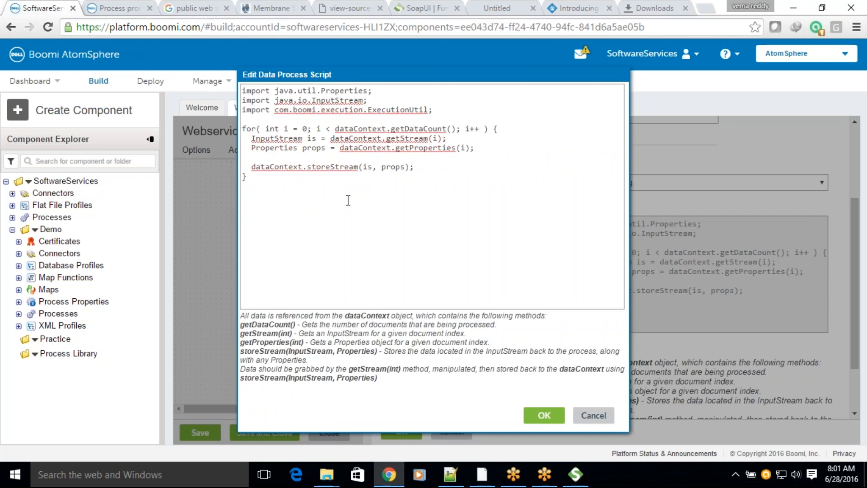
{"action": "left_click_drag", "start_coordinate": [456, 113], "coordinate": [242, 110]}
{"action": "left_click", "coordinate": [328, 116]}
{"action": "left_click_drag", "start_coordinate": [433, 110], "coordinate": [244, 90]}
Step: Copy the article's commented setDynamicProcessProperty example into the Data Process script, one blank line below the for loop
{"action": "left_click", "coordinate": [138, 6]}
{"action": "left_click_drag", "start_coordinate": [188, 310], "coordinate": [585, 334]}
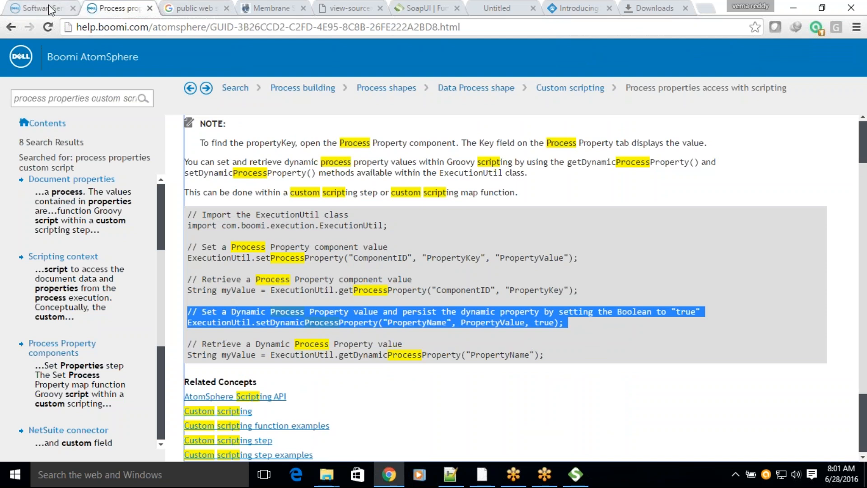
{"action": "left_click", "coordinate": [63, 7]}
{"action": "left_click", "coordinate": [268, 180]}
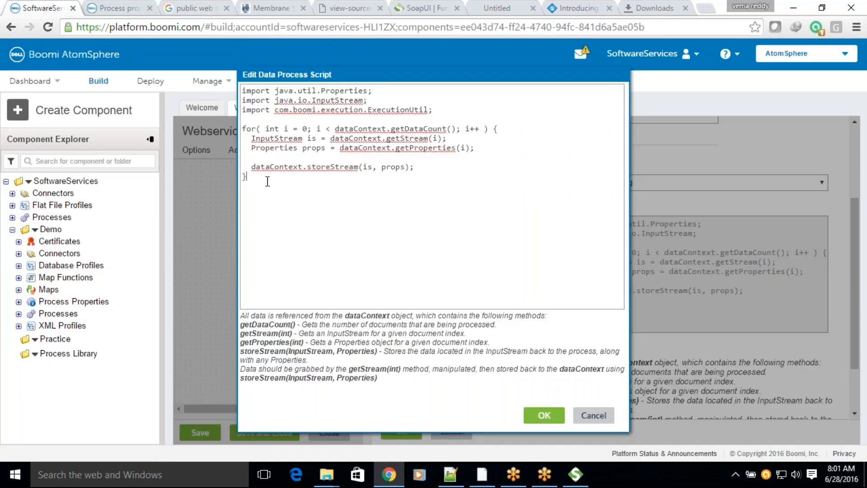
{"action": "key", "text": "Return"}
{"action": "key", "text": "Return"}
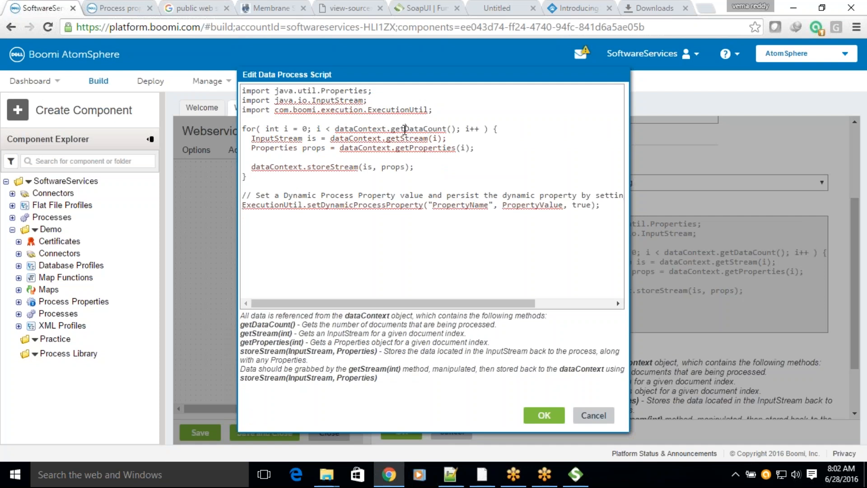
Step: Replace the PropertyName placeholder in the setDynamicProcessProperty call with CustomerCount
{"action": "double_click", "coordinate": [449, 203]}
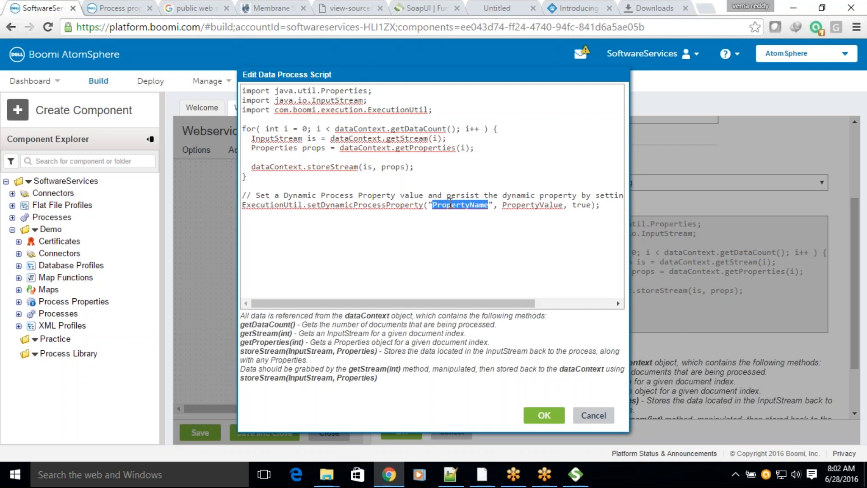
{"action": "type", "text": "Custom"}
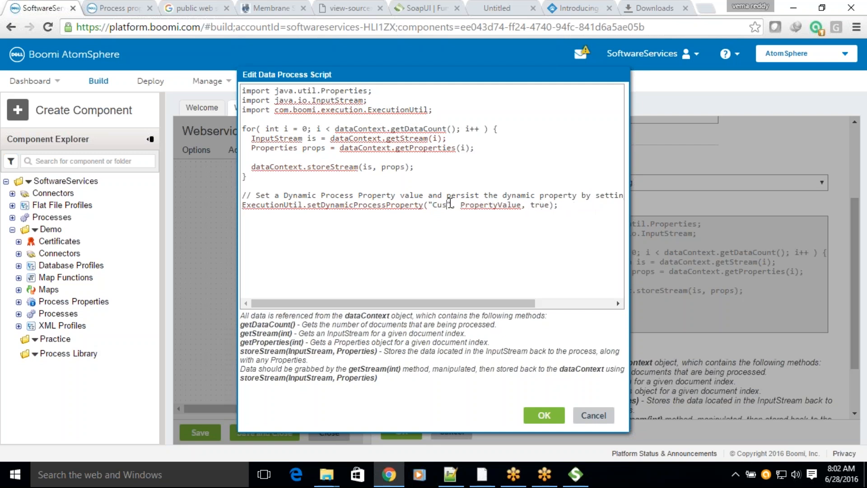
{"action": "type", "text": "erCu"}
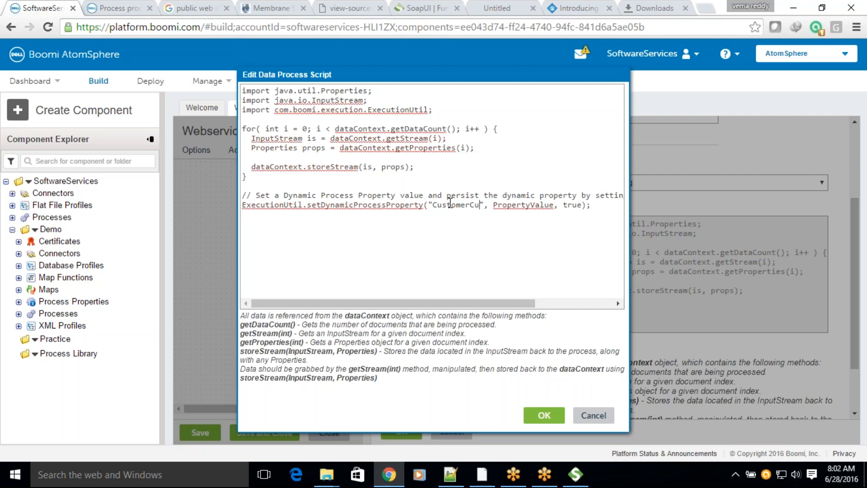
{"action": "type", "text": "unt"}
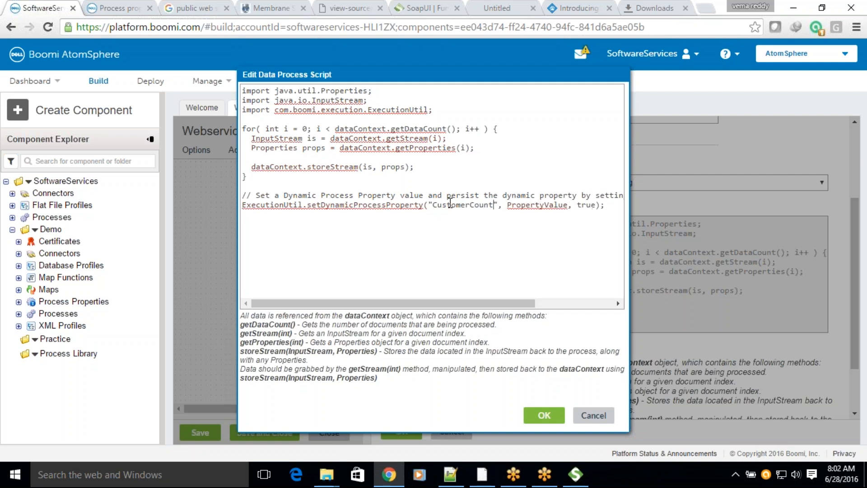
Step: Copy the property name CustomerCount, store it in a new Notepad++ document, and return to the Boomi script
{"action": "double_click", "coordinate": [458, 205]}
{"action": "key", "text": "ctrl+c"}
{"action": "left_click", "coordinate": [450, 474]}
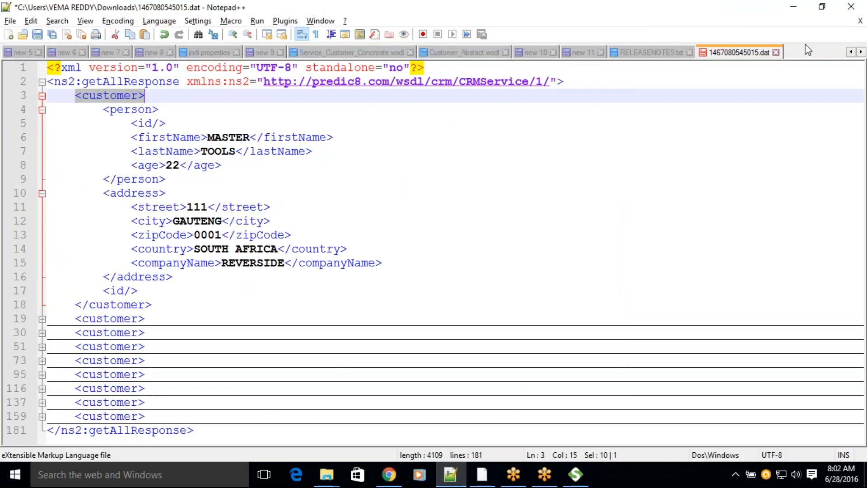
{"action": "double_click", "coordinate": [802, 57]}
{"action": "key", "text": "ctrl+v"}
{"action": "key", "text": "alt+Tab"}
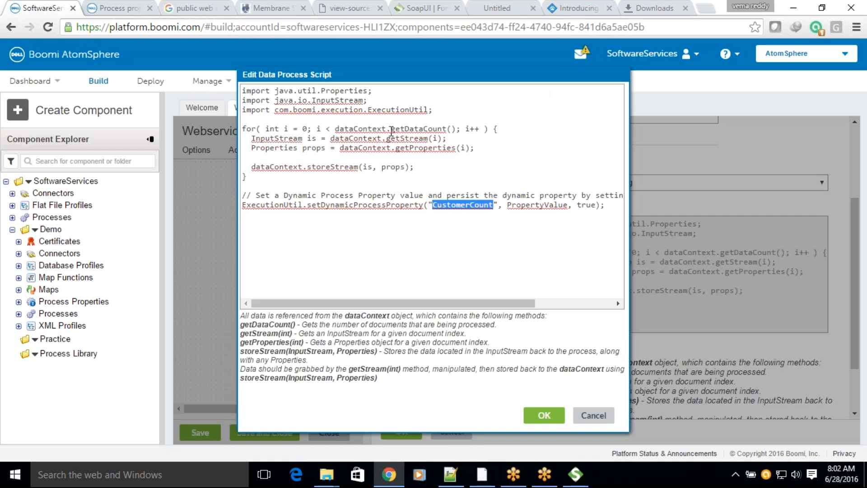
Step: Set the CustomerCount property's value argument to dataContext.getDataCount() and its persist argument to false
{"action": "left_click_drag", "start_coordinate": [336, 129], "coordinate": [458, 128]}
{"action": "key", "text": "ctrl+c"}
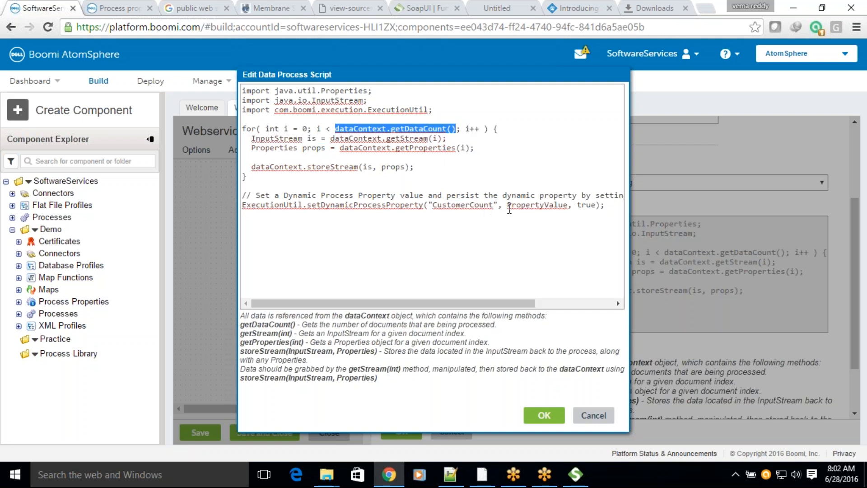
{"action": "left_click_drag", "start_coordinate": [507, 205], "coordinate": [566, 206]}
{"action": "key", "text": "ctrl+v"}
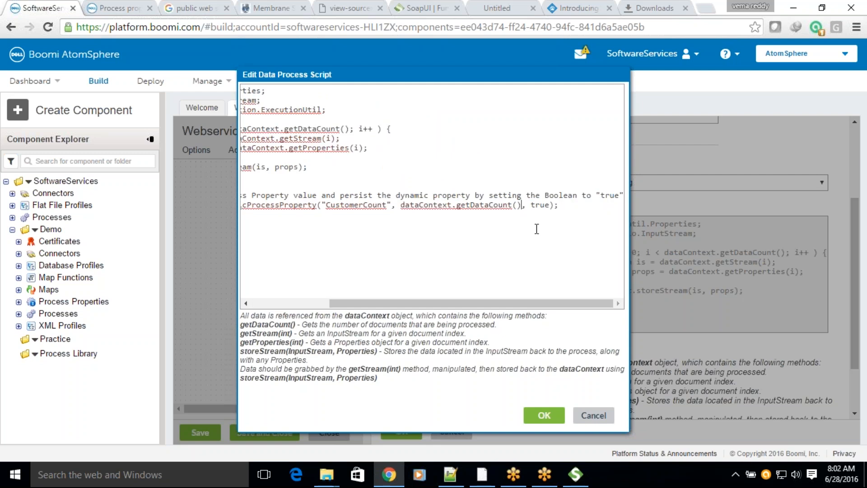
{"action": "double_click", "coordinate": [538, 206]}
{"action": "type", "text": "false"}
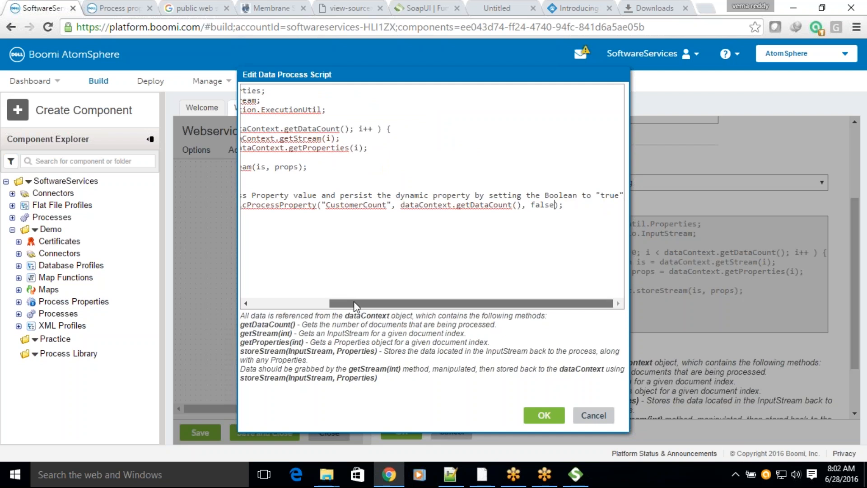
Step: Review the start of the setDynamicProcessProperty line, then save the script and the For Each Customer shape's settings
{"action": "left_click_drag", "start_coordinate": [354, 302], "coordinate": [247, 321]}
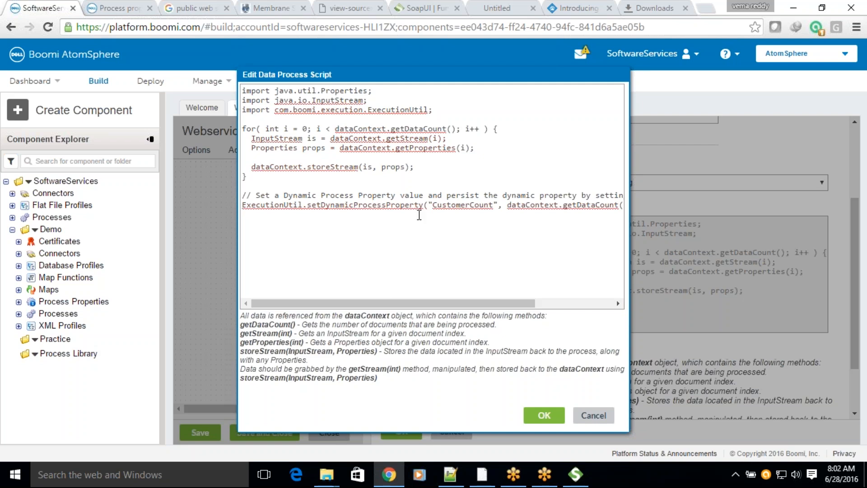
{"action": "double_click", "coordinate": [451, 205]}
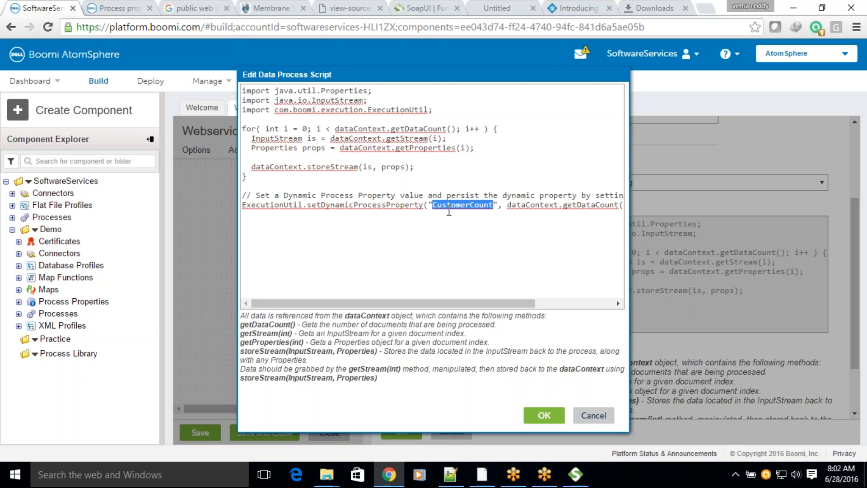
{"action": "left_click", "coordinate": [544, 415]}
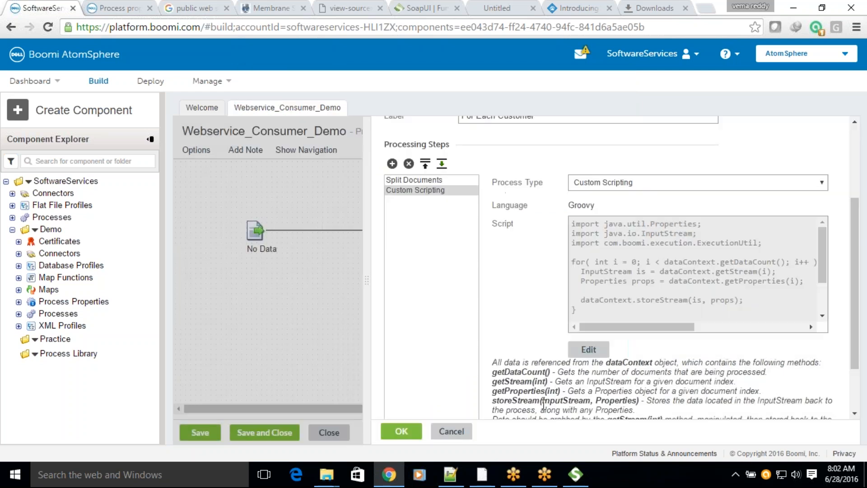
{"action": "left_click", "coordinate": [400, 431]}
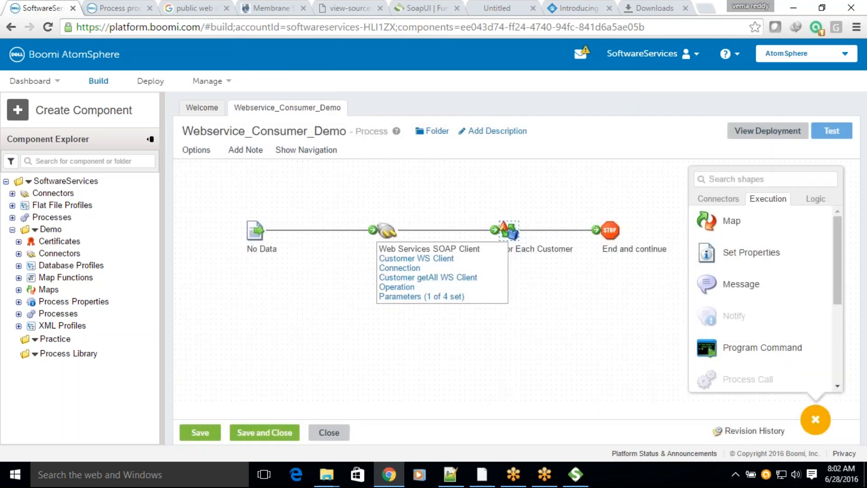
Step: Make room before the End and continue shape, add a Message shape there, and enter {1} as its message text
{"action": "left_click_drag", "start_coordinate": [609, 230], "coordinate": [650, 230]}
{"action": "left_click_drag", "start_coordinate": [743, 284], "coordinate": [573, 260]}
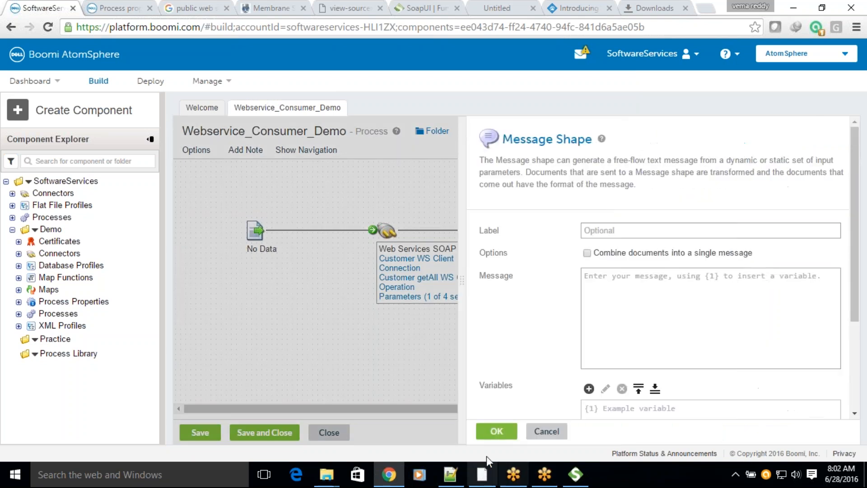
{"action": "left_click", "coordinate": [634, 281]}
{"action": "type", "text": "{1"}
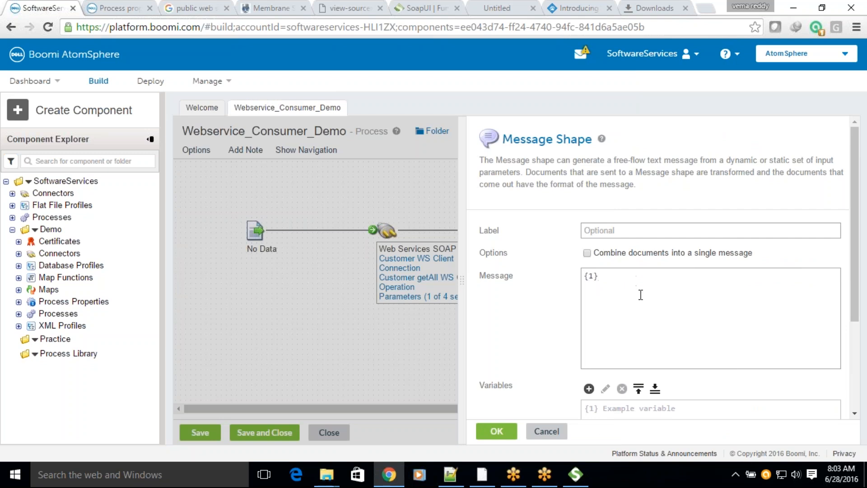
Step: Add a Dynamic Process Property variable named CustomerCount to the message, taking the name from the Notepad++ document, and accept the Message shape's settings
{"action": "left_click", "coordinate": [589, 388]}
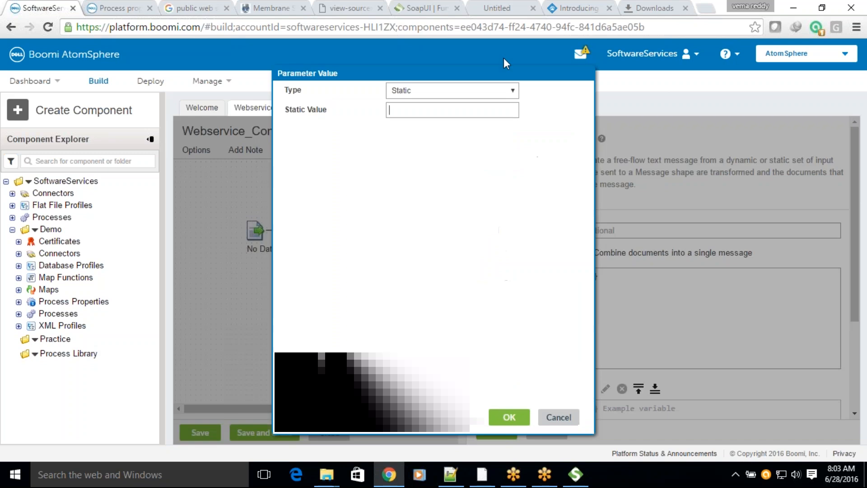
{"action": "left_click", "coordinate": [437, 96]}
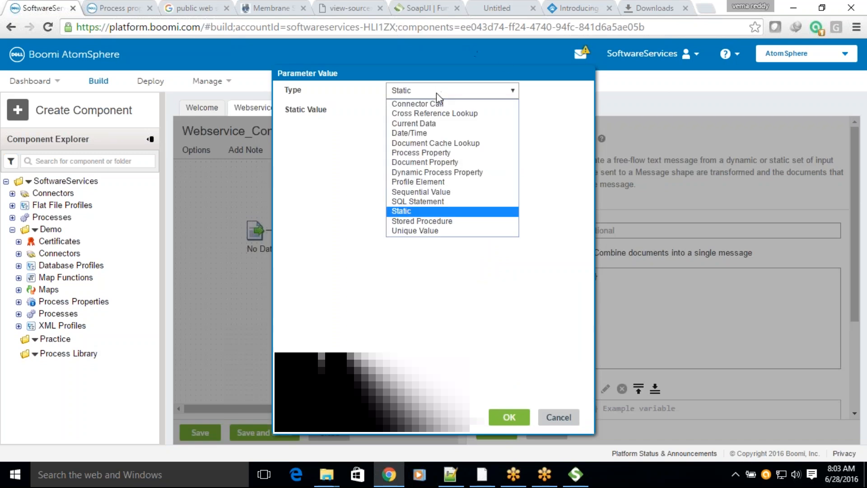
{"action": "left_click", "coordinate": [425, 172]}
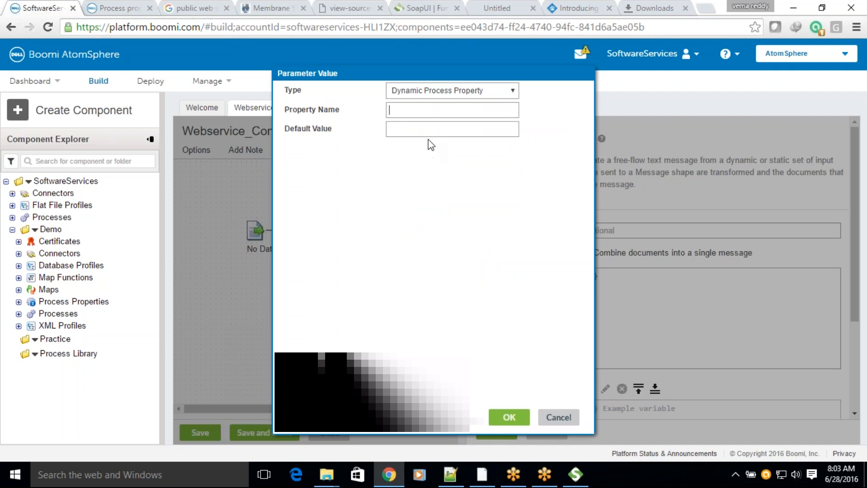
{"action": "key", "text": "ctrl+v"}
{"action": "left_click", "coordinate": [458, 472]}
{"action": "key", "text": "ctrl+a"}
{"action": "key", "text": "ctrl+c"}
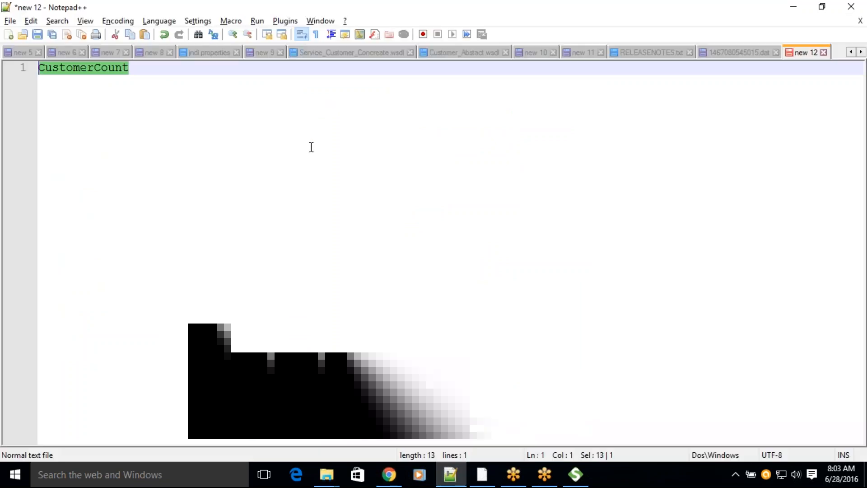
{"action": "key", "text": "alt+Tab"}
{"action": "key", "text": "ctrl+a"}
{"action": "key", "text": "ctrl+v"}
{"action": "left_click", "coordinate": [508, 417]}
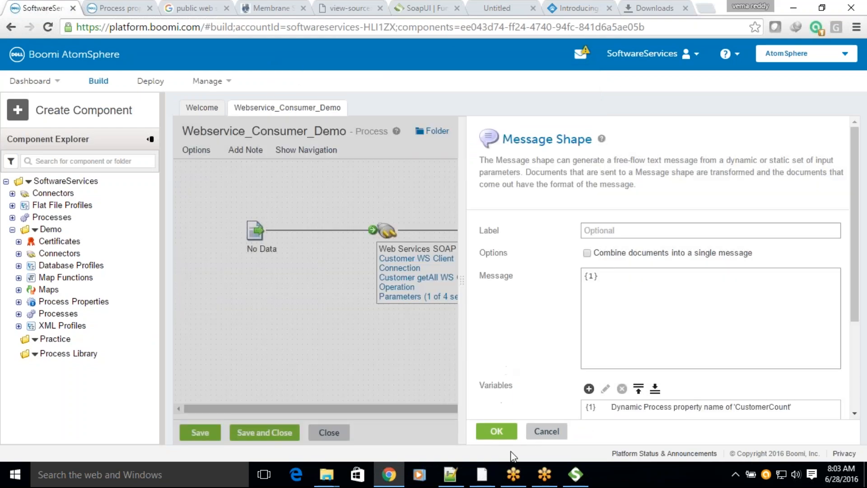
{"action": "left_click", "coordinate": [491, 431]}
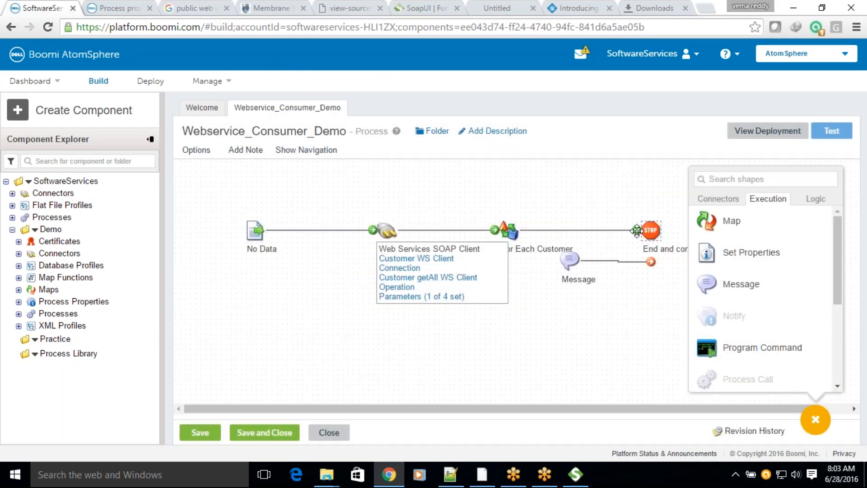
Step: Connect the Message shape into the flow between For Each Customer and End and continue, and line up the shapes
{"action": "left_click_drag", "start_coordinate": [575, 253], "coordinate": [570, 259]}
{"action": "left_click_drag", "start_coordinate": [650, 262], "coordinate": [655, 229]}
{"action": "left_click_drag", "start_coordinate": [570, 259], "coordinate": [668, 235]}
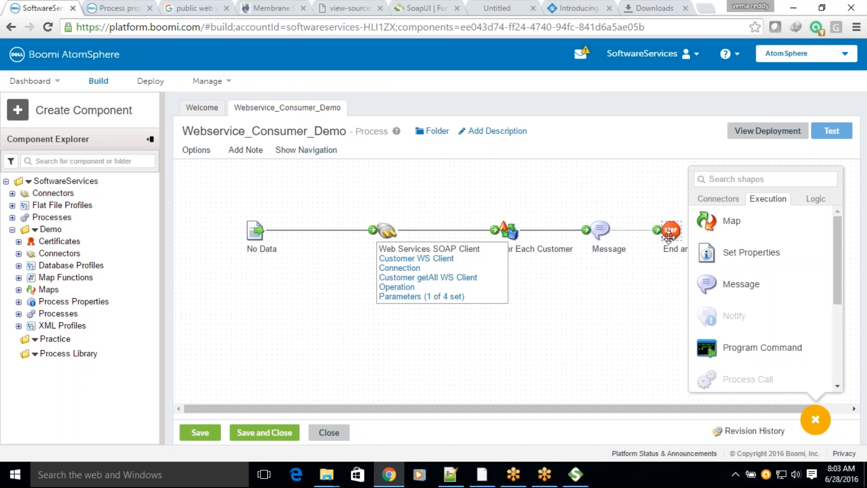
Step: Save the changes to Webservice_Consumer_Demo and run a new test of the process
{"action": "left_click", "coordinate": [842, 132]}
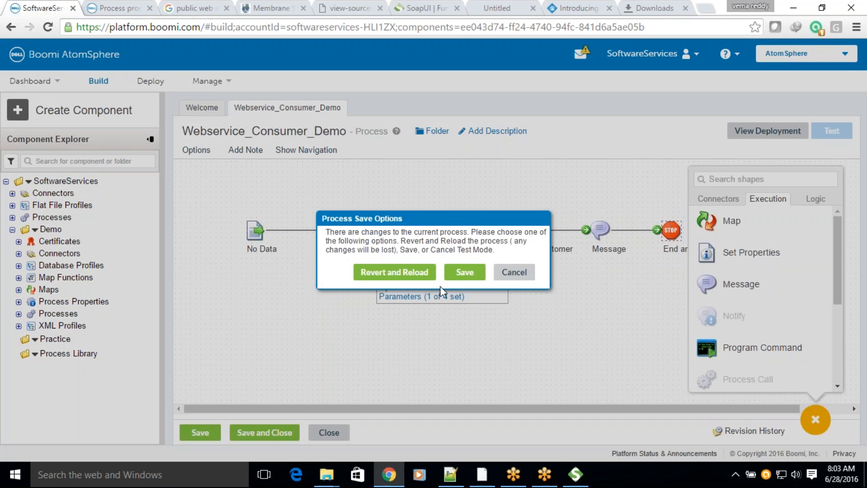
{"action": "left_click", "coordinate": [465, 272]}
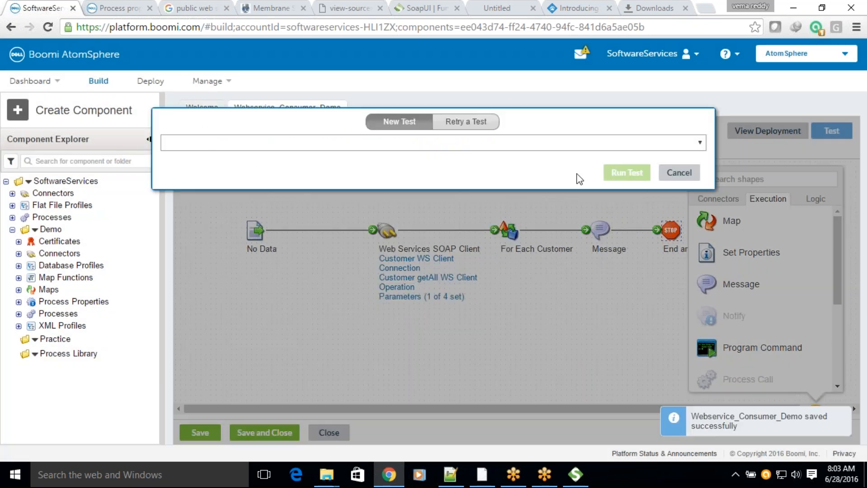
{"action": "left_click", "coordinate": [607, 176]}
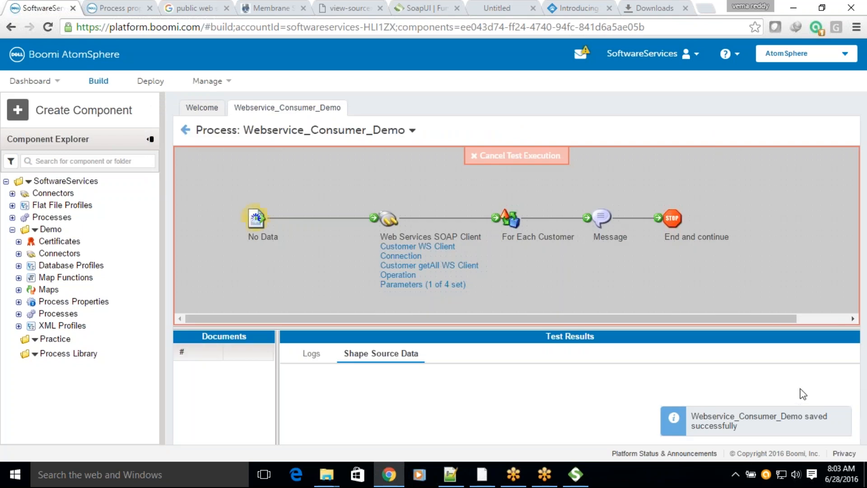
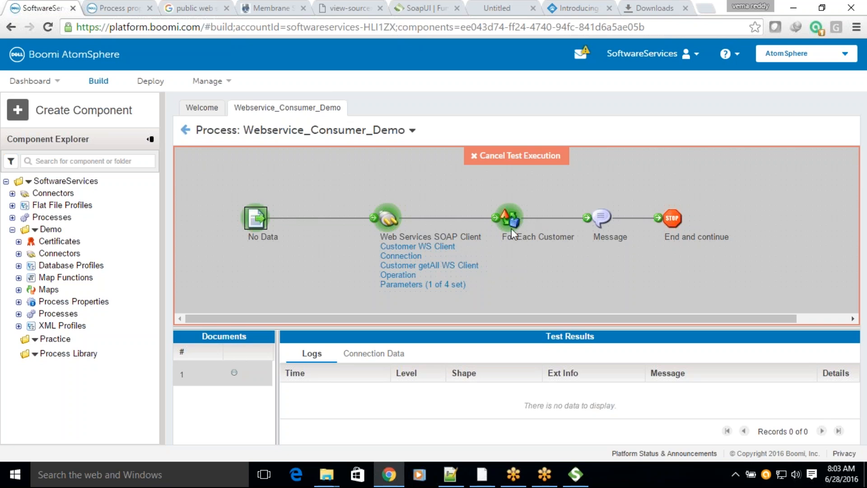
Step: Examine the test execution error about the setDynamicProcessProperty argument types, dismiss it and return to the process canvas
{"action": "left_click", "coordinate": [514, 216]}
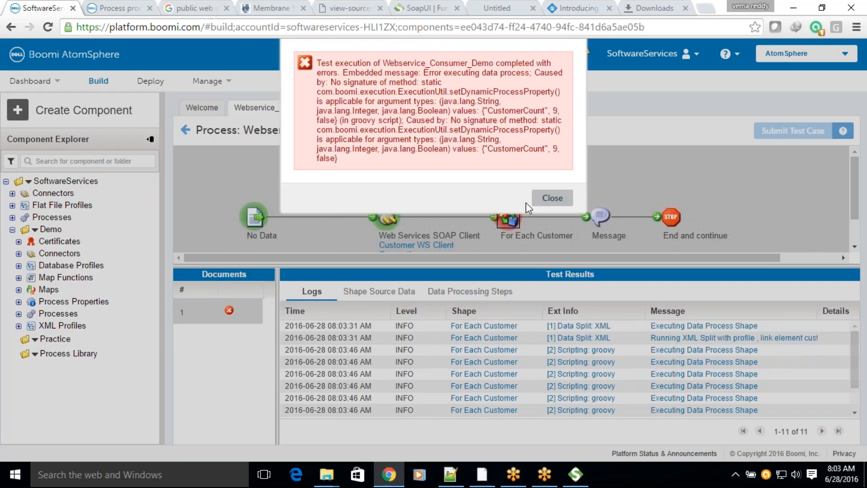
{"action": "double_click", "coordinate": [555, 150]}
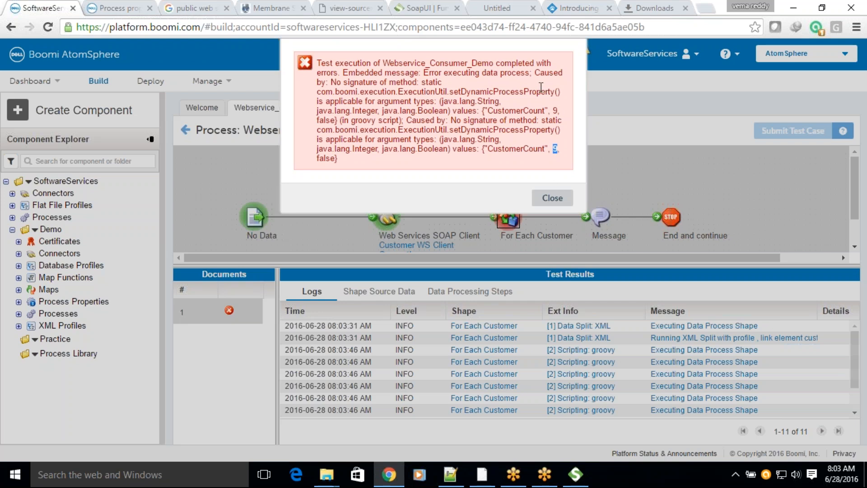
{"action": "left_click_drag", "start_coordinate": [443, 63], "coordinate": [533, 64]}
{"action": "left_click_drag", "start_coordinate": [391, 73], "coordinate": [424, 73]}
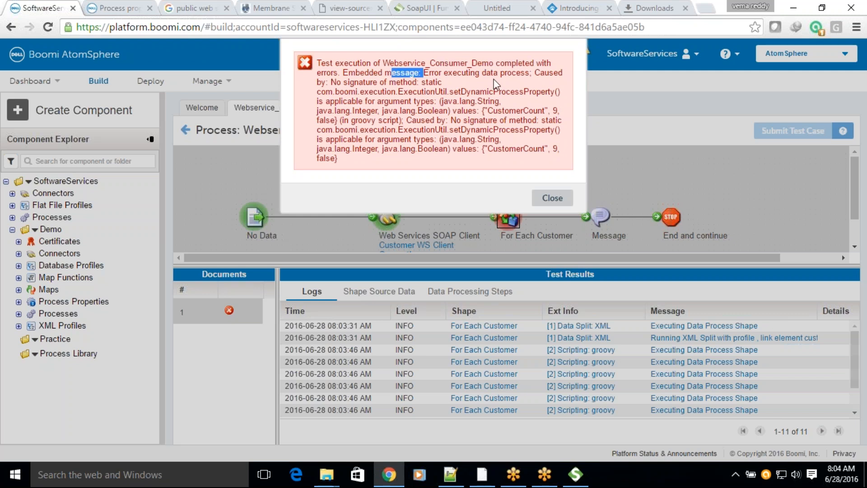
{"action": "left_click_drag", "start_coordinate": [491, 73], "coordinate": [551, 74]}
{"action": "left_click_drag", "start_coordinate": [343, 82], "coordinate": [438, 83]}
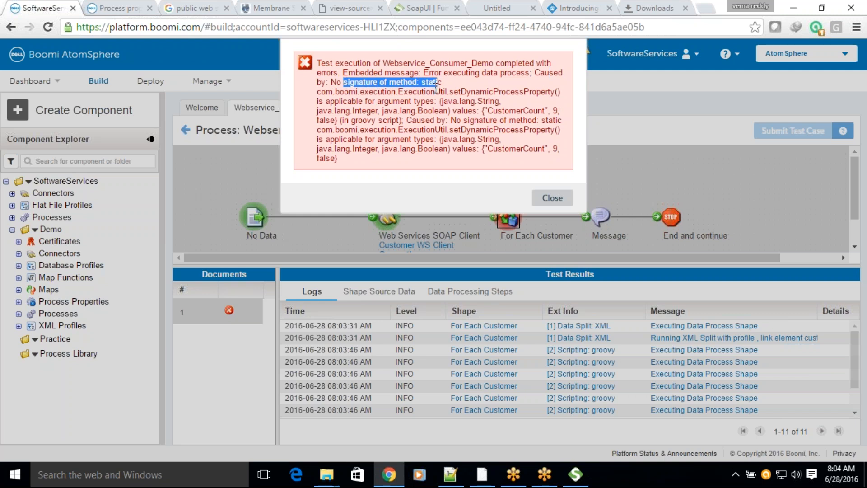
{"action": "left_click_drag", "start_coordinate": [321, 92], "coordinate": [536, 93]}
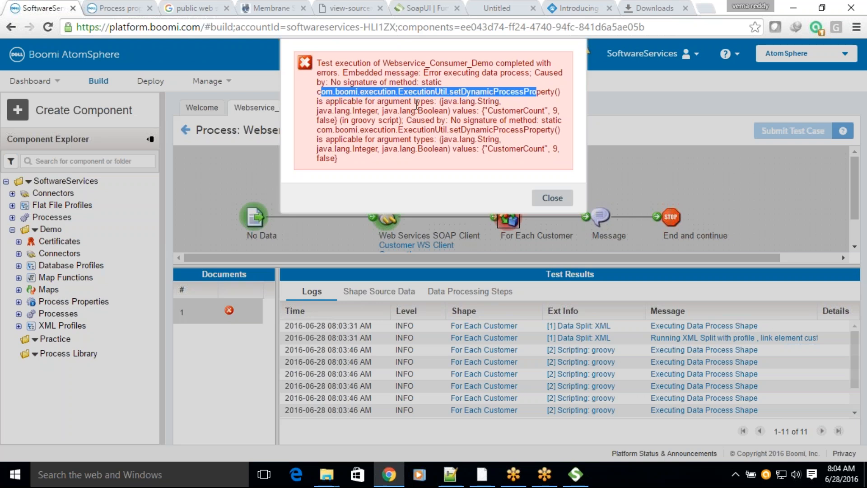
{"action": "left_click_drag", "start_coordinate": [485, 100], "coordinate": [492, 100]}
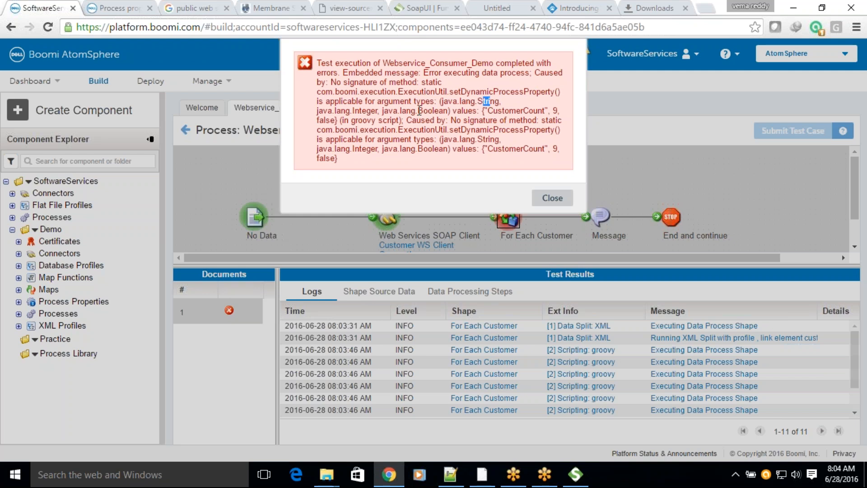
{"action": "left_click_drag", "start_coordinate": [355, 111], "coordinate": [366, 111]}
{"action": "left_click_drag", "start_coordinate": [423, 111], "coordinate": [445, 111]}
{"action": "left_click_drag", "start_coordinate": [502, 111], "coordinate": [552, 111]}
{"action": "left_click", "coordinate": [487, 103]}
{"action": "left_click_drag", "start_coordinate": [488, 111], "coordinate": [541, 112]}
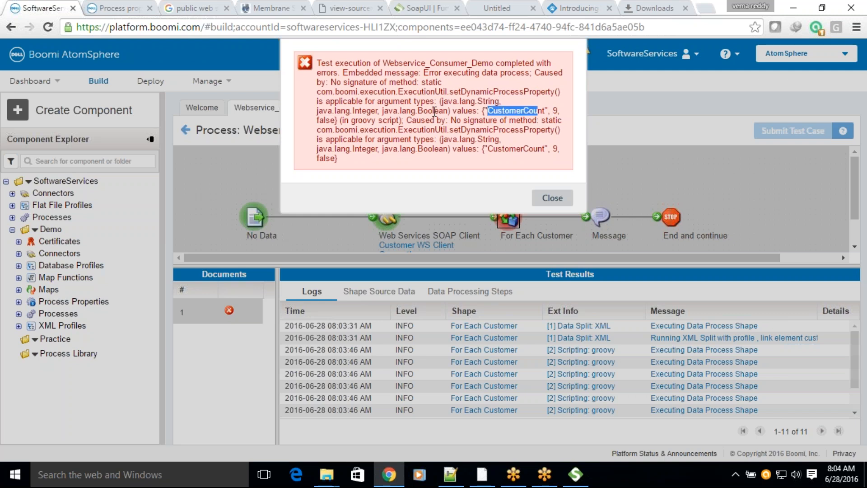
{"action": "left_click_drag", "start_coordinate": [478, 101], "coordinate": [501, 103]}
{"action": "left_click_drag", "start_coordinate": [354, 111], "coordinate": [370, 112]}
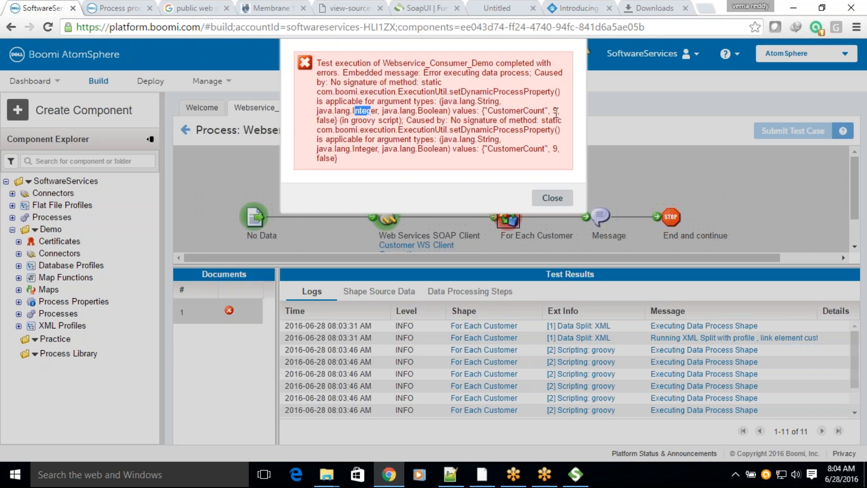
{"action": "left_click_drag", "start_coordinate": [552, 110], "coordinate": [557, 111]}
{"action": "double_click", "coordinate": [328, 120]}
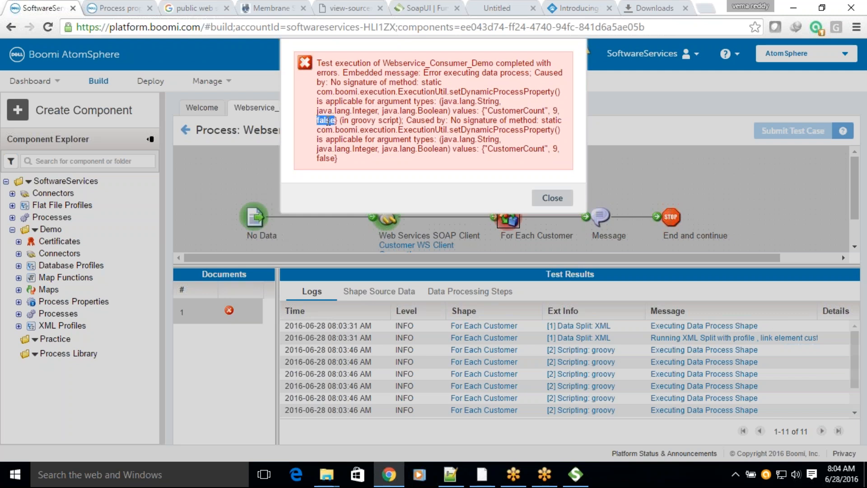
{"action": "double_click", "coordinate": [441, 111]}
{"action": "double_click", "coordinate": [326, 120]}
{"action": "left_click_drag", "start_coordinate": [340, 140], "coordinate": [408, 143]}
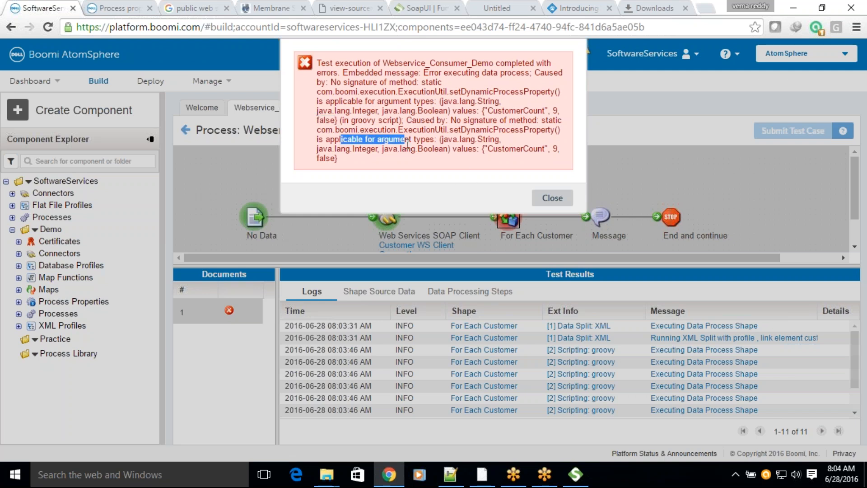
{"action": "left_click", "coordinate": [548, 197]}
{"action": "left_click", "coordinate": [192, 134]}
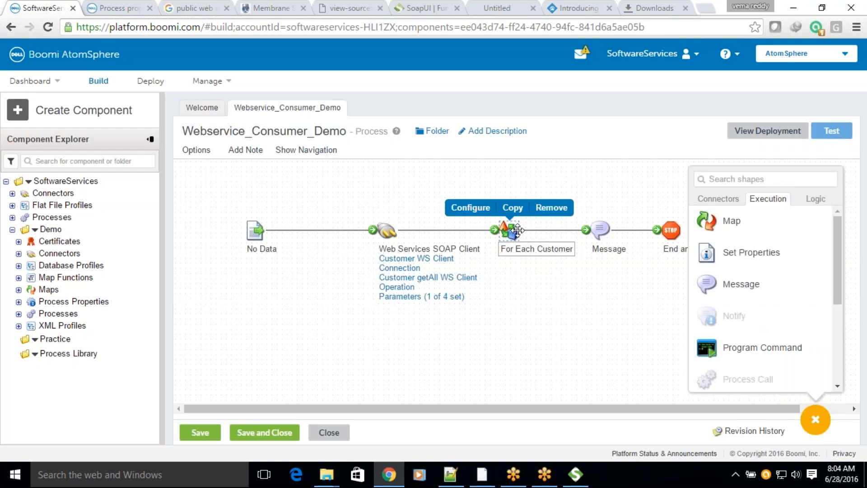
Step: Open the Custom Scripting script of For Each Customer and add the line int i= dataContext.getDataCount() above the Dynamic Process Property comment
{"action": "double_click", "coordinate": [518, 230]}
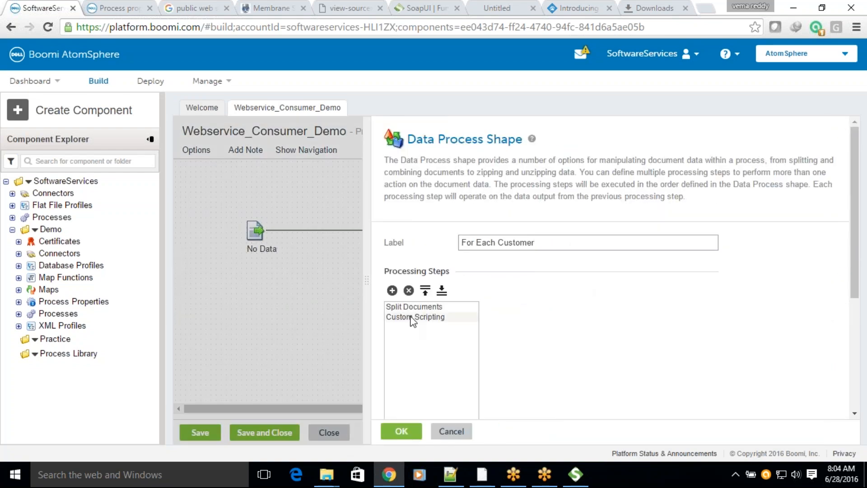
{"action": "left_click", "coordinate": [412, 317]}
{"action": "scroll", "coordinate": [733, 321], "scroll_direction": "down", "scroll_amount": 5}
{"action": "left_click", "coordinate": [585, 284]}
{"action": "left_click", "coordinate": [255, 185]}
{"action": "key", "text": "Return"}
{"action": "type", "text": "int i="}
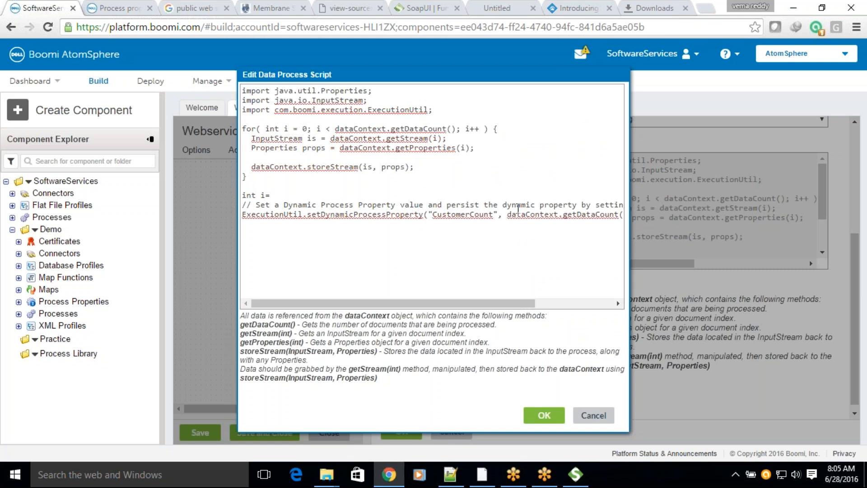
{"action": "left_click_drag", "start_coordinate": [507, 215], "coordinate": [548, 212]}
{"action": "key", "text": "ctrl+c"}
{"action": "left_click_drag", "start_coordinate": [452, 303], "coordinate": [391, 301]}
{"action": "left_click", "coordinate": [296, 197]}
{"action": "key", "text": "ctrl+v"}
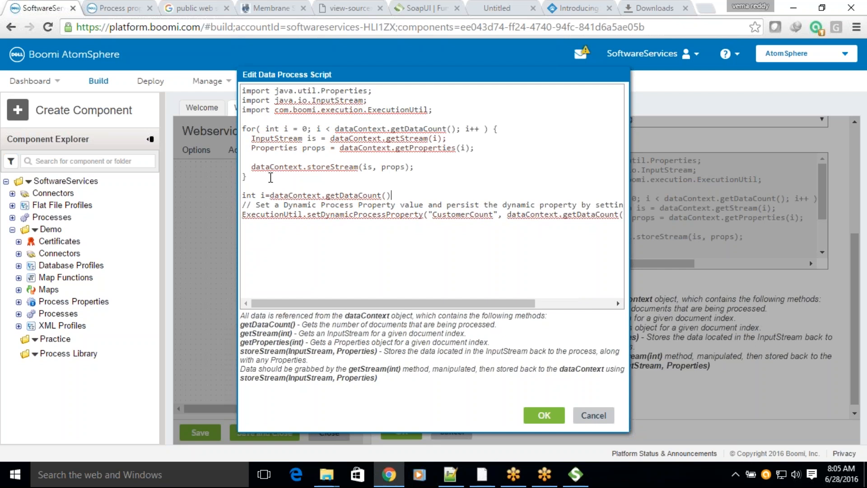
Step: Replace the value argument in the setDynamicProcessProperty call for CustomerCount with i, and accept the script and shape settings
{"action": "left_click_drag", "start_coordinate": [283, 304], "coordinate": [361, 306]}
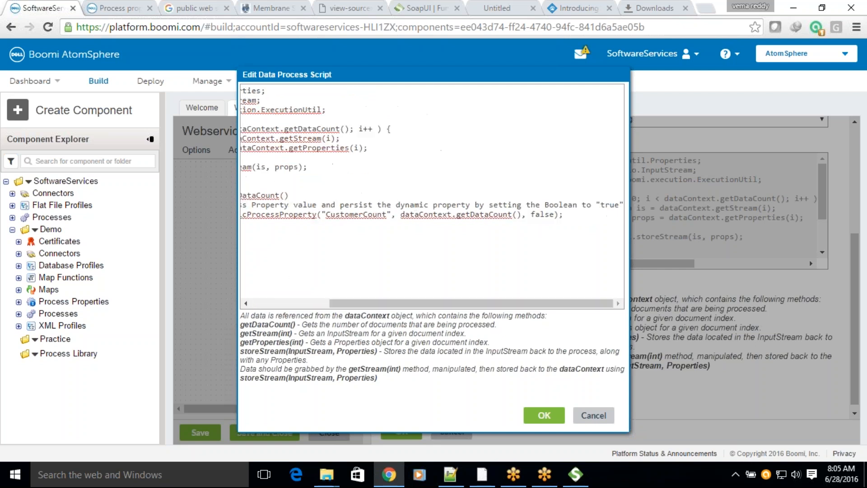
{"action": "left_click_drag", "start_coordinate": [401, 214], "coordinate": [522, 217]}
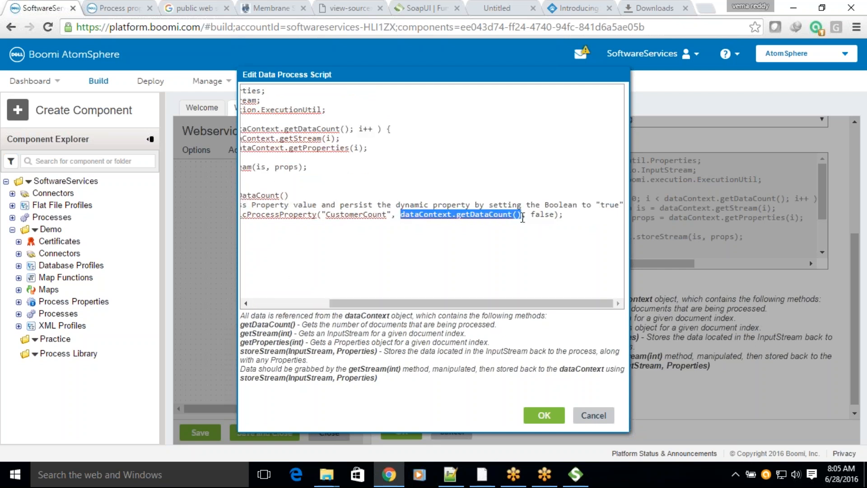
{"action": "type", "text": "i"}
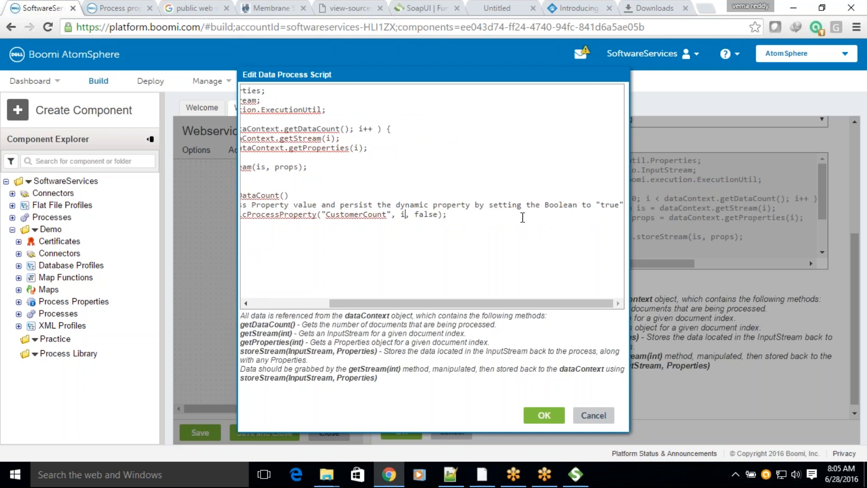
{"action": "left_click", "coordinate": [546, 415]}
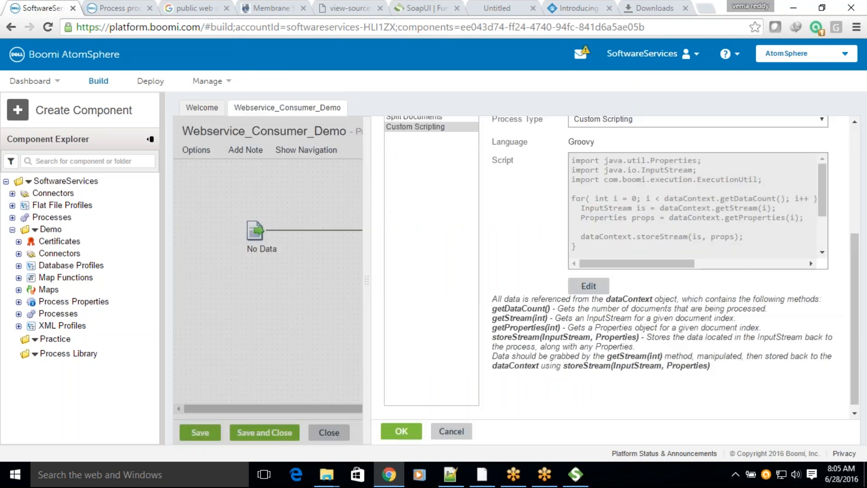
{"action": "left_click", "coordinate": [400, 431]}
Step: Shift the Message shape closer to End and continue, and copy the entire custom script from For Each Customer
{"action": "left_click", "coordinate": [600, 230]}
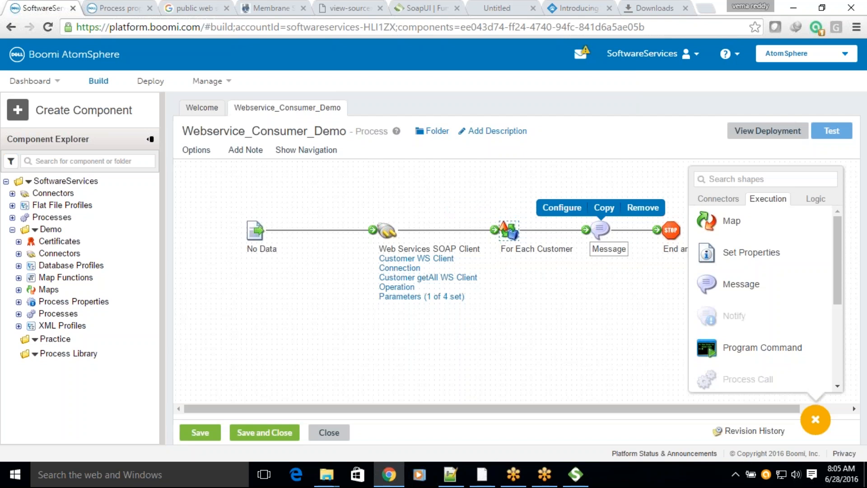
{"action": "left_click_drag", "start_coordinate": [600, 230], "coordinate": [621, 230]}
{"action": "mouse_move", "coordinate": [513, 248]}
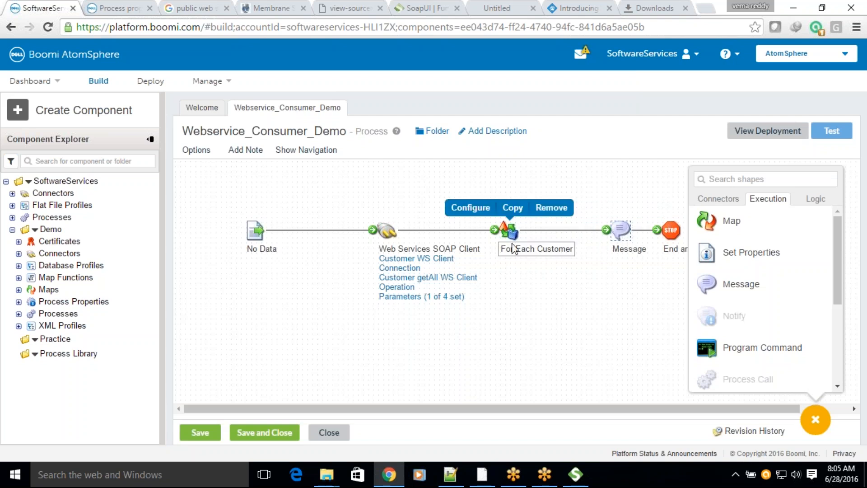
{"action": "double_click", "coordinate": [511, 230]}
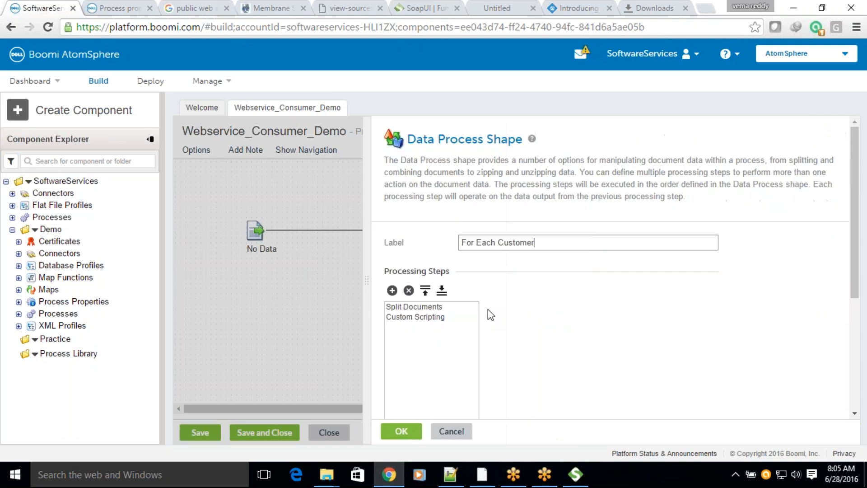
{"action": "left_click", "coordinate": [406, 316]}
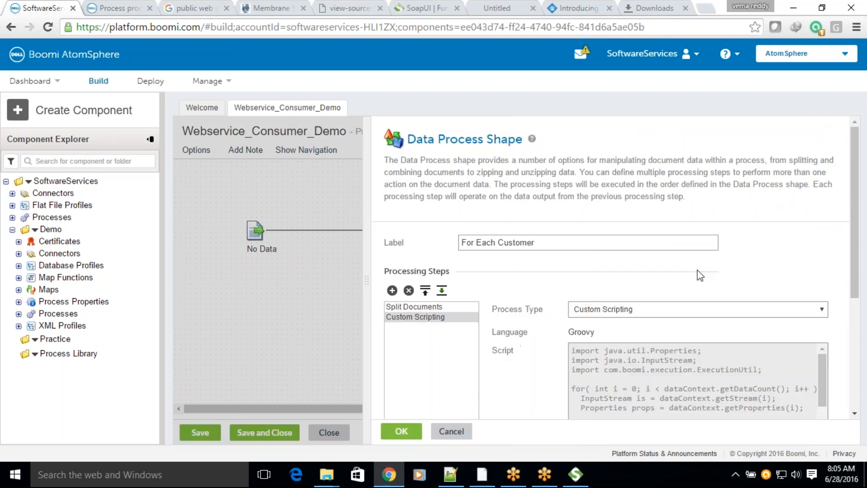
{"action": "scroll", "coordinate": [449, 343], "scroll_direction": "down", "scroll_amount": 4}
{"action": "left_click", "coordinate": [589, 281]}
{"action": "left_click", "coordinate": [545, 257]}
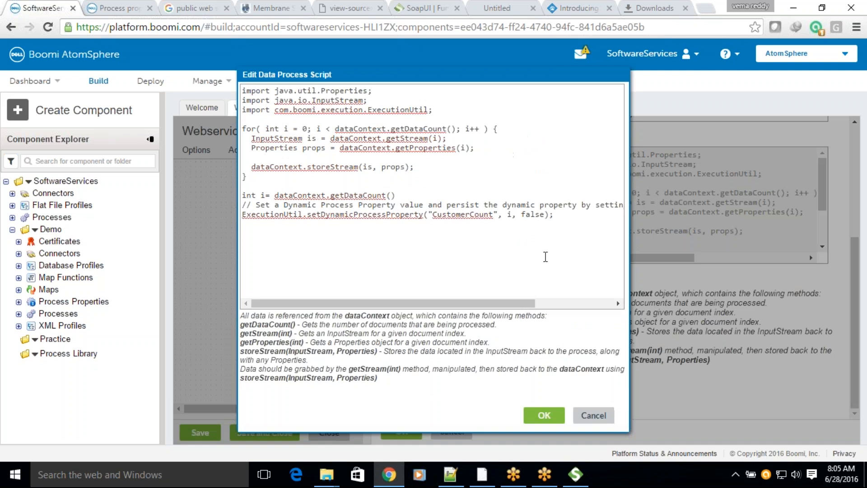
{"action": "key", "text": "ctrl+a"}
{"action": "key", "text": "ctrl+c"}
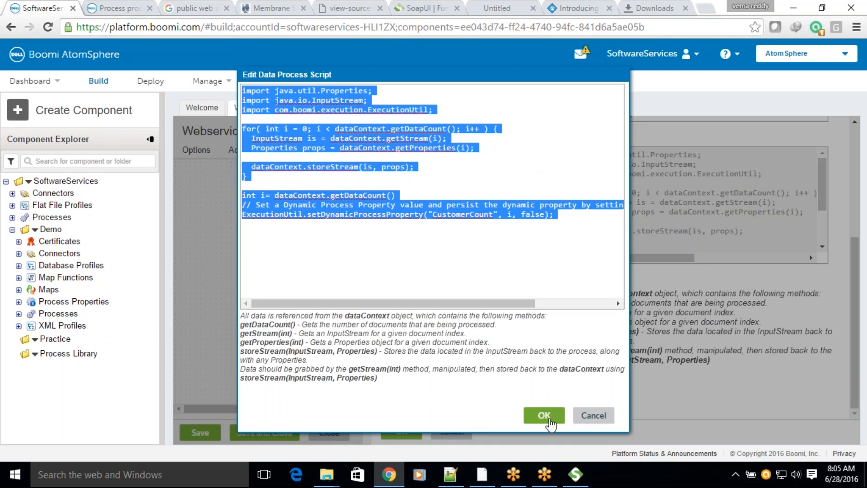
{"action": "left_click", "coordinate": [544, 415]}
Step: Remove the Custom Scripting processing step from For Each Customer and accept the shape's settings
{"action": "scroll", "coordinate": [447, 221], "scroll_direction": "up", "scroll_amount": 4}
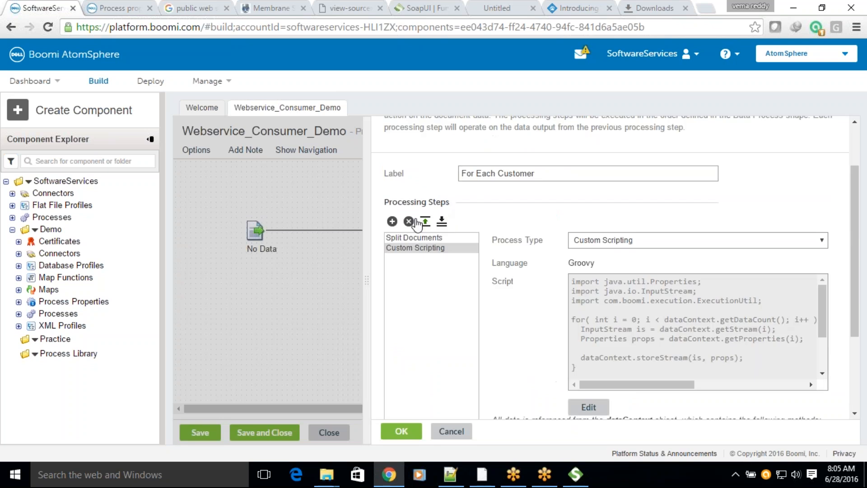
{"action": "left_click", "coordinate": [411, 222]}
{"action": "left_click", "coordinate": [466, 110]}
{"action": "left_click", "coordinate": [402, 432]}
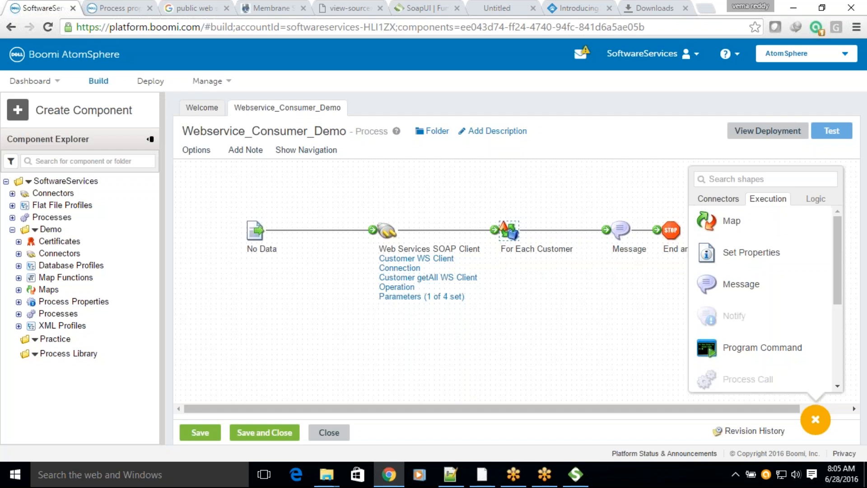
Step: Add a Data Process shape between For Each Customer and Message, and give it a Custom Scripting processing step
{"action": "left_click", "coordinate": [719, 198]}
{"action": "left_click", "coordinate": [767, 198]}
{"action": "scroll", "coordinate": [740, 318], "scroll_direction": "down", "scroll_amount": 3}
{"action": "left_click_drag", "start_coordinate": [743, 280], "coordinate": [596, 218]}
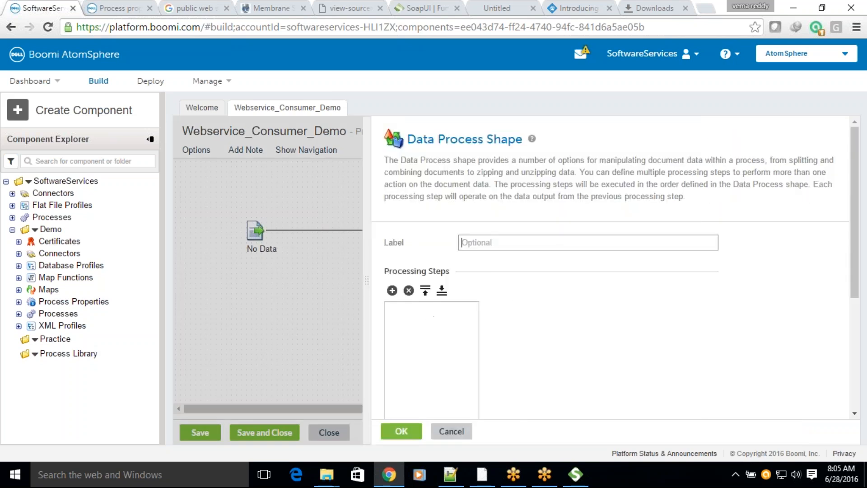
{"action": "left_click", "coordinate": [602, 312]}
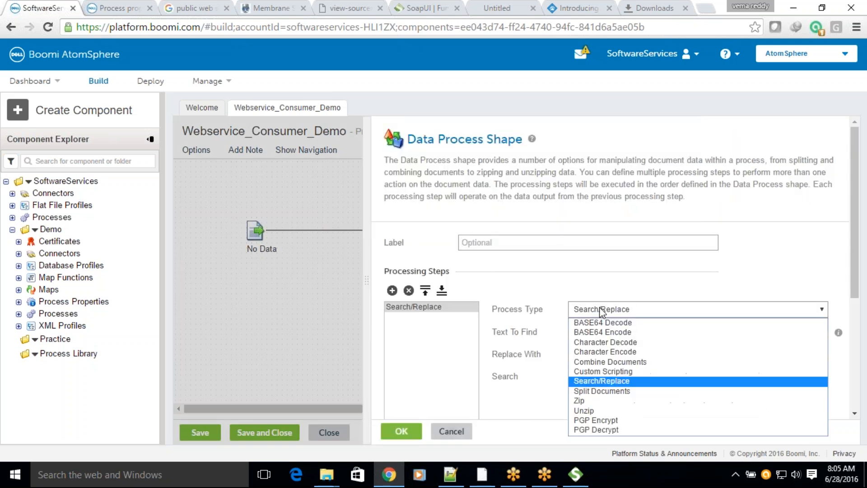
{"action": "scroll", "coordinate": [602, 311], "scroll_direction": "down", "scroll_amount": 5}
{"action": "scroll", "coordinate": [600, 316], "scroll_direction": "up", "scroll_amount": 3}
{"action": "left_click", "coordinate": [606, 245]}
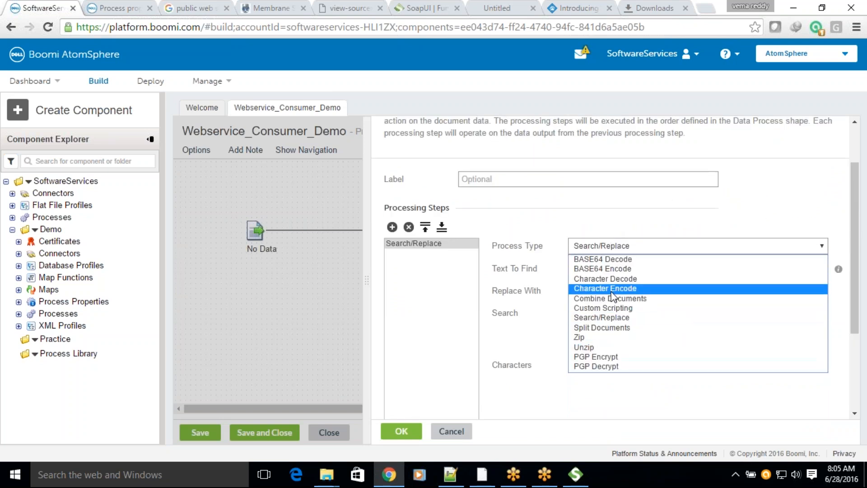
{"action": "left_click", "coordinate": [612, 306]}
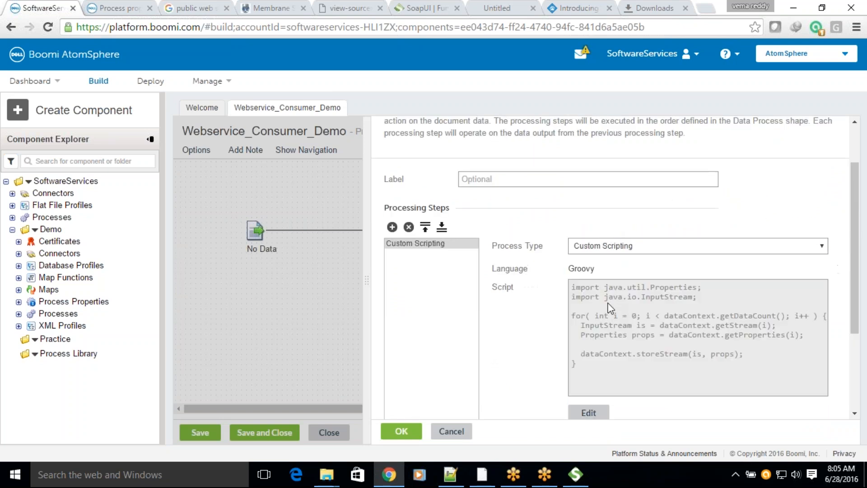
Step: Replace the new Data Process shape's default script with the copied CustomerCount script and accept the settings
{"action": "left_click", "coordinate": [591, 412]}
{"action": "key", "text": "ctrl+a"}
{"action": "key", "text": "ctrl+v"}
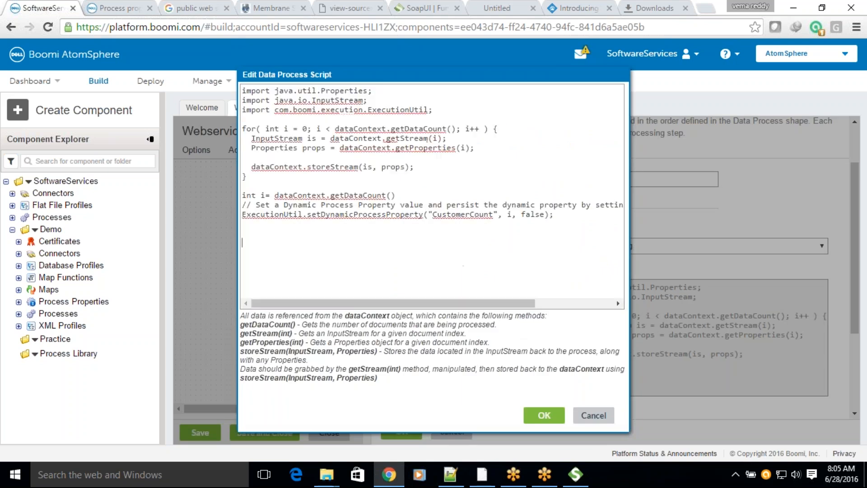
{"action": "left_click", "coordinate": [547, 414]}
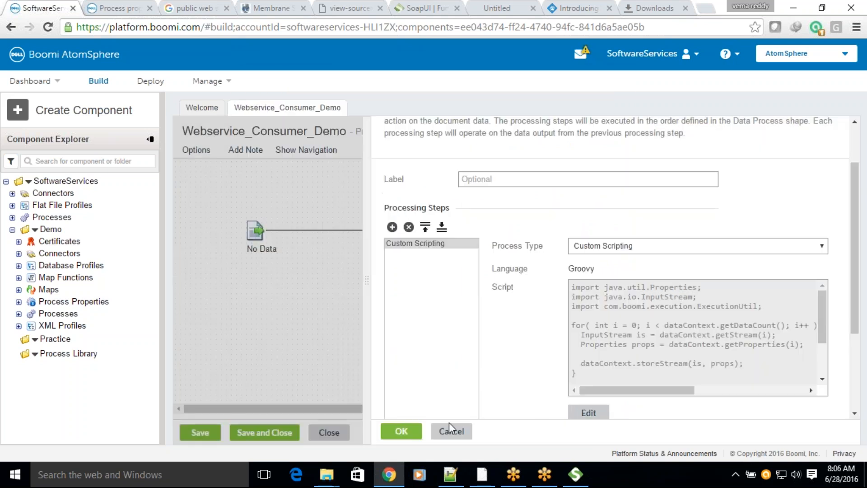
{"action": "left_click", "coordinate": [400, 431]}
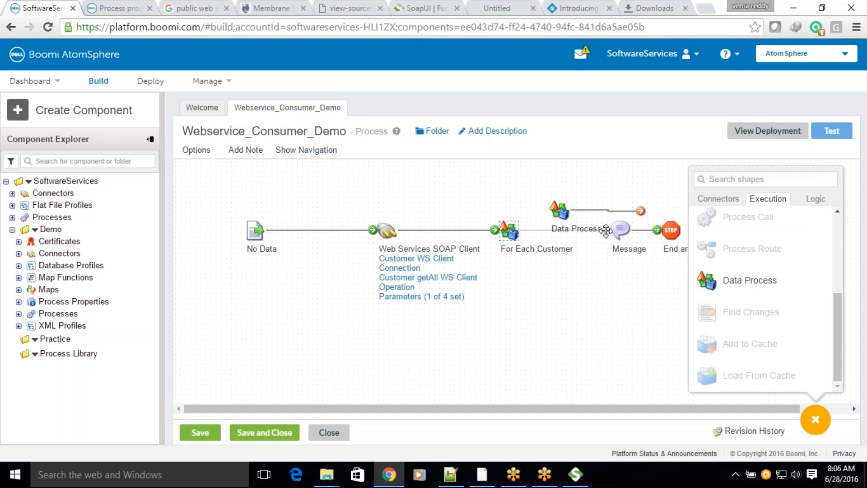
Step: Connect the Data Process shape into the flow between For Each Customer and Message, and line up the shapes with even spacing
{"action": "left_click_drag", "start_coordinate": [550, 208], "coordinate": [548, 210]}
{"action": "left_click_drag", "start_coordinate": [468, 408], "coordinate": [623, 379]}
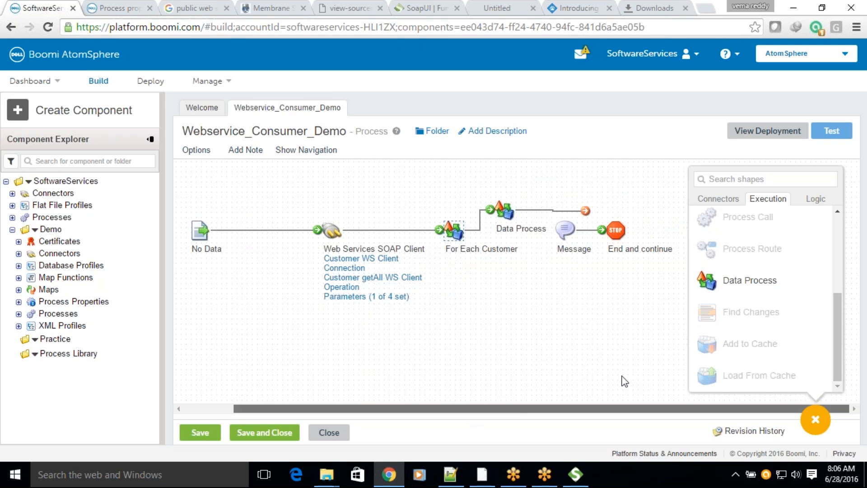
{"action": "left_click", "coordinate": [329, 232]}
{"action": "left_click_drag", "start_coordinate": [329, 232], "coordinate": [278, 231]}
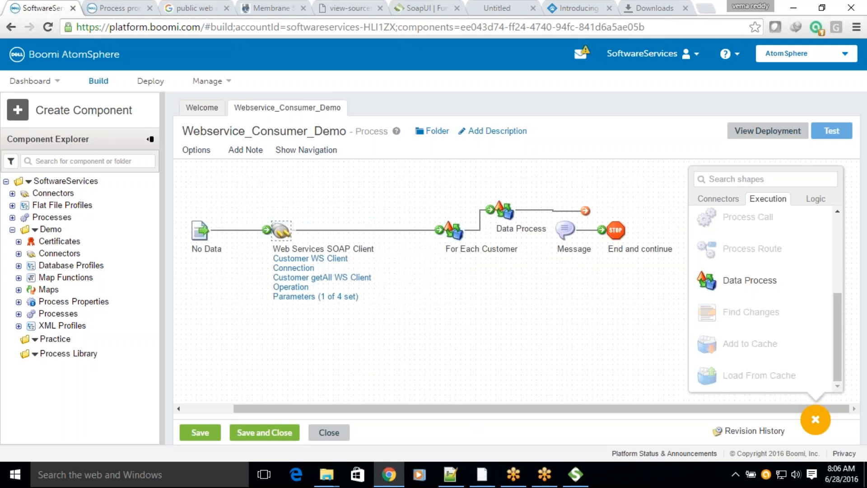
{"action": "left_click_drag", "start_coordinate": [453, 231], "coordinate": [402, 231]}
{"action": "left_click_drag", "start_coordinate": [585, 210], "coordinate": [567, 229]}
{"action": "left_click_drag", "start_coordinate": [509, 214], "coordinate": [488, 233]}
Step: Save Webservice_Consumer_Demo and run a new test of the process
{"action": "left_click", "coordinate": [833, 131]}
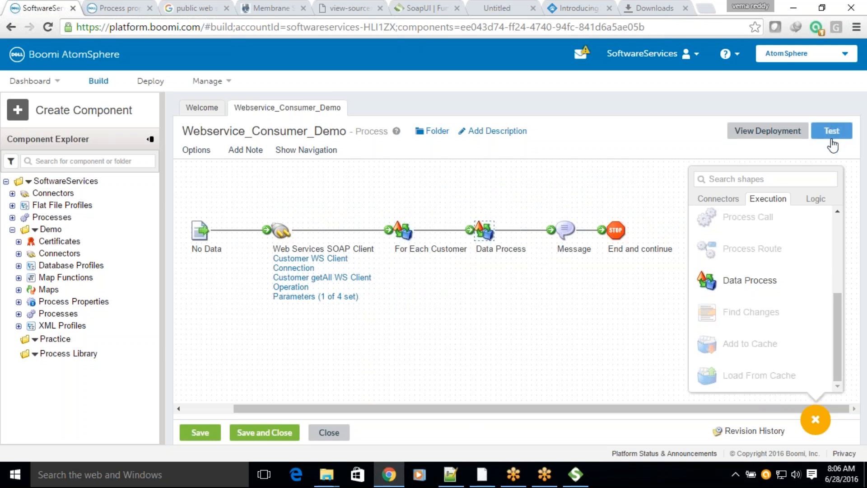
{"action": "left_click", "coordinate": [464, 272]}
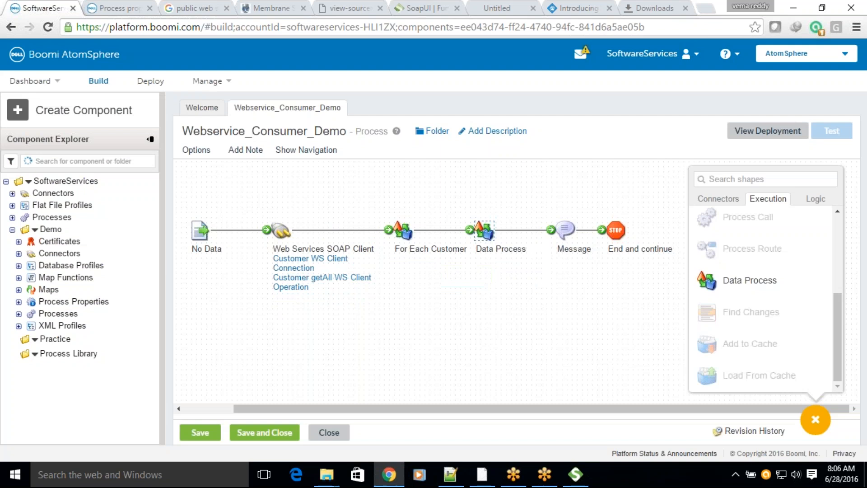
{"action": "left_click", "coordinate": [610, 176]}
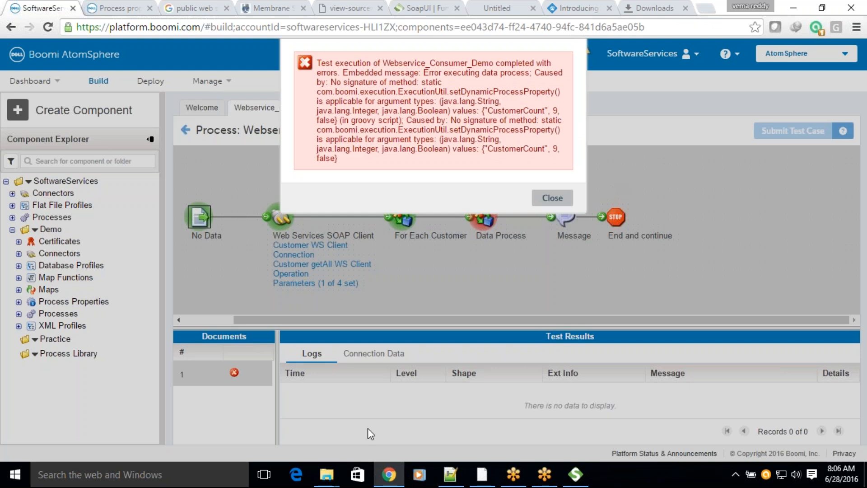
Step: Examine the argument types and values reported for setDynamicProcessProperty in the test's error message
{"action": "mouse_move", "coordinate": [389, 475]}
{"action": "left_click_drag", "start_coordinate": [488, 112], "coordinate": [525, 114]}
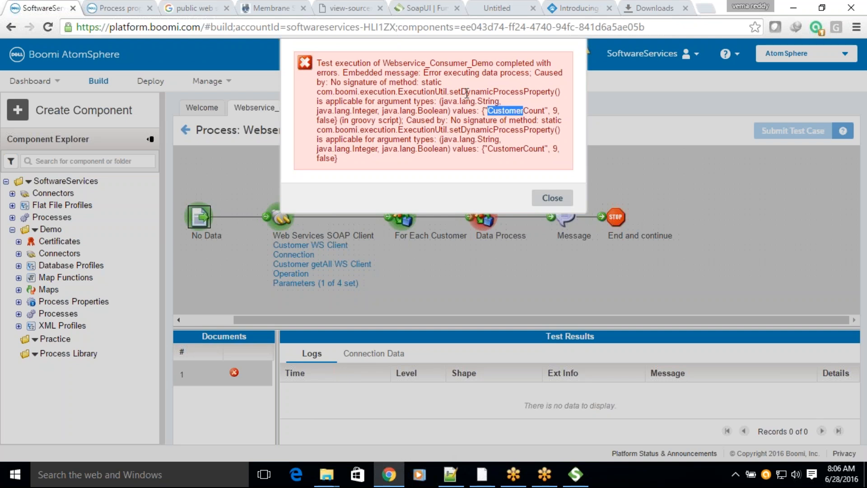
{"action": "left_click_drag", "start_coordinate": [461, 92], "coordinate": [545, 93]}
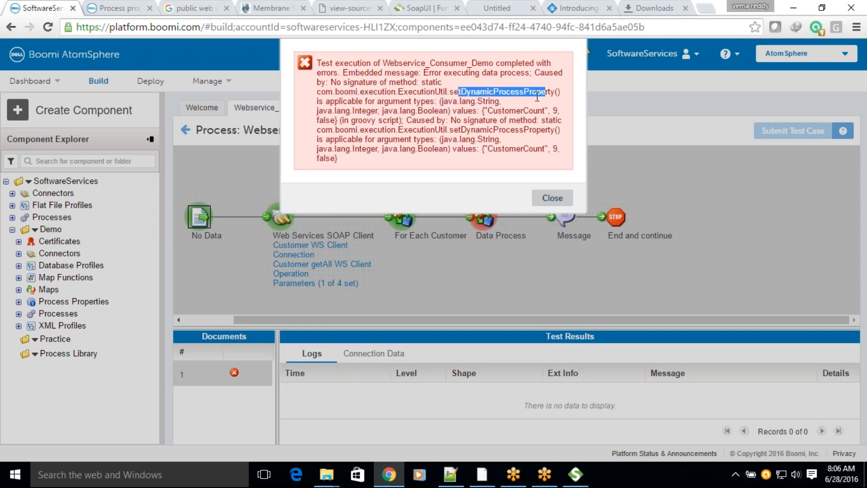
{"action": "left_click_drag", "start_coordinate": [493, 111], "coordinate": [533, 112]}
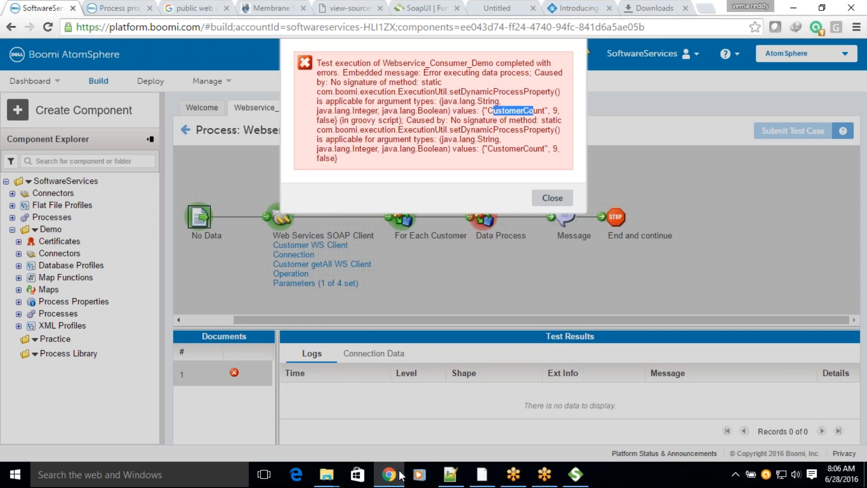
Step: Check the setDynamicProcessProperty syntax and its arguments in the Boomi help page on process properties access with scripting
{"action": "left_click", "coordinate": [119, 8]}
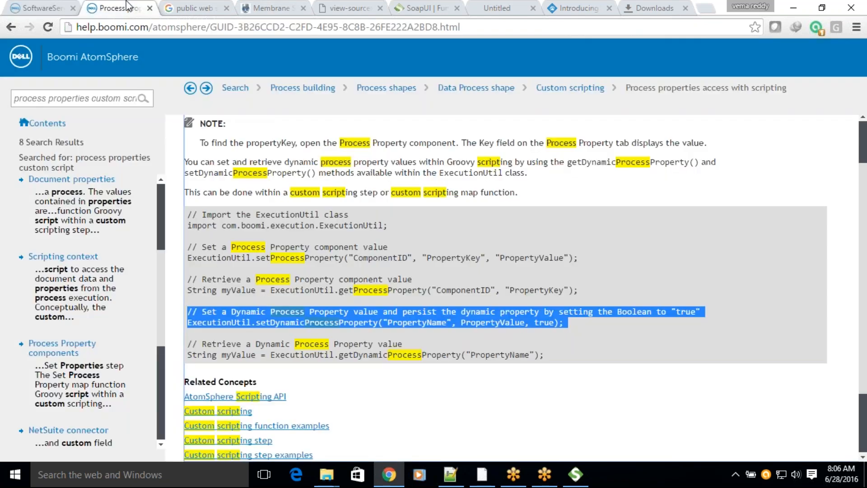
{"action": "left_click", "coordinate": [265, 303]}
{"action": "double_click", "coordinate": [409, 321]}
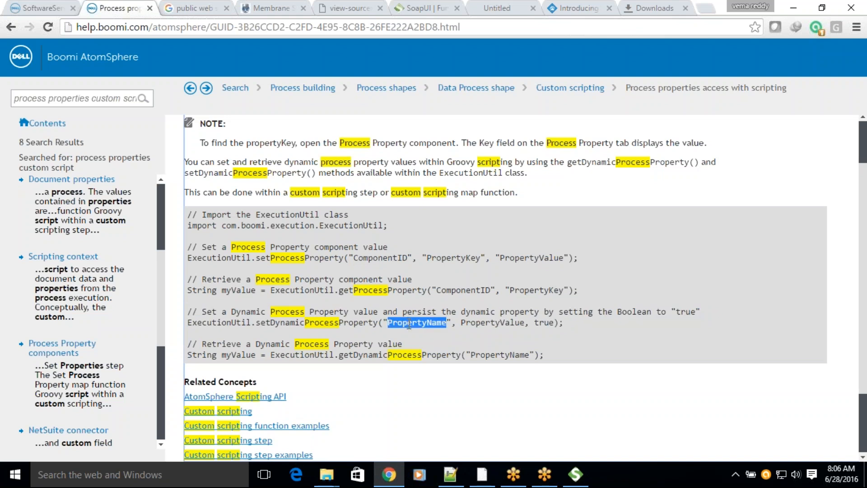
{"action": "double_click", "coordinate": [484, 321]}
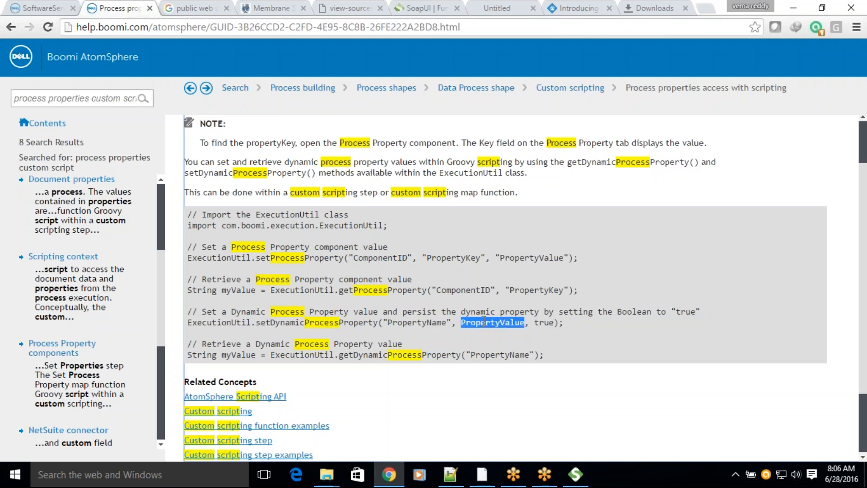
{"action": "left_click", "coordinate": [543, 322]}
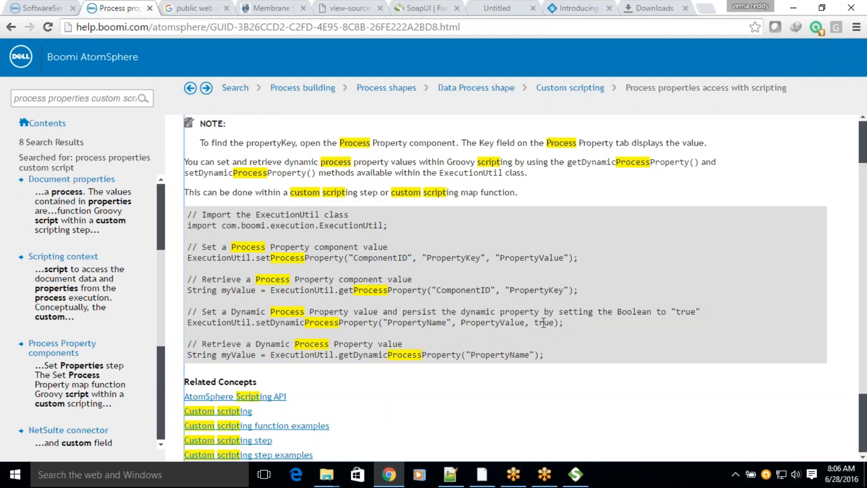
{"action": "double_click", "coordinate": [301, 322]}
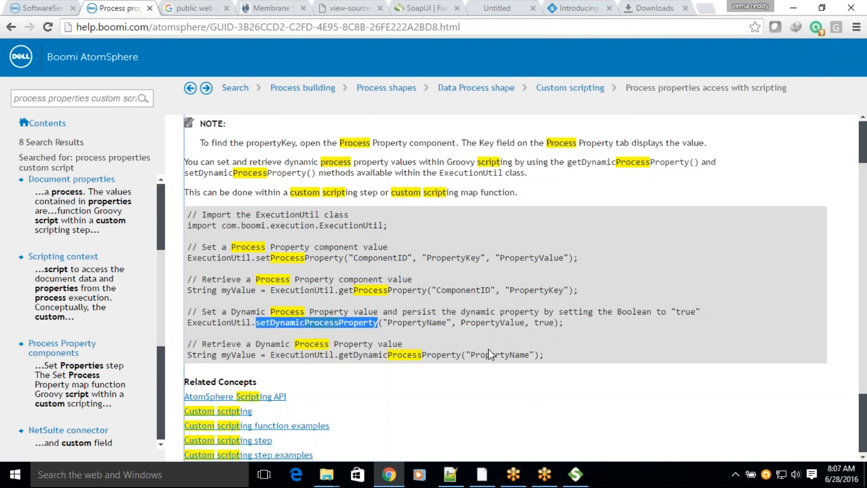
{"action": "double_click", "coordinate": [489, 321]}
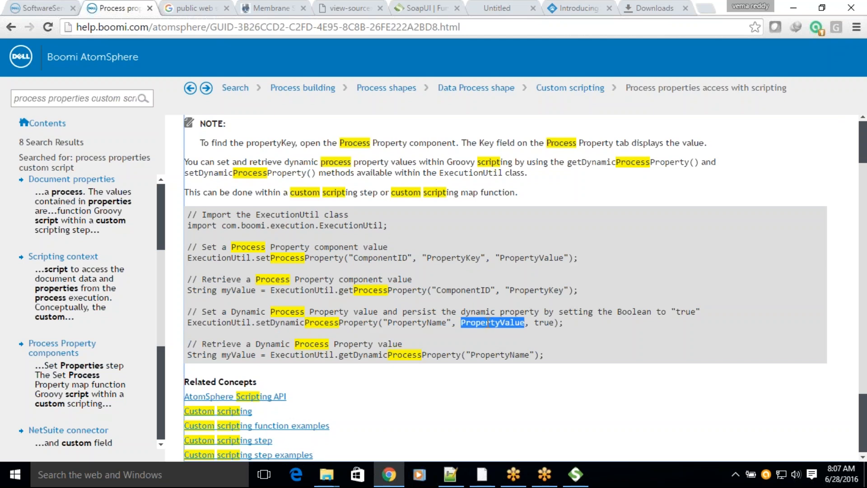
{"action": "scroll", "coordinate": [489, 321], "scroll_direction": "down", "scroll_amount": 1}
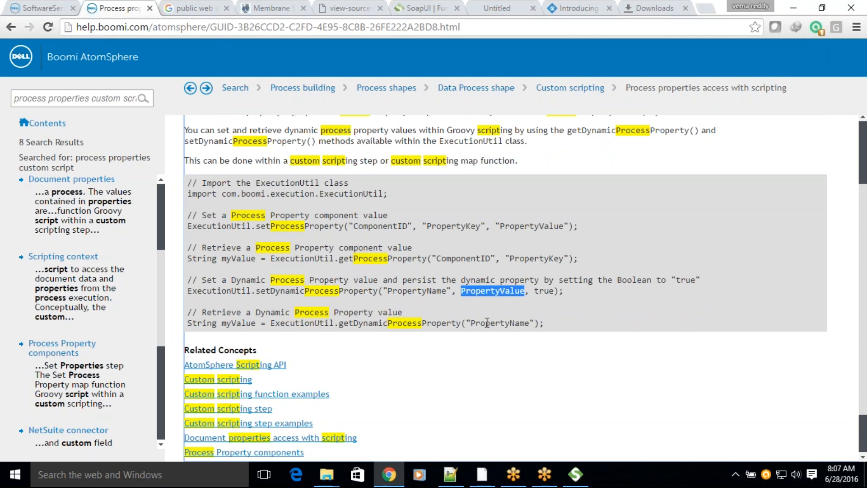
{"action": "key", "text": "alt+Tab"}
{"action": "key", "text": "alt+Tab"}
Step: Return to the process test and reread the setDynamicProcessProperty error's second half
{"action": "left_click", "coordinate": [55, 10]}
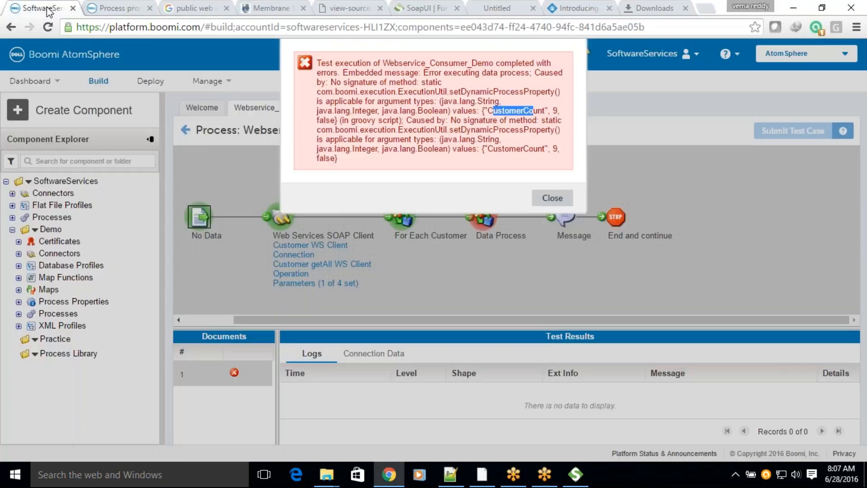
{"action": "left_click_drag", "start_coordinate": [461, 120], "coordinate": [554, 123]}
{"action": "mouse_move", "coordinate": [456, 120]}
{"action": "left_mouse_down"}
{"action": "mouse_move", "coordinate": [556, 121]}
{"action": "mouse_move", "coordinate": [556, 112]}
{"action": "left_mouse_up"}
{"action": "left_click", "coordinate": [526, 122]}
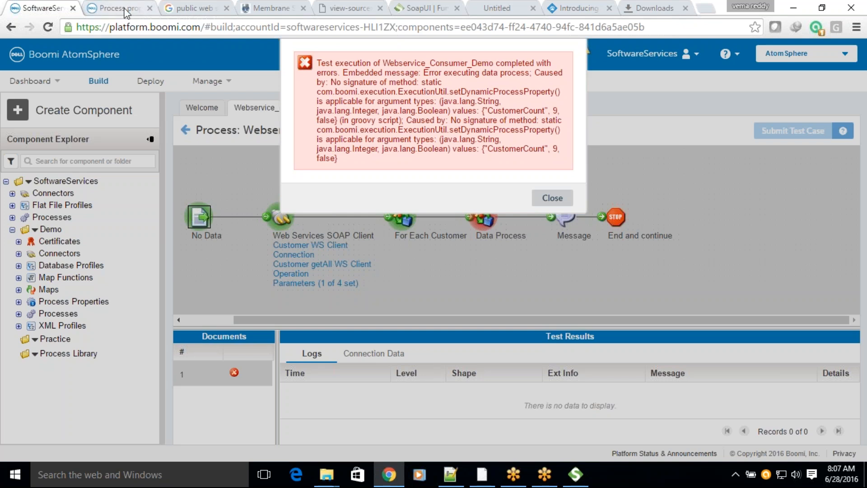
Step: Search Google for "string to int in java"
{"action": "left_click", "coordinate": [177, 6]}
{"action": "left_click_drag", "start_coordinate": [242, 53], "coordinate": [6, 58]}
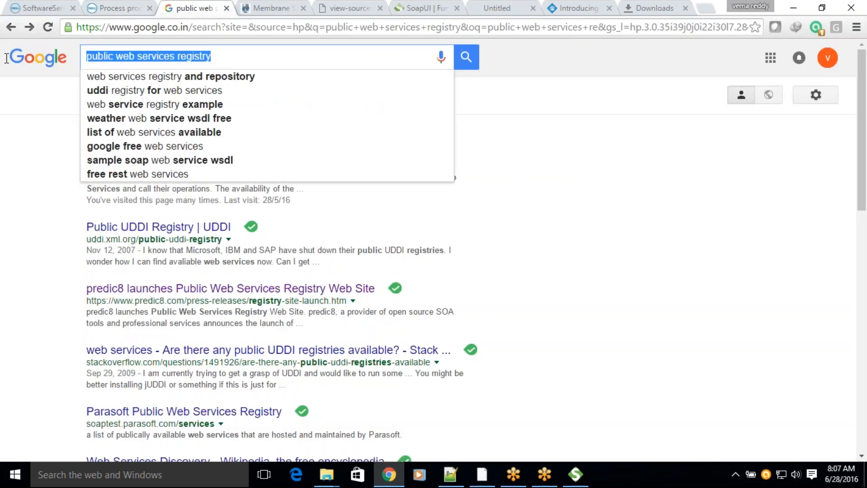
{"action": "type", "text": "s"}
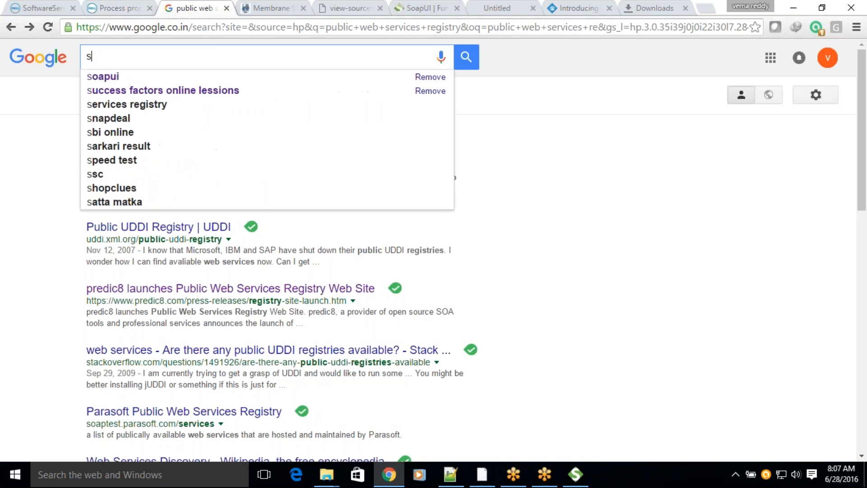
{"action": "type", "text": "tring to int"}
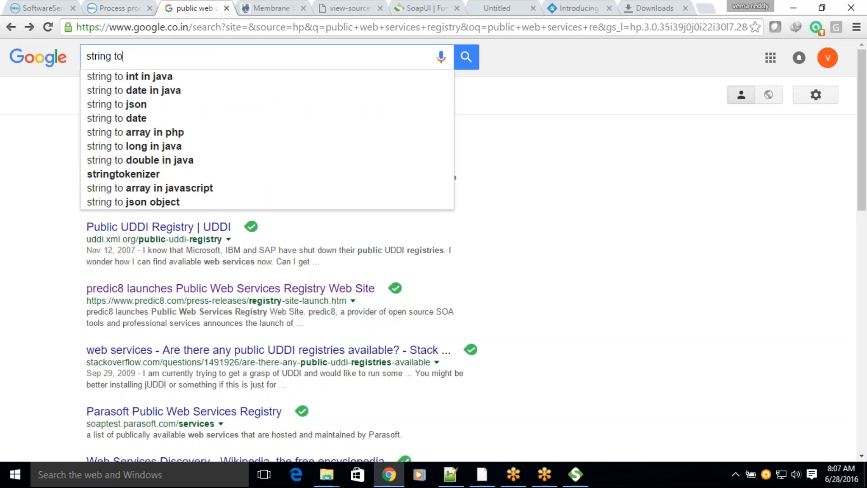
{"action": "key", "text": "Down"}
{"action": "key", "text": "Return"}
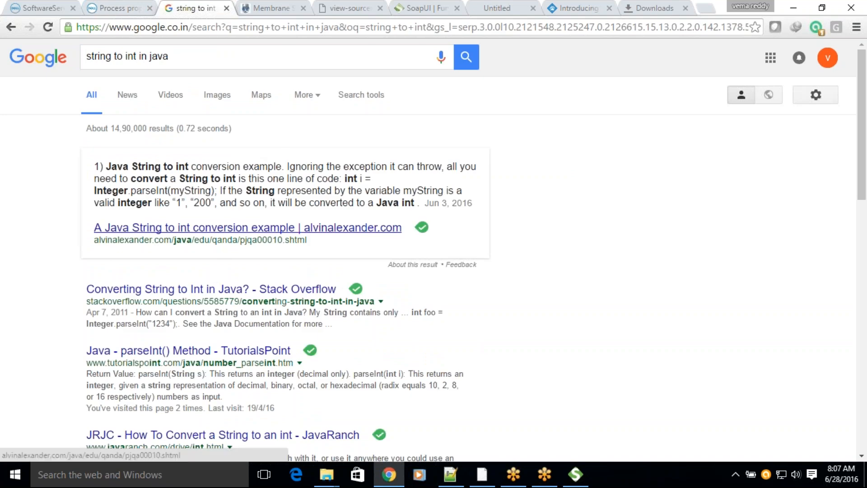
Step: Open the Java String to int conversion example and the TutorialsPoint parseInt() result, and copy Integer.parseInt(myString) from the former
{"action": "left_click", "coordinate": [168, 228], "text": "ctrl"}
{"action": "left_click", "coordinate": [168, 353], "text": "ctrl"}
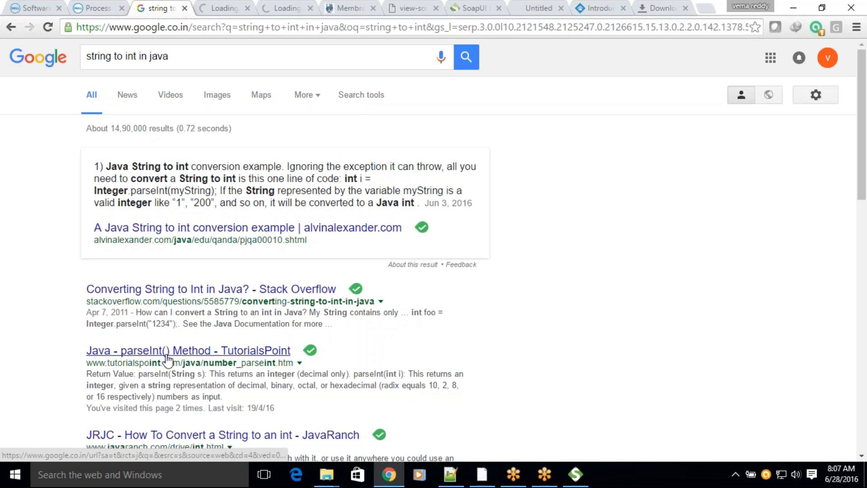
{"action": "left_click", "coordinate": [220, 6]}
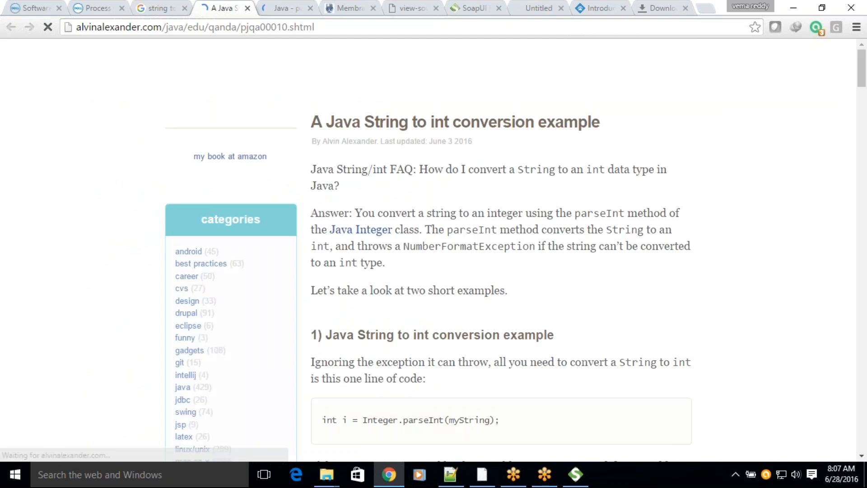
{"action": "scroll", "coordinate": [390, 245], "scroll_direction": "down", "scroll_amount": 5}
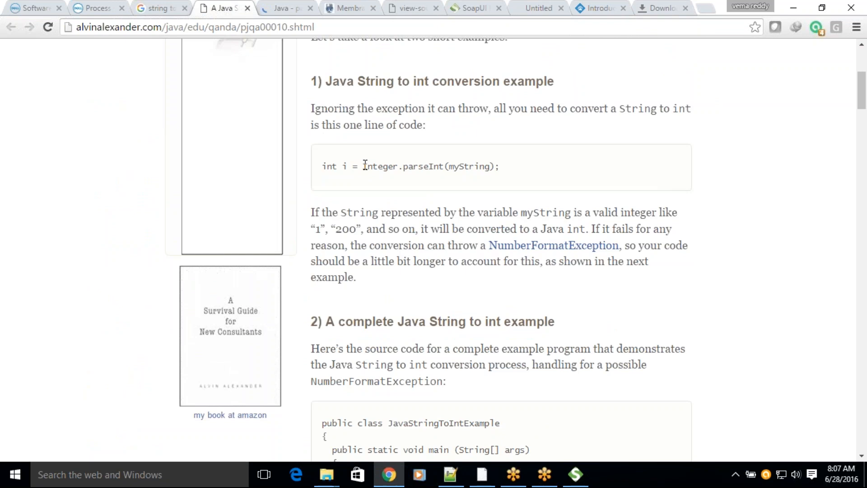
{"action": "left_click_drag", "start_coordinate": [365, 165], "coordinate": [495, 167]}
{"action": "key", "text": "ctrl+c"}
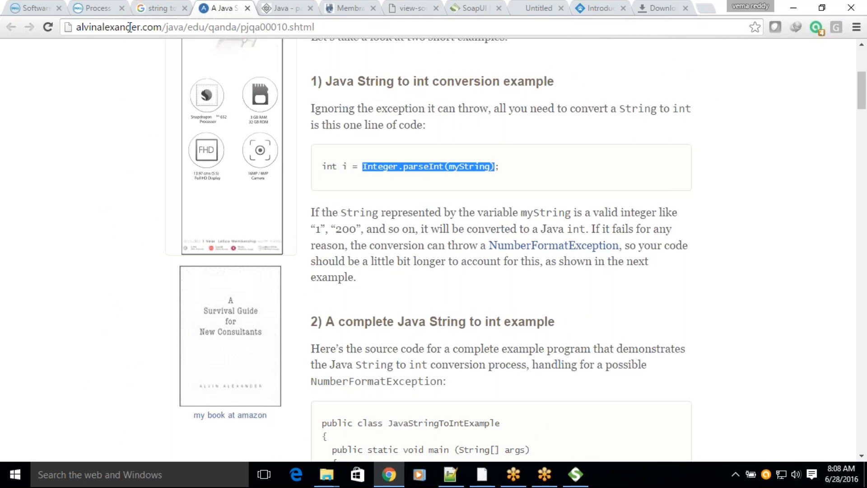
Step: Back in the process, dismiss the test error and open the Data Process shape's Custom Scripting script for editing
{"action": "left_click", "coordinate": [37, 9]}
{"action": "left_click", "coordinate": [552, 197]}
{"action": "left_click", "coordinate": [483, 229]}
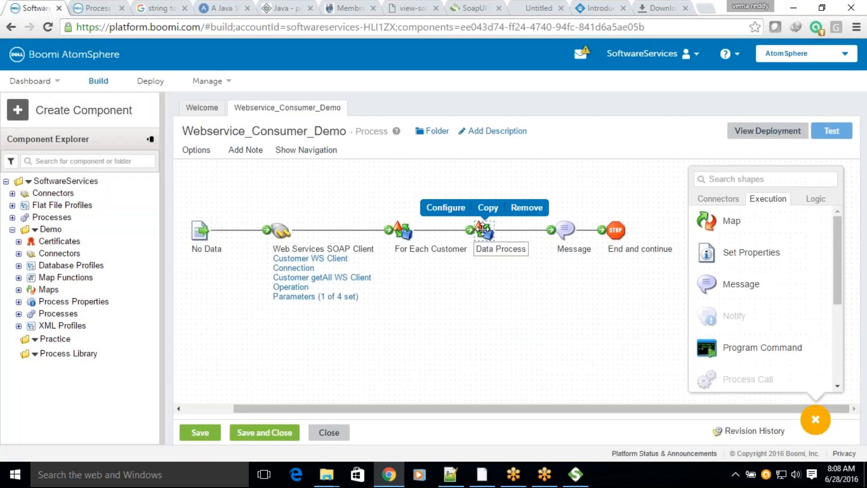
{"action": "double_click", "coordinate": [482, 228]}
{"action": "left_click", "coordinate": [413, 307]}
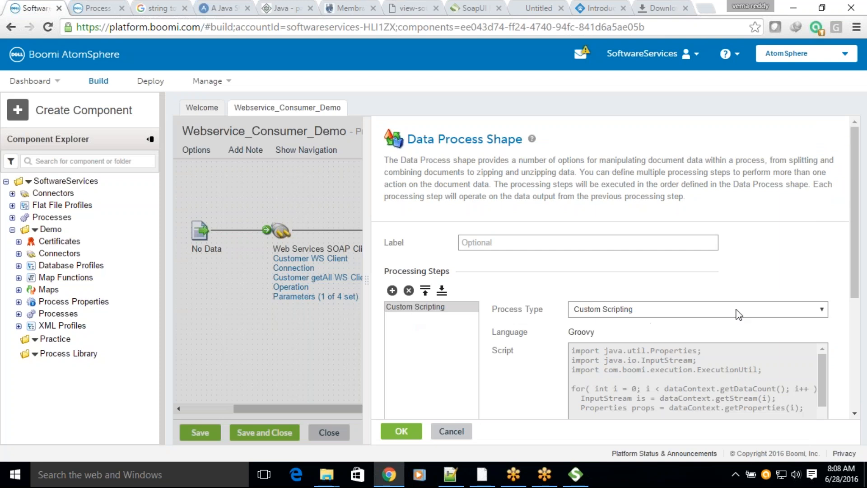
{"action": "scroll", "coordinate": [570, 351], "scroll_direction": "down", "scroll_amount": 3}
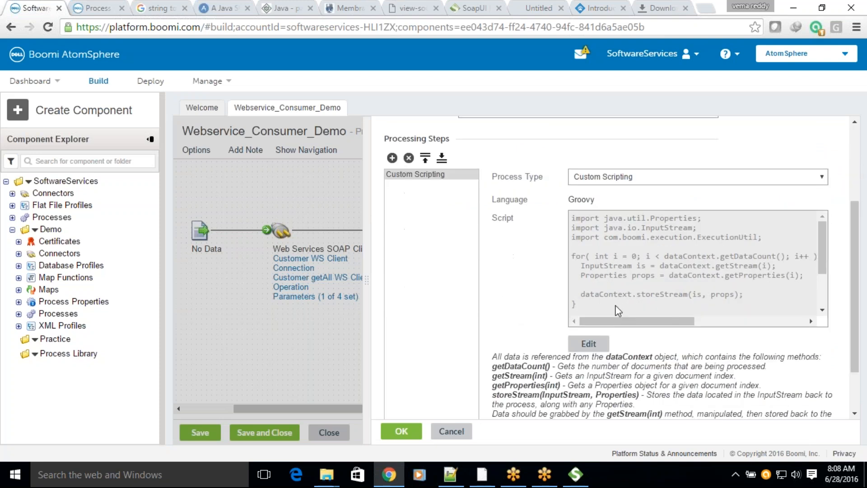
{"action": "left_click", "coordinate": [569, 347]}
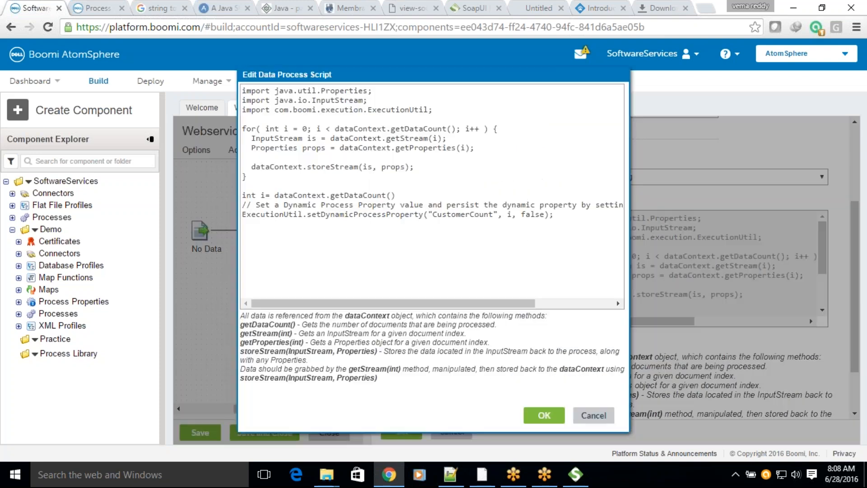
Step: Rename the script's document count variable to docs and declare it as String instead of int
{"action": "double_click", "coordinate": [264, 196]}
{"action": "type", "text": "doc"}
{"action": "key", "text": "BackSpace"}
{"action": "type", "text": "s"}
{"action": "left_click_drag", "start_coordinate": [256, 195], "coordinate": [241, 191]}
{"action": "type", "text": "S"}
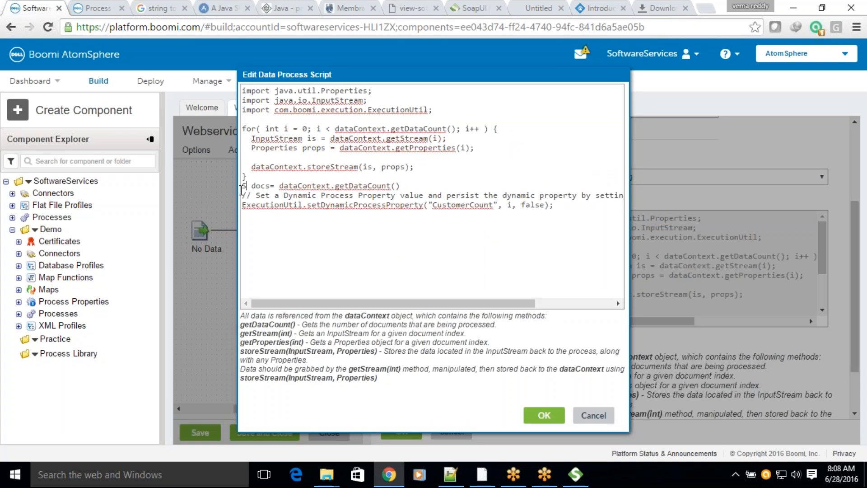
{"action": "type", "text": "tring"}
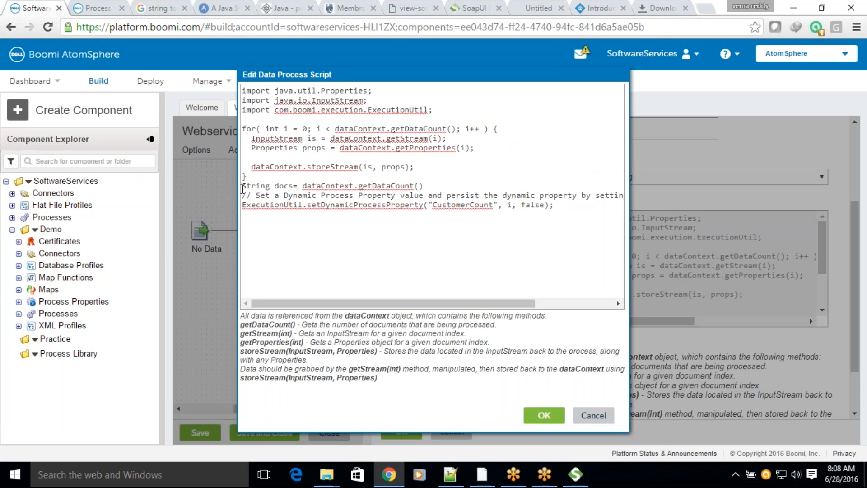
Step: Replace the value argument of setDynamicProcessProperty with Integer.parseInt(docs), and accept the script and the Data Process shape's settings
{"action": "double_click", "coordinate": [510, 204]}
{"action": "key", "text": "ctrl+v"}
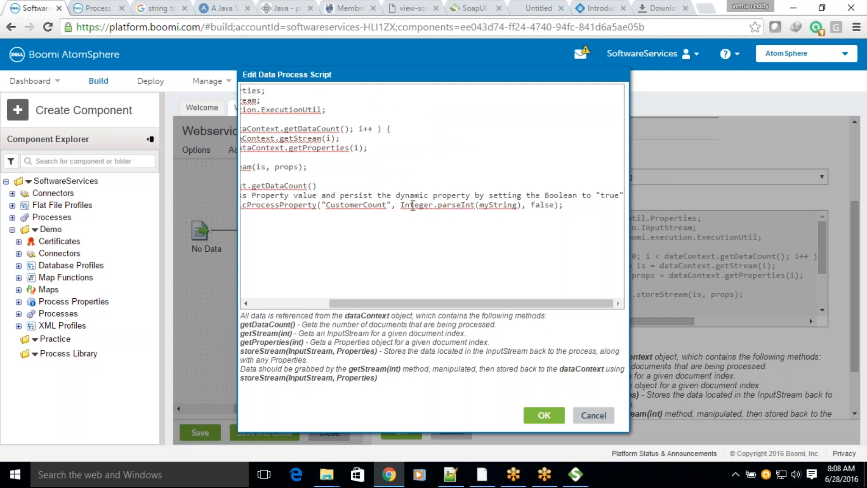
{"action": "left_click_drag", "start_coordinate": [366, 304], "coordinate": [308, 302]}
{"action": "double_click", "coordinate": [260, 187]}
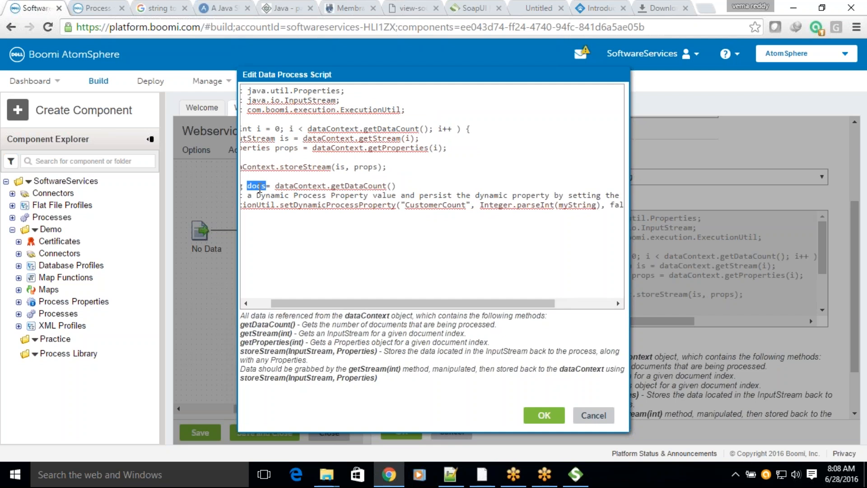
{"action": "key", "text": "ctrl+c"}
{"action": "double_click", "coordinate": [576, 205]}
{"action": "key", "text": "ctrl+v"}
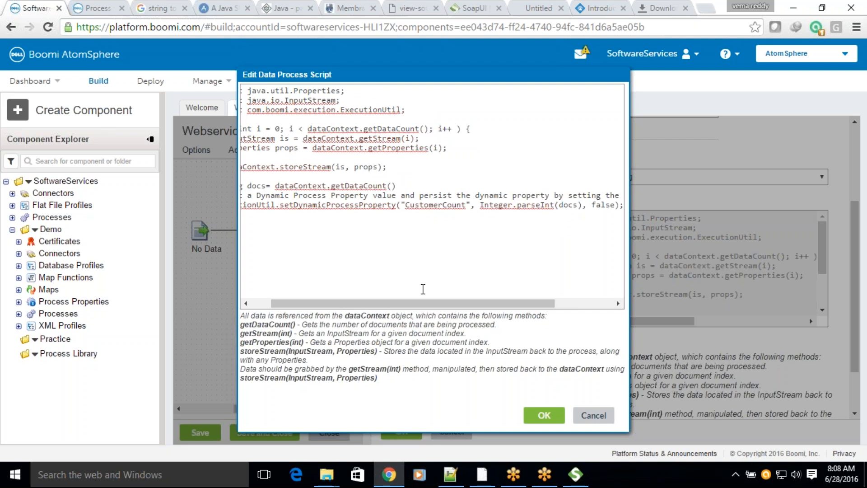
{"action": "left_click_drag", "start_coordinate": [383, 304], "coordinate": [416, 304]}
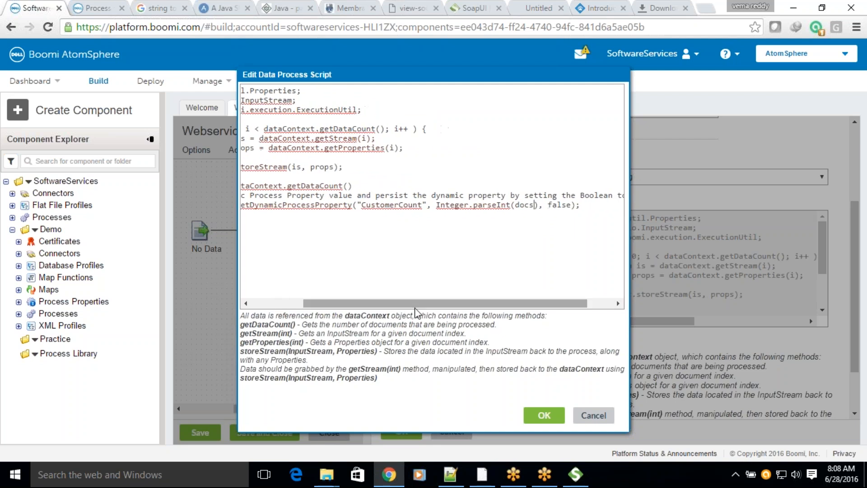
{"action": "left_click", "coordinate": [543, 415]}
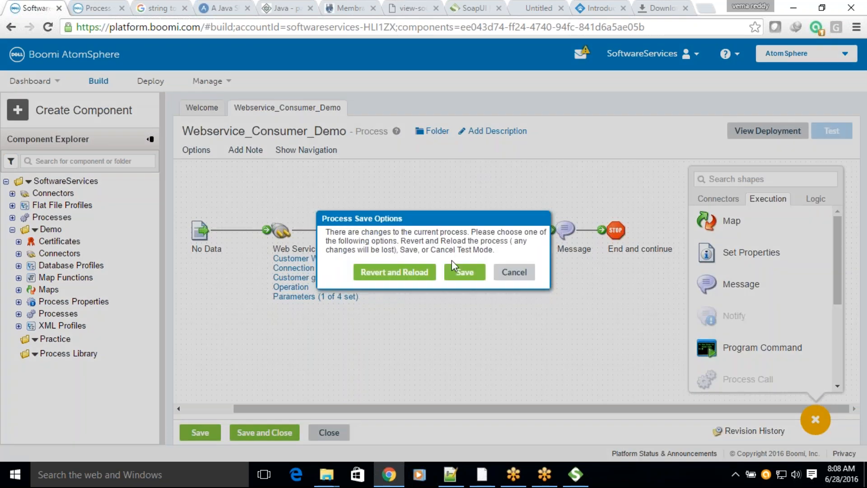
Step: Run a new test of the process on BOOMI-LOCAL, review the argument types in the execution error, and return to the process canvas
{"action": "left_click", "coordinate": [454, 271]}
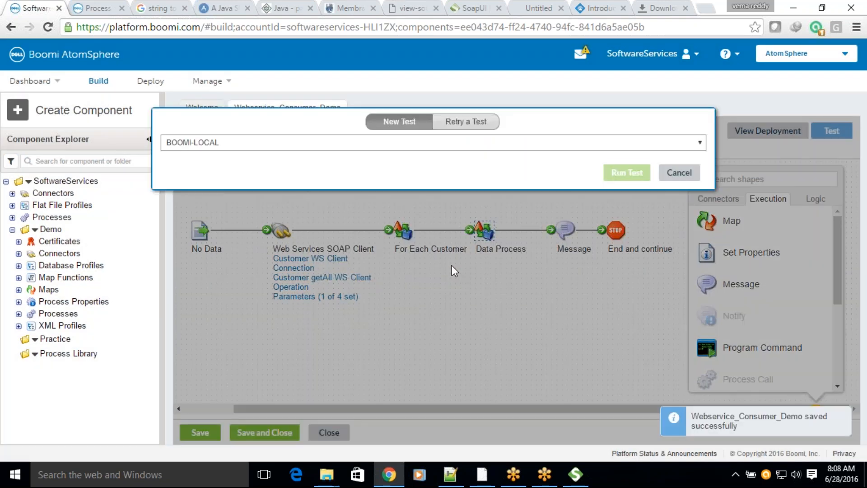
{"action": "left_click", "coordinate": [627, 172]}
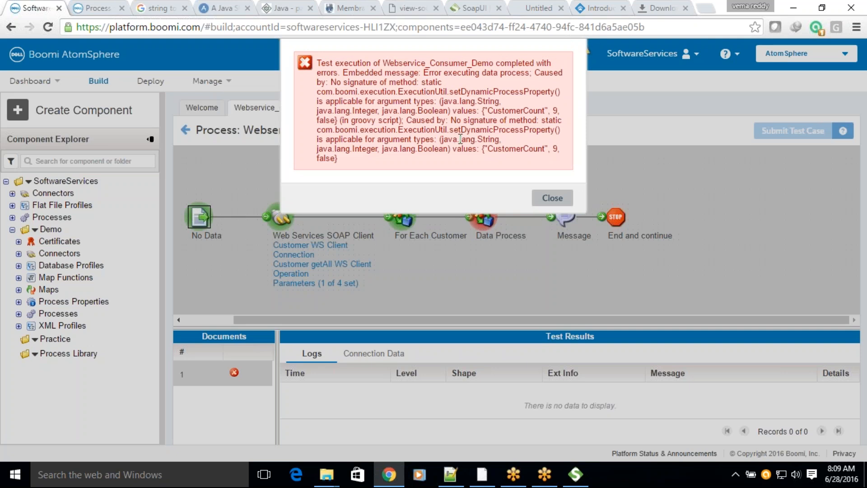
{"action": "left_click_drag", "start_coordinate": [449, 130], "coordinate": [544, 130]}
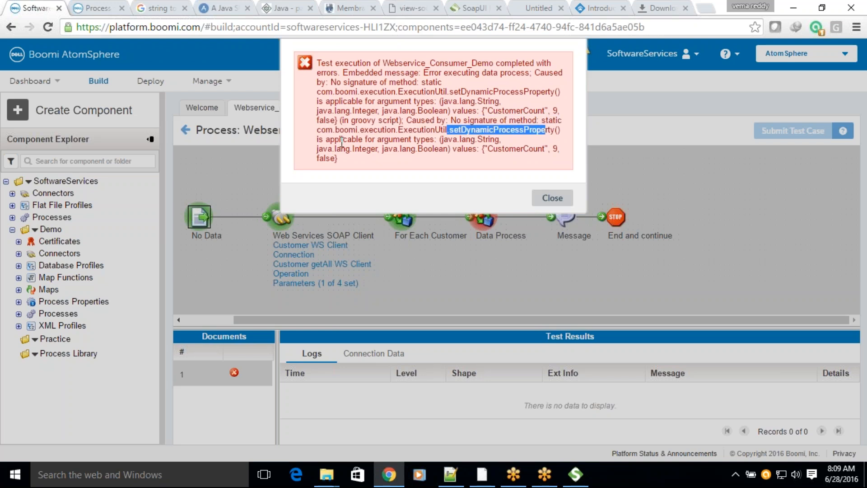
{"action": "left_click_drag", "start_coordinate": [340, 138], "coordinate": [445, 137]}
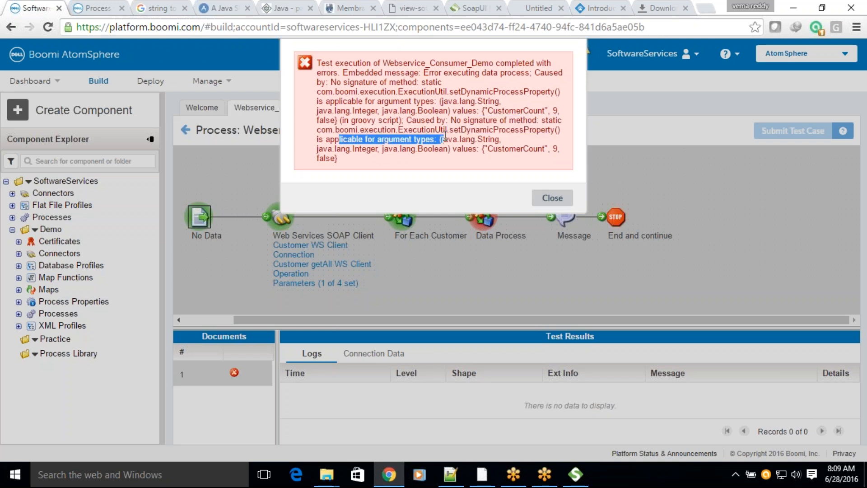
{"action": "left_click", "coordinate": [551, 198]}
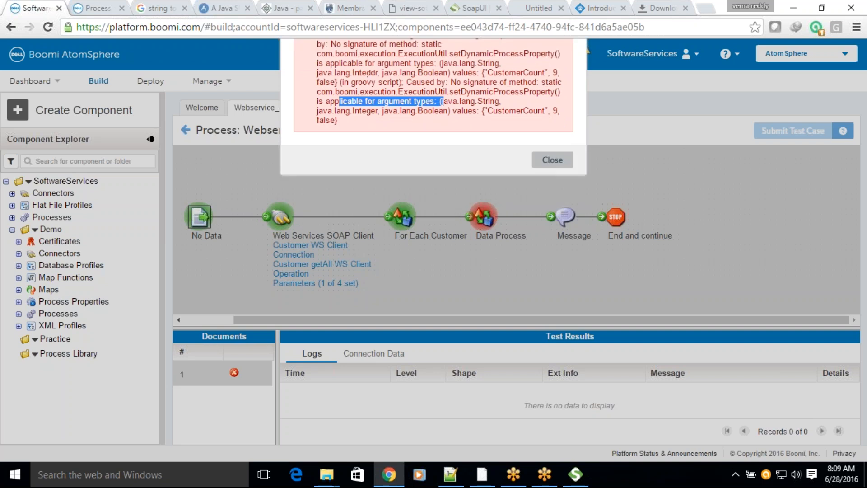
{"action": "left_click", "coordinate": [185, 130]}
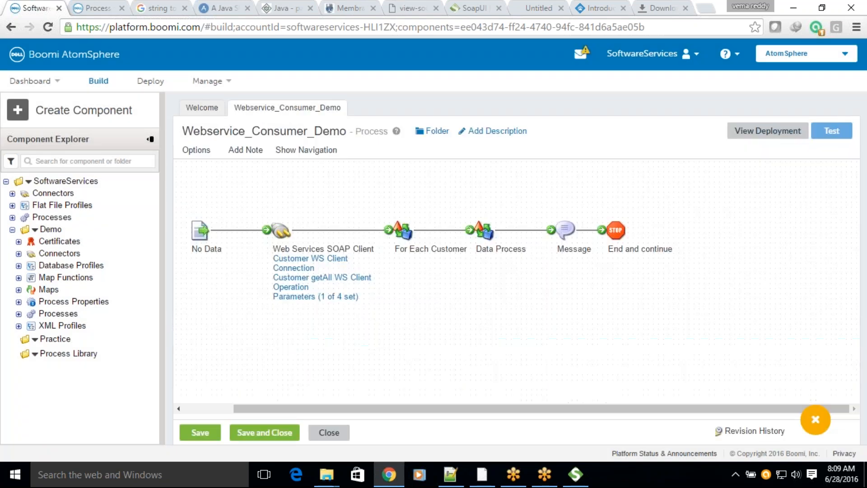
Step: Move the docs declaration, comment and setDynamicProcessProperty line into the script's for loop above dataContext.storeStream, and accept the script and Data Process settings
{"action": "left_click", "coordinate": [445, 207]}
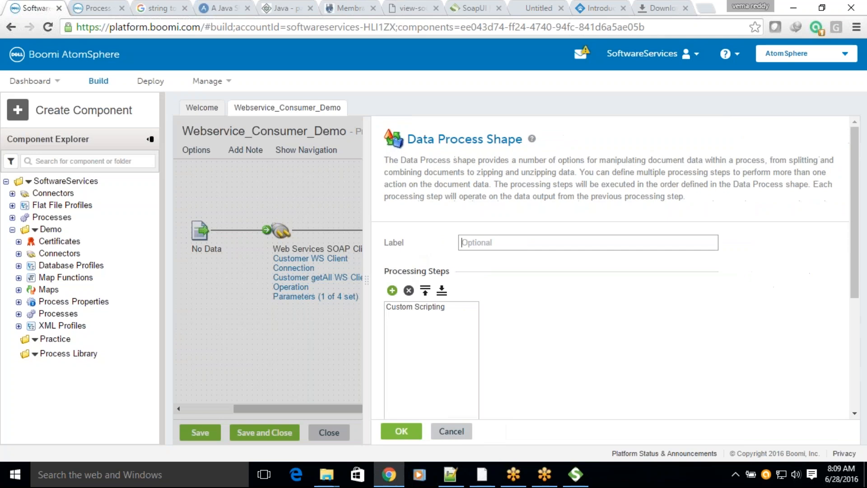
{"action": "left_click", "coordinate": [393, 306]}
{"action": "scroll", "coordinate": [716, 280], "scroll_direction": "down", "scroll_amount": 3}
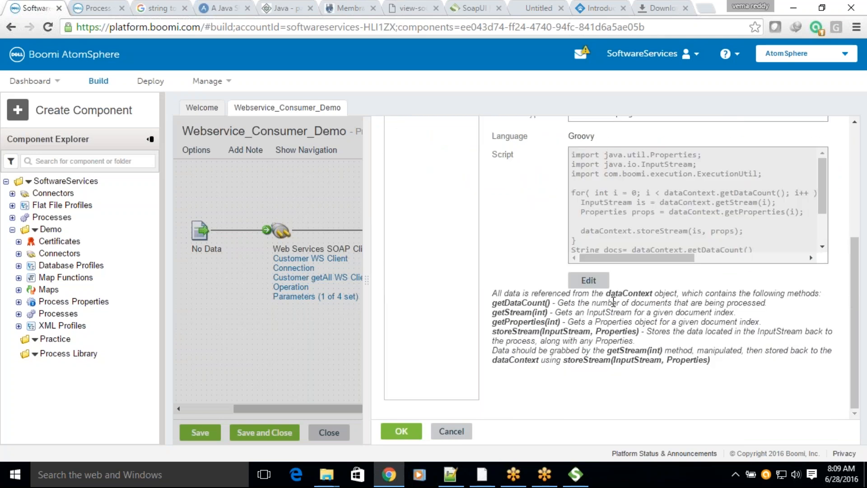
{"action": "left_click", "coordinate": [564, 285]}
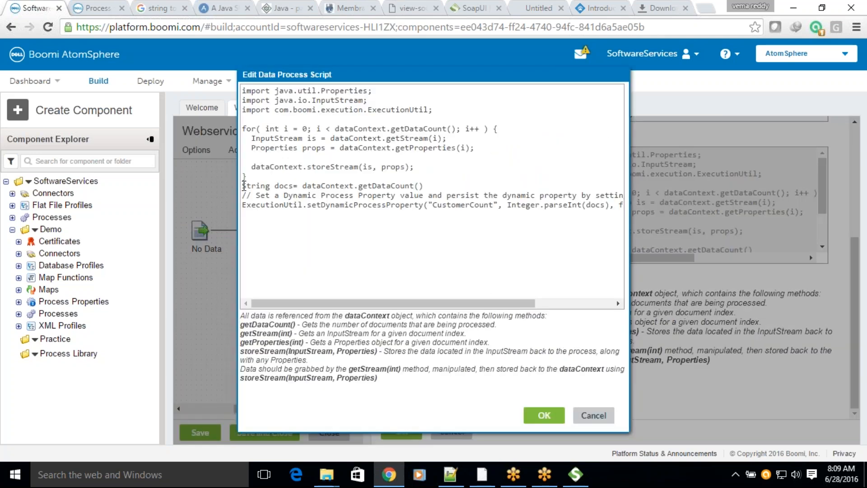
{"action": "left_click_drag", "start_coordinate": [243, 185], "coordinate": [609, 207]}
{"action": "key", "text": "BackSpace"}
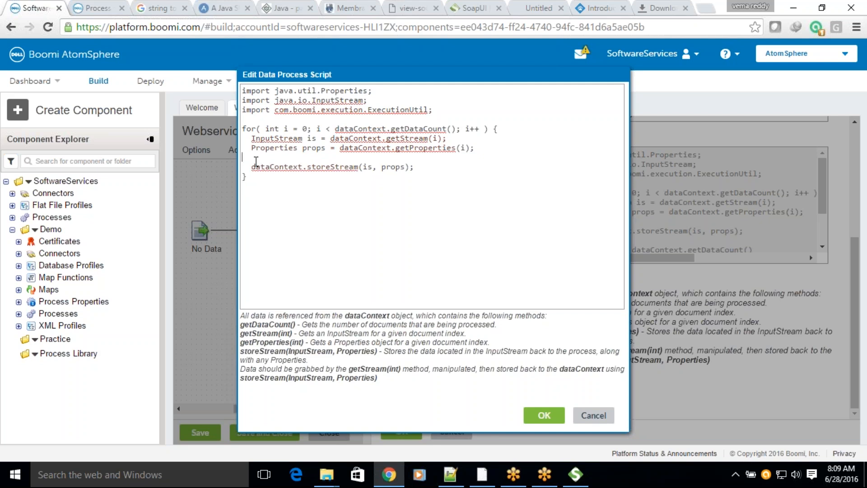
{"action": "key", "text": "ctrl+z"}
{"action": "left_click", "coordinate": [543, 417]}
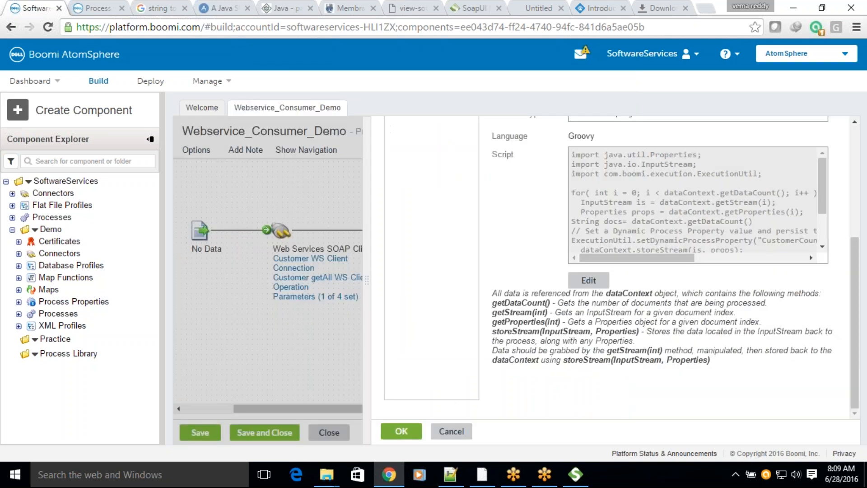
{"action": "left_click", "coordinate": [400, 431]}
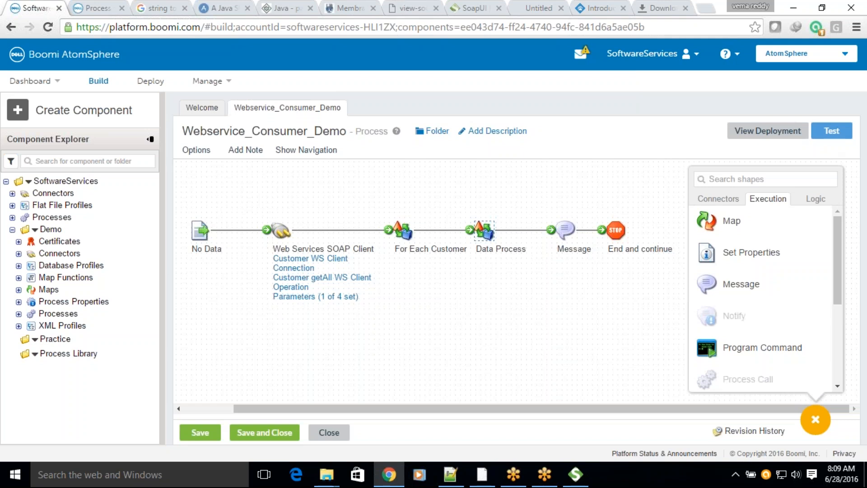
Step: Run the process test again with the rearranged script and dismiss the execution error
{"action": "left_click", "coordinate": [831, 131]}
{"action": "left_click", "coordinate": [464, 271]}
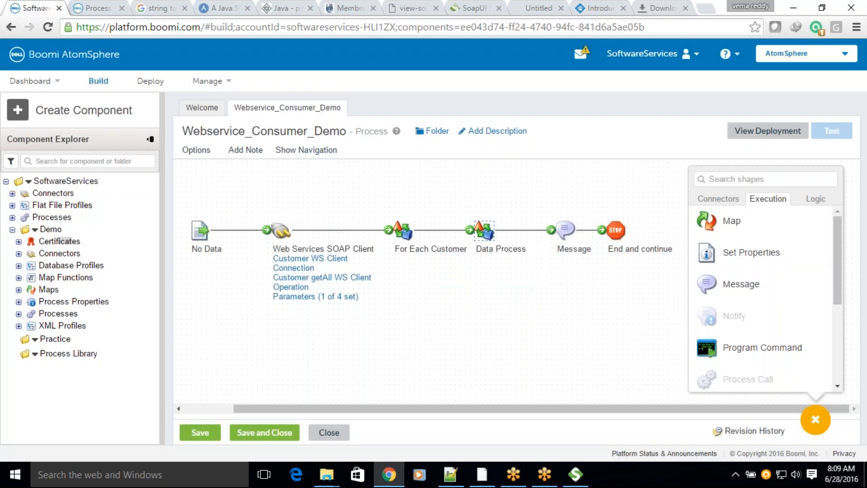
{"action": "left_click", "coordinate": [621, 168]}
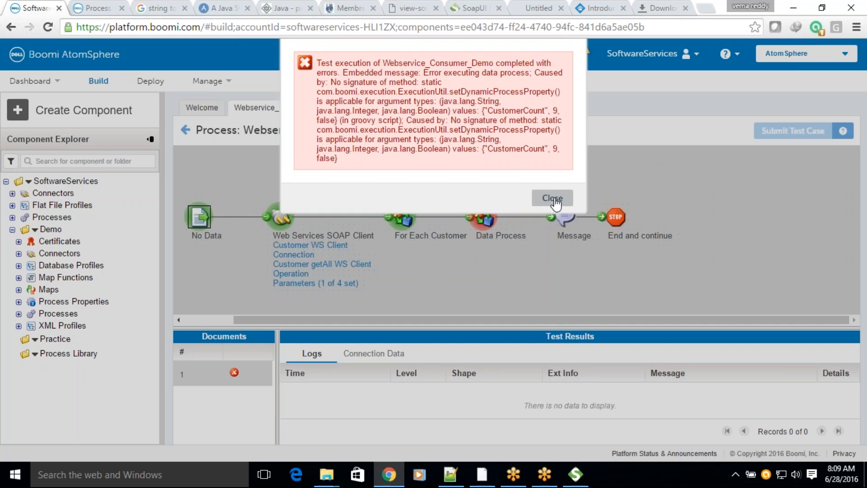
{"action": "left_click", "coordinate": [554, 199]}
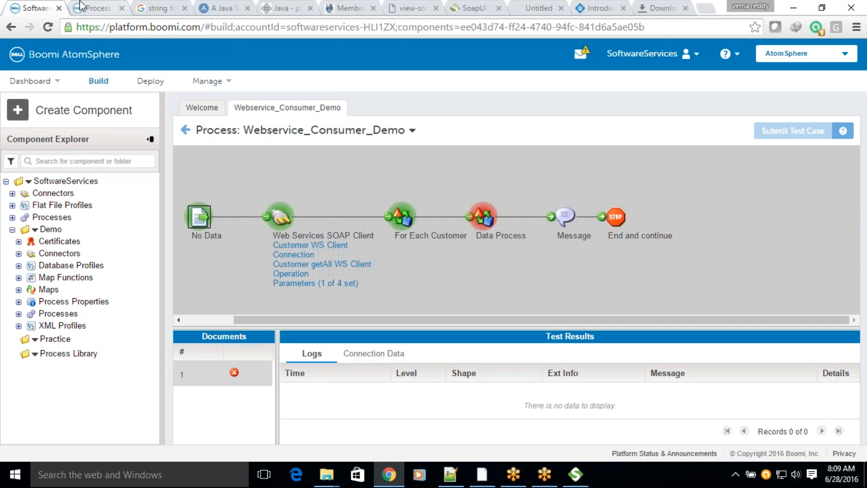
Step: Check the getDynamicProcessProperty example in the help article on process properties access with scripting, and return to the Boomi process
{"action": "left_click", "coordinate": [92, 8]}
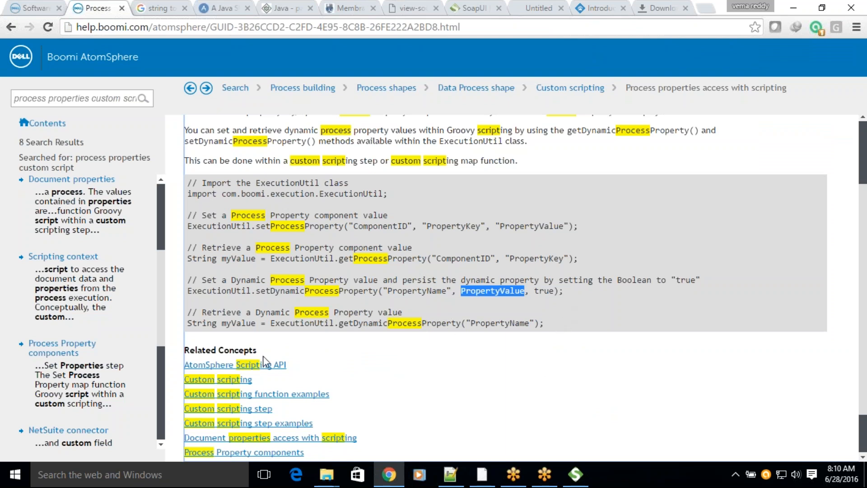
{"action": "left_click", "coordinate": [187, 328]}
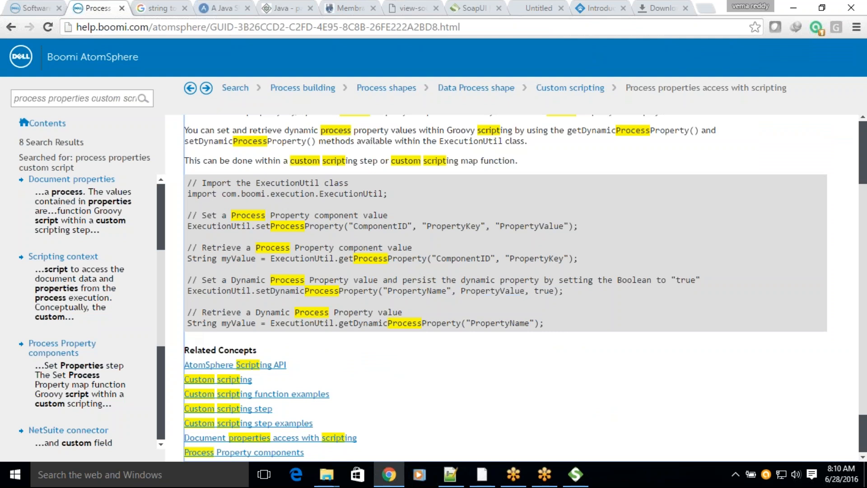
{"action": "left_click", "coordinate": [545, 323], "text": "shift"}
{"action": "left_click", "coordinate": [543, 323], "text": "shift"}
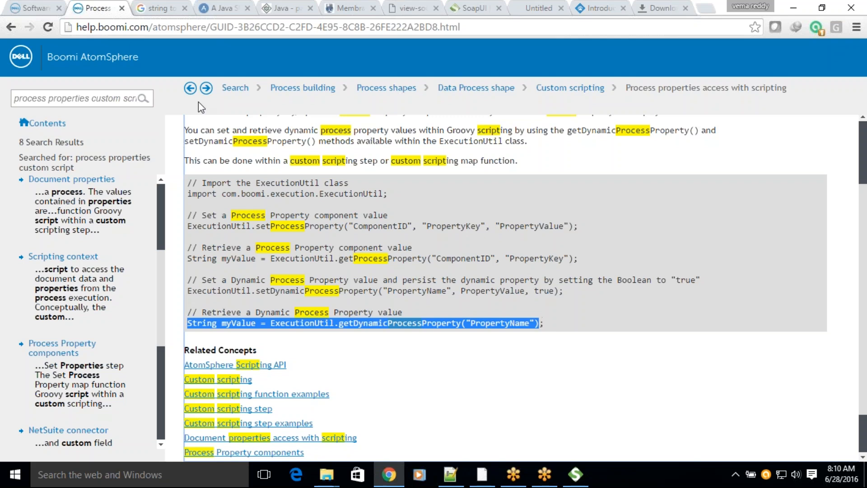
{"action": "left_click", "coordinate": [43, 7]}
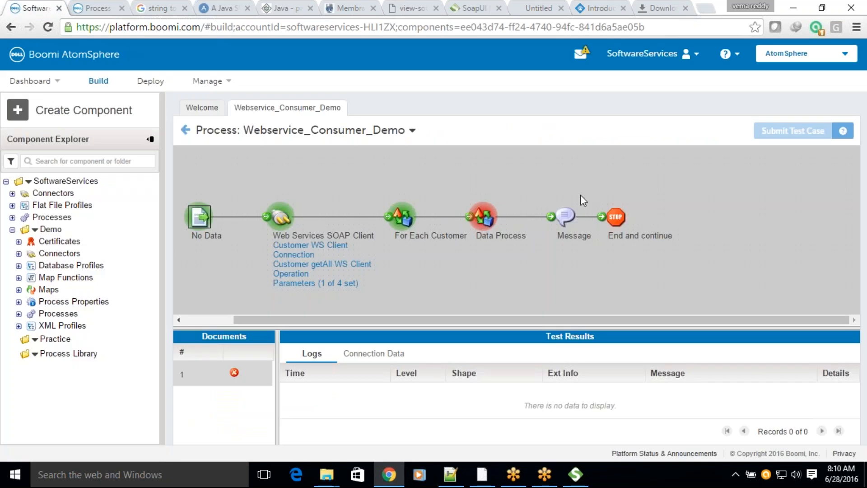
Step: Leave the test view and rearrange the flow, spacing out End and continue and Message and moving Data Process below the line
{"action": "left_click", "coordinate": [186, 130]}
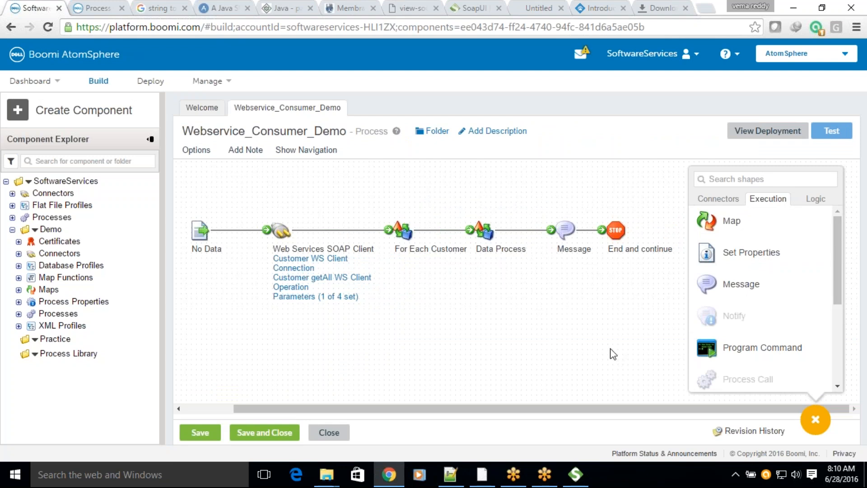
{"action": "left_click", "coordinate": [815, 419]}
{"action": "left_click", "coordinate": [617, 229]}
{"action": "left_click_drag", "start_coordinate": [617, 230], "coordinate": [757, 230]}
{"action": "left_click", "coordinate": [578, 230]}
{"action": "left_click_drag", "start_coordinate": [579, 230], "coordinate": [671, 230]}
{"action": "left_click", "coordinate": [486, 237]}
{"action": "left_click_drag", "start_coordinate": [486, 237], "coordinate": [528, 331]}
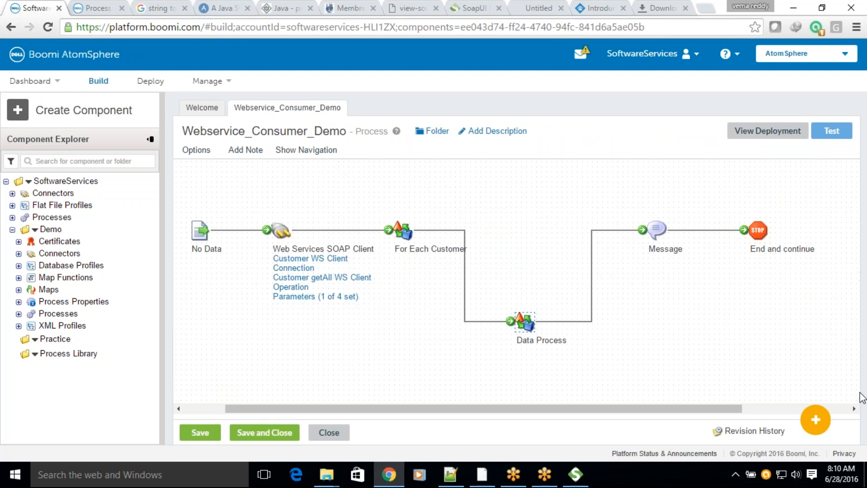
Step: Add a Map shape above the Data Process shape and create a new map for it
{"action": "left_click", "coordinate": [816, 419]}
{"action": "left_click_drag", "start_coordinate": [735, 228], "coordinate": [556, 242]}
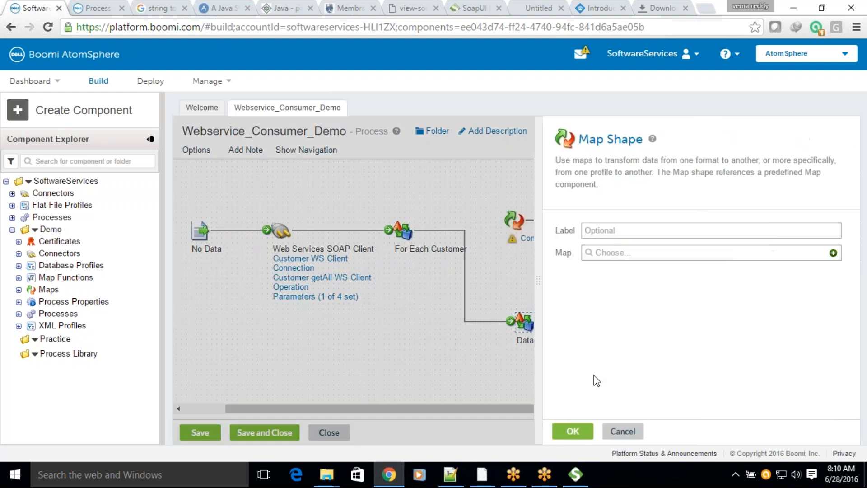
{"action": "left_click", "coordinate": [833, 253]}
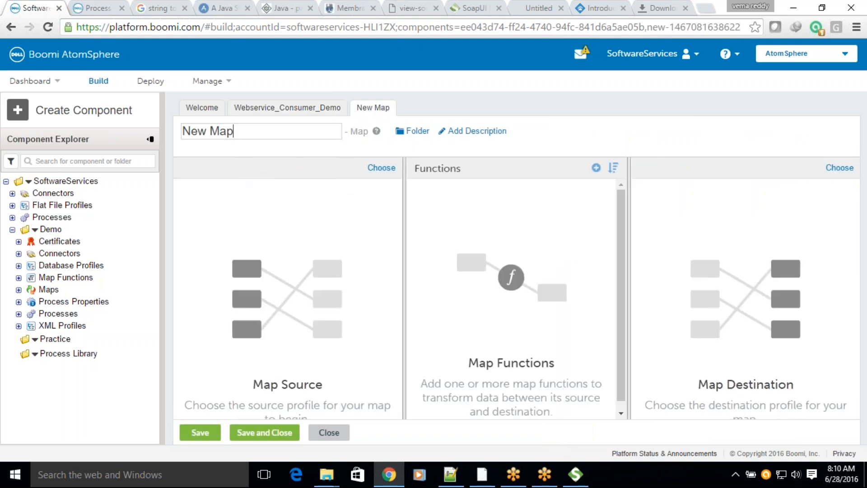
Step: Set the map's source to the Demo XML profile Web Services SOAP Client getAll EXECUTE Response
{"action": "left_click", "coordinate": [381, 168]}
{"action": "left_click", "coordinate": [341, 127]}
{"action": "left_click", "coordinate": [346, 166]}
{"action": "left_click", "coordinate": [349, 153]}
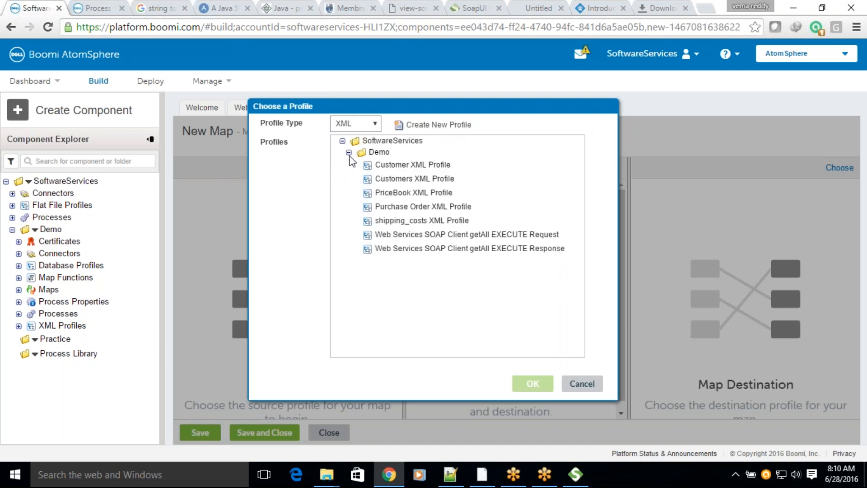
{"action": "left_click", "coordinate": [413, 250]}
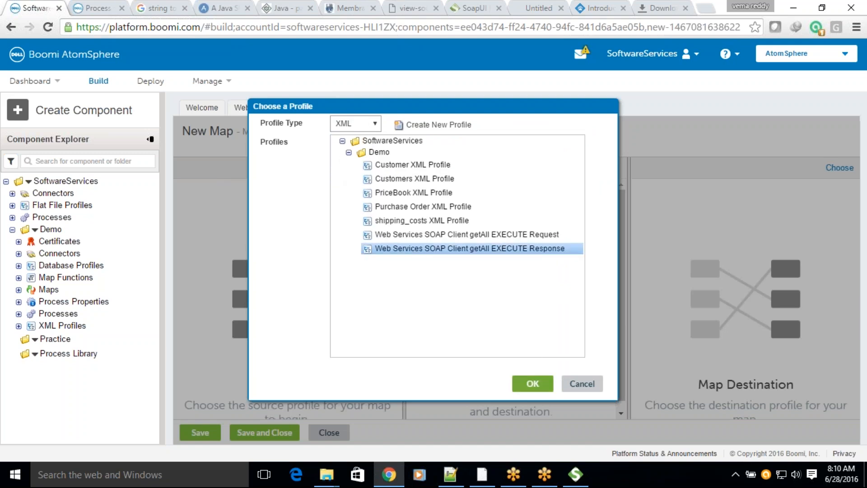
{"action": "left_click", "coordinate": [533, 383]}
Step: Set the map's destination to the same XML profile, Web Services SOAP Client getAll EXECUTE Response
{"action": "left_click", "coordinate": [839, 168]}
{"action": "left_click", "coordinate": [355, 123]}
{"action": "left_click", "coordinate": [345, 166]}
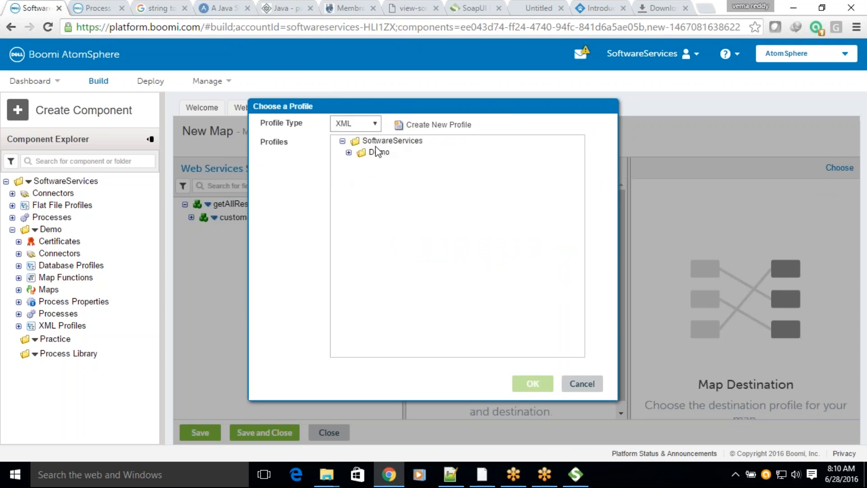
{"action": "left_click", "coordinate": [349, 152]}
{"action": "left_click", "coordinate": [439, 250]}
{"action": "left_click", "coordinate": [532, 383]}
Step: Add the user-defined Calculate ShippingCost Map Function from the Demo folder to the map
{"action": "left_click", "coordinate": [596, 168]}
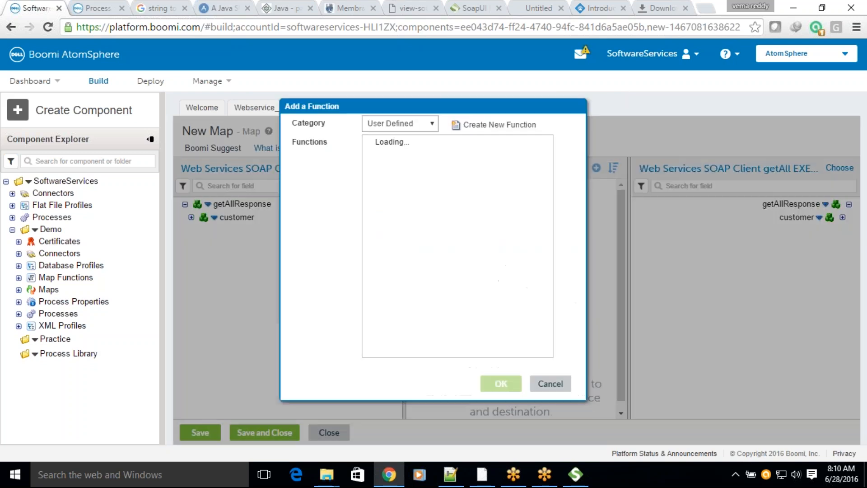
{"action": "left_click", "coordinate": [381, 153]}
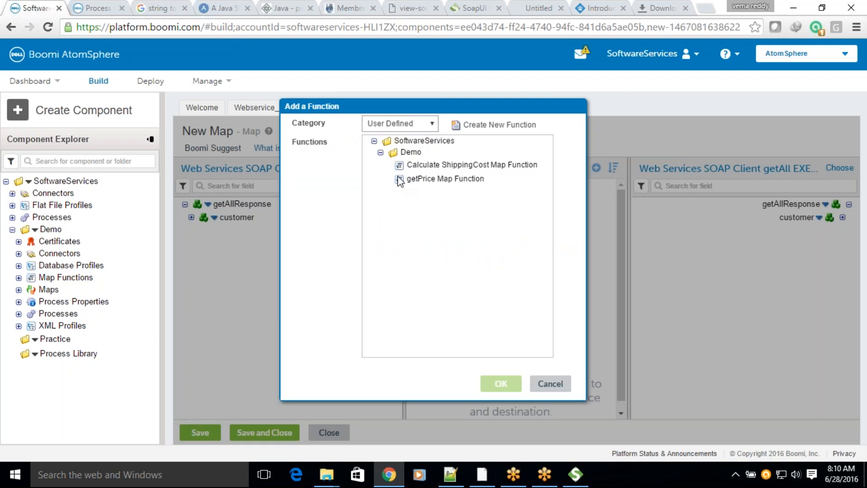
{"action": "left_click", "coordinate": [428, 165]}
{"action": "left_click", "coordinate": [492, 382]}
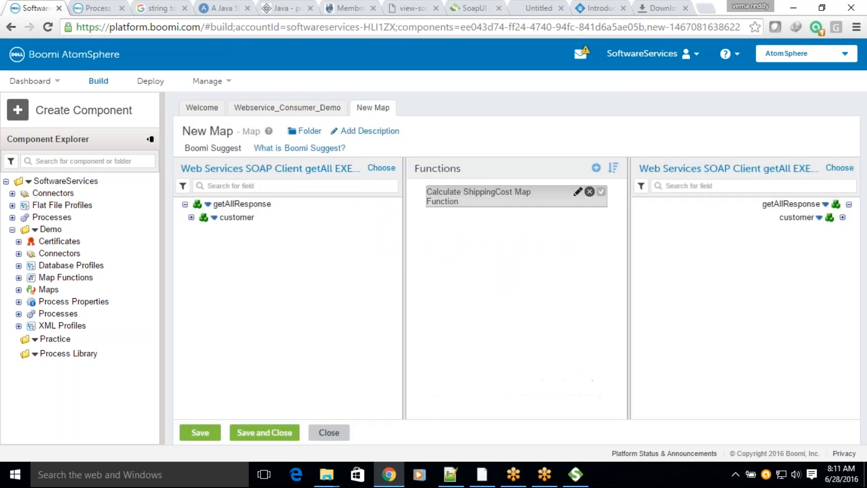
Step: Open the Calculate ShippingCost Map Function, examine its Get Process Property step, and save and close the function
{"action": "left_click", "coordinate": [577, 192]}
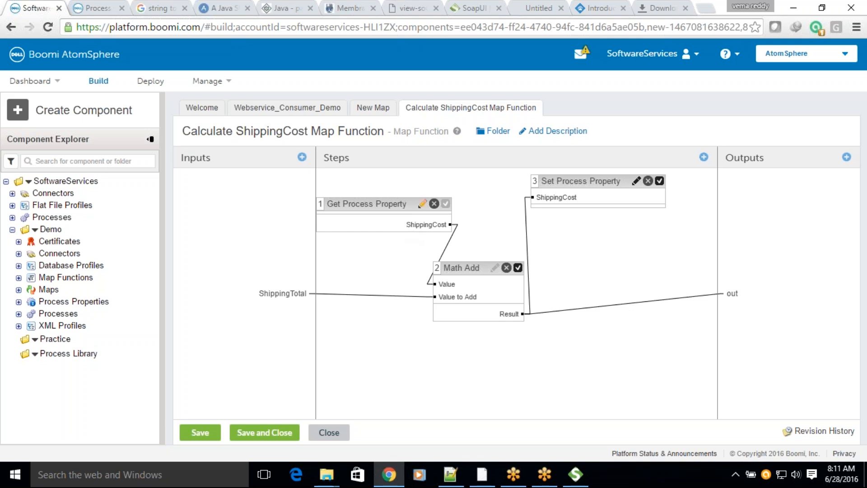
{"action": "left_click", "coordinate": [422, 204]}
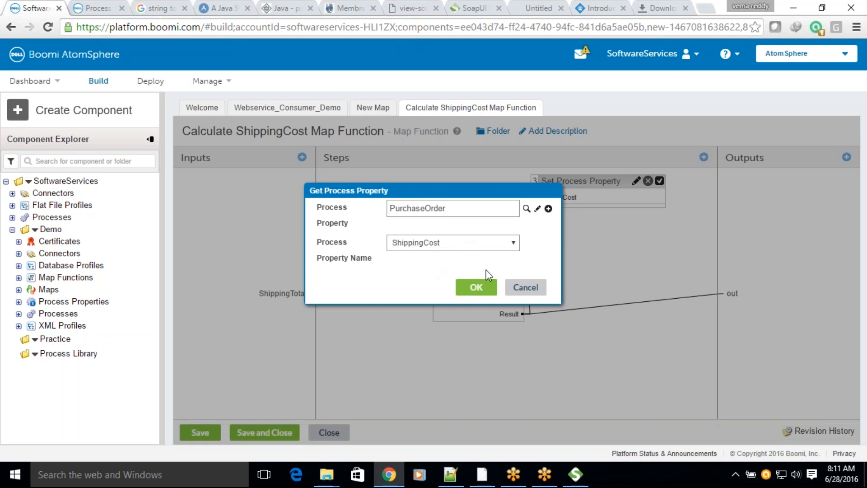
{"action": "left_click", "coordinate": [523, 287]}
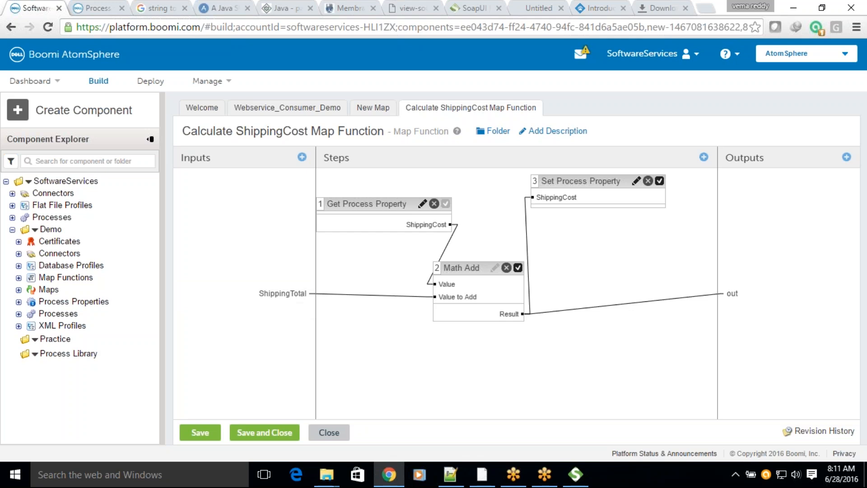
{"action": "left_click", "coordinate": [264, 432]}
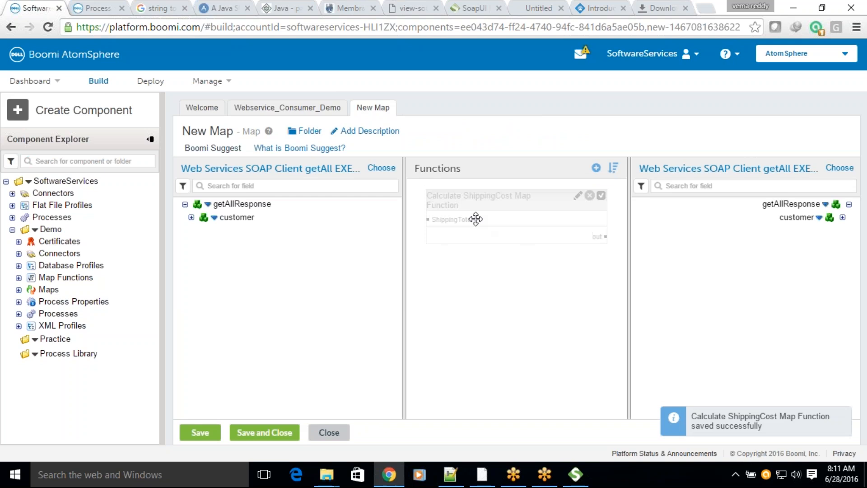
Step: Expand the source's customer element and map customer to the ShippingTotal input of the Calculate ShippingCost Map Function
{"action": "left_click", "coordinate": [191, 218]}
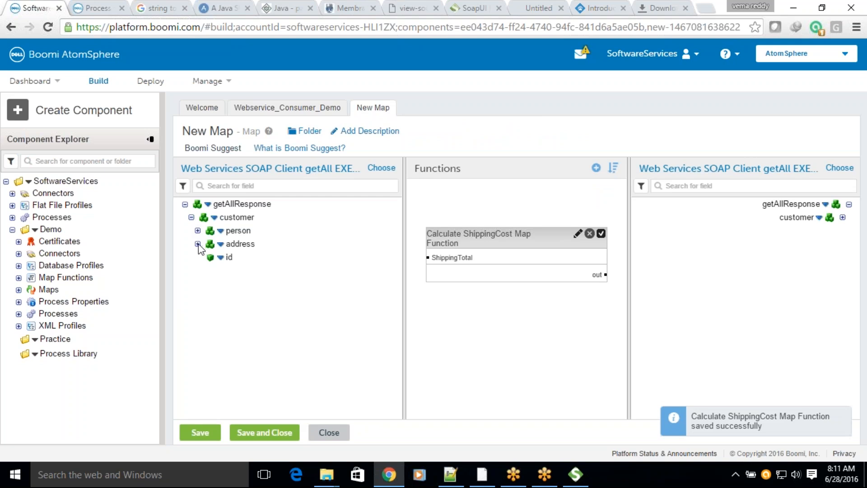
{"action": "left_click_drag", "start_coordinate": [237, 217], "coordinate": [431, 259]}
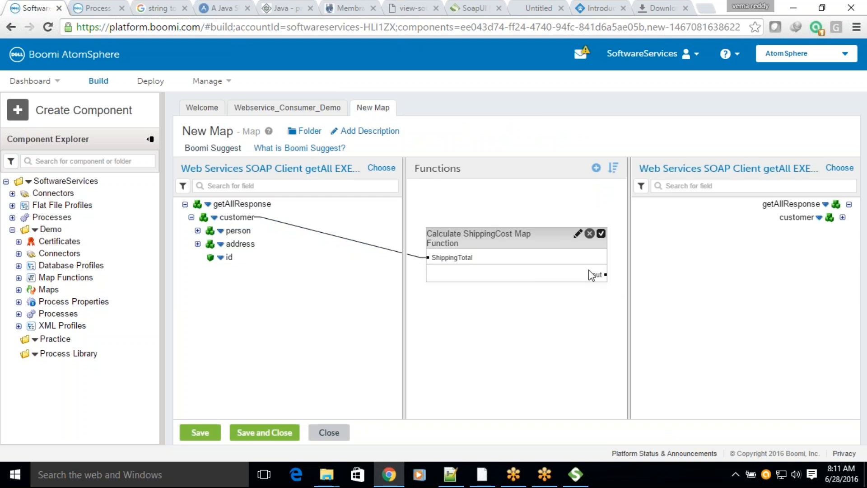
Step: Open the Calculate ShippingCost Map Function, spread out its Math Add and Set Process Property steps, and add a numeric Count function
{"action": "left_click", "coordinate": [577, 233]}
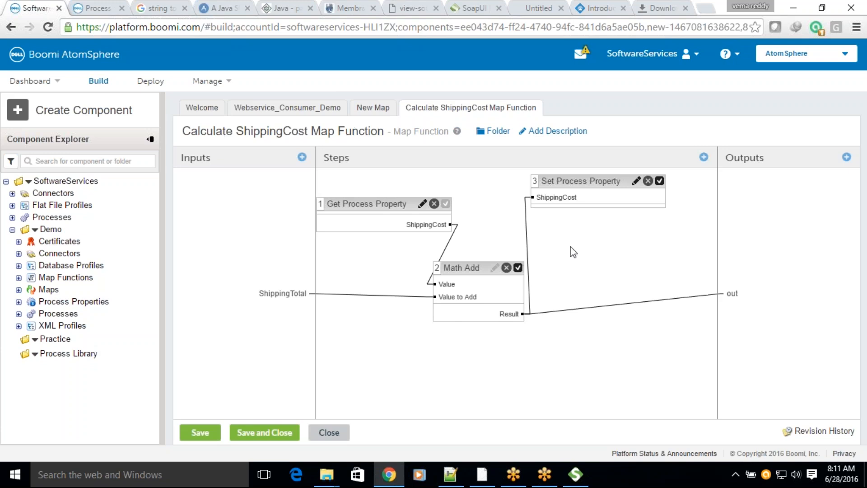
{"action": "left_click_drag", "start_coordinate": [463, 267], "coordinate": [527, 256]}
{"action": "left_click_drag", "start_coordinate": [583, 180], "coordinate": [621, 181]}
{"action": "left_click", "coordinate": [703, 157]}
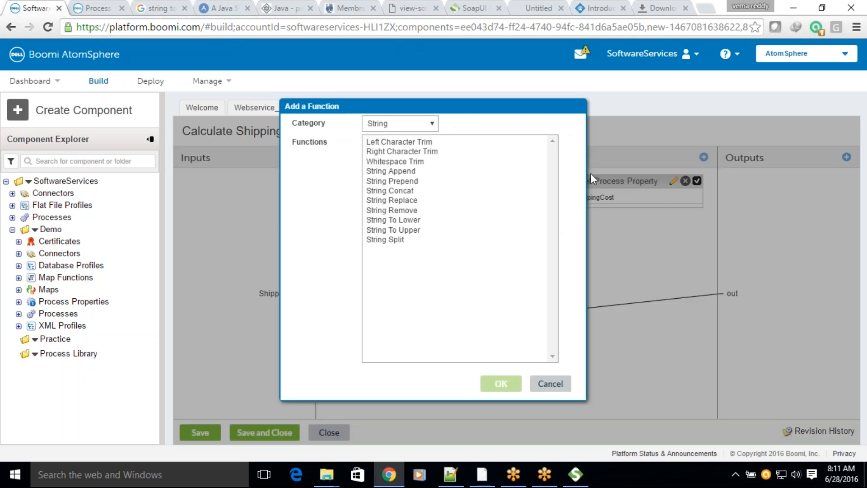
{"action": "left_click", "coordinate": [391, 123]}
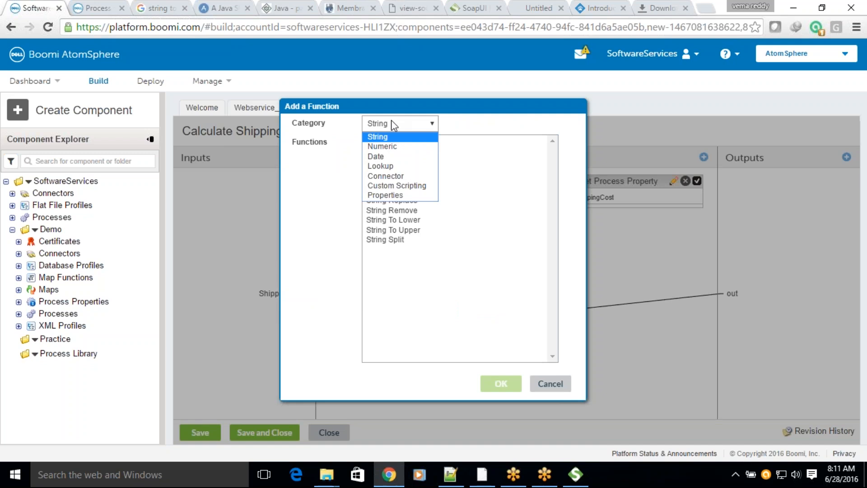
{"action": "left_click", "coordinate": [383, 145]}
{"action": "left_click", "coordinate": [381, 249]}
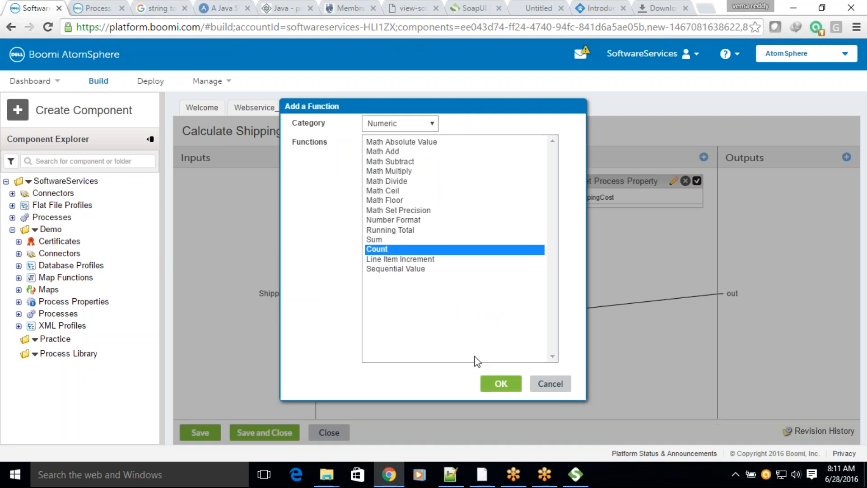
{"action": "left_click", "coordinate": [500, 384]}
{"action": "left_click", "coordinate": [471, 352]}
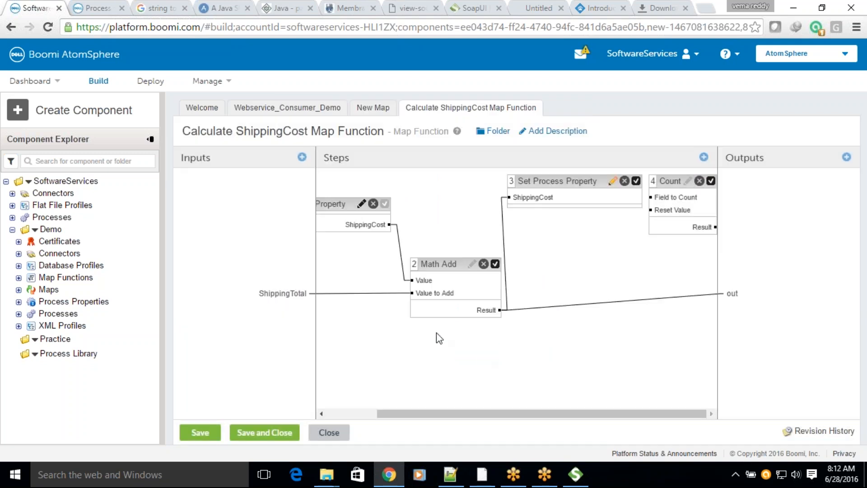
Step: Place Count before Math Add, connecting ShippingTotal to Field to Count and Count's Result to Math Add's Value to Add instead
{"action": "left_click_drag", "start_coordinate": [675, 192], "coordinate": [385, 333]}
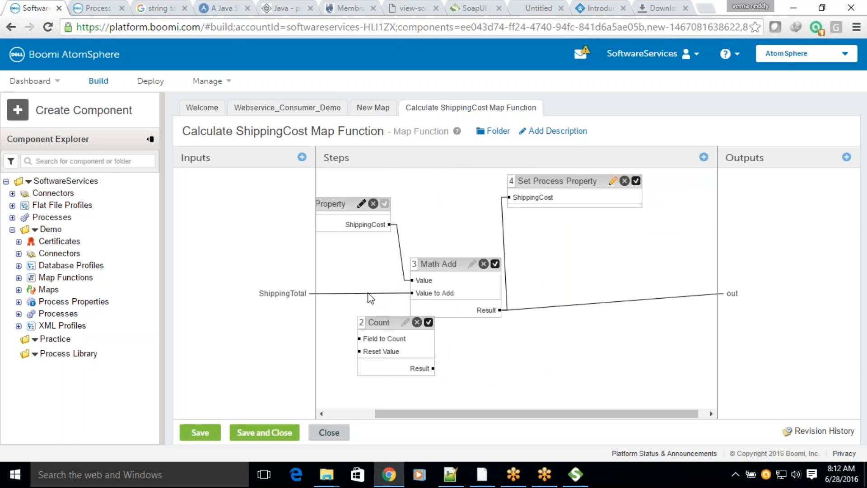
{"action": "left_click_drag", "start_coordinate": [289, 293], "coordinate": [362, 331]}
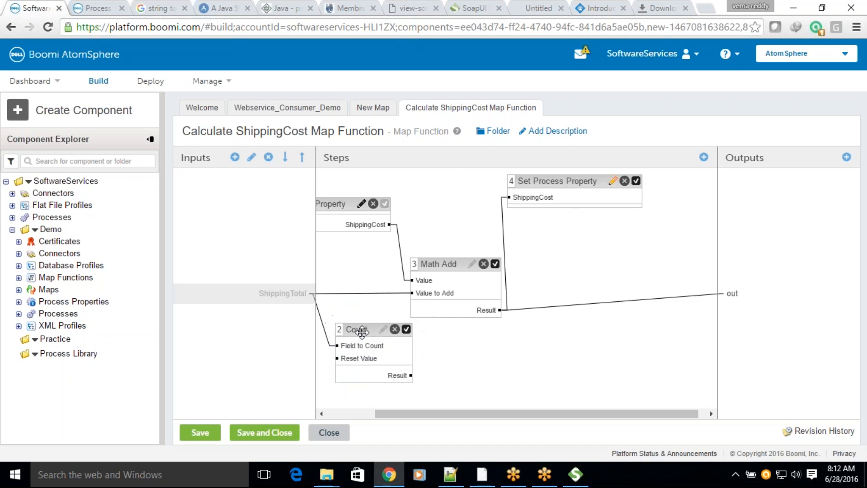
{"action": "left_click_drag", "start_coordinate": [418, 294], "coordinate": [362, 310]}
{"action": "left_click_drag", "start_coordinate": [410, 376], "coordinate": [436, 294]}
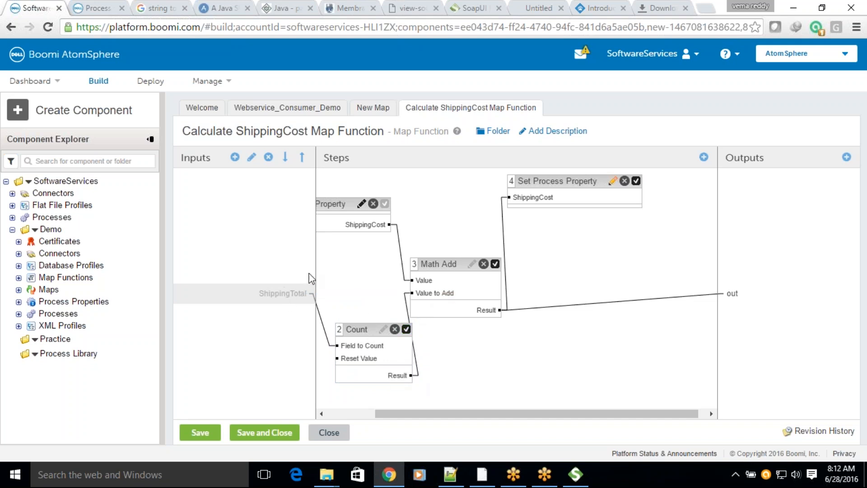
{"action": "left_click_drag", "start_coordinate": [354, 332], "coordinate": [348, 333]}
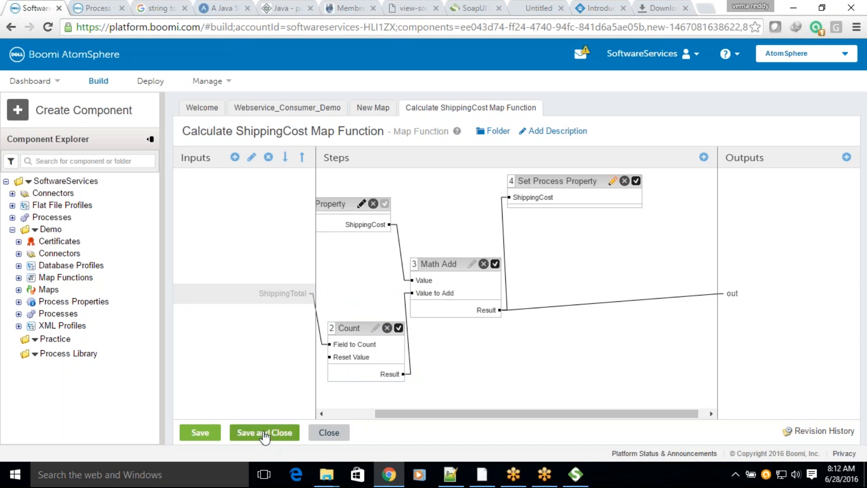
Step: Check which process property the Set Process Property step uses, and save and close the Calculate ShippingCost Map Function
{"action": "left_click", "coordinate": [612, 181]}
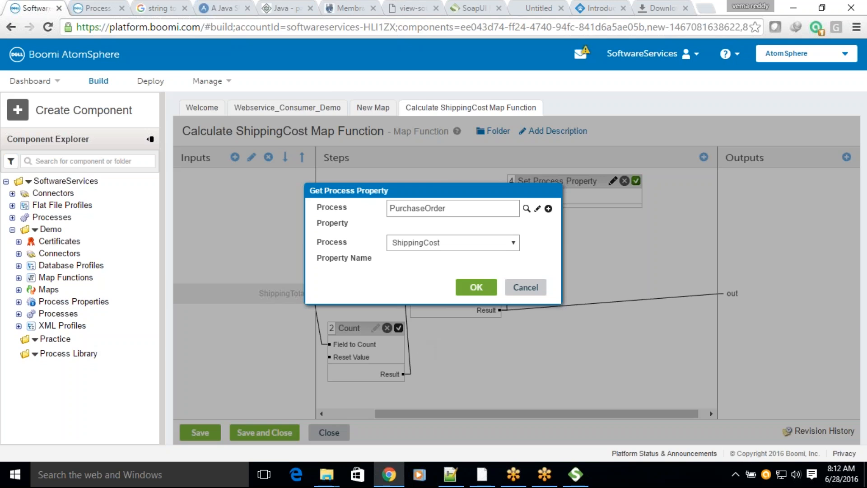
{"action": "left_click", "coordinate": [476, 287]}
{"action": "left_click", "coordinate": [264, 432]}
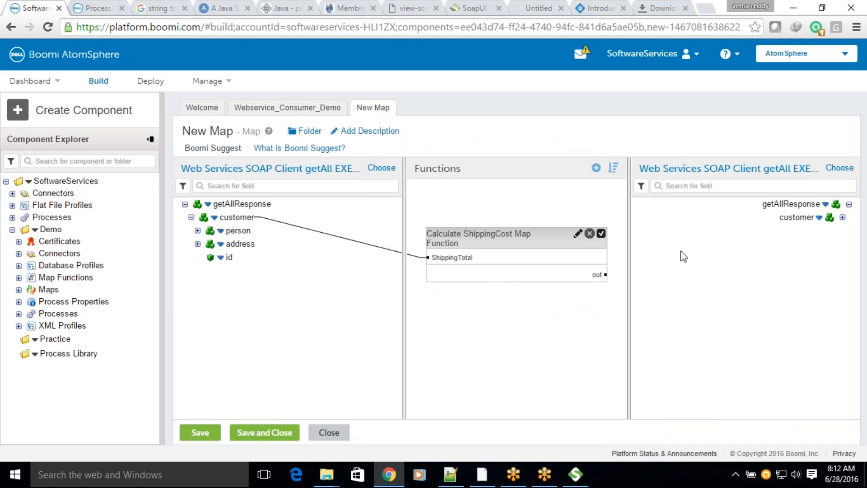
Step: Expand customer and person in the profiles and map person's id, firstName and lastName to the matching destination fields
{"action": "left_click", "coordinate": [843, 217]}
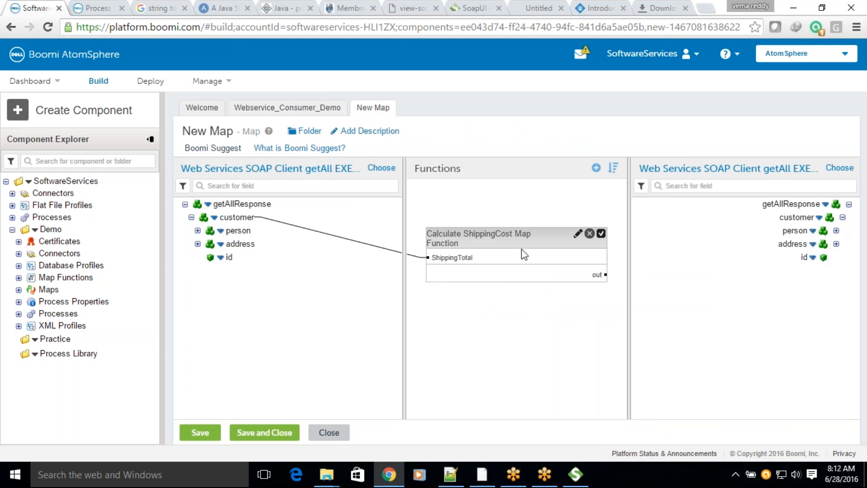
{"action": "left_click", "coordinate": [213, 149]}
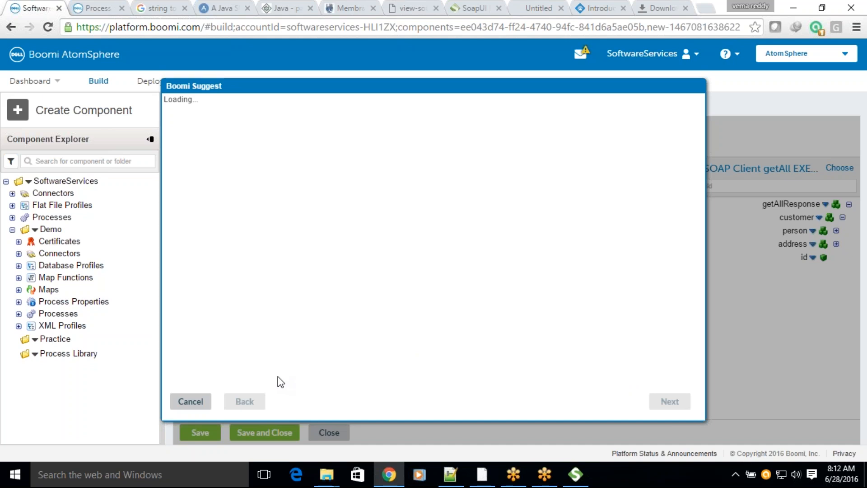
{"action": "left_click", "coordinate": [191, 401]}
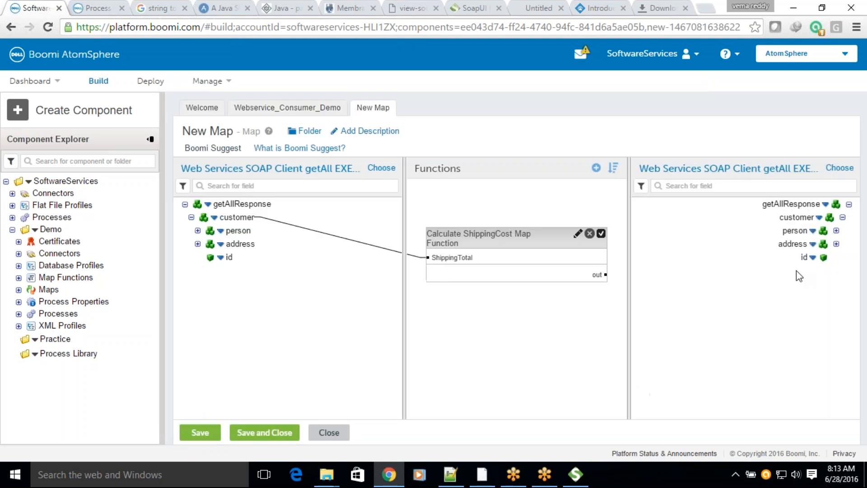
{"action": "left_click", "coordinate": [835, 231]}
{"action": "left_click", "coordinate": [197, 230]}
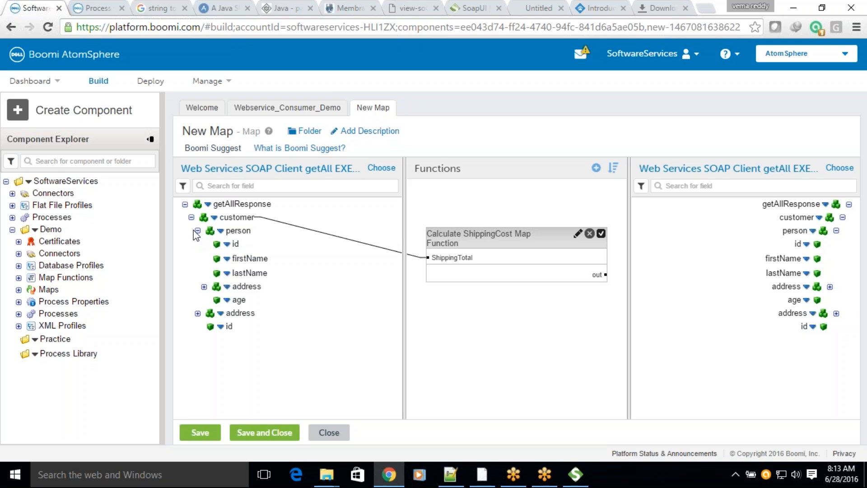
{"action": "left_click_drag", "start_coordinate": [234, 243], "coordinate": [798, 244]}
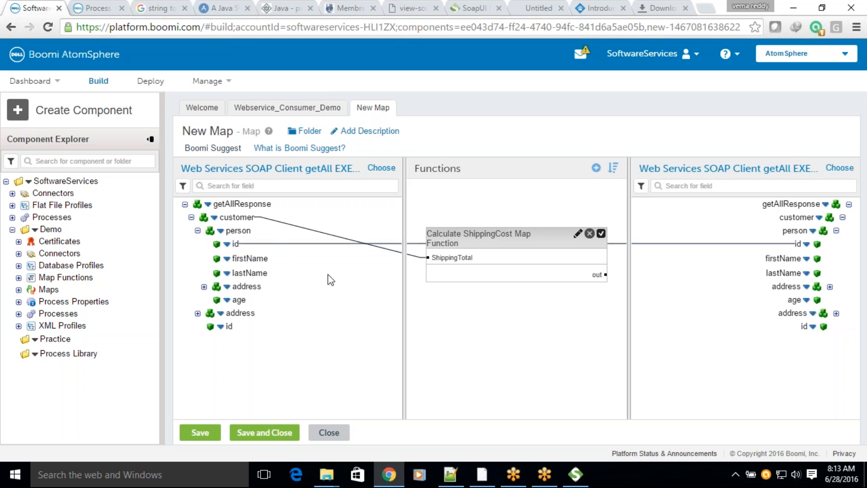
{"action": "left_click_drag", "start_coordinate": [256, 257], "coordinate": [783, 258]}
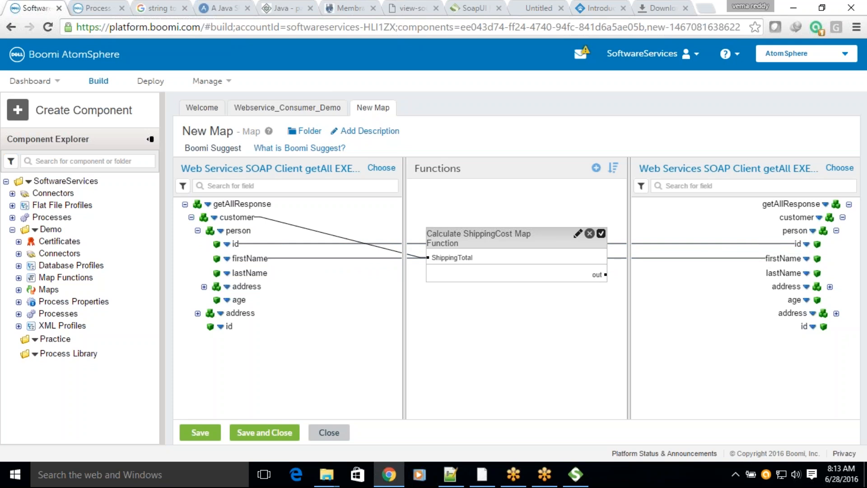
{"action": "left_click_drag", "start_coordinate": [252, 273], "coordinate": [775, 271]}
{"action": "left_click_drag", "start_coordinate": [253, 273], "coordinate": [771, 272]}
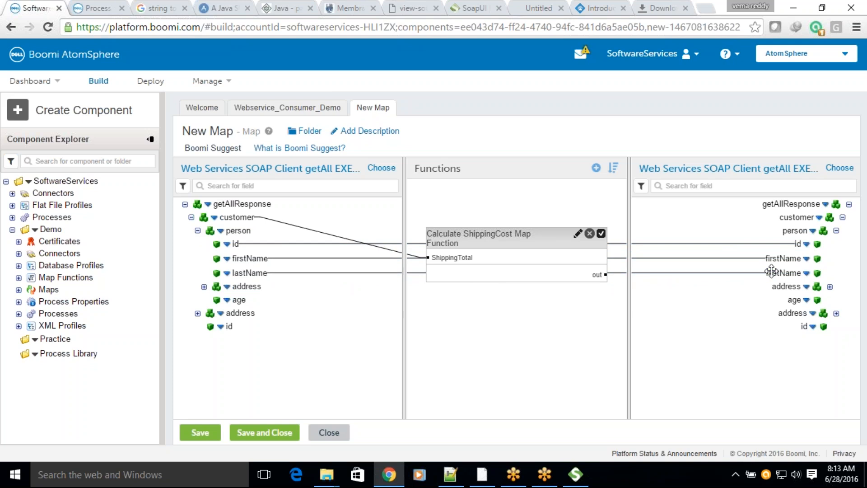
Step: Expand person's address on both sides and map street, city, zipCode and country, plus person's age, to their destination counterparts
{"action": "left_click", "coordinate": [830, 286]}
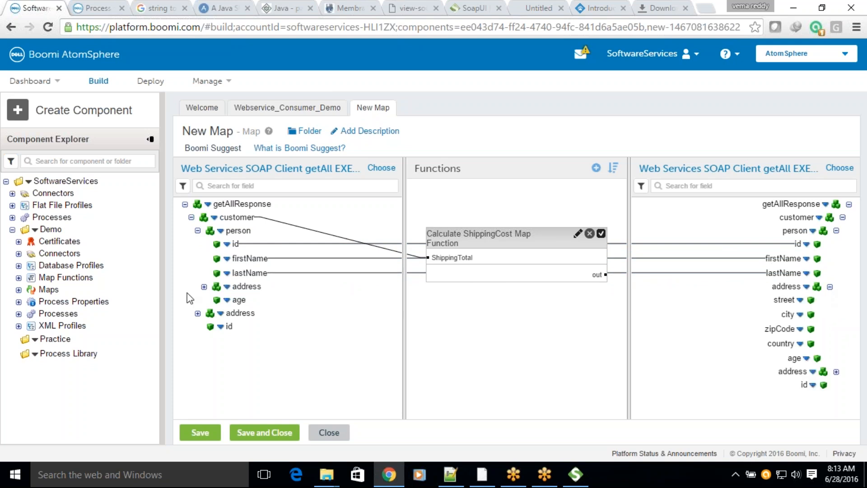
{"action": "left_click", "coordinate": [204, 286]}
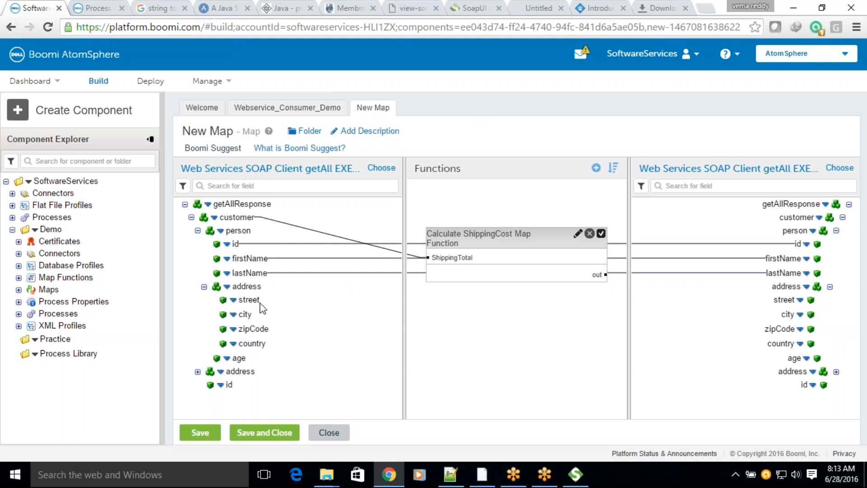
{"action": "left_click_drag", "start_coordinate": [253, 300], "coordinate": [773, 299]}
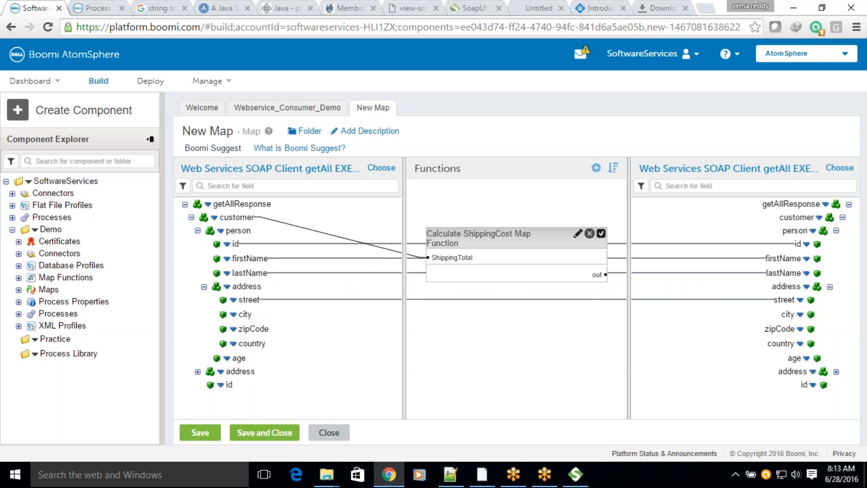
{"action": "left_click_drag", "start_coordinate": [244, 314], "coordinate": [787, 314]}
{"action": "left_click_drag", "start_coordinate": [255, 329], "coordinate": [781, 329]}
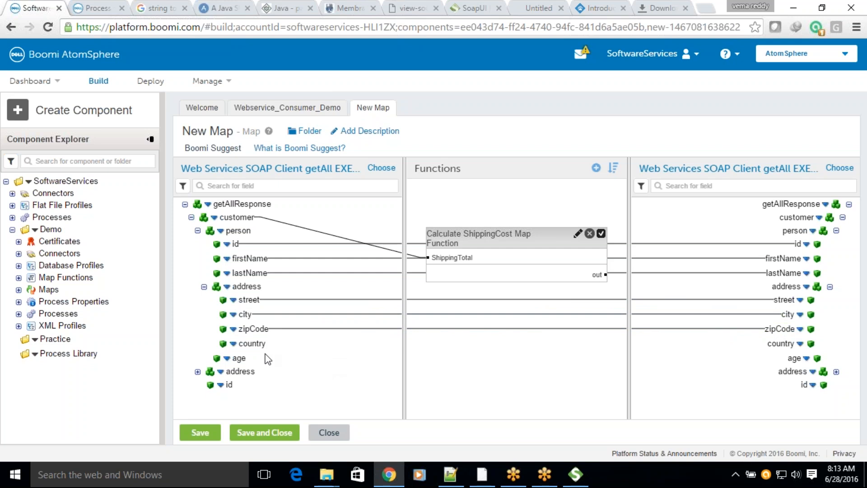
{"action": "left_click_drag", "start_coordinate": [258, 346], "coordinate": [777, 346]}
{"action": "left_click_drag", "start_coordinate": [237, 357], "coordinate": [791, 358]}
{"action": "left_click_drag", "start_coordinate": [239, 358], "coordinate": [789, 357]}
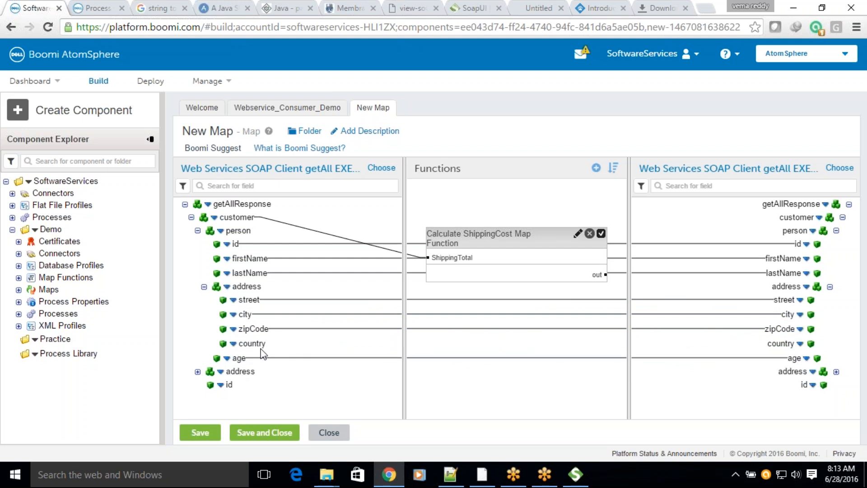
{"action": "left_click_drag", "start_coordinate": [255, 343], "coordinate": [780, 343]}
Step: Map the customer's own id to the destination id and expand the customer's address element in the source profile
{"action": "left_click_drag", "start_coordinate": [229, 384], "coordinate": [805, 385]}
{"action": "left_click_drag", "start_coordinate": [234, 386], "coordinate": [804, 385]}
{"action": "left_click", "coordinate": [197, 371]}
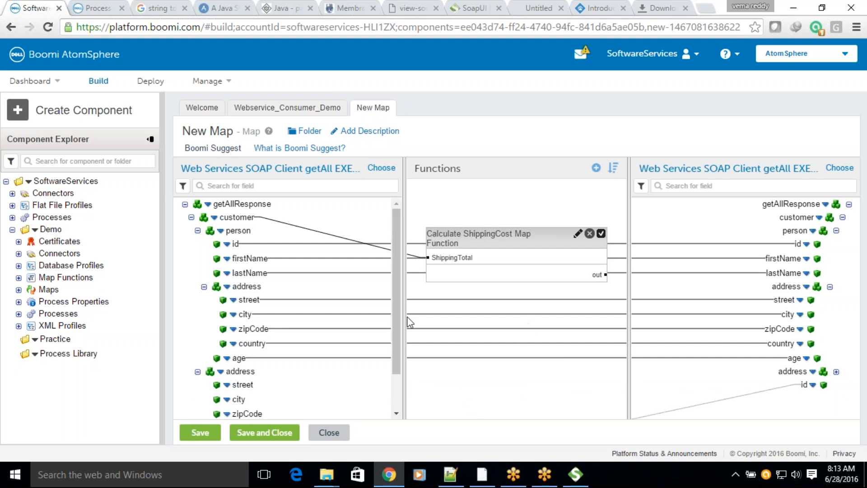
Step: Rename the map as Customer Count Map, and save and close it
{"action": "left_click", "coordinate": [212, 131]}
{"action": "left_click_drag", "start_coordinate": [206, 131], "coordinate": [182, 130]}
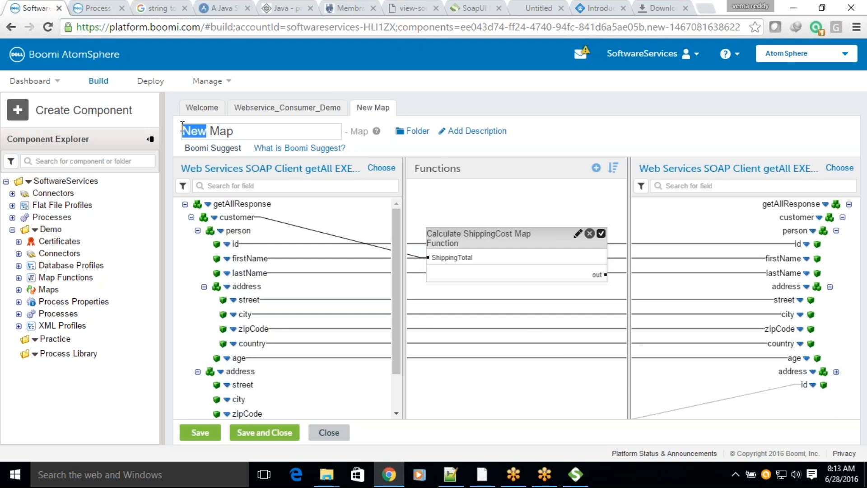
{"action": "type", "text": "Customer"}
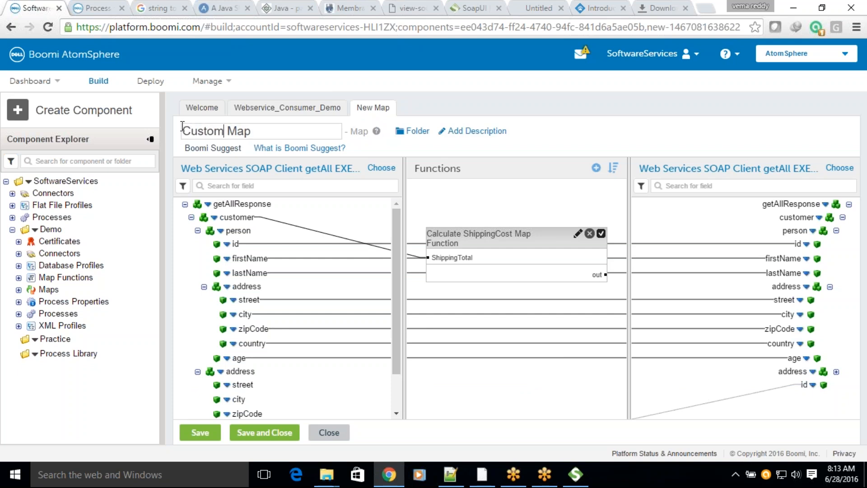
{"action": "type", "text": " Count"}
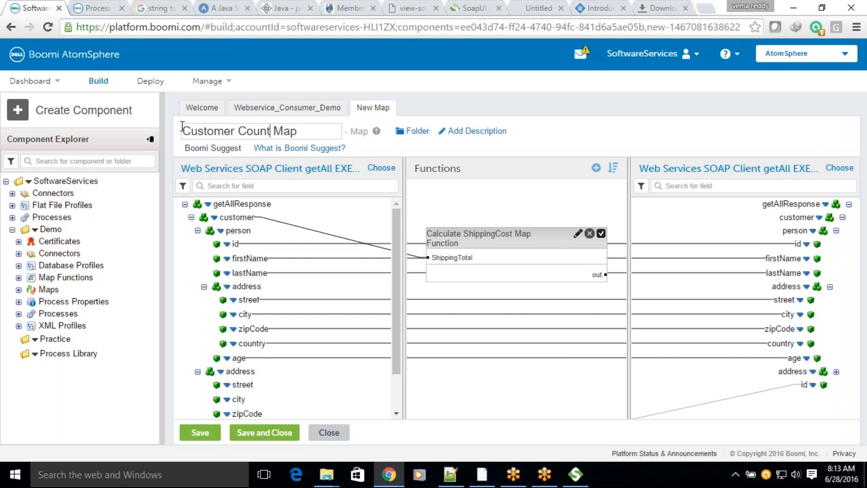
{"action": "left_click", "coordinate": [248, 430]}
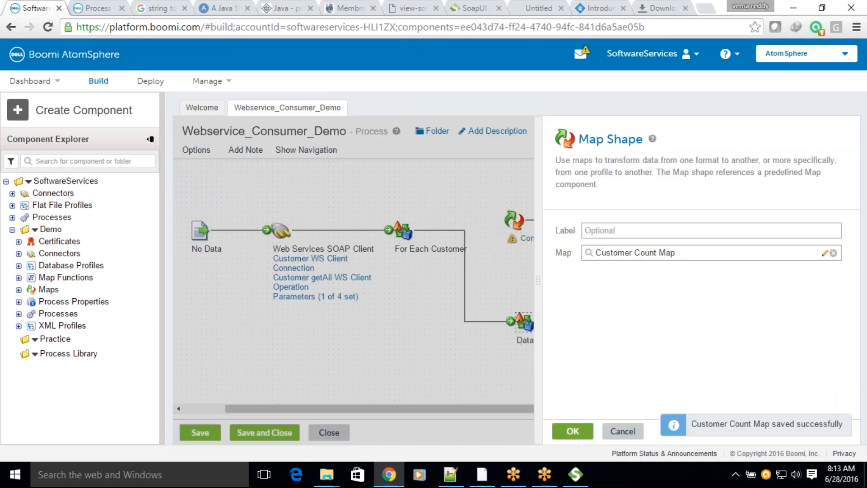
Step: Accept the Map shape's settings and reroute the For Each Customer connection from Data Process to Customer Count Map
{"action": "left_click", "coordinate": [571, 434]}
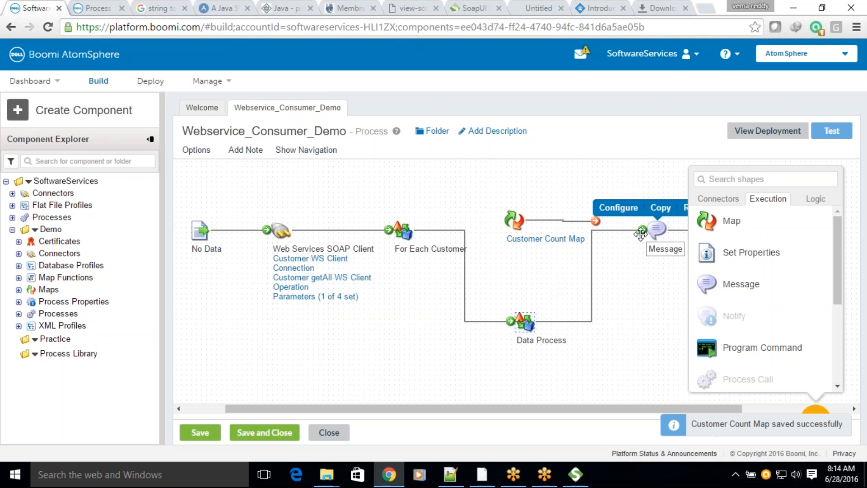
{"action": "left_click_drag", "start_coordinate": [510, 321], "coordinate": [501, 220]}
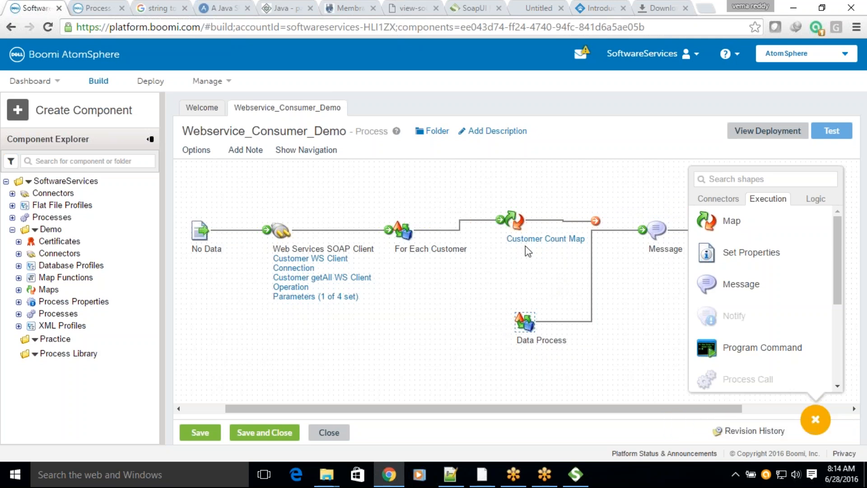
Step: Examine the Set Process Property step of the shipping cost function inside Customer Count Map, and close the function and map
{"action": "left_click", "coordinate": [544, 239]}
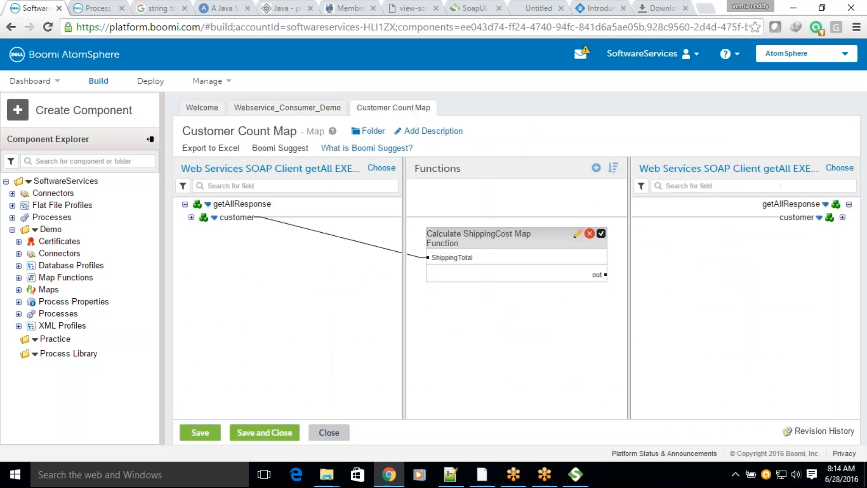
{"action": "left_click", "coordinate": [577, 235]}
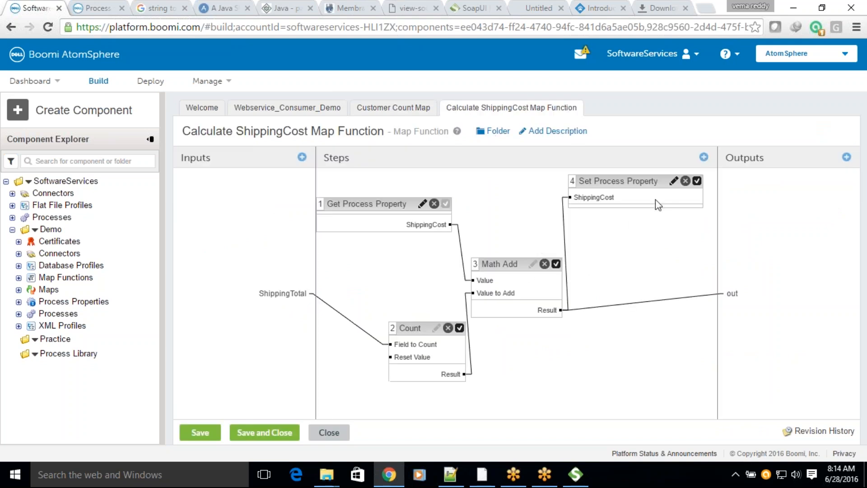
{"action": "left_click", "coordinate": [673, 181]}
{"action": "left_click", "coordinate": [522, 295]}
{"action": "left_click", "coordinate": [329, 432]}
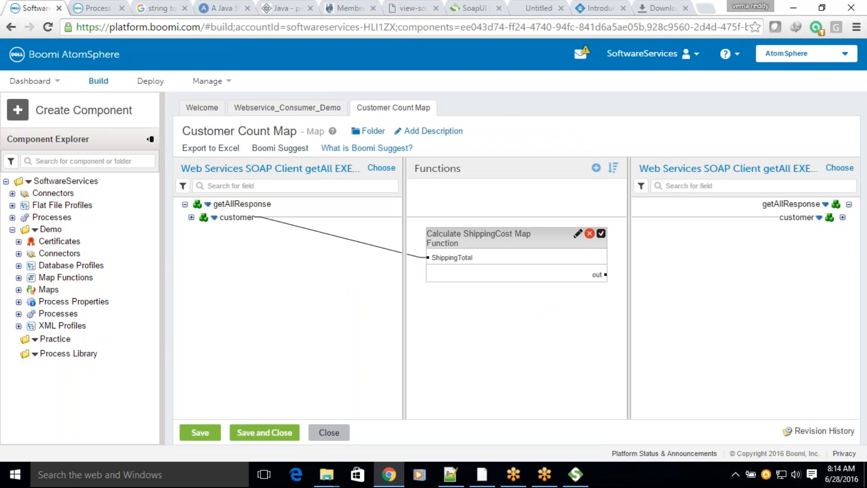
{"action": "left_click", "coordinate": [329, 432]}
Step: Edit the Message shape's variable {1} and change its type to Process Property
{"action": "mouse_move", "coordinate": [657, 231]}
{"action": "left_click", "coordinate": [618, 207]}
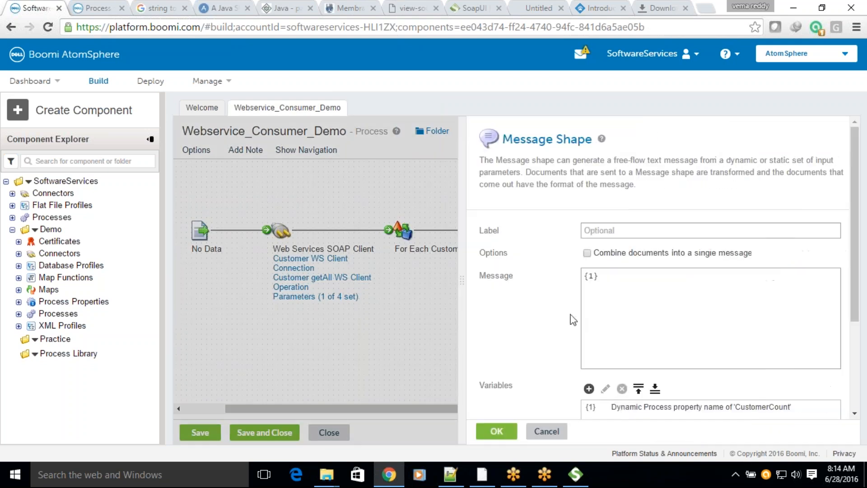
{"action": "left_click", "coordinate": [625, 406]}
{"action": "left_click", "coordinate": [605, 390]}
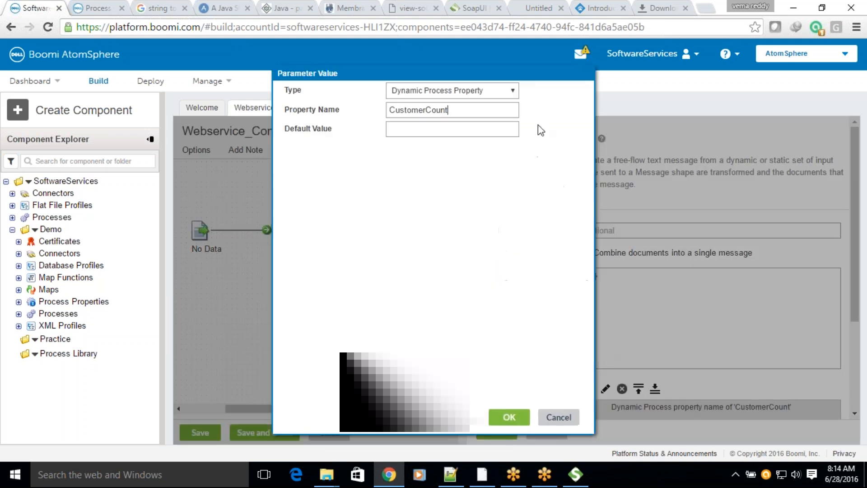
{"action": "left_click", "coordinate": [502, 88]}
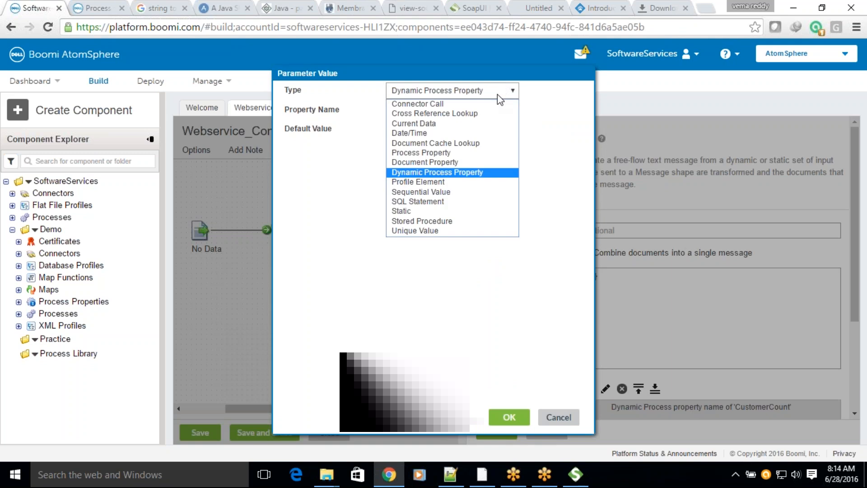
{"action": "left_click", "coordinate": [427, 152]}
Step: Select the PurchaseOrder process property and its property name for the variable, and accept the variable and Message shape settings
{"action": "left_click", "coordinate": [526, 111]}
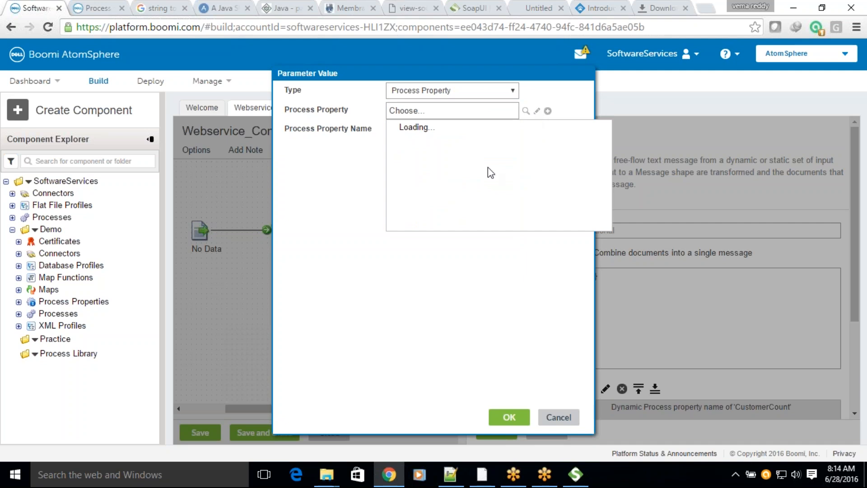
{"action": "left_click", "coordinate": [433, 150]}
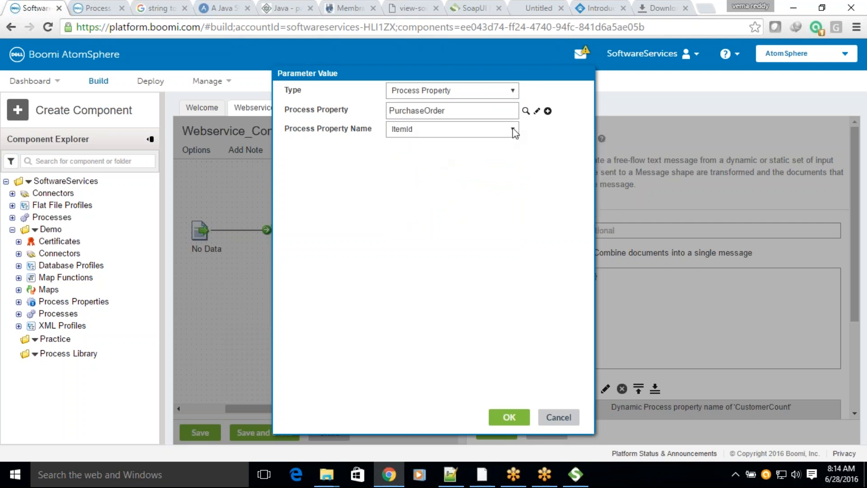
{"action": "left_click", "coordinate": [507, 135]}
{"action": "left_click", "coordinate": [412, 200]}
{"action": "left_click", "coordinate": [499, 415]}
{"action": "left_click", "coordinate": [497, 431]}
Step: Connect Customer Count Map to the Message shape and run a test of the process
{"action": "left_click_drag", "start_coordinate": [595, 221], "coordinate": [656, 229]}
{"action": "left_click_drag", "start_coordinate": [378, 406], "coordinate": [866, 121]}
{"action": "left_click", "coordinate": [831, 131]}
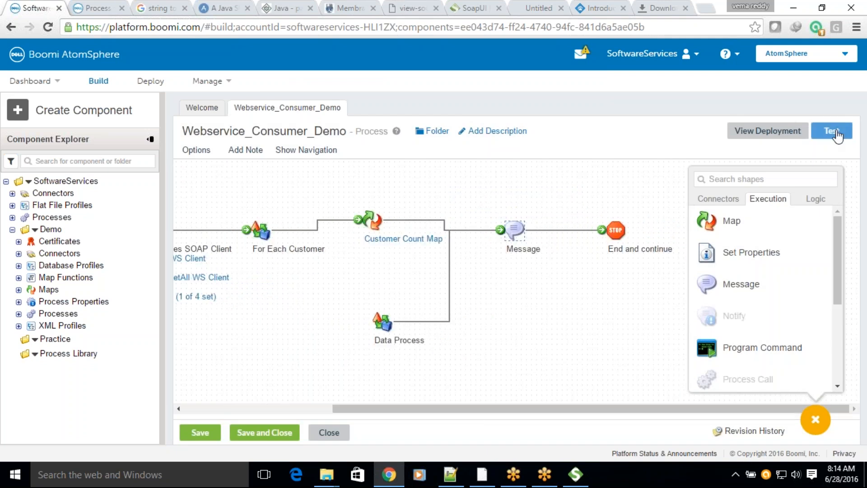
{"action": "left_click", "coordinate": [476, 273]}
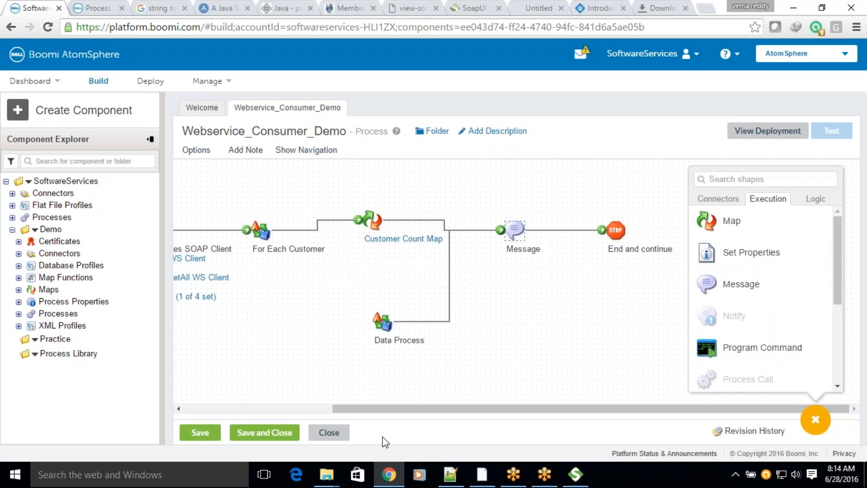
{"action": "left_click", "coordinate": [624, 173]}
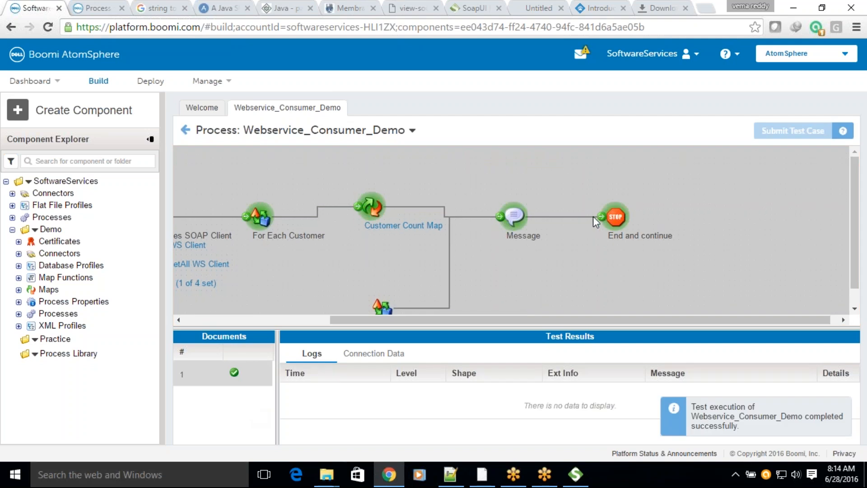
Step: Examine the End and continue shape's first two source documents in the test results, and return to the process canvas
{"action": "scroll", "coordinate": [560, 236], "scroll_direction": "down", "scroll_amount": 1}
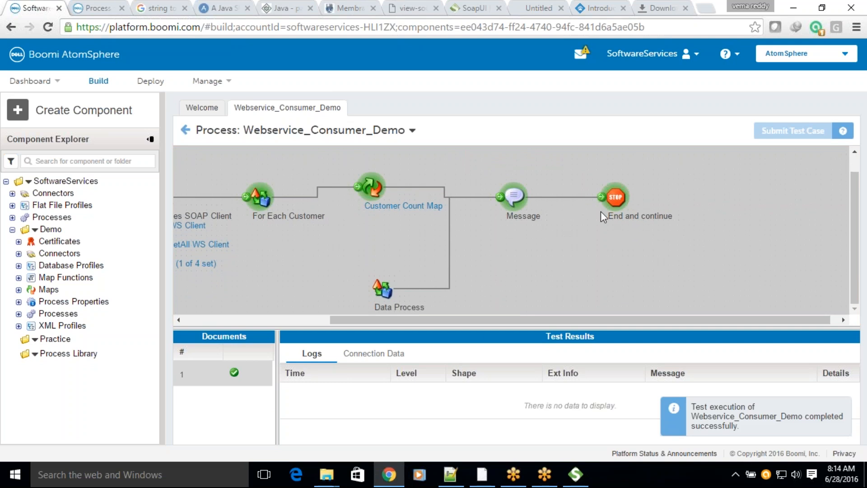
{"action": "left_click", "coordinate": [614, 198]}
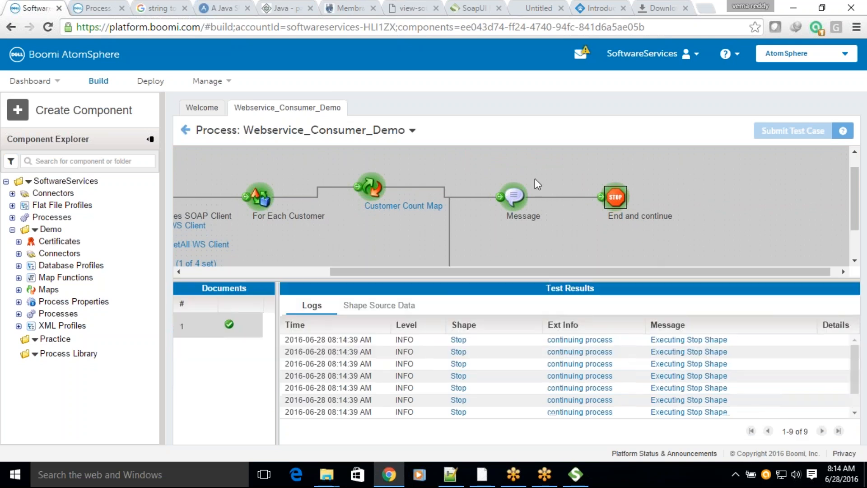
{"action": "left_click", "coordinate": [363, 305]}
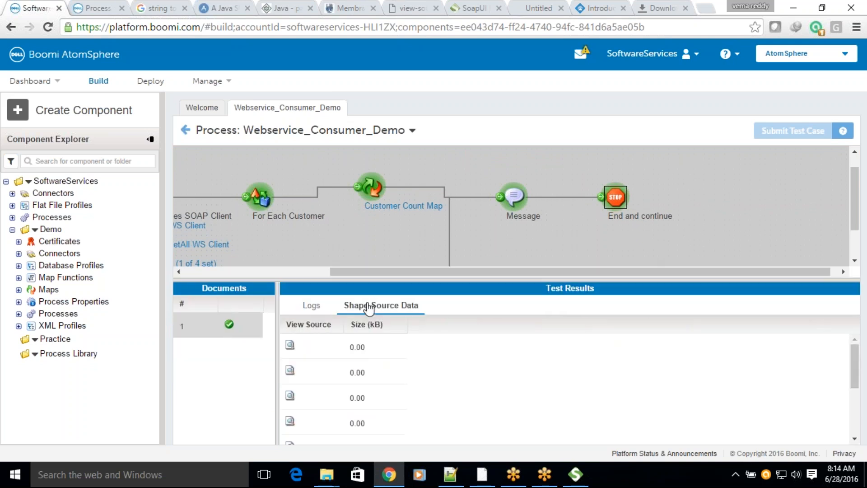
{"action": "left_click", "coordinate": [285, 349]}
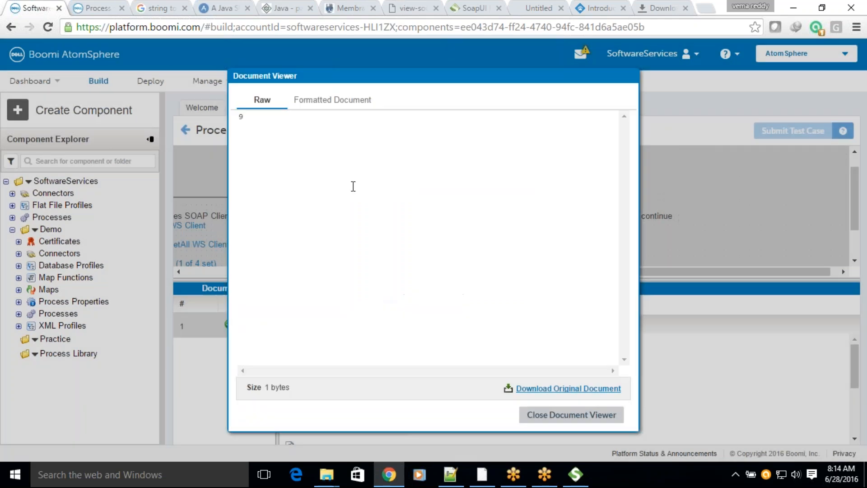
{"action": "left_click", "coordinate": [551, 415]}
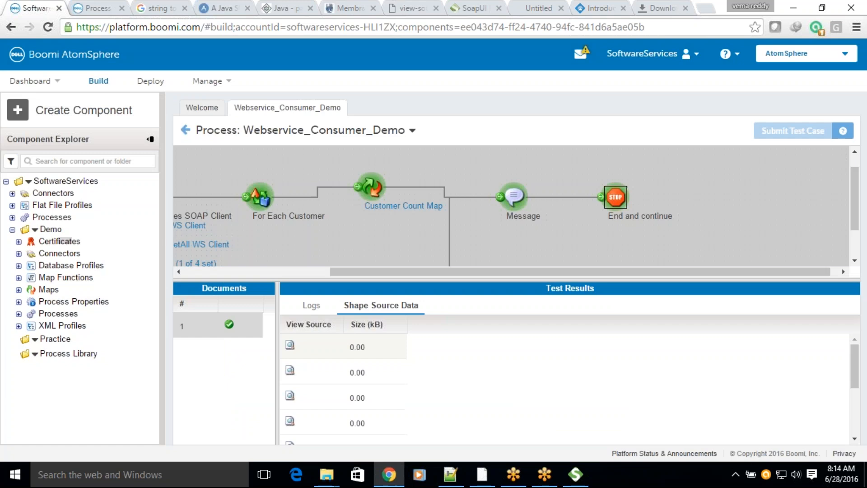
{"action": "left_click", "coordinate": [290, 371]}
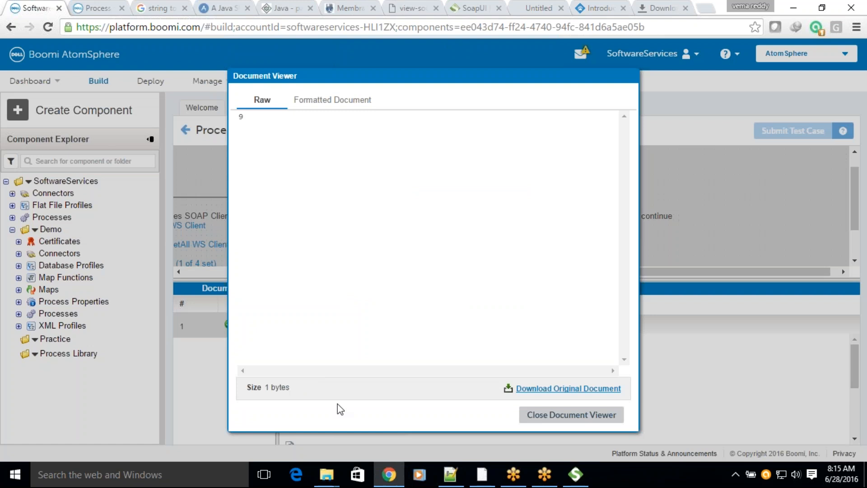
{"action": "left_click", "coordinate": [539, 415]}
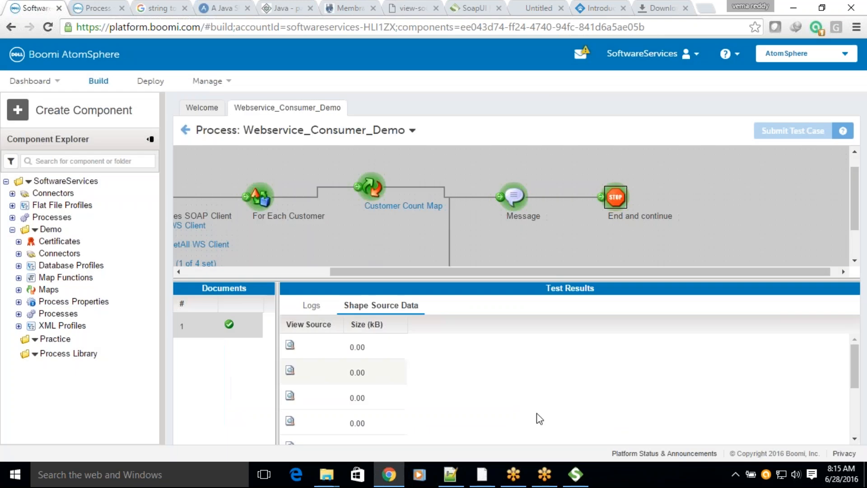
{"action": "left_click", "coordinate": [185, 130]}
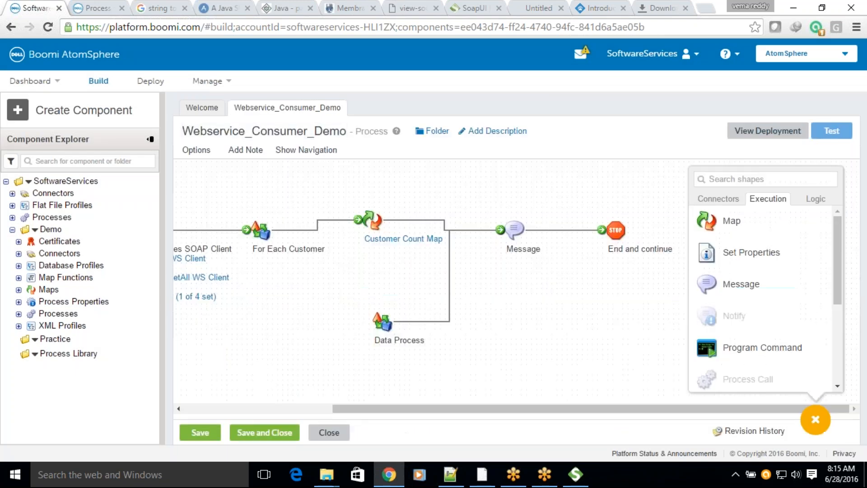
Step: Check the WSDL source page and look up CustomerService's original WSDL address in the Membrane Service Registry overview
{"action": "left_click_drag", "start_coordinate": [370, 409], "coordinate": [222, 408]}
{"action": "mouse_move", "coordinate": [355, 270]}
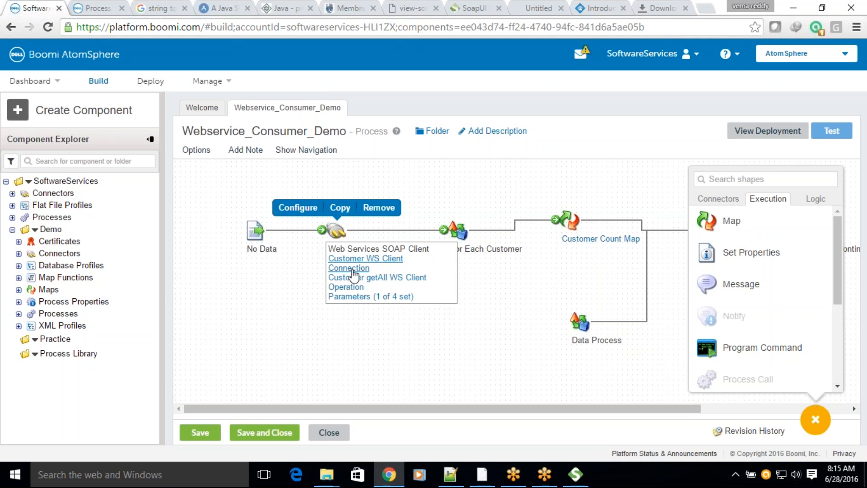
{"action": "left_click", "coordinate": [409, 8]}
{"action": "scroll", "coordinate": [340, 188], "scroll_direction": "up", "scroll_amount": 5}
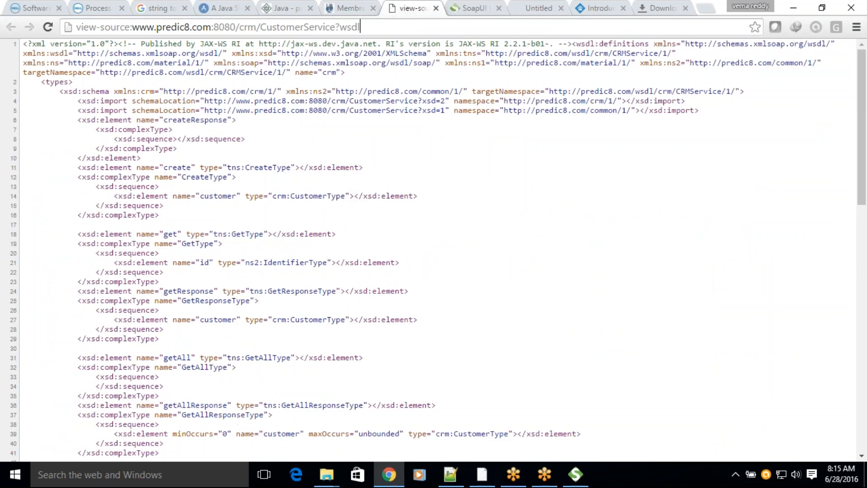
{"action": "left_click", "coordinate": [344, 8]}
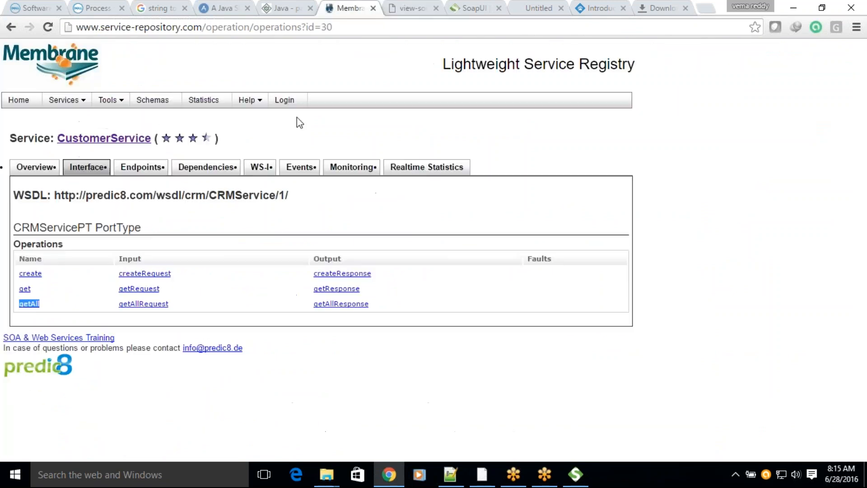
{"action": "left_click", "coordinate": [29, 173]}
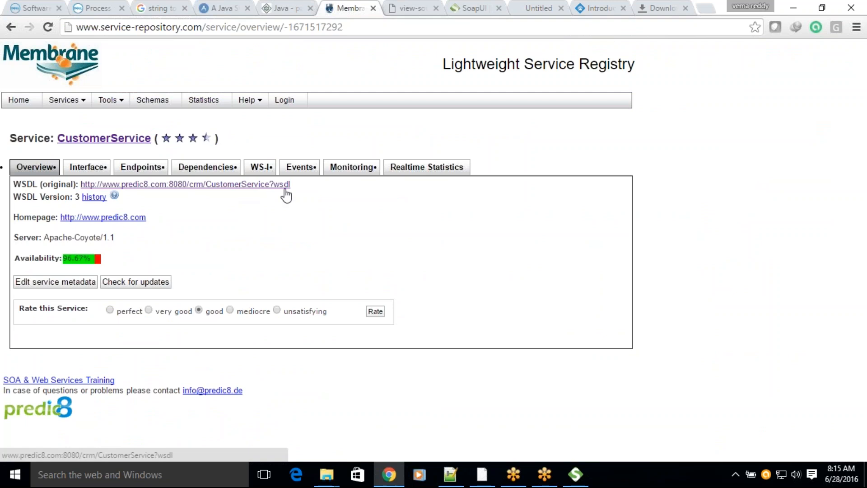
{"action": "left_click_drag", "start_coordinate": [299, 186], "coordinate": [81, 182]}
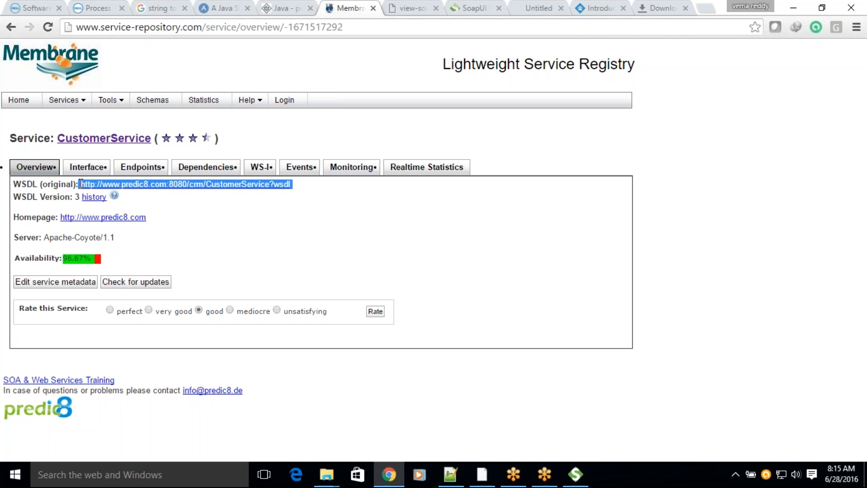
{"action": "left_click", "coordinate": [359, 216]}
Step: Switch to Notepad++ and save the WSDL document new 11 to the Desktop as Customer.wsdl
{"action": "left_click", "coordinate": [450, 474]}
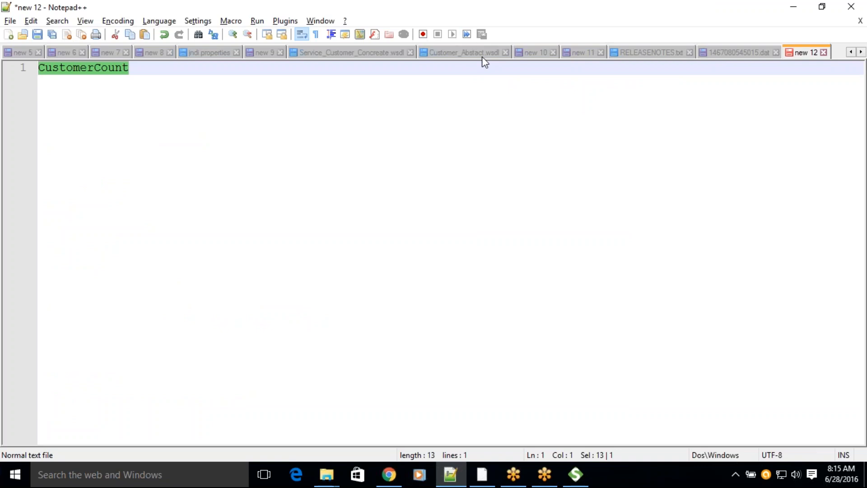
{"action": "left_click", "coordinate": [534, 53]}
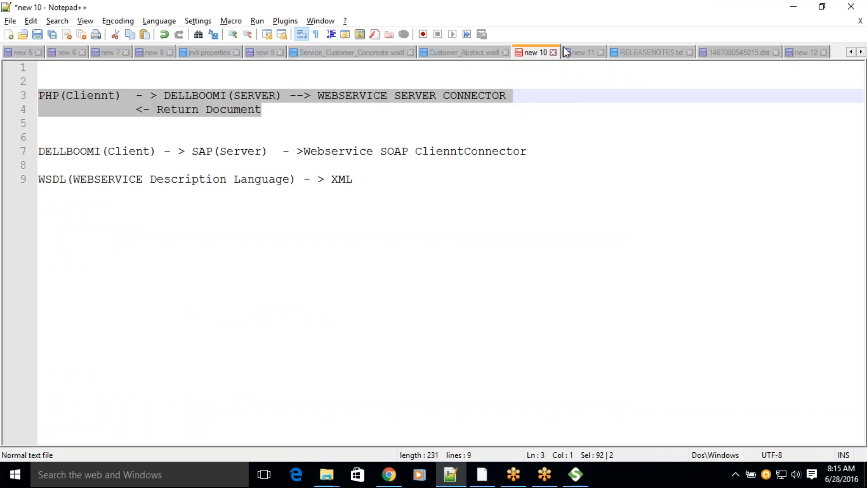
{"action": "left_click", "coordinate": [476, 54]}
{"action": "left_click", "coordinate": [585, 52]}
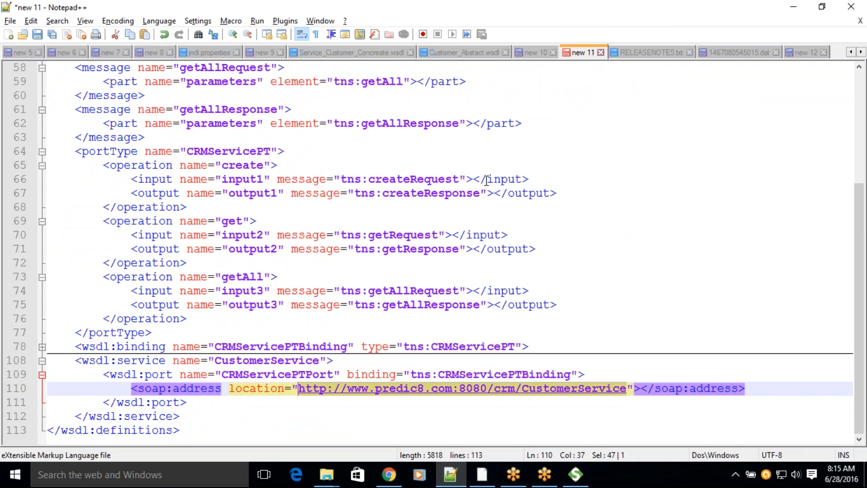
{"action": "scroll", "coordinate": [486, 181], "scroll_direction": "up", "scroll_amount": 1}
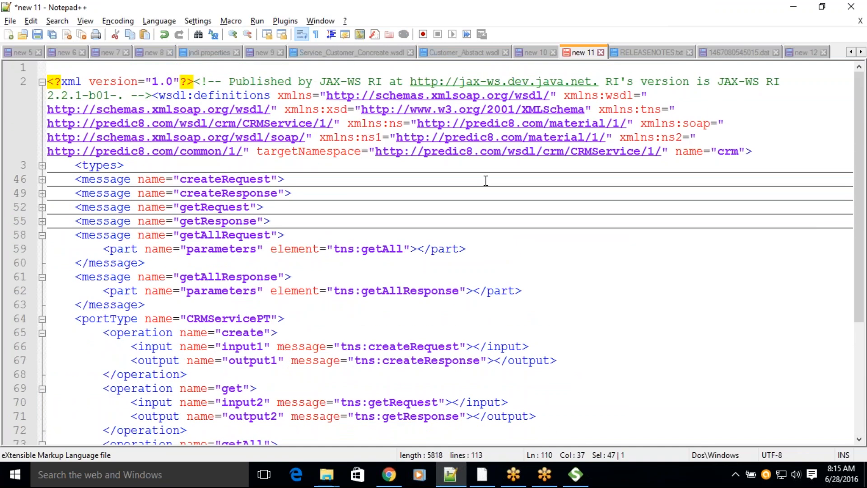
{"action": "key", "text": "ctrl+s"}
{"action": "left_click", "coordinate": [299, 222]}
{"action": "type", "text": "Cust"}
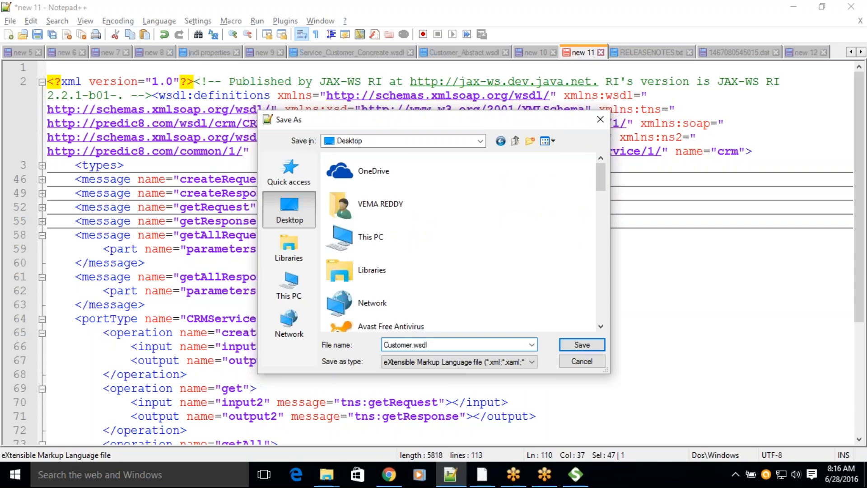
{"action": "type", "text": "omer.wsdl"}
{"action": "key", "text": "Return"}
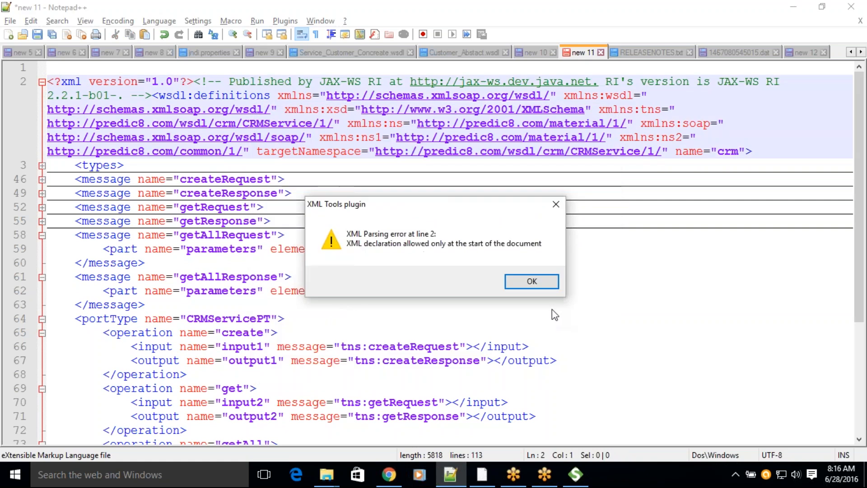
{"action": "left_click", "coordinate": [531, 281]}
Step: Remove the empty first line above the XML declaration in Customer.wsdl and save the file
{"action": "left_click", "coordinate": [101, 66]}
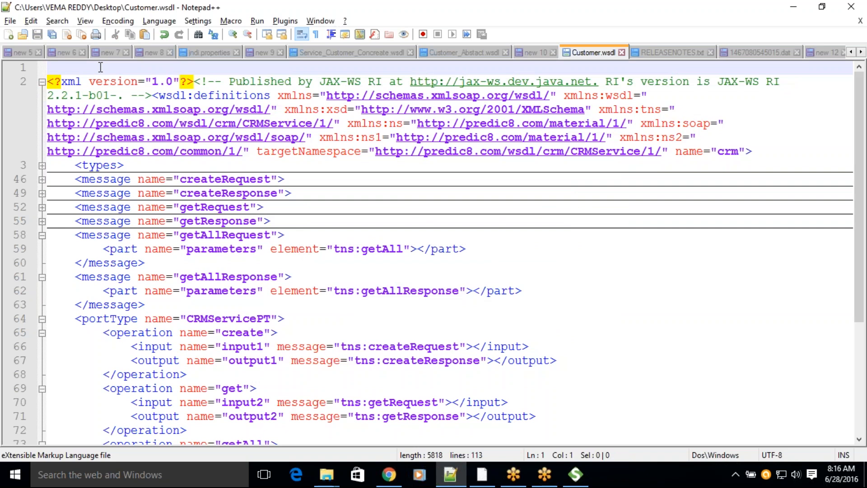
{"action": "key", "text": "Delete"}
{"action": "key", "text": "ctrl+s"}
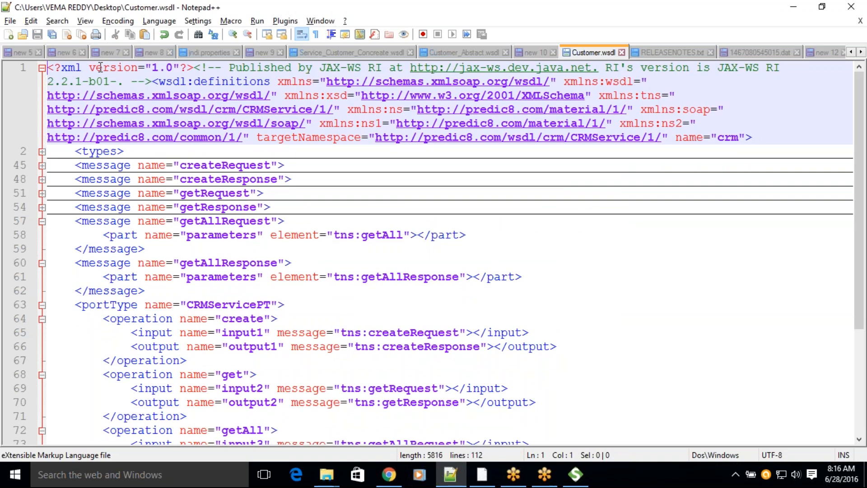
Step: Copy the full file path of Customer.wsdl, discard the new 12 document unsaved, and paste the path into a new document
{"action": "right_click", "coordinate": [593, 52]}
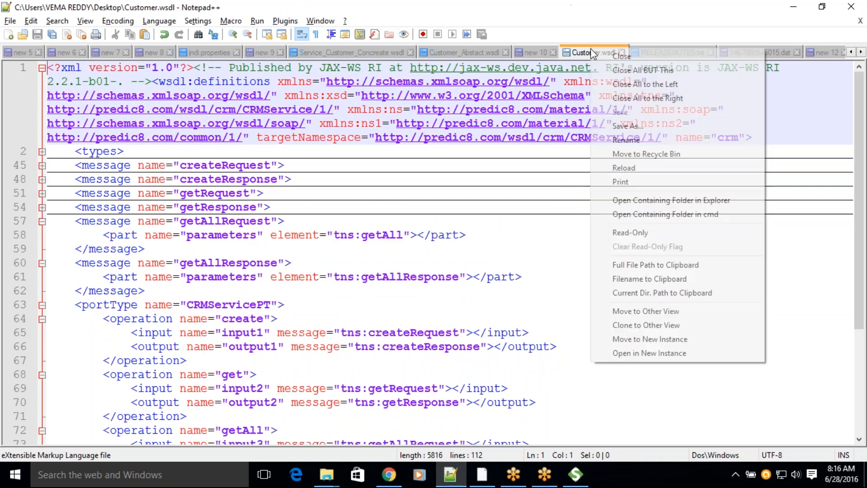
{"action": "left_click", "coordinate": [640, 267]}
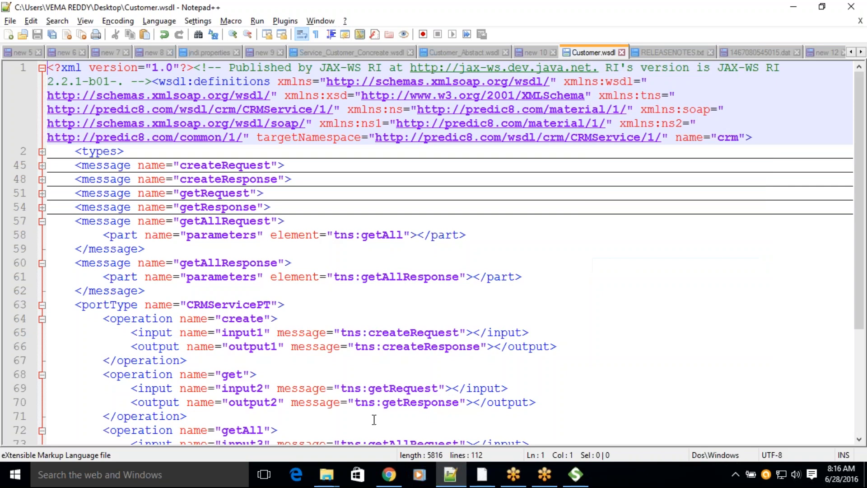
{"action": "left_click", "coordinate": [861, 53]}
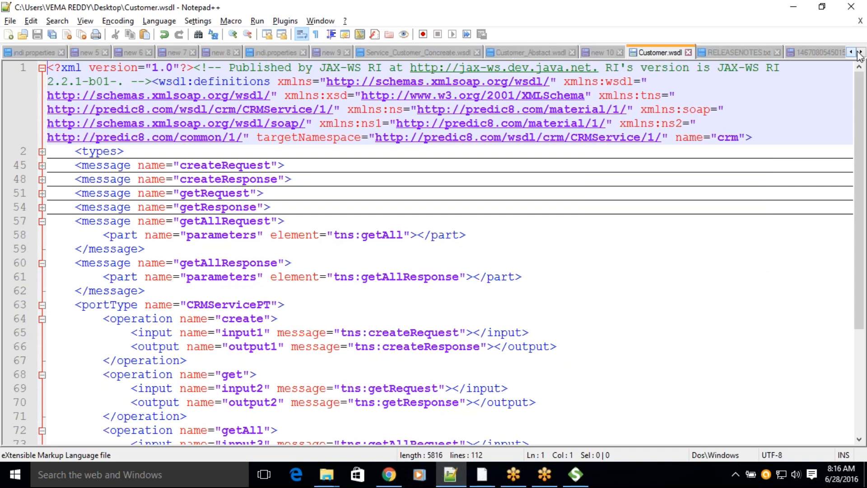
{"action": "left_click", "coordinate": [801, 52]}
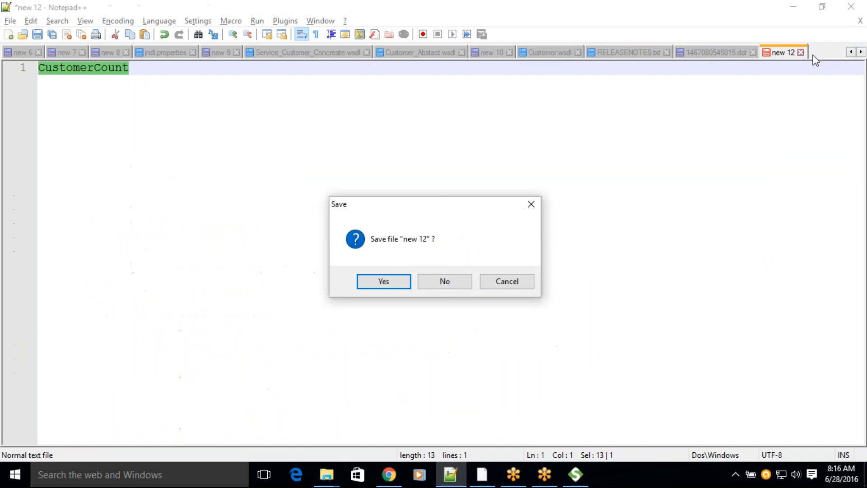
{"action": "left_click", "coordinate": [449, 281]}
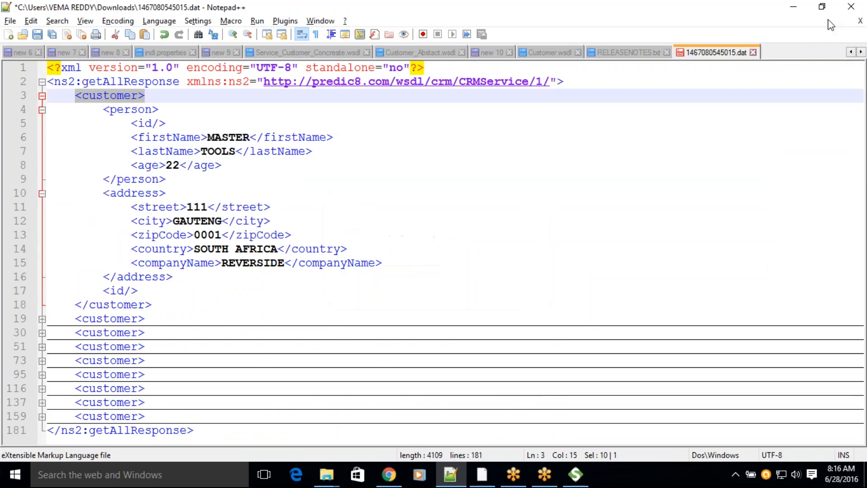
{"action": "left_click", "coordinate": [793, 54]}
{"action": "type", "text": "C:\\Users\\VEMA REDDY\\Desktop\\Customer.wsdl"}
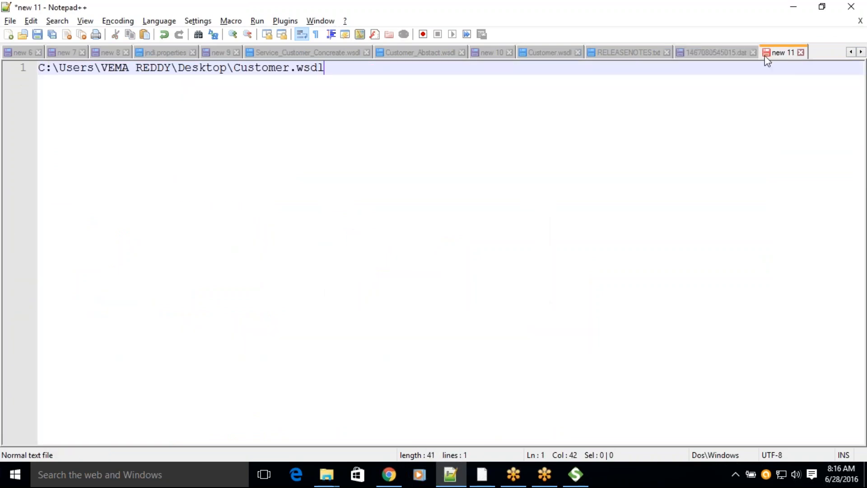
Step: Switch to Boomi in Chrome, replace the Web Services SOAP Client shape's connection with a new one, and begin its WSDL URL with file:///
{"action": "left_click", "coordinate": [389, 474]}
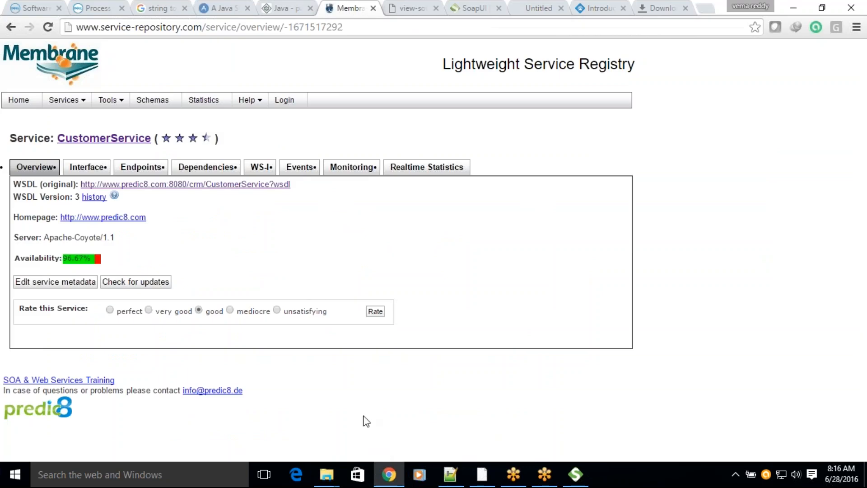
{"action": "left_click", "coordinate": [36, 7]}
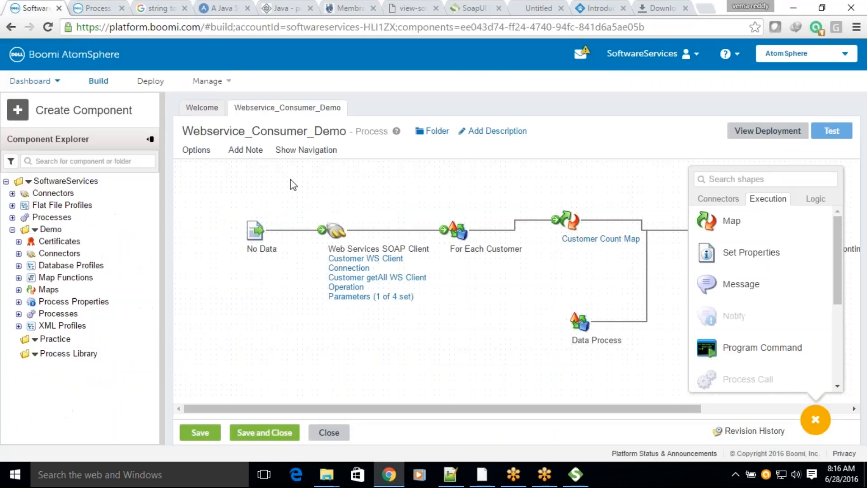
{"action": "mouse_move", "coordinate": [335, 230]}
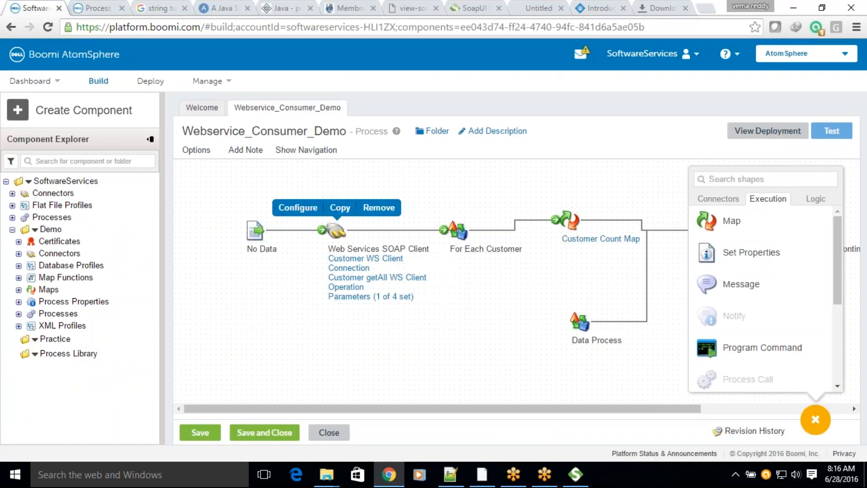
{"action": "left_click", "coordinate": [297, 206]}
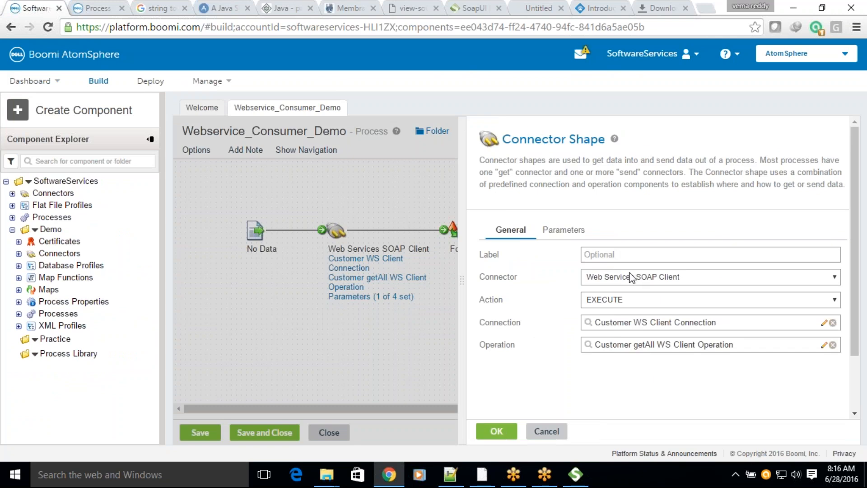
{"action": "left_click", "coordinate": [814, 276]}
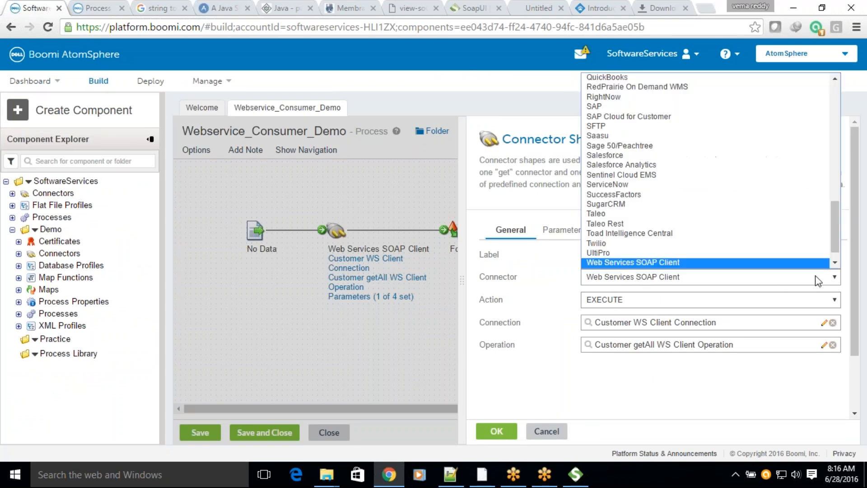
{"action": "left_click", "coordinate": [832, 323]}
{"action": "left_click", "coordinate": [832, 322]}
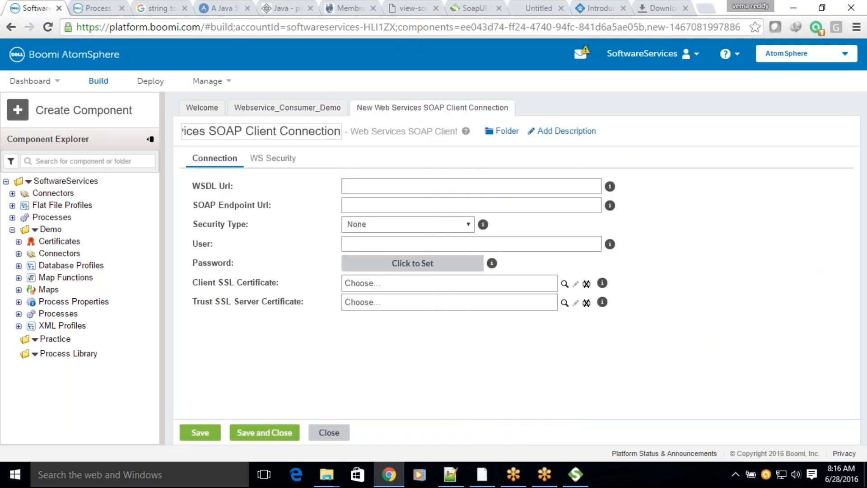
{"action": "left_click", "coordinate": [392, 187]}
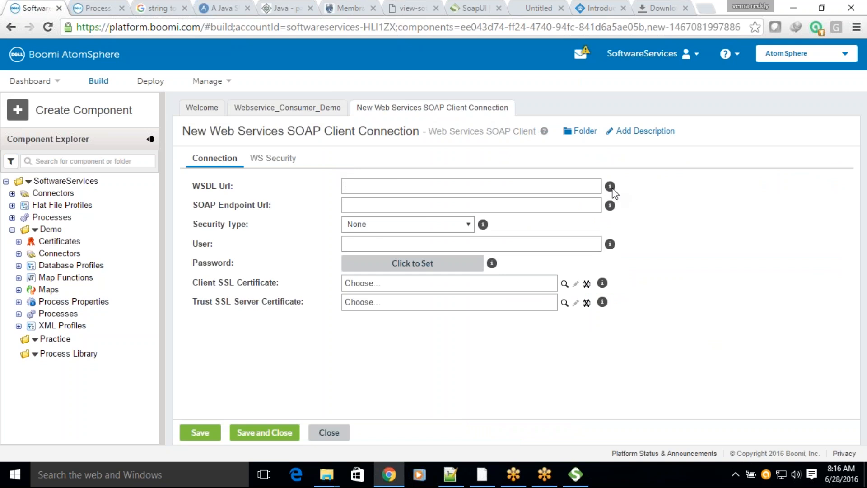
{"action": "type", "text": "file:///"}
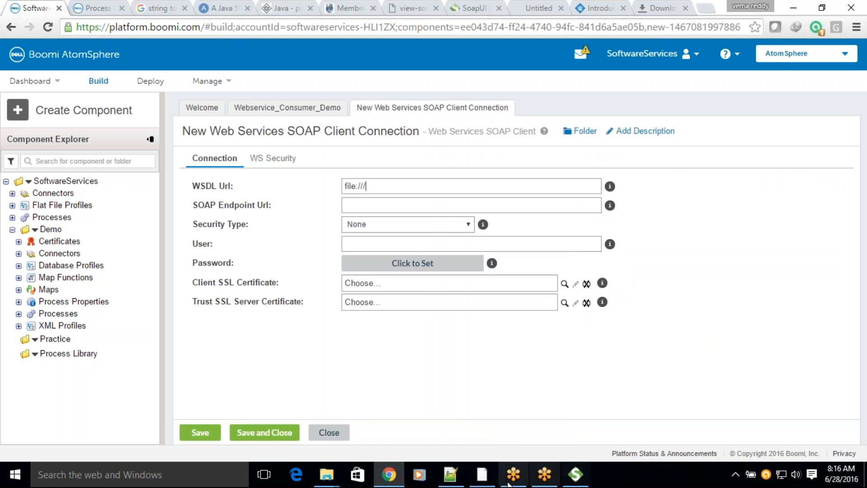
Step: Switch to Notepad++ and replace every backslash in the Customer.wsdl path with a forward slash
{"action": "left_click", "coordinate": [462, 467]}
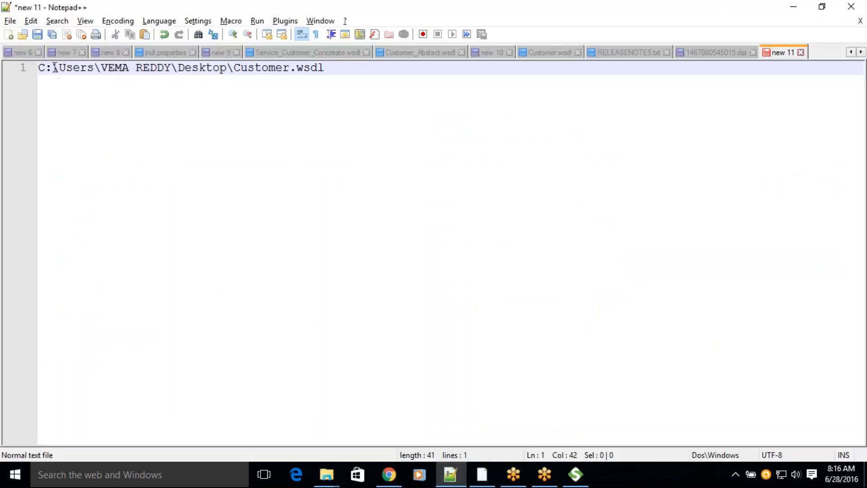
{"action": "left_click_drag", "start_coordinate": [54, 66], "coordinate": [59, 67]}
{"action": "key", "text": "ctrl+f"}
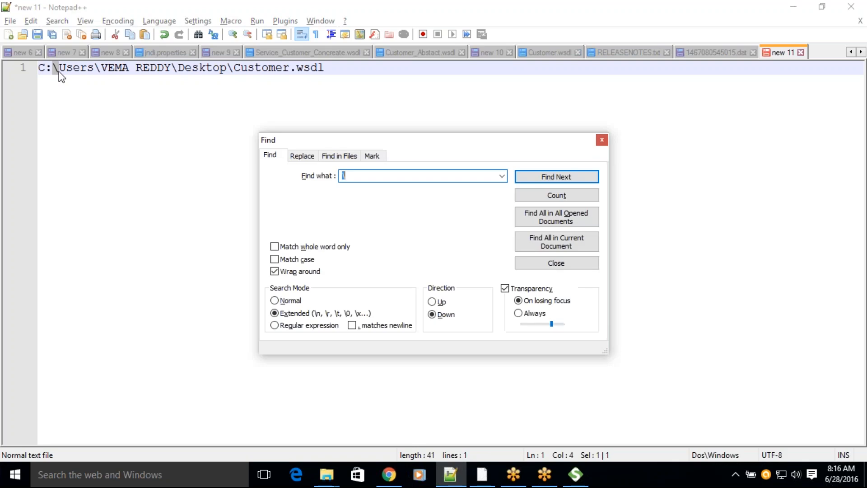
{"action": "key", "text": "ctrl+h"}
{"action": "key", "text": "Tab"}
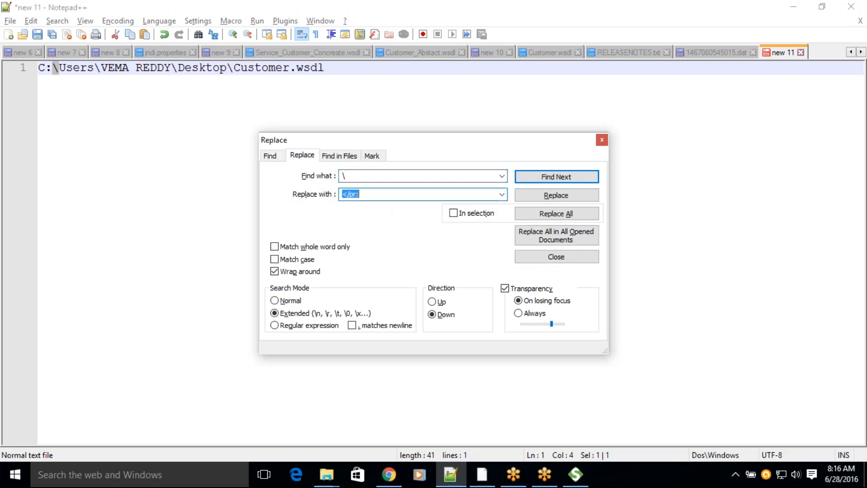
{"action": "type", "text": "/"}
{"action": "left_click", "coordinate": [532, 213]}
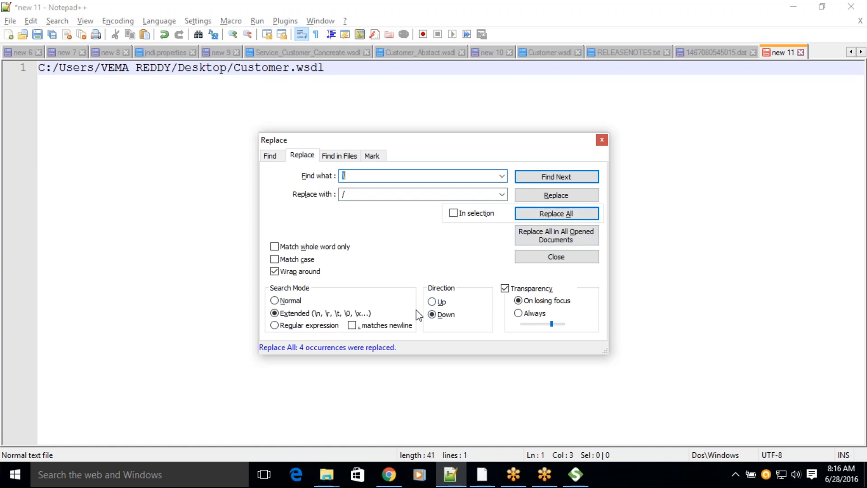
{"action": "left_click", "coordinate": [601, 139]}
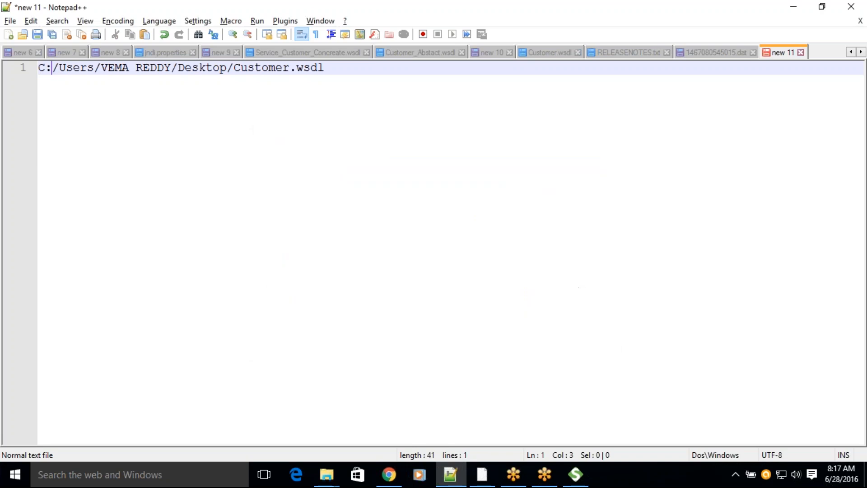
Step: Copy the converted Customer.wsdl path and paste it after file:/// in the new Boomi connection's WSDL URL
{"action": "left_click_drag", "start_coordinate": [343, 69], "coordinate": [34, 61]}
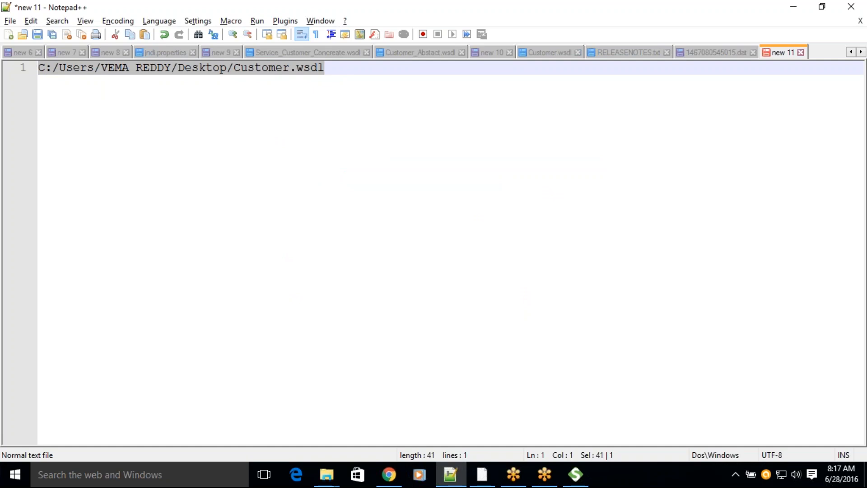
{"action": "key", "text": "ctrl+c"}
{"action": "key", "text": "alt+Tab"}
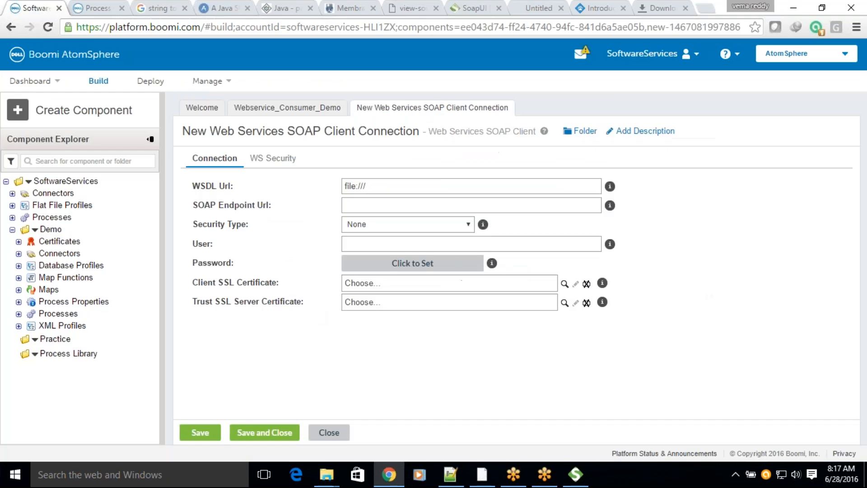
{"action": "key", "text": "ctrl+v"}
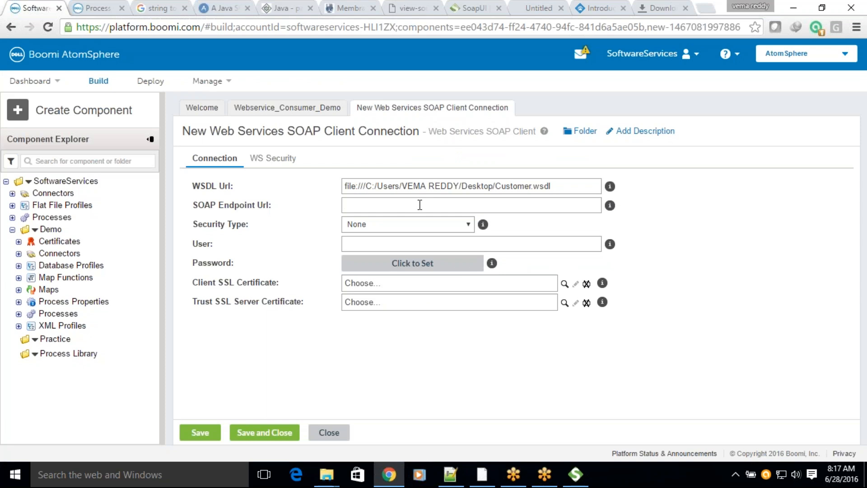
Step: Check the soap:address location in Customer.wsdl in Notepad++, and save the new SOAP client connection in Boomi
{"action": "key", "text": "alt+Tab"}
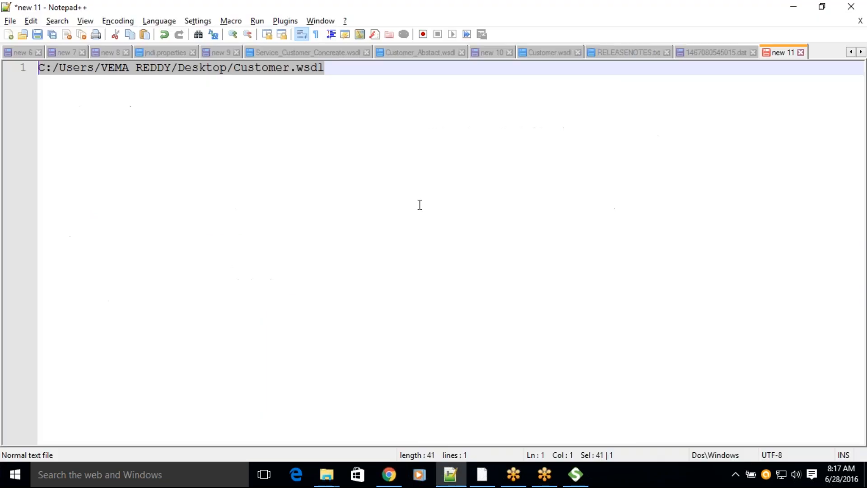
{"action": "left_click", "coordinate": [565, 54]}
{"action": "left_click_drag", "start_coordinate": [298, 391], "coordinate": [633, 388]}
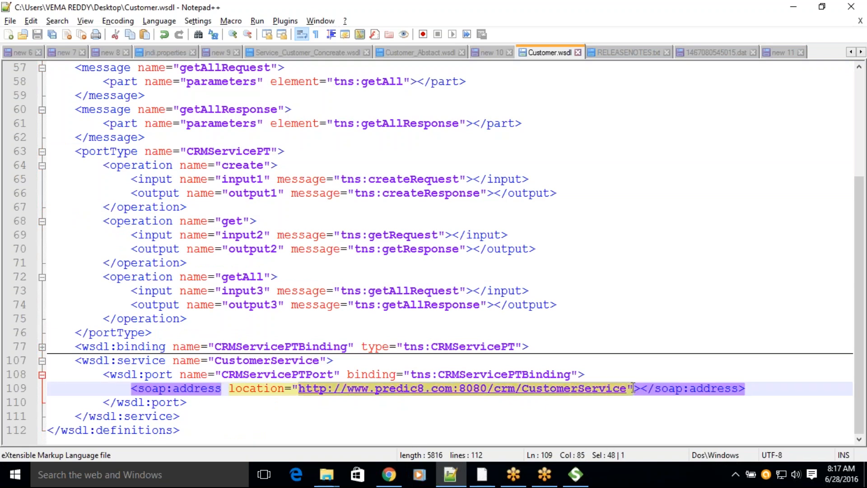
{"action": "key", "text": "alt+Tab"}
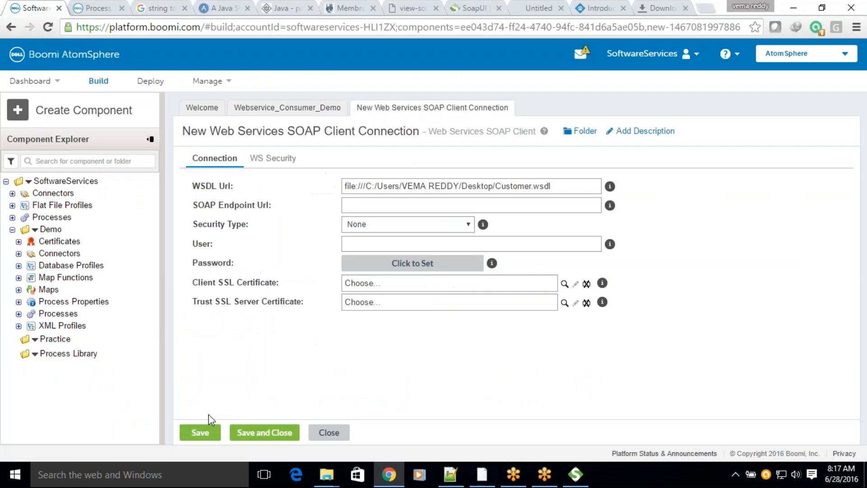
{"action": "left_click", "coordinate": [203, 430]}
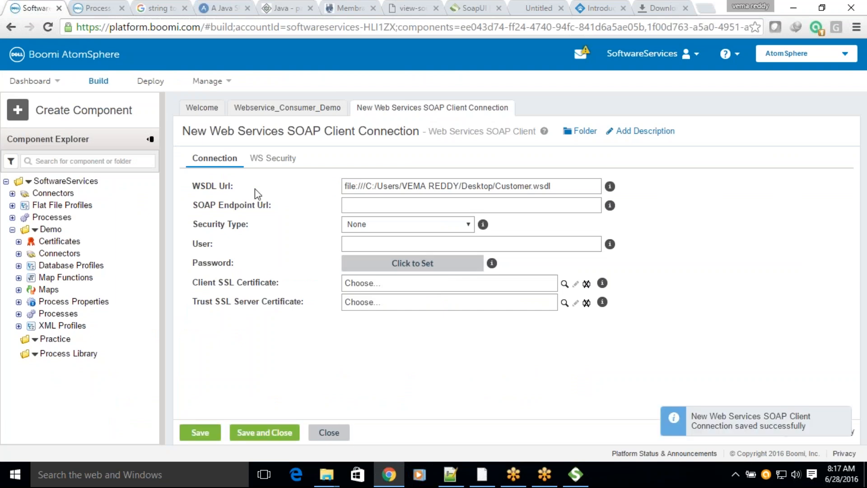
Step: Replace the operation in Webservice_Consumer_Demo's SOAP client connector shape with a new Web Services SOAP Client operation
{"action": "left_click", "coordinate": [278, 116]}
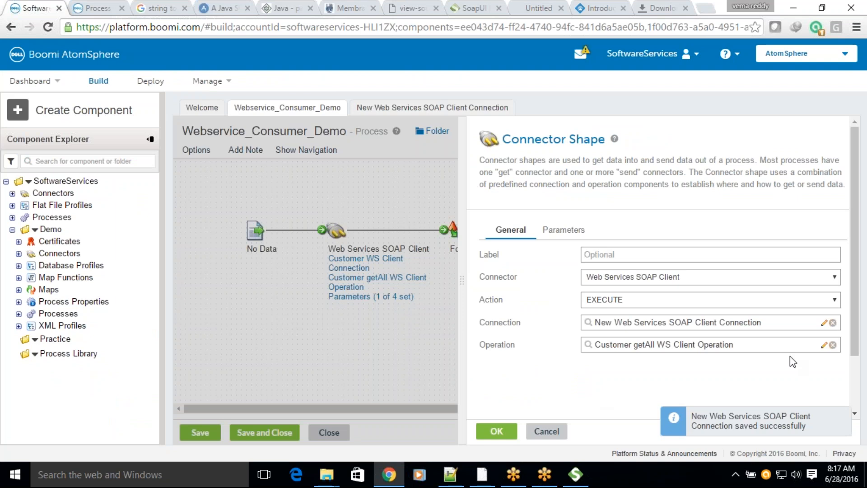
{"action": "left_click", "coordinate": [833, 345]}
{"action": "left_click", "coordinate": [832, 345]}
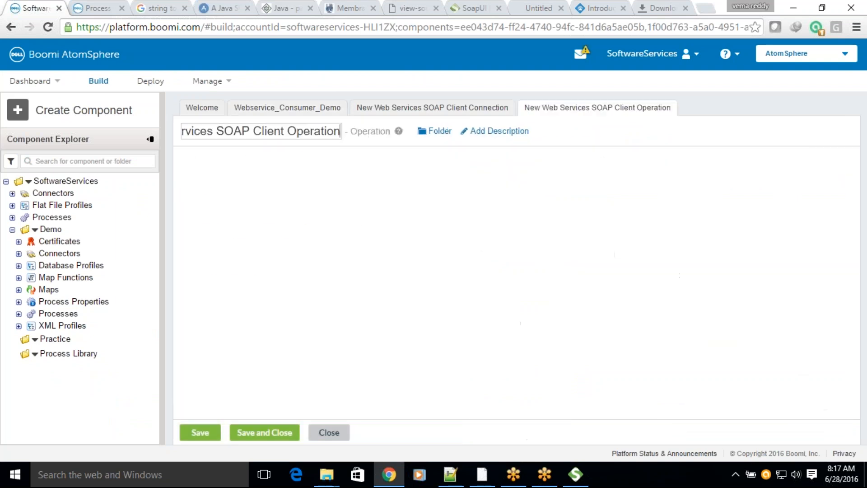
Step: Try to import the operation through the BOOMI-LOCAL atom with New Web Services SOAP Client Connection, and inspect the WSDL path in the import output
{"action": "left_click", "coordinate": [832, 158]}
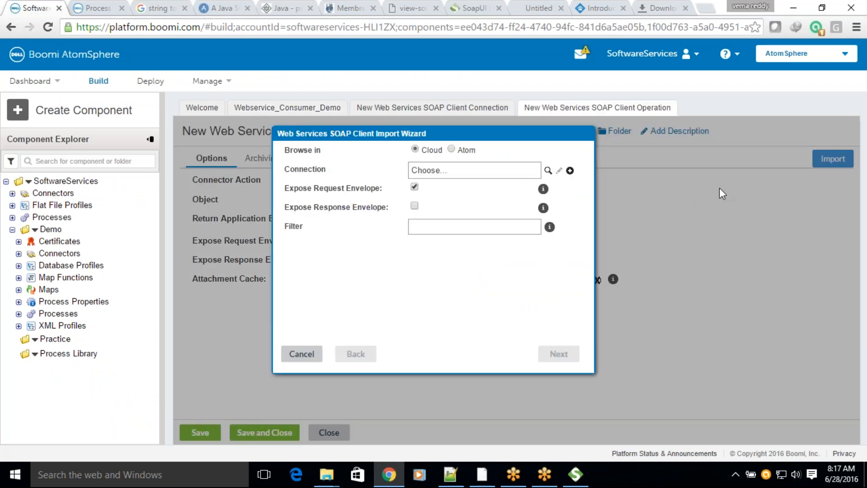
{"action": "left_click", "coordinate": [452, 149]}
{"action": "left_click", "coordinate": [484, 171]}
{"action": "left_click", "coordinate": [460, 183]}
{"action": "left_click", "coordinate": [466, 192]}
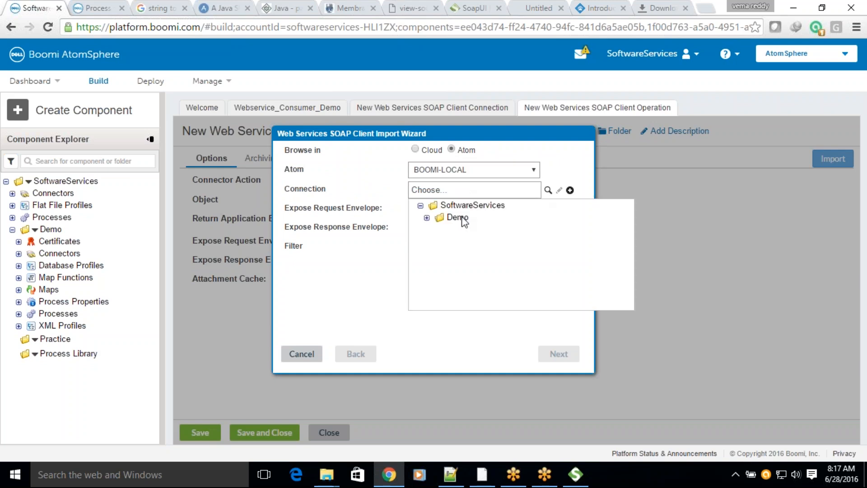
{"action": "left_click", "coordinate": [426, 218]}
{"action": "left_click", "coordinate": [474, 245]}
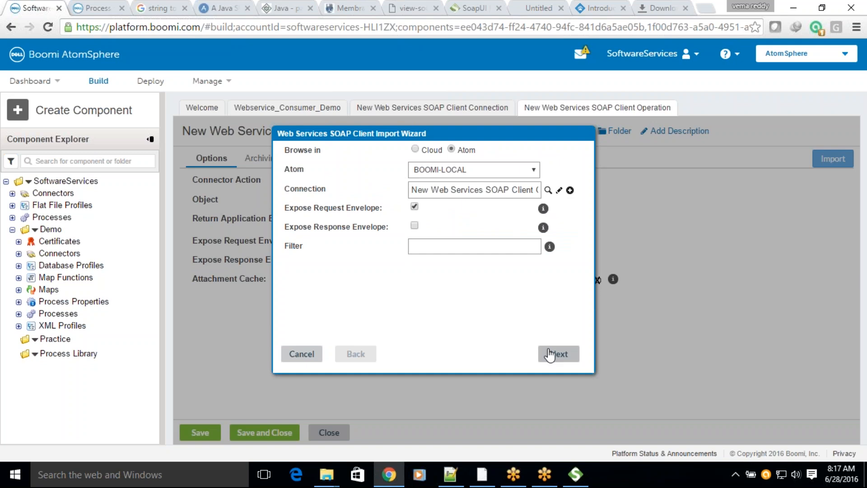
{"action": "left_click", "coordinate": [555, 353]}
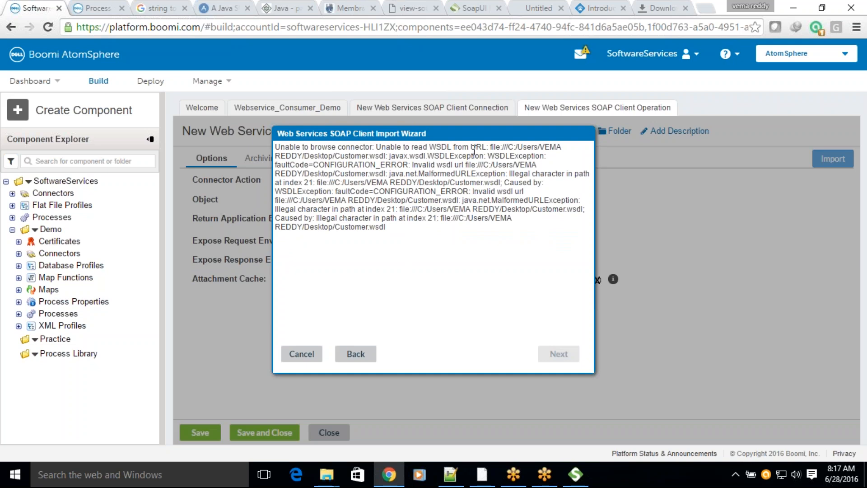
{"action": "left_click_drag", "start_coordinate": [522, 148], "coordinate": [387, 156]}
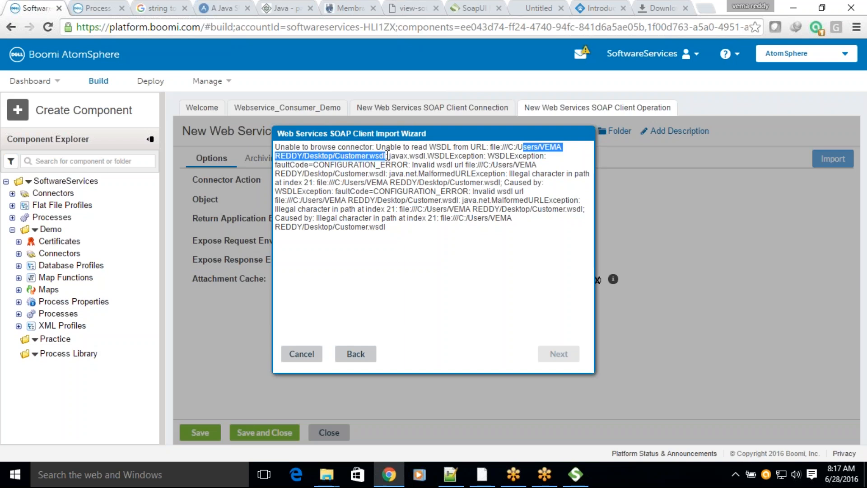
{"action": "left_click_drag", "start_coordinate": [508, 147], "coordinate": [519, 147]}
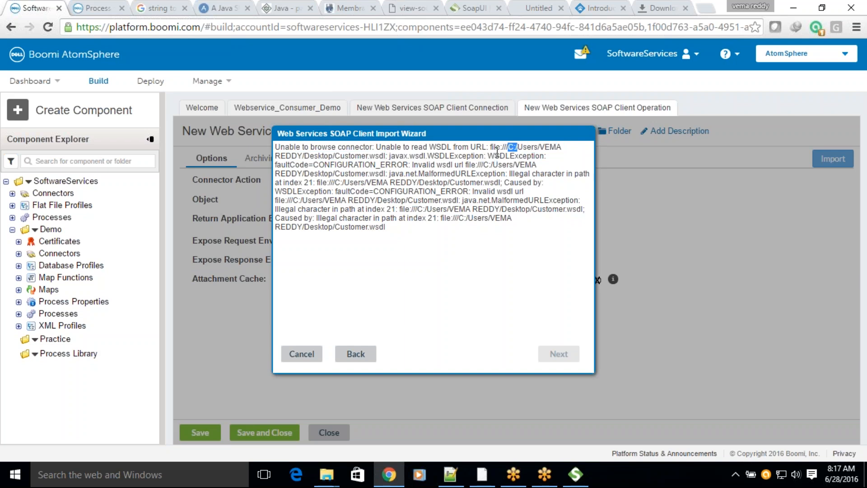
Step: Browse the Boomi help's Technology connectors topic and examine the Web Services Server connector page for guidance
{"action": "left_click", "coordinate": [94, 9]}
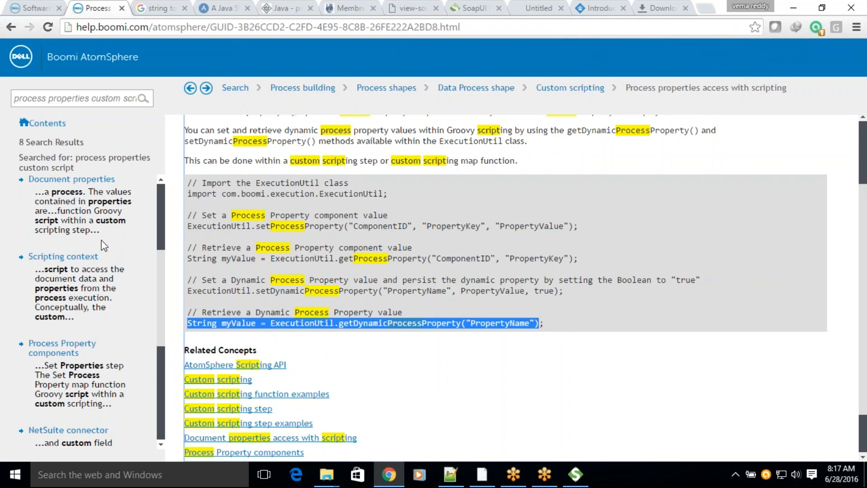
{"action": "left_click", "coordinate": [63, 121]}
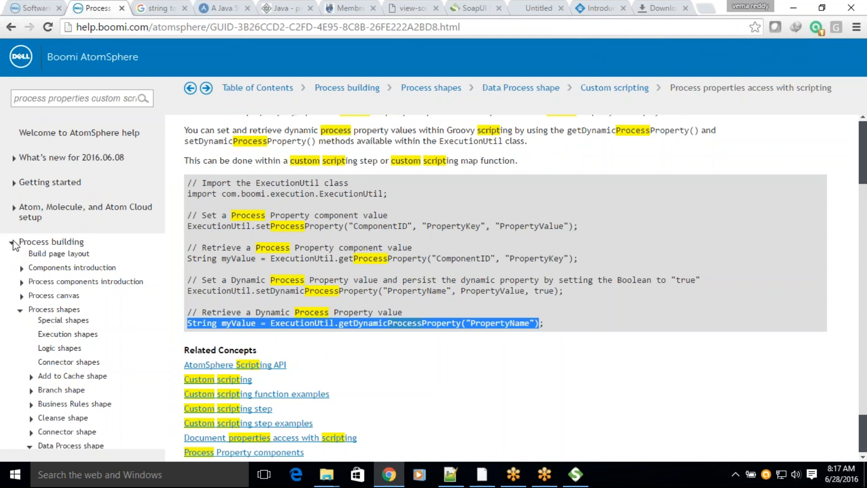
{"action": "left_click", "coordinate": [12, 242]}
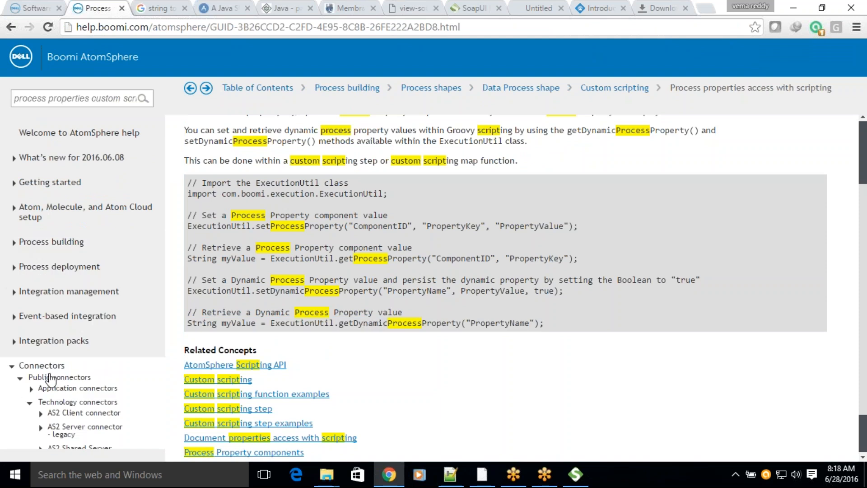
{"action": "left_click", "coordinate": [50, 402]}
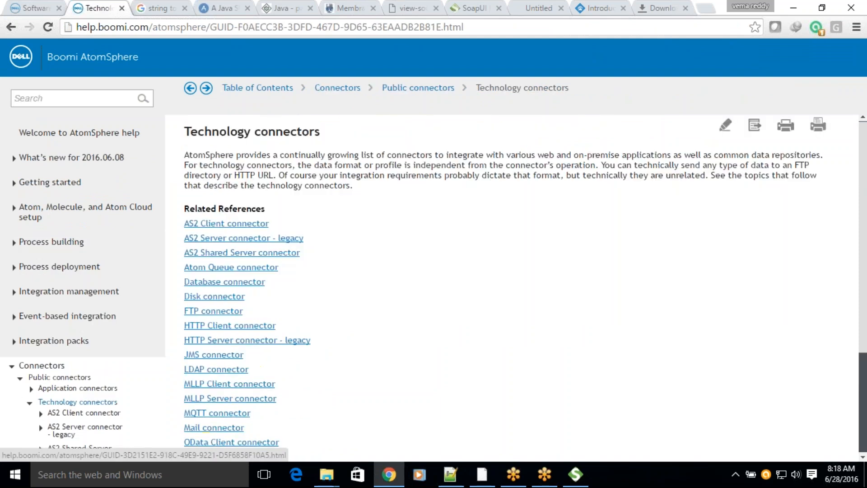
{"action": "scroll", "coordinate": [217, 361], "scroll_direction": "down", "scroll_amount": 3}
{"action": "left_click", "coordinate": [252, 358]}
{"action": "scroll", "coordinate": [334, 325], "scroll_direction": "down", "scroll_amount": 3}
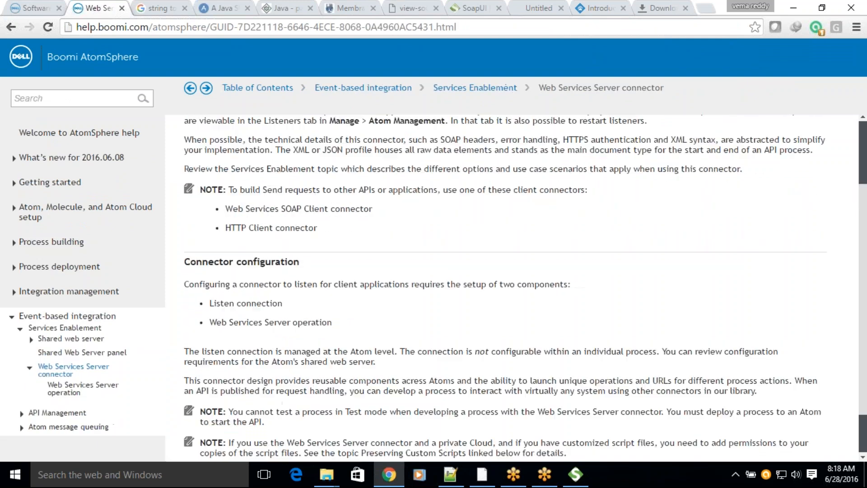
{"action": "left_click", "coordinate": [505, 271]}
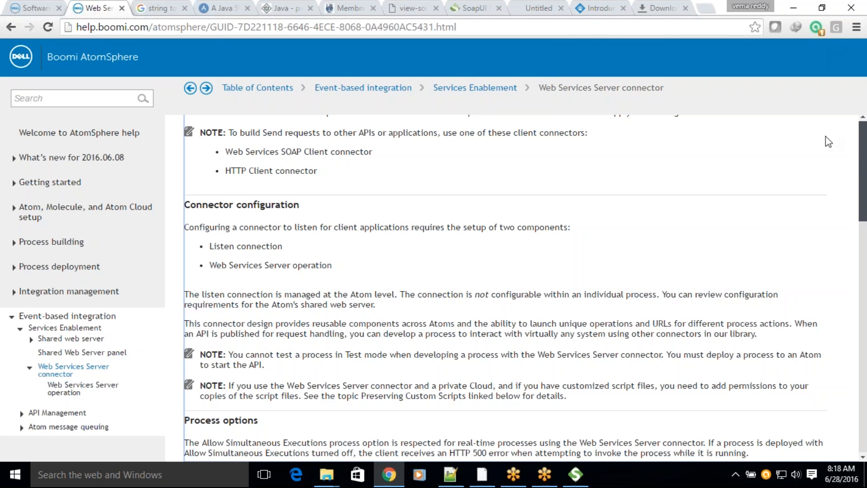
{"action": "scroll", "coordinate": [860, 154], "scroll_direction": "up", "scroll_amount": 3}
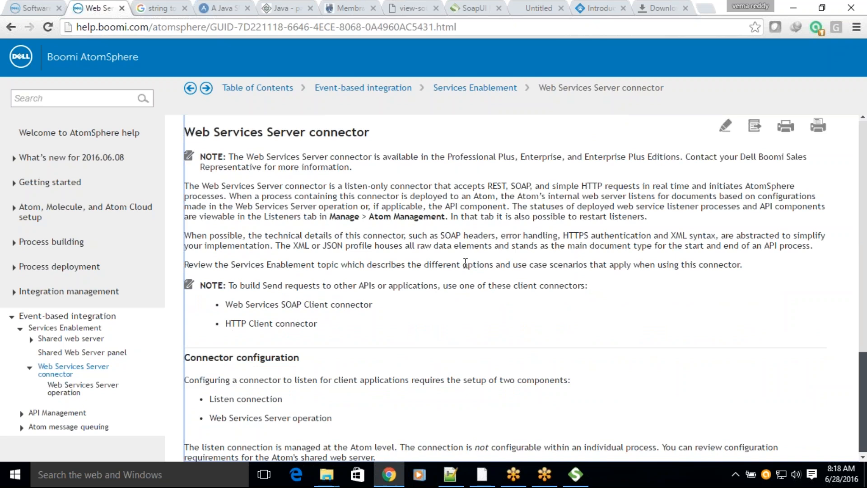
Step: Examine the help's Web Services Server connector page and its Web Services Server operation subtopic for configuration guidance
{"action": "scroll", "coordinate": [466, 264], "scroll_direction": "down", "scroll_amount": 3}
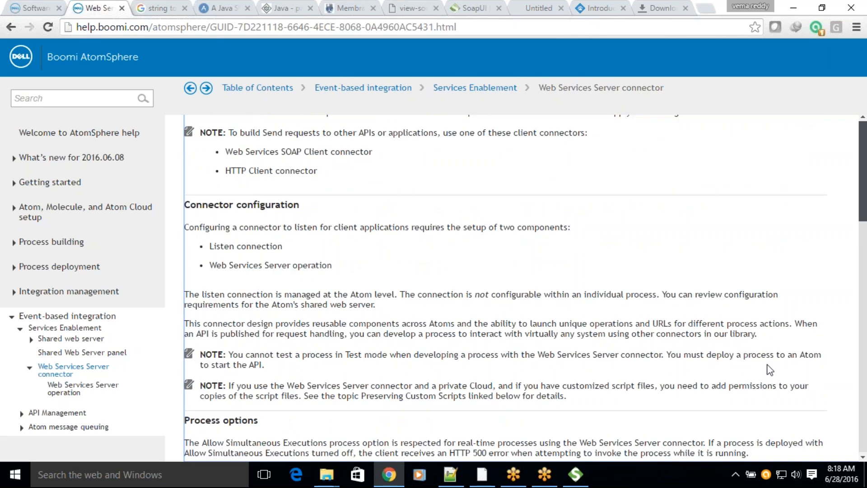
{"action": "left_click", "coordinate": [844, 261]}
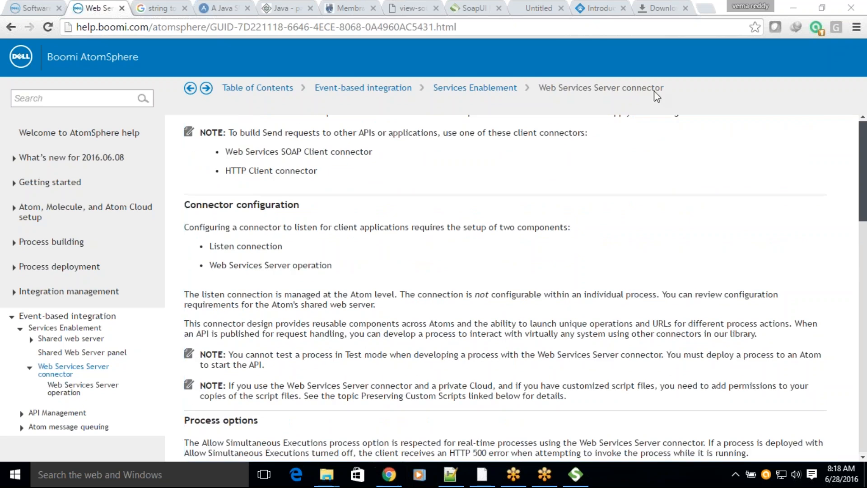
{"action": "left_click", "coordinate": [862, 192]}
{"action": "scroll", "coordinate": [863, 192], "scroll_direction": "up", "scroll_amount": 3}
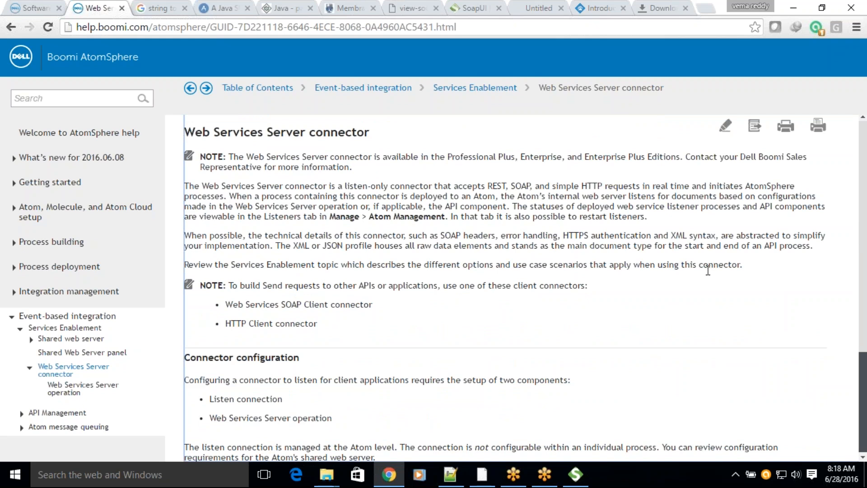
{"action": "scroll", "coordinate": [706, 276], "scroll_direction": "down", "scroll_amount": 3}
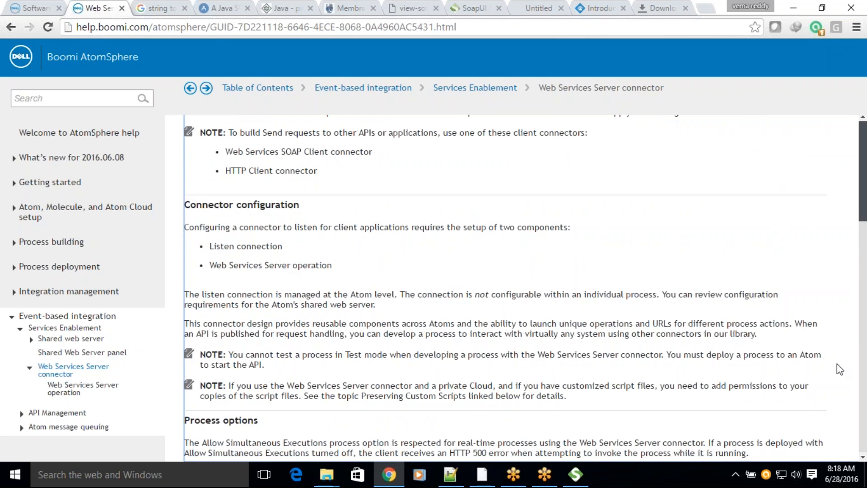
{"action": "scroll", "coordinate": [863, 196], "scroll_direction": "up", "scroll_amount": 3}
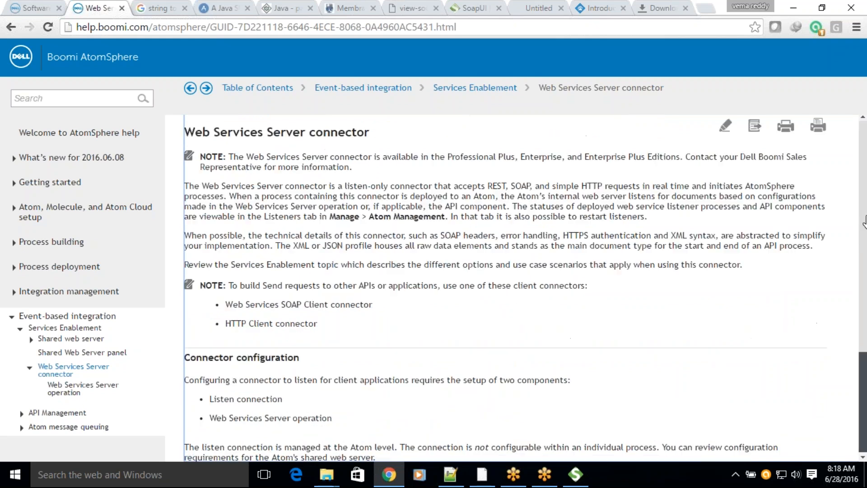
{"action": "scroll", "coordinate": [863, 399], "scroll_direction": "down", "scroll_amount": 3}
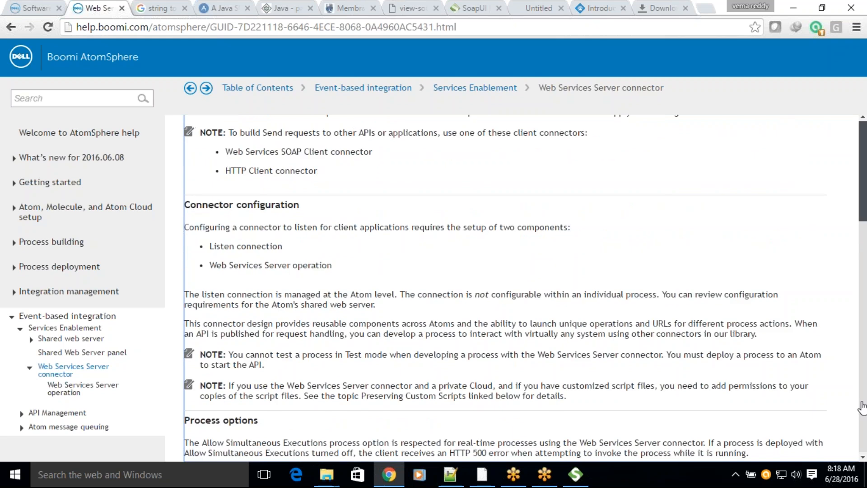
{"action": "scroll", "coordinate": [860, 188], "scroll_direction": "up", "scroll_amount": 3}
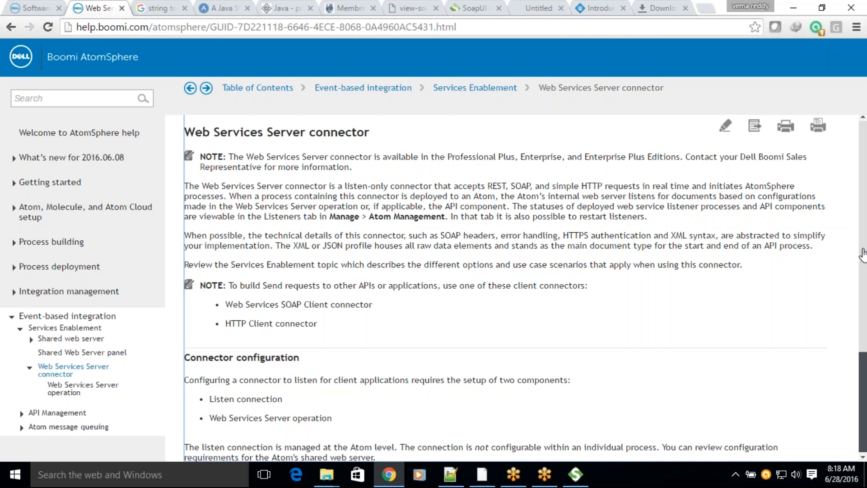
{"action": "scroll", "coordinate": [860, 188], "scroll_direction": "down", "scroll_amount": 3}
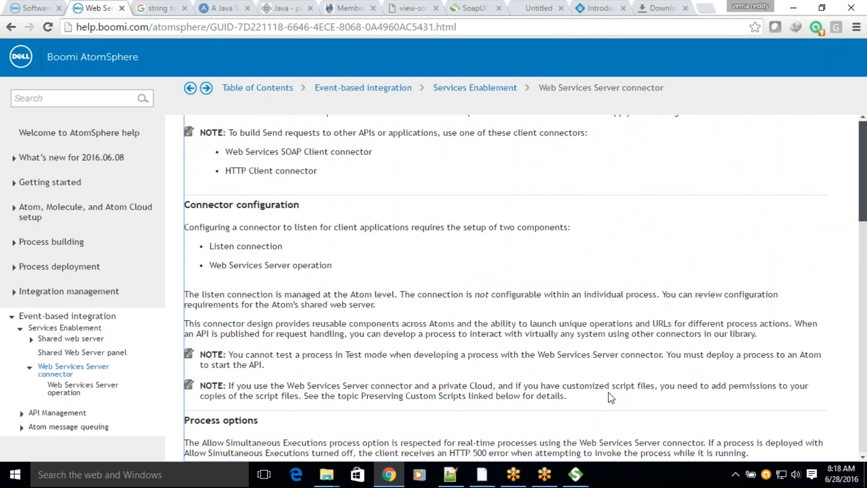
{"action": "left_click", "coordinate": [71, 390]}
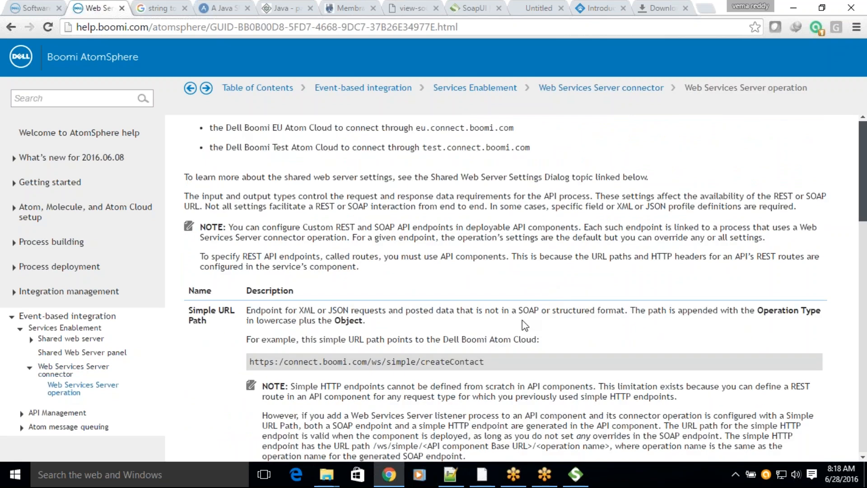
{"action": "scroll", "coordinate": [522, 320], "scroll_direction": "up", "scroll_amount": 3}
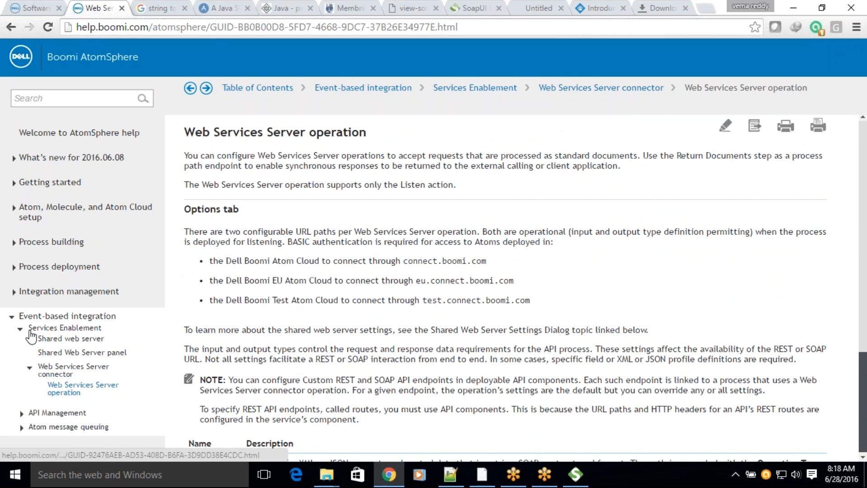
Step: Open the Web Services SOAP Client connector page from the Technology connectors topic and examine its configuration and supported editions sections
{"action": "left_click", "coordinate": [13, 317]}
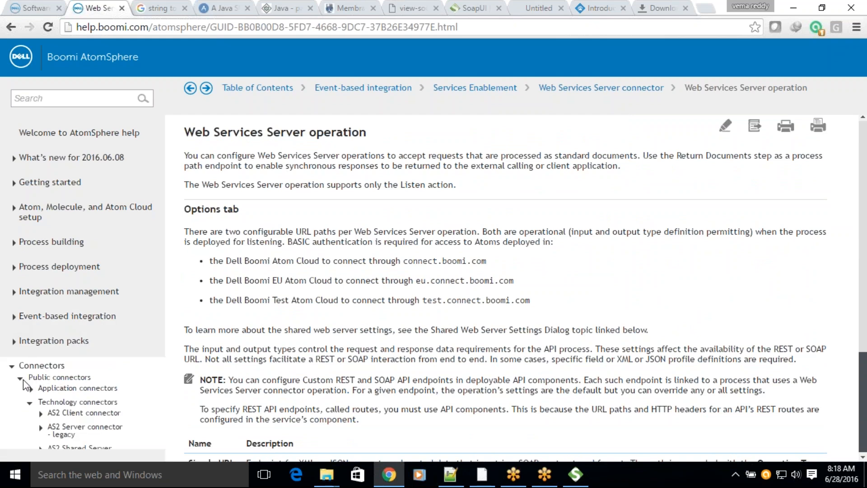
{"action": "left_click", "coordinate": [52, 401]}
{"action": "scroll", "coordinate": [381, 346], "scroll_direction": "down", "scroll_amount": 3}
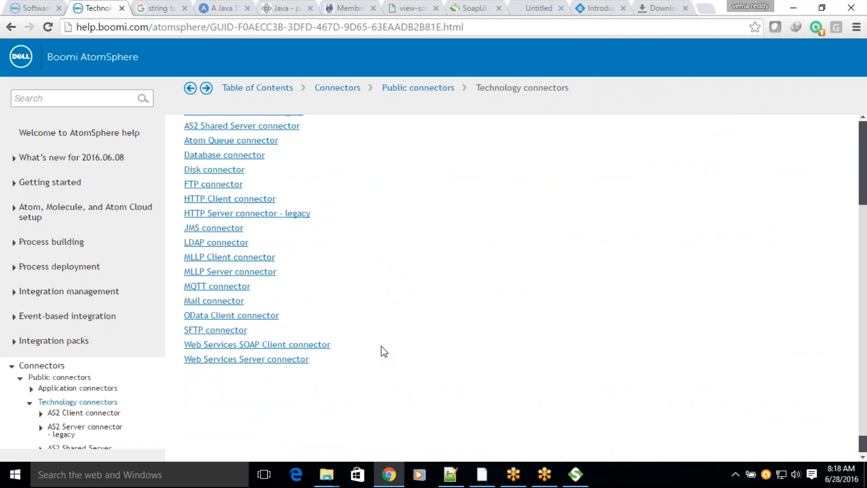
{"action": "left_click", "coordinate": [289, 345]}
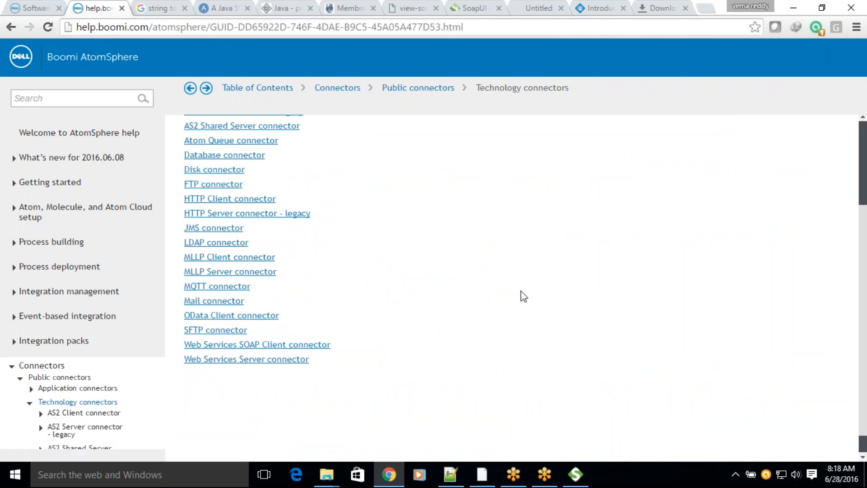
{"action": "scroll", "coordinate": [521, 296], "scroll_direction": "down", "scroll_amount": 3}
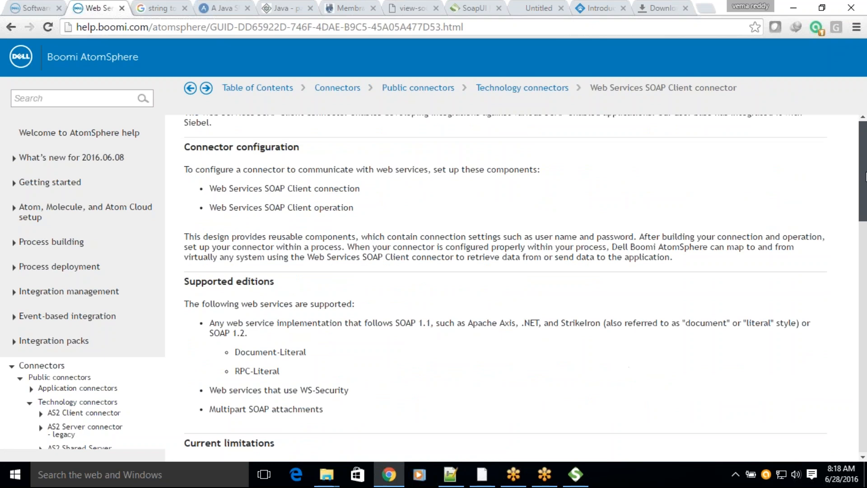
{"action": "scroll", "coordinate": [863, 197], "scroll_direction": "up", "scroll_amount": 3}
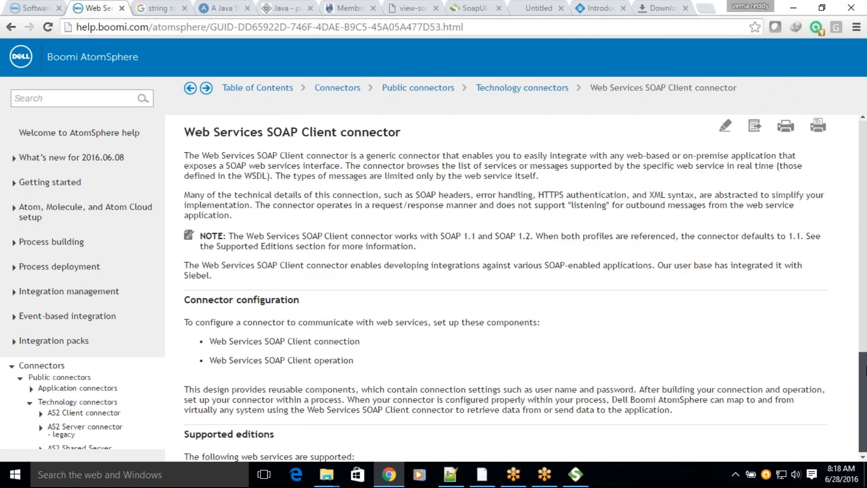
{"action": "scroll", "coordinate": [861, 371], "scroll_direction": "down", "scroll_amount": 3}
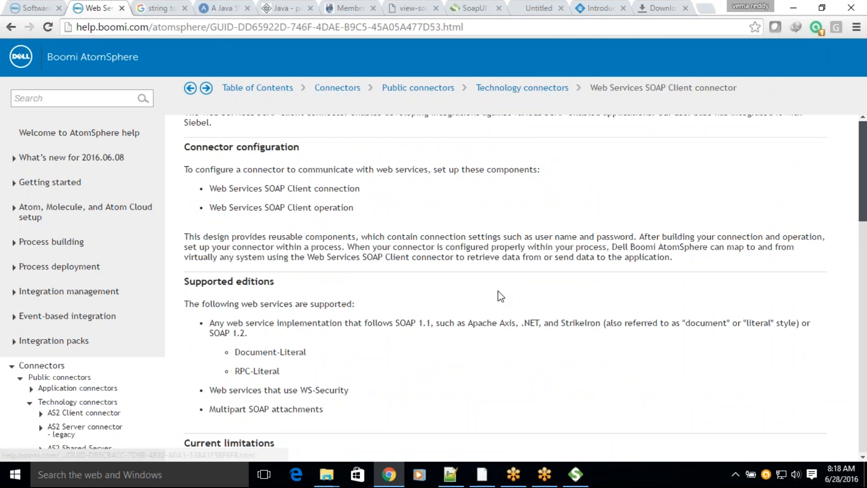
{"action": "scroll", "coordinate": [495, 290], "scroll_direction": "up", "scroll_amount": 3}
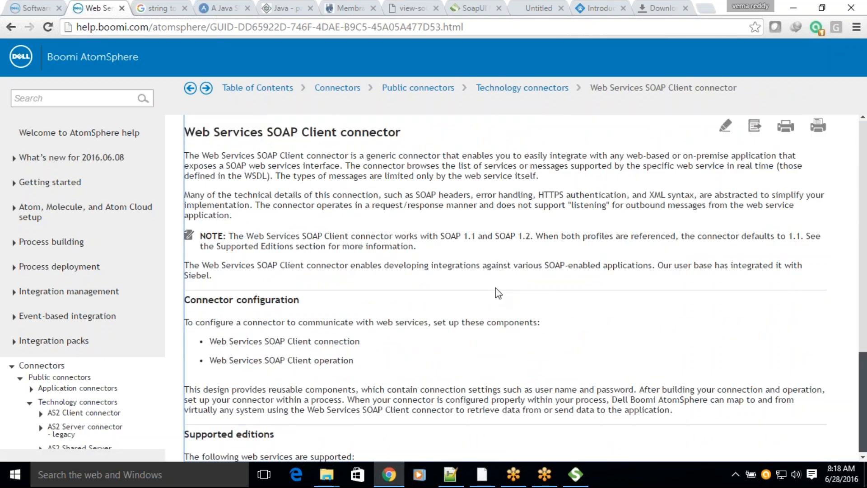
{"action": "scroll", "coordinate": [548, 276], "scroll_direction": "down", "scroll_amount": 3}
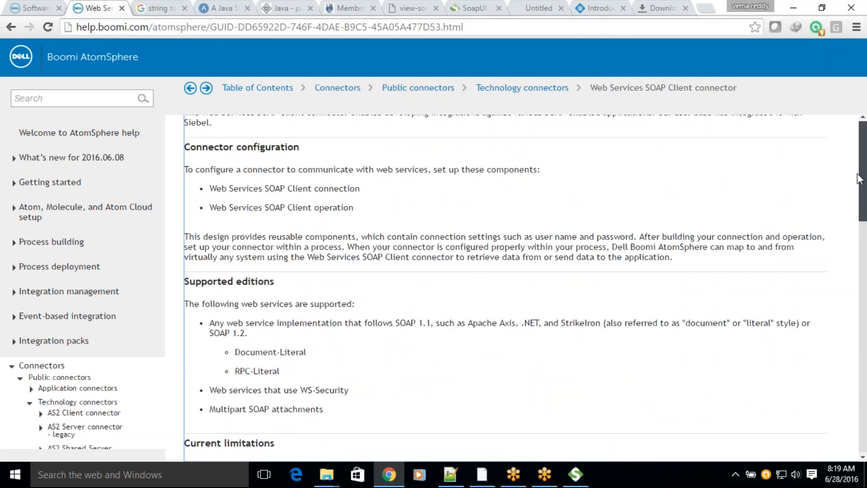
{"action": "scroll", "coordinate": [862, 169], "scroll_direction": "up", "scroll_amount": 3}
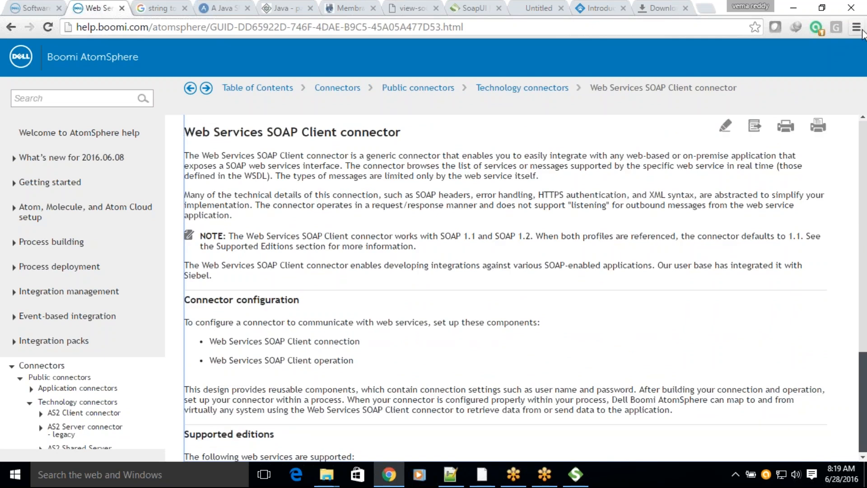
{"action": "left_click", "coordinate": [822, 8]}
{"action": "scroll", "coordinate": [570, 250], "scroll_direction": "down", "scroll_amount": 3}
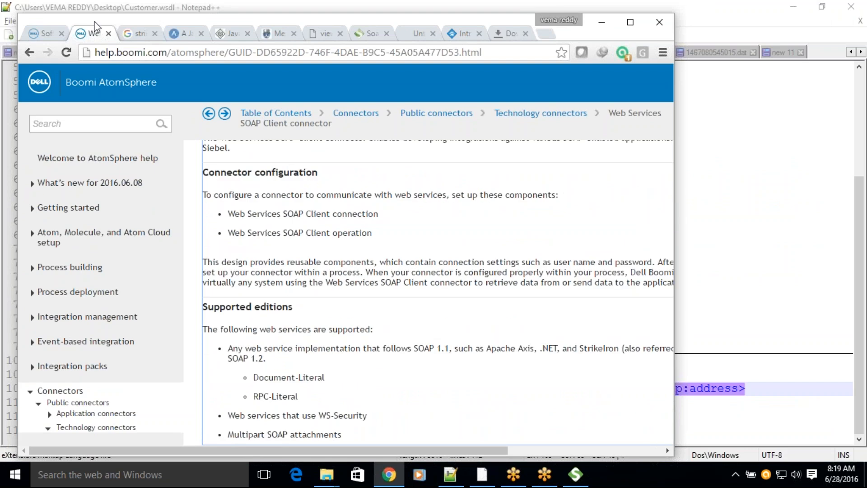
{"action": "double_click", "coordinate": [63, 18]}
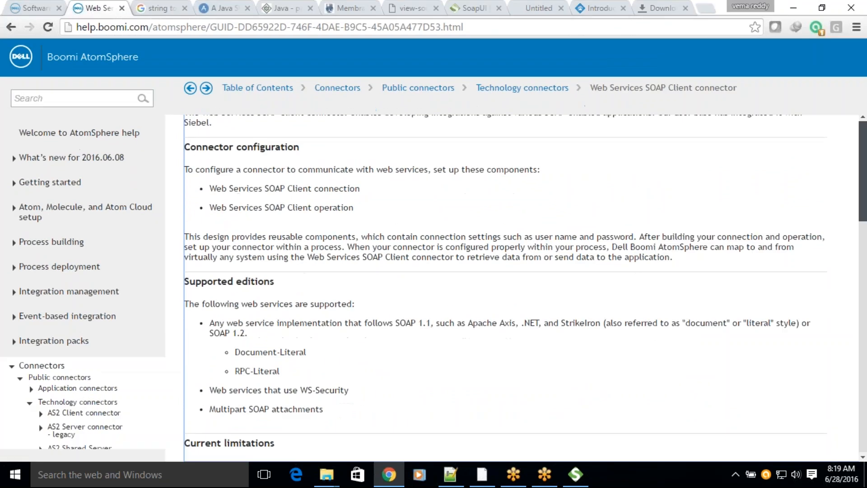
Step: Return to the Technology connectors topic, reopen the Web Services SOAP Client connector page and examine its content
{"action": "left_click_drag", "start_coordinate": [537, 119], "coordinate": [517, 90]}
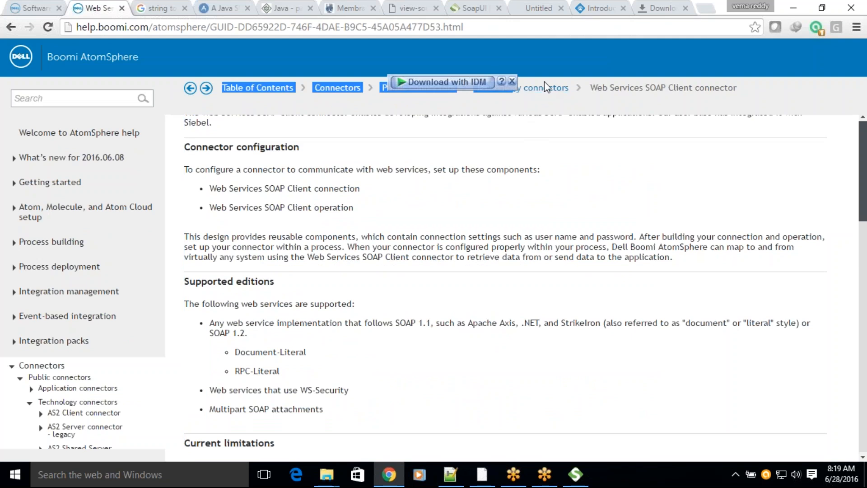
{"action": "left_click", "coordinate": [517, 89]}
{"action": "scroll", "coordinate": [567, 318], "scroll_direction": "down", "scroll_amount": 4}
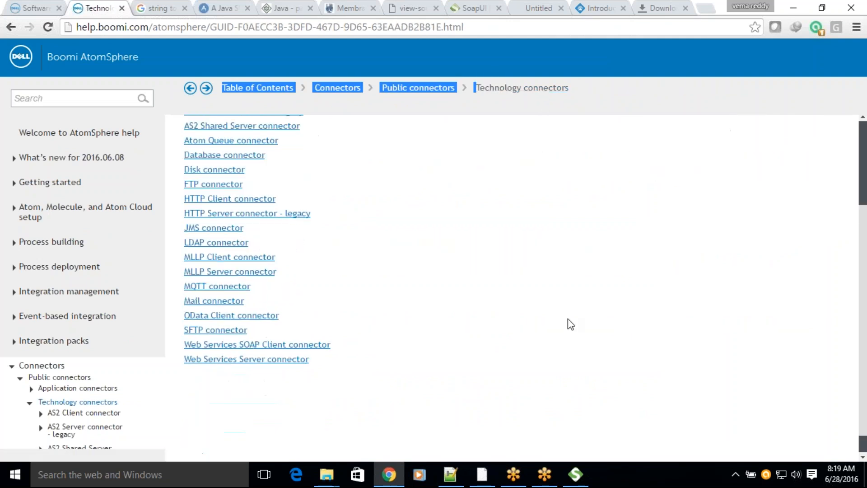
{"action": "left_click", "coordinate": [250, 319]}
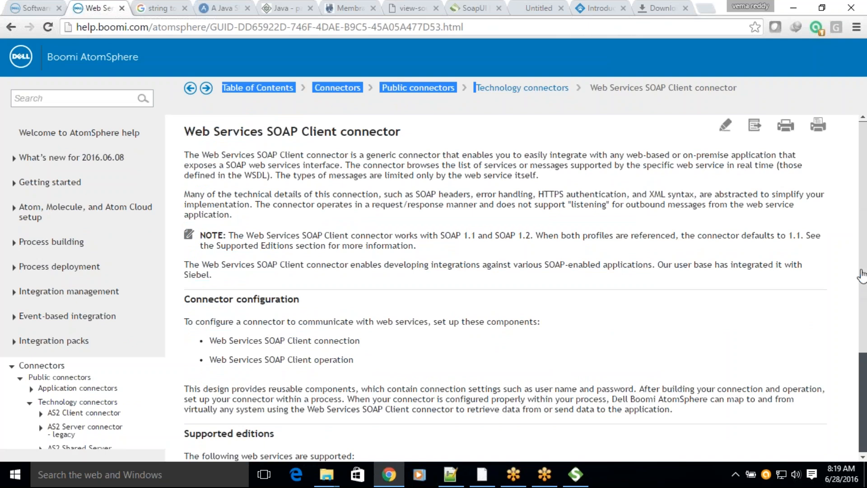
{"action": "left_click_drag", "start_coordinate": [862, 275], "coordinate": [857, 378]}
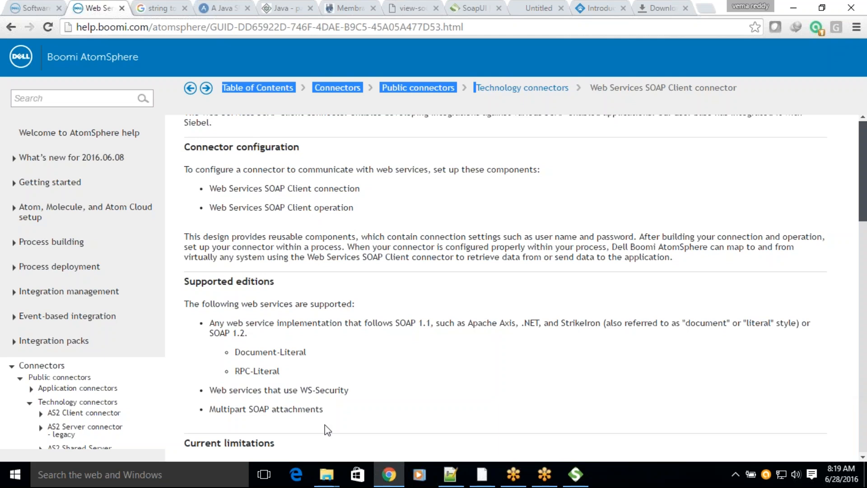
Step: Search the Boomi help for file:///, clear the search and reread the Web Services SOAP Client connector page
{"action": "left_click", "coordinate": [47, 97]}
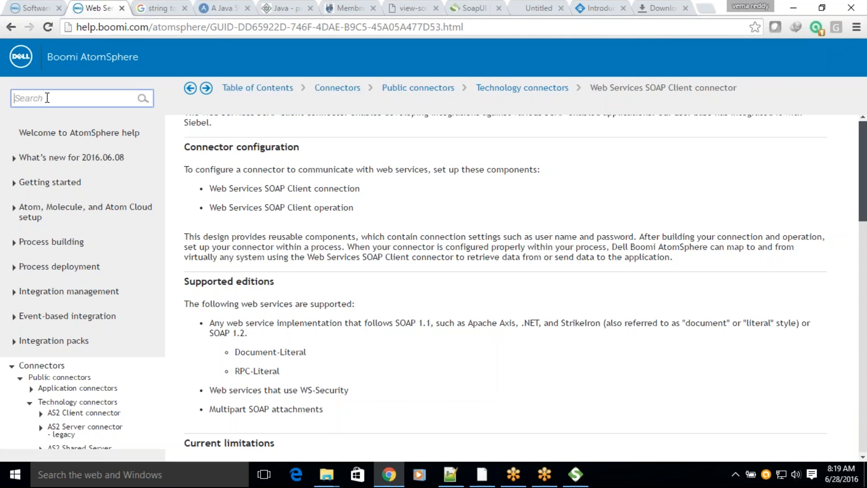
{"action": "type", "text": "t"}
{"action": "key", "text": "Return"}
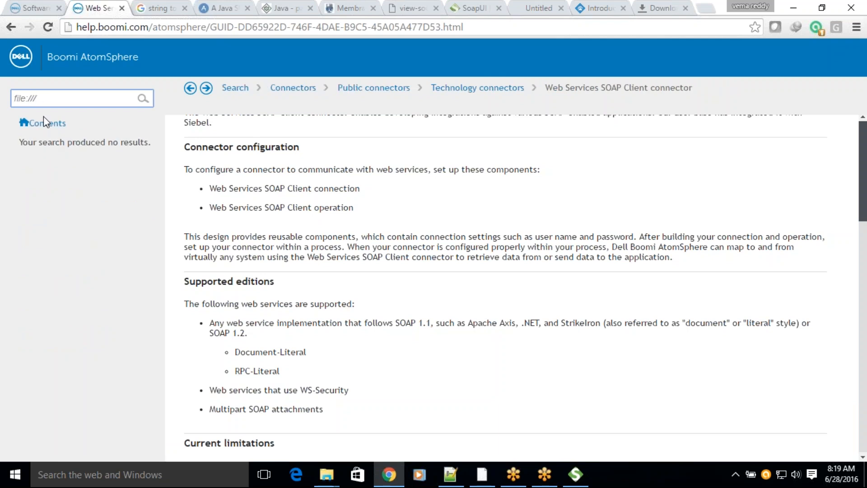
{"action": "left_click_drag", "start_coordinate": [63, 99], "coordinate": [6, 98]}
{"action": "key", "text": "BackSpace"}
{"action": "left_click", "coordinate": [621, 308]}
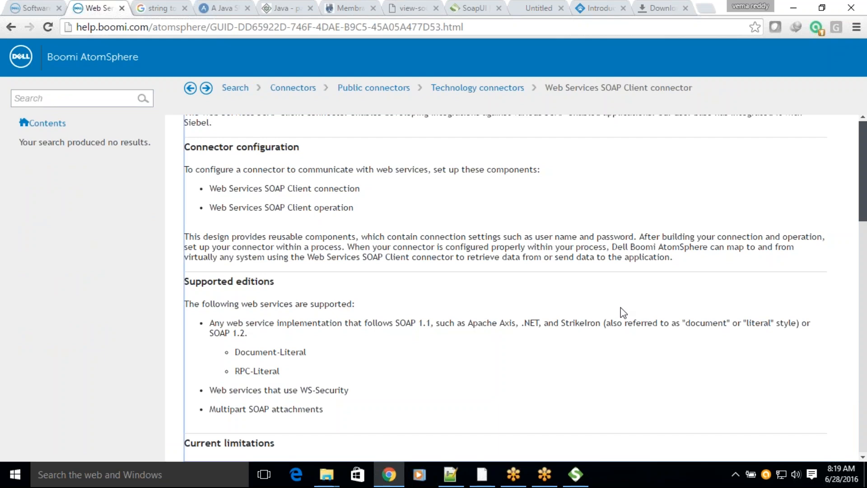
{"action": "scroll", "coordinate": [623, 312], "scroll_direction": "up", "scroll_amount": 3}
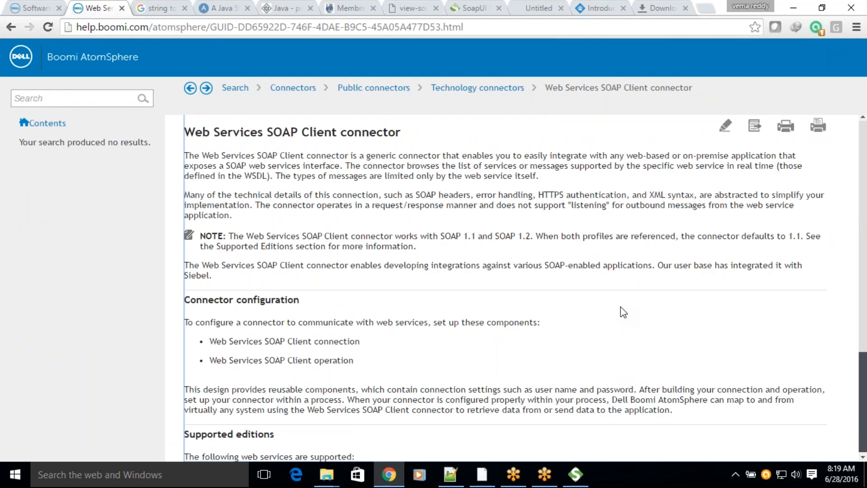
{"action": "scroll", "coordinate": [623, 313], "scroll_direction": "down", "scroll_amount": 3}
{"action": "scroll", "coordinate": [865, 158], "scroll_direction": "up", "scroll_amount": 3}
{"action": "scroll", "coordinate": [862, 352], "scroll_direction": "down", "scroll_amount": 3}
{"action": "scroll", "coordinate": [863, 149], "scroll_direction": "up", "scroll_amount": 3}
Step: Return to the AtomSphere build page, review the SOAP Client Import Wizard's WSDL output and cancel the import
{"action": "left_click", "coordinate": [43, 8]}
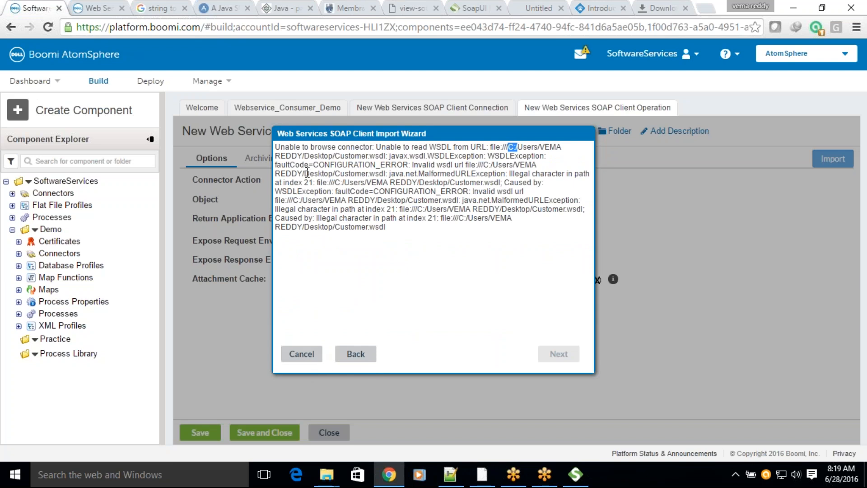
{"action": "left_click_drag", "start_coordinate": [279, 146], "coordinate": [422, 222]}
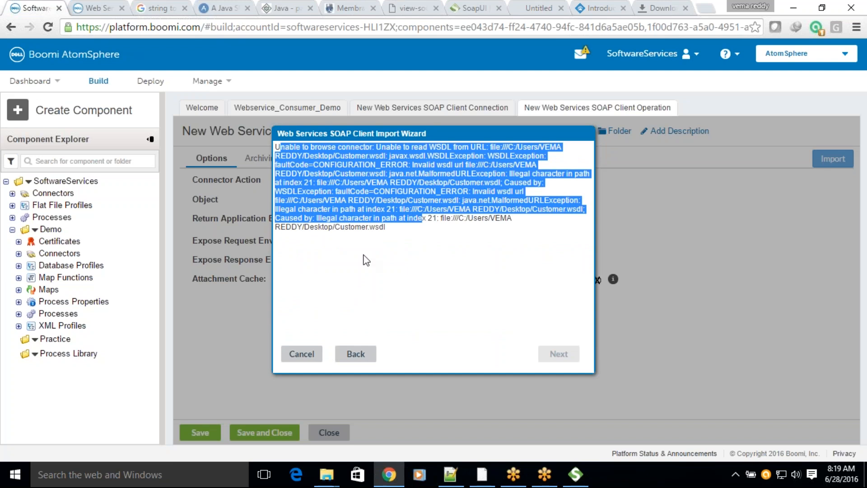
{"action": "left_click", "coordinate": [300, 358]}
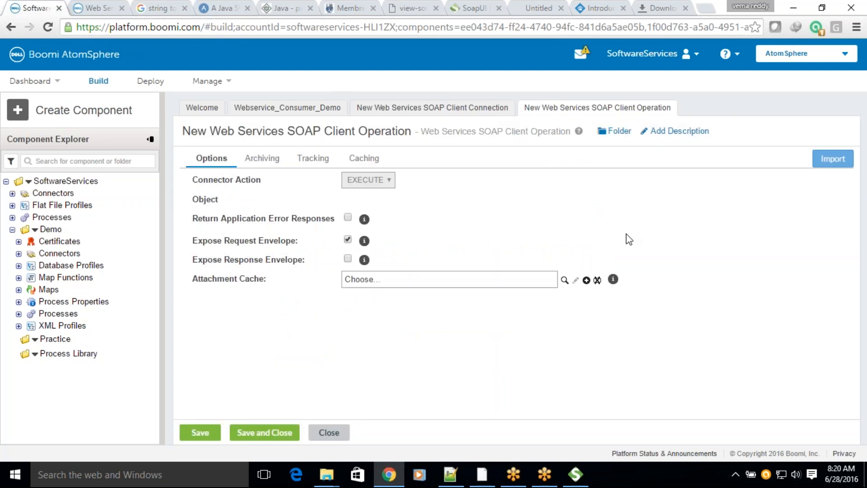
Step: In Webservice_Consumer_Demo, stop waiting for the new operation component and discard the connector shape's changes
{"action": "left_click", "coordinate": [287, 109]}
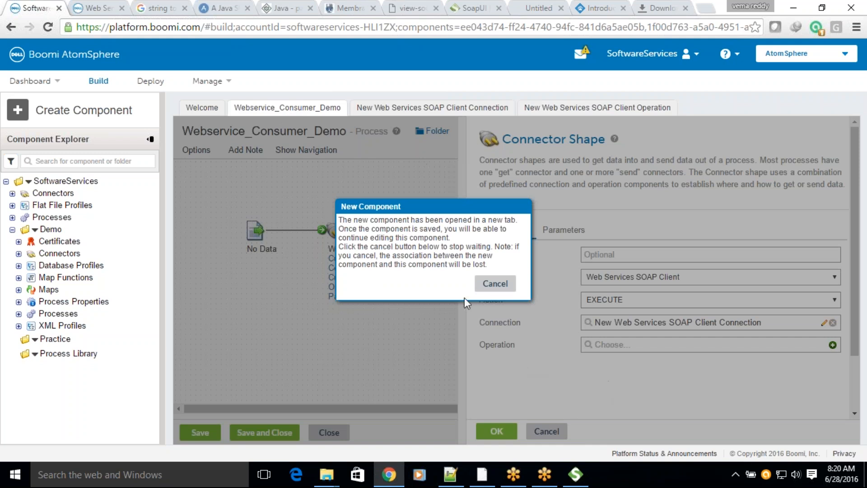
{"action": "left_click", "coordinate": [495, 283]}
{"action": "left_click", "coordinate": [546, 431]}
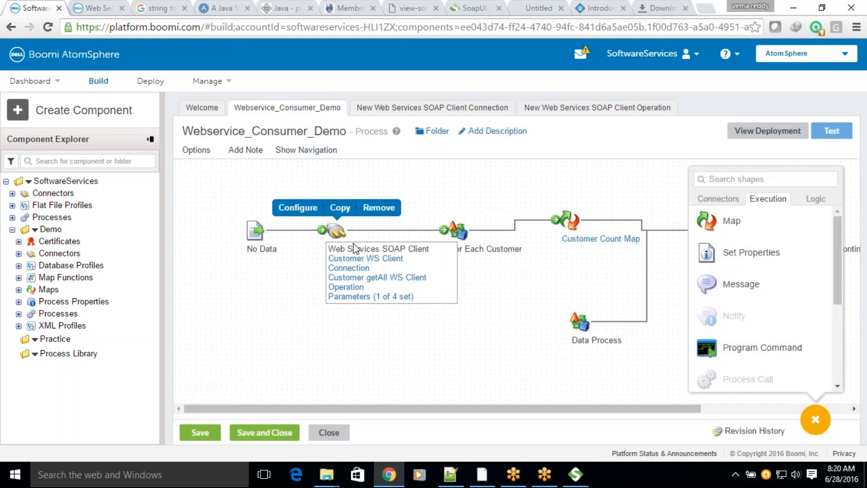
Step: Move the No Data, Web Services SOAP Client and For Each Customer shapes to the left on the Webservice_Consumer_Demo canvas
{"action": "left_click_drag", "start_coordinate": [259, 230], "coordinate": [195, 239]}
{"action": "left_click_drag", "start_coordinate": [335, 231], "coordinate": [295, 241]}
{"action": "left_click_drag", "start_coordinate": [456, 231], "coordinate": [416, 231]}
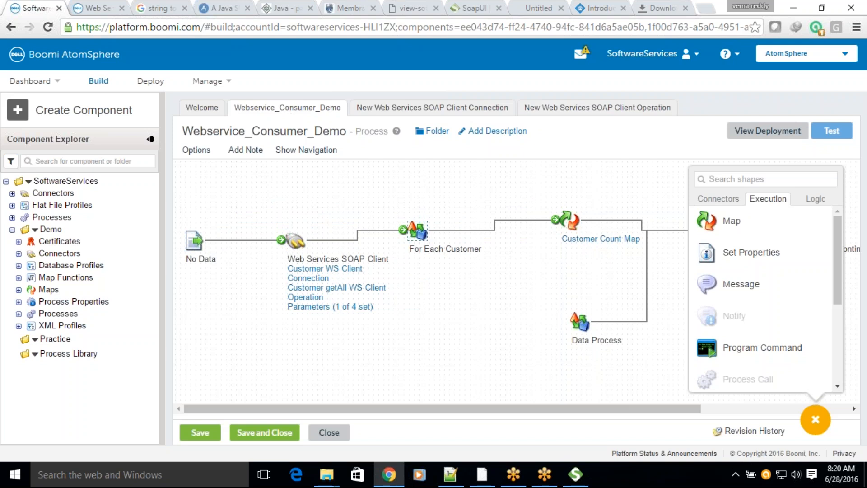
Step: Move the Customer Count Map and For Each Customer shapes into line with the Web Services SOAP Client shape
{"action": "left_click_drag", "start_coordinate": [564, 221], "coordinate": [525, 231]}
{"action": "left_click_drag", "start_coordinate": [408, 242], "coordinate": [410, 251]}
{"action": "mouse_move", "coordinate": [531, 231]}
{"action": "left_click_drag", "start_coordinate": [531, 231], "coordinate": [530, 241]}
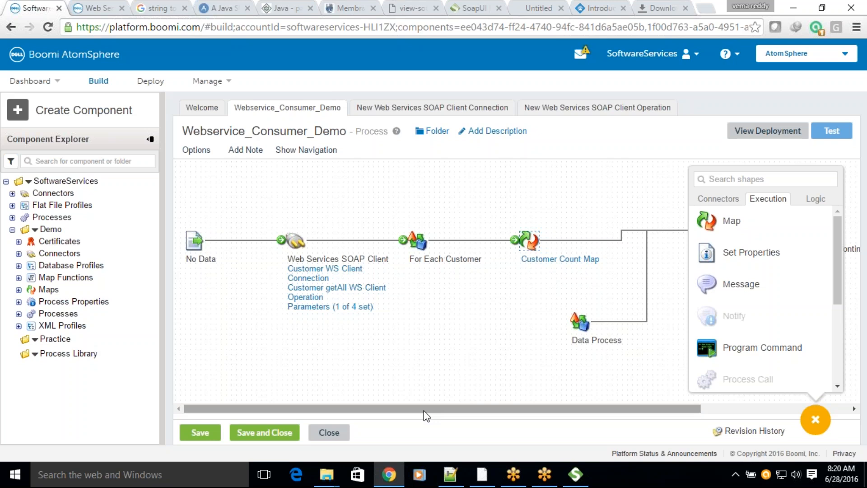
Step: Move the Message and End and continue shapes closer to Customer Count Map, in one straight row with it
{"action": "left_click_drag", "start_coordinate": [426, 409], "coordinate": [587, 403]}
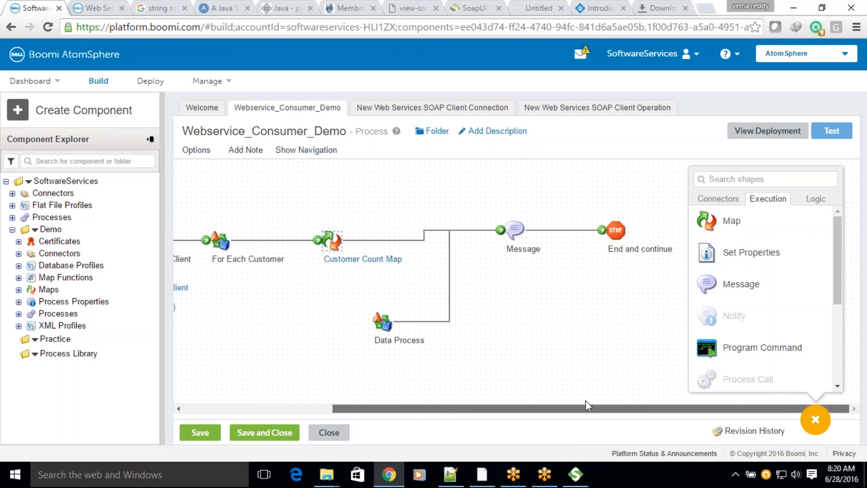
{"action": "left_click_drag", "start_coordinate": [513, 231], "coordinate": [483, 245]}
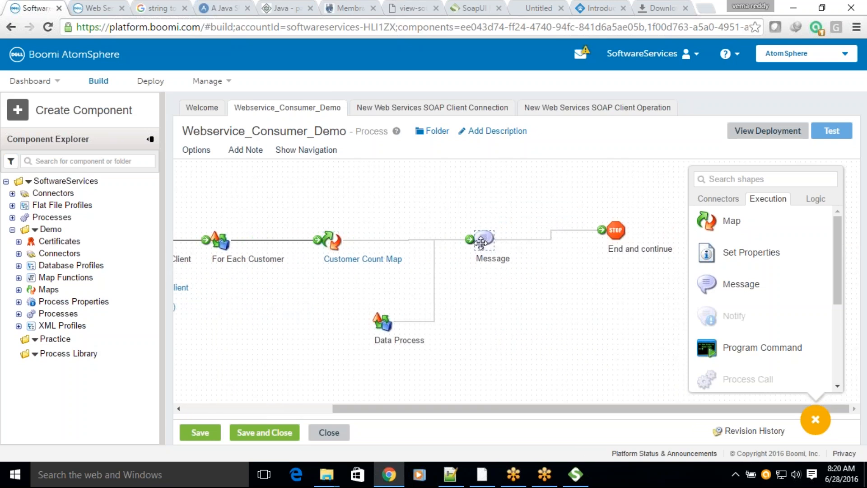
{"action": "left_click_drag", "start_coordinate": [625, 227], "coordinate": [596, 236]}
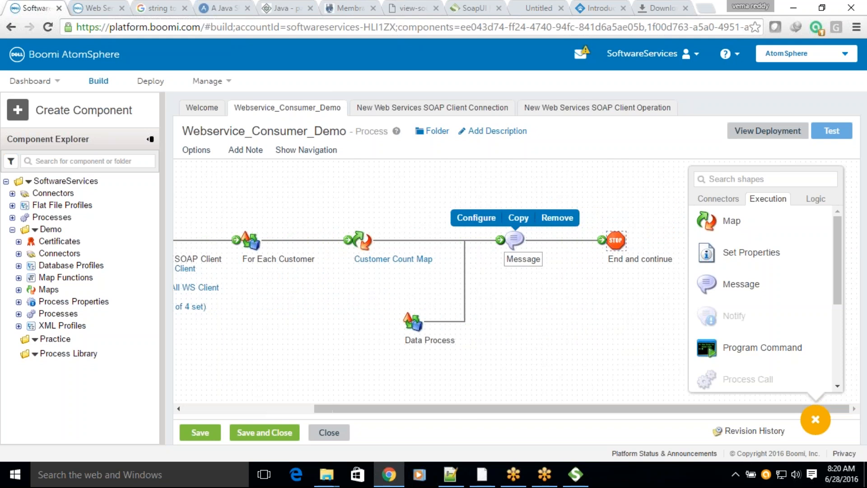
{"action": "left_click_drag", "start_coordinate": [508, 242], "coordinate": [497, 243]}
{"action": "left_click_drag", "start_coordinate": [622, 245], "coordinate": [612, 245]}
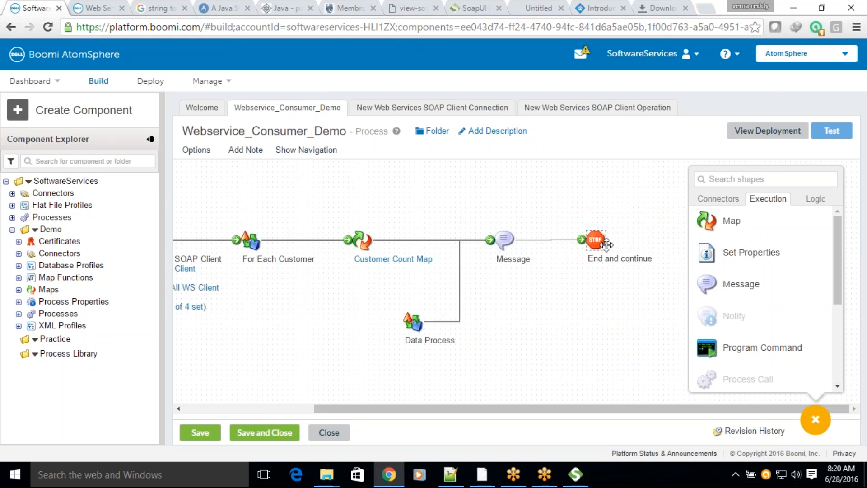
{"action": "left_click_drag", "start_coordinate": [454, 408], "coordinate": [322, 418]}
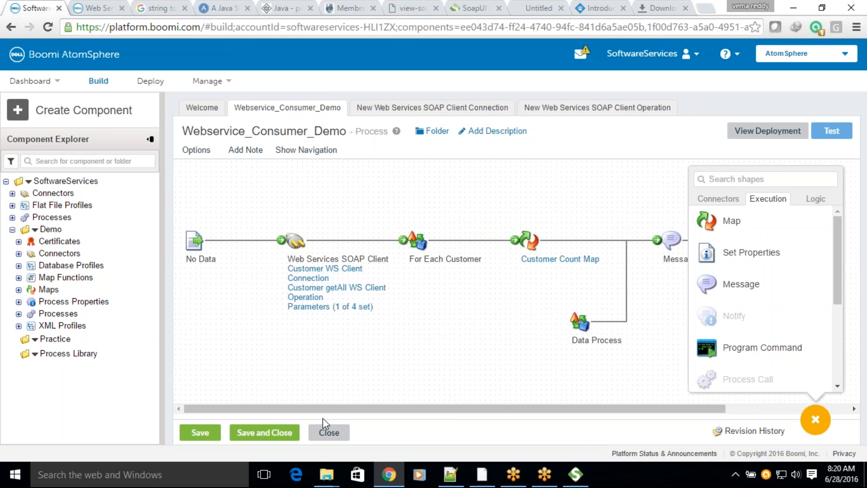